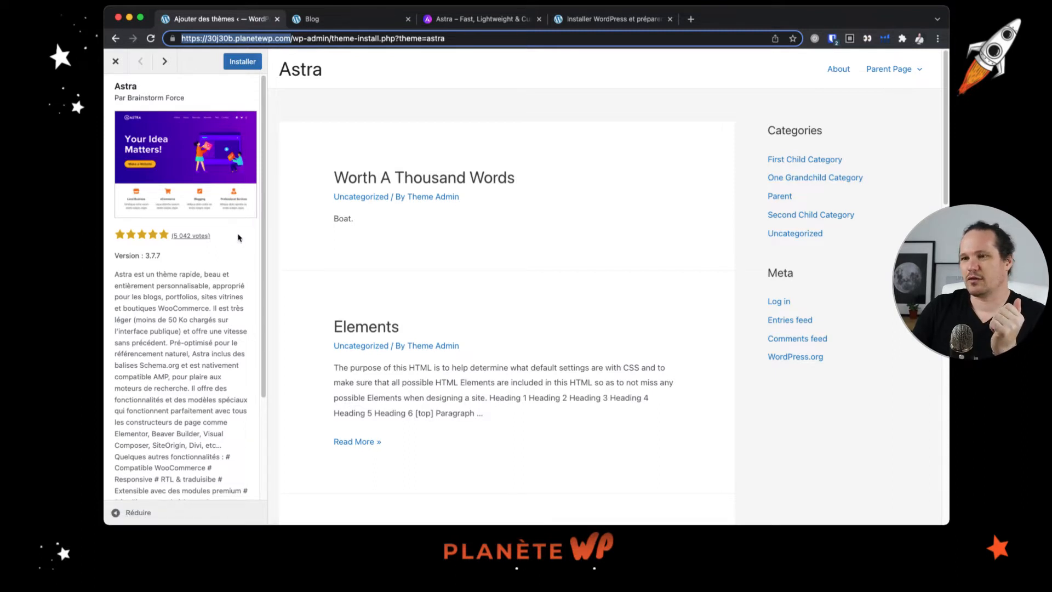
# - Read the Astra theme's description, including its lightweight loading, supported page builders and other listed features
pyautogui.click(146, 253)
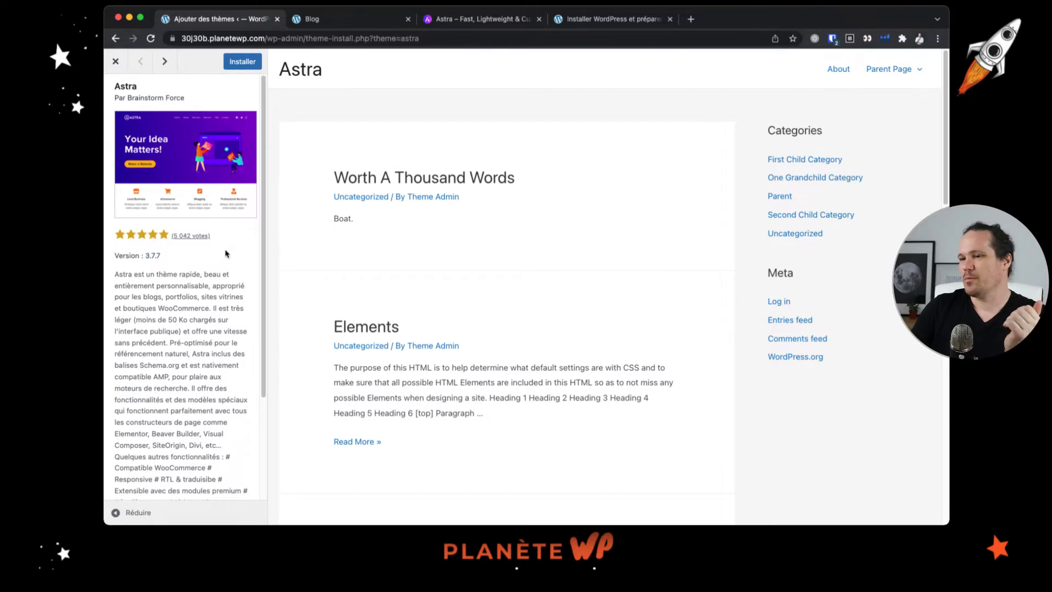
pyautogui.scroll(-5, 216, 251)
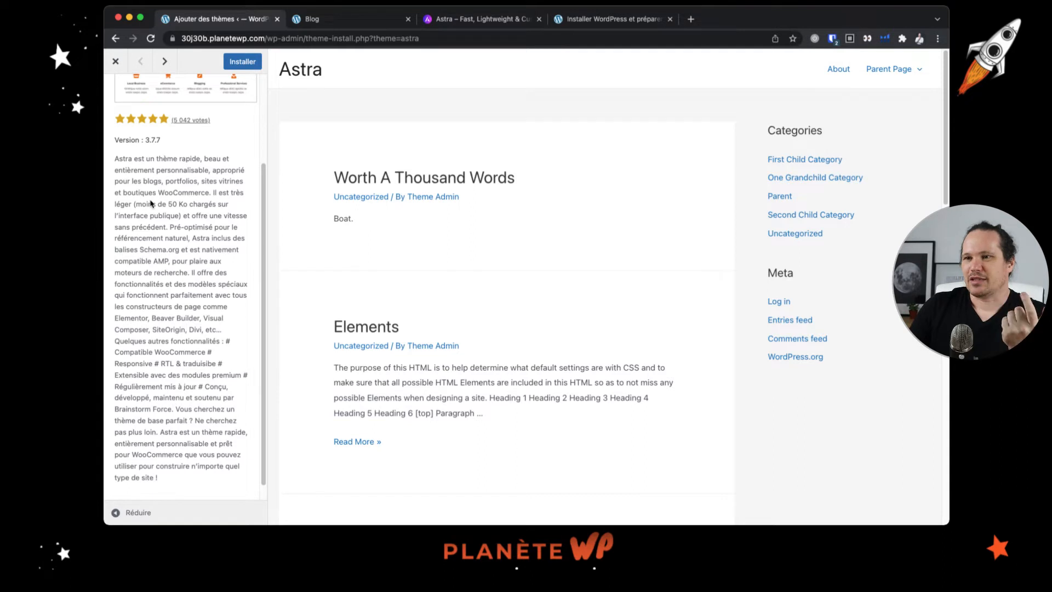
pyautogui.moveTo(136, 204); pyautogui.dragTo(176, 215)
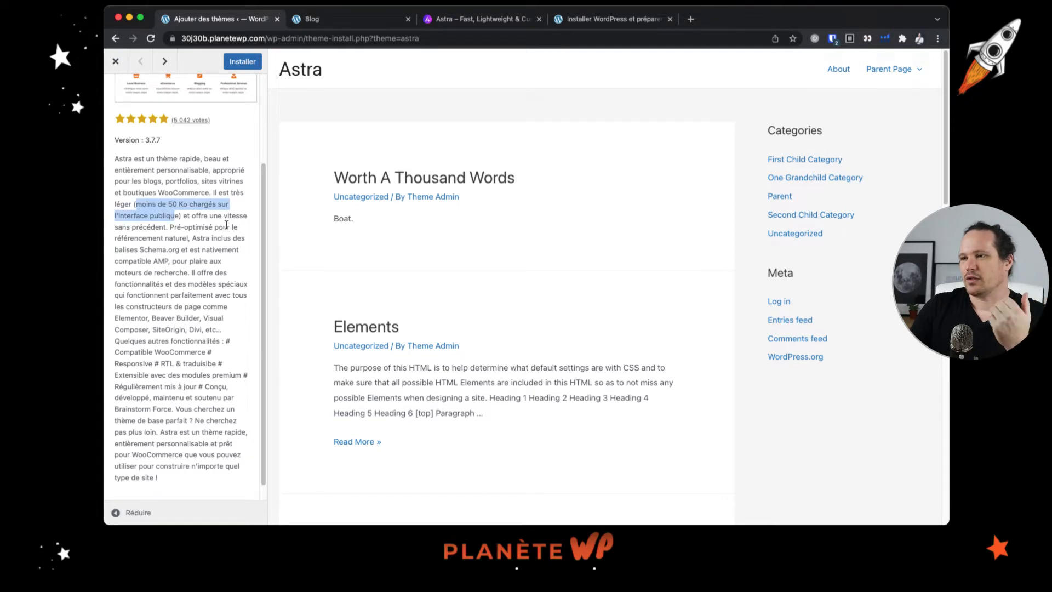
pyautogui.click(227, 225)
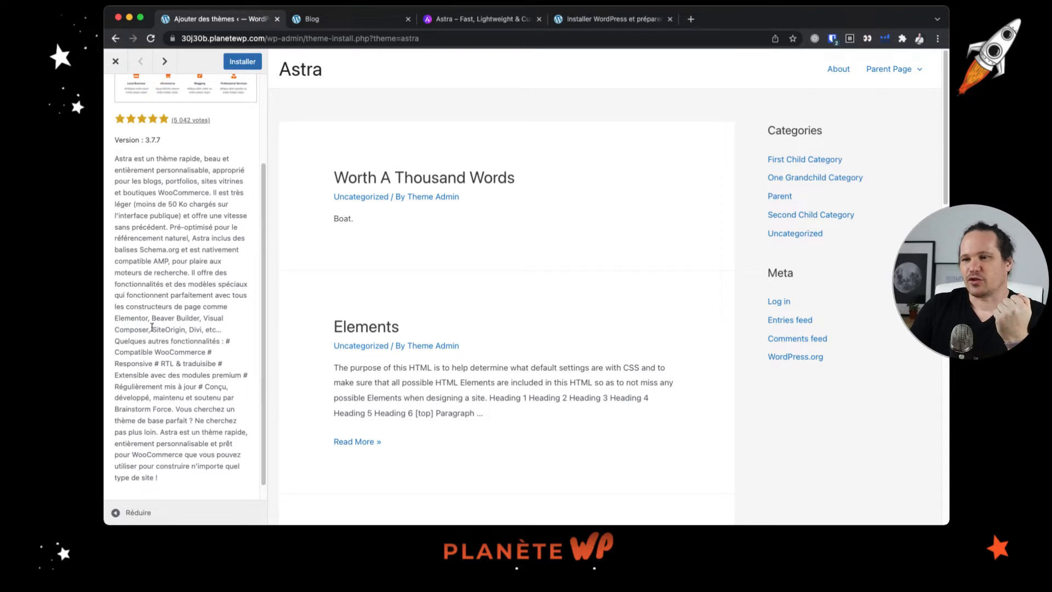
pyautogui.moveTo(141, 319); pyautogui.dragTo(205, 379)
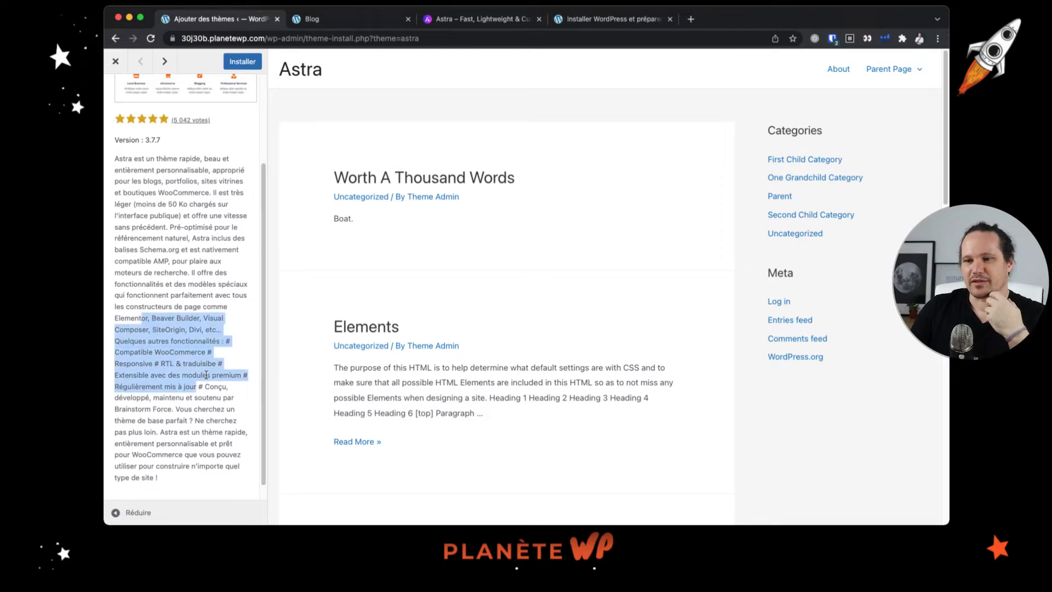
pyautogui.scroll(1, 144, 361)
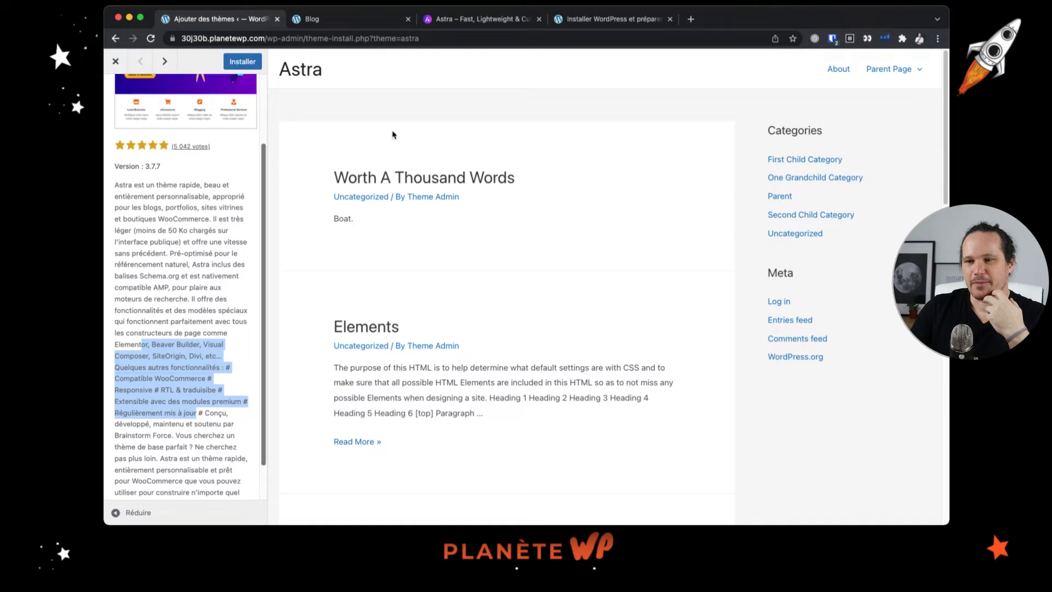
# - Open the Pro page of the Astra website and examine the features of the Astra Pro addon
pyautogui.click(485, 21)
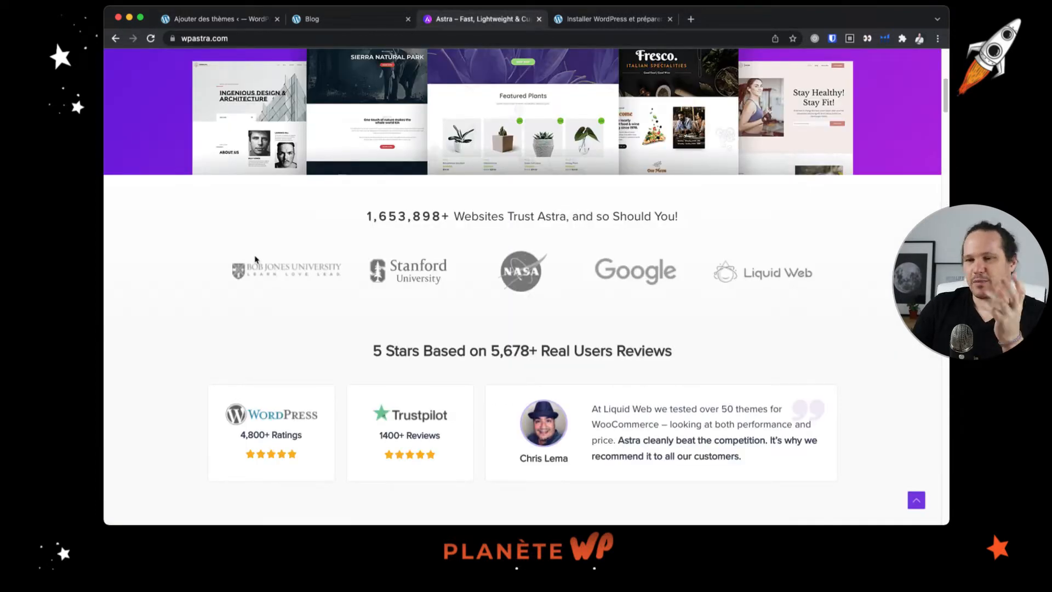
pyautogui.scroll(7, 368, 263)
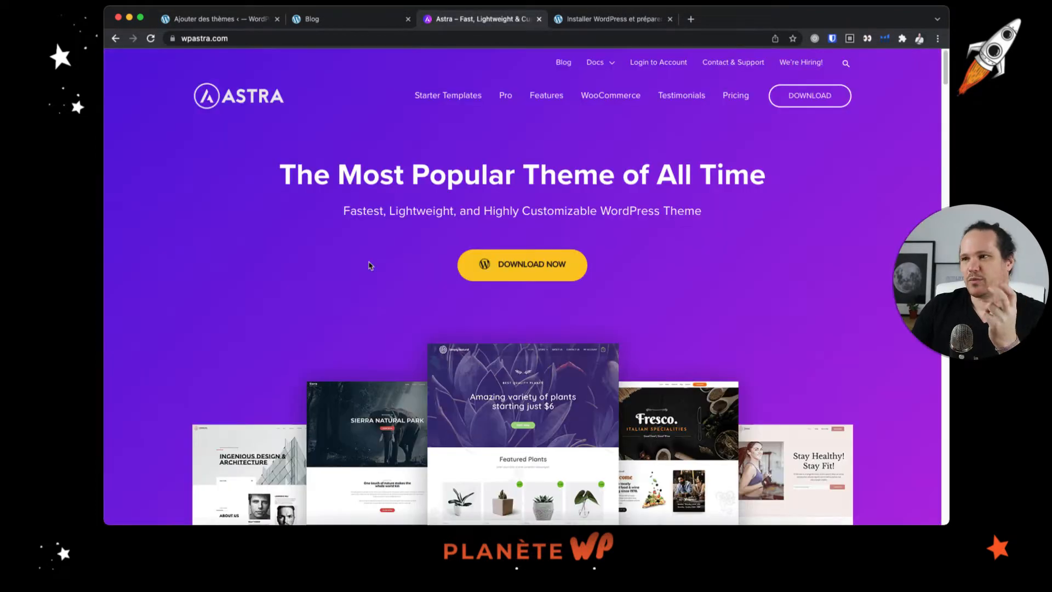
pyautogui.click(506, 96)
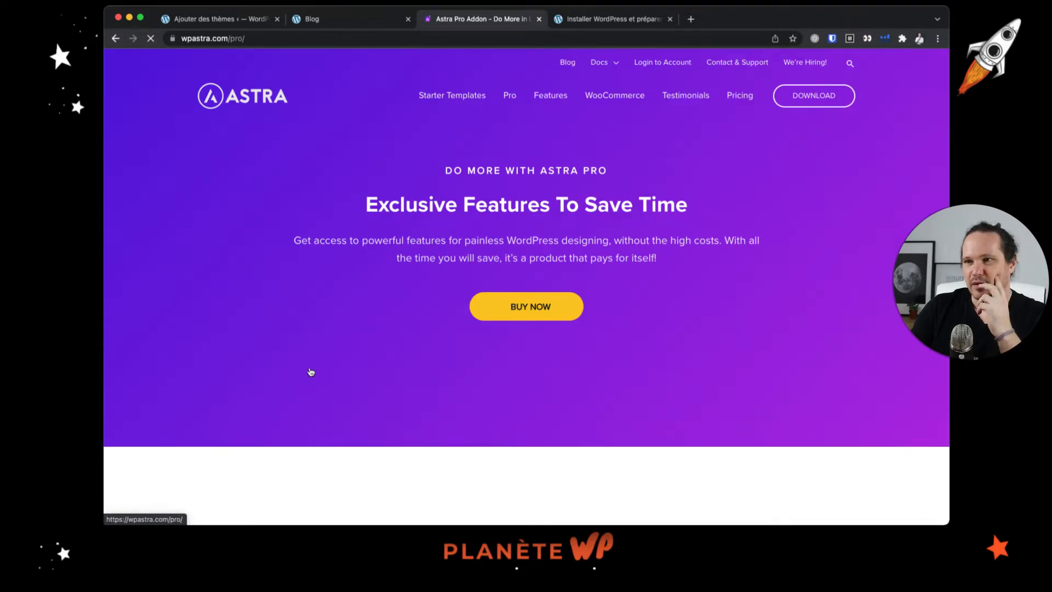
pyautogui.scroll(-6, 311, 372)
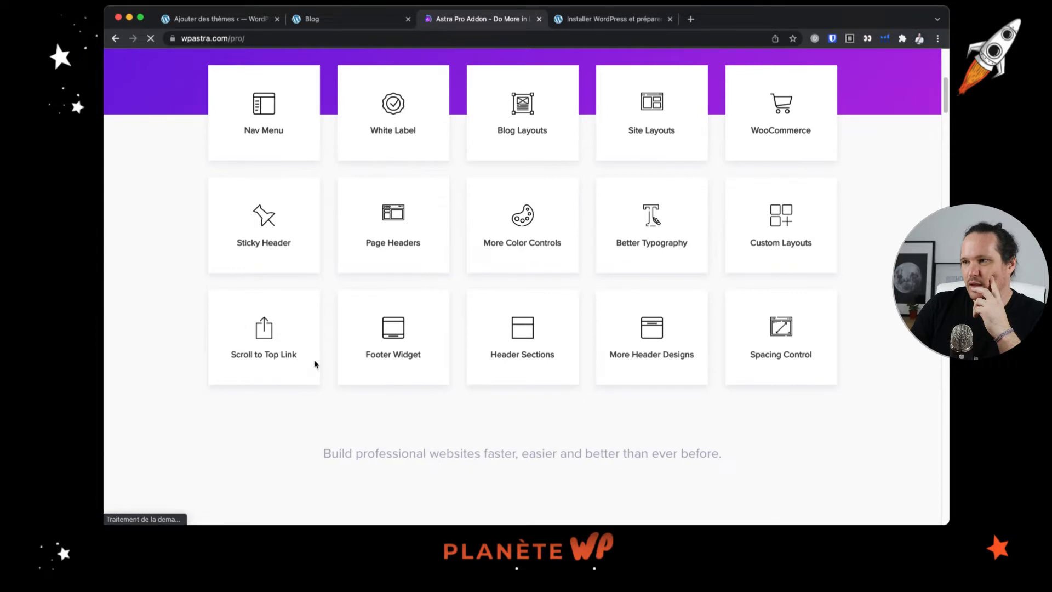
pyautogui.scroll(-12, 314, 361)
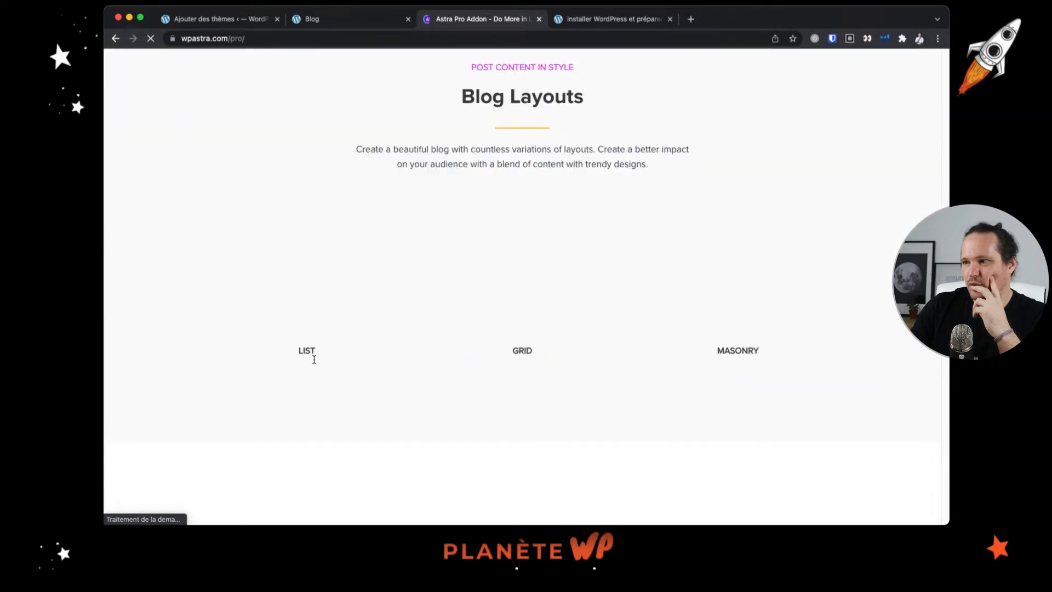
pyautogui.scroll(-10, 314, 359)
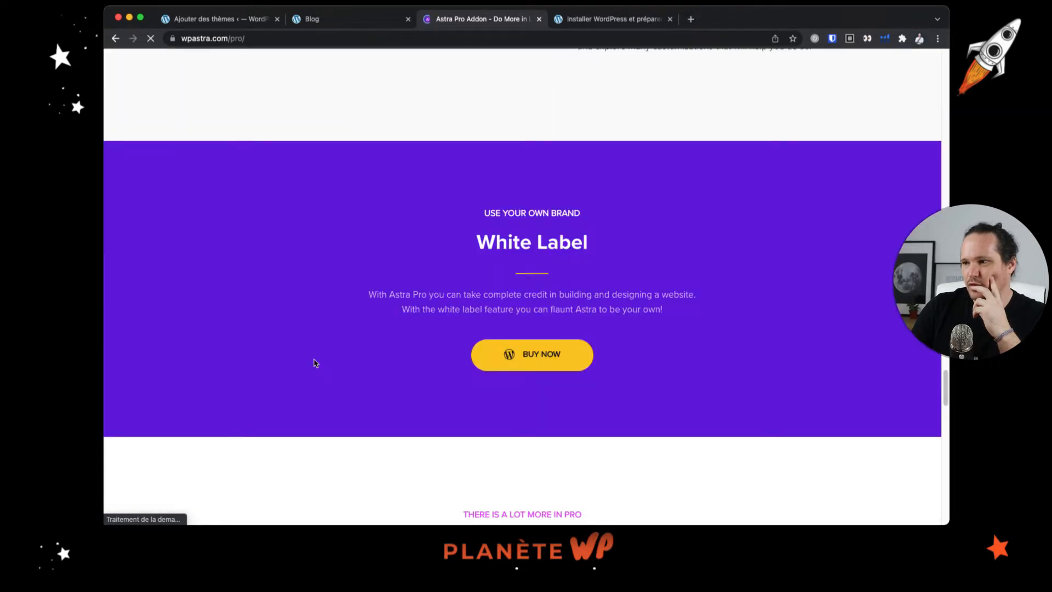
pyautogui.scroll(-10, 315, 362)
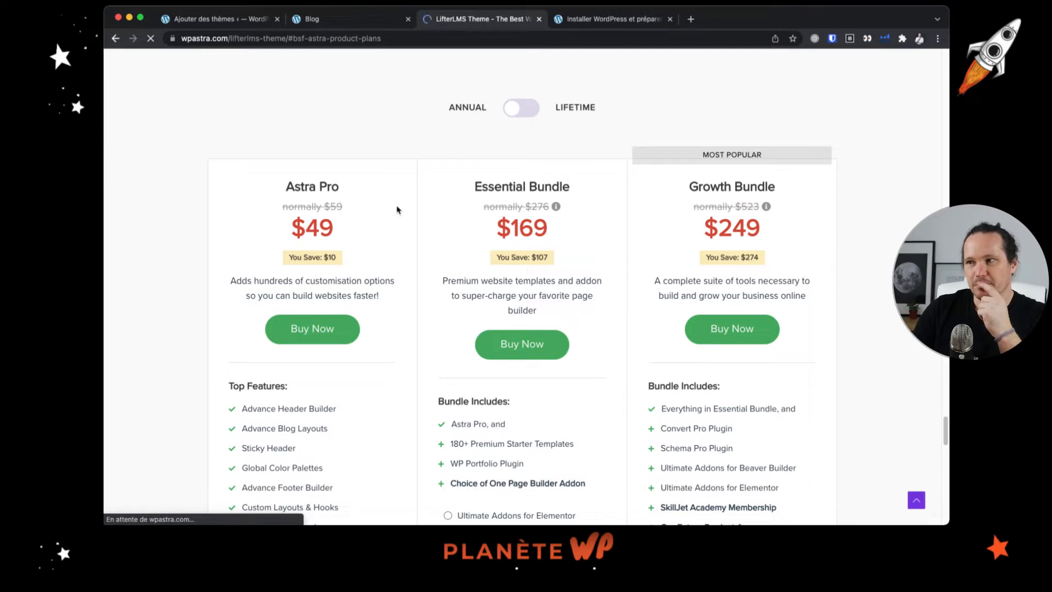
# - Compare the prices and included features of the Astra Pro, Essential Bundle and Growth Bundle plans
pyautogui.scroll(-3, 364, 296)
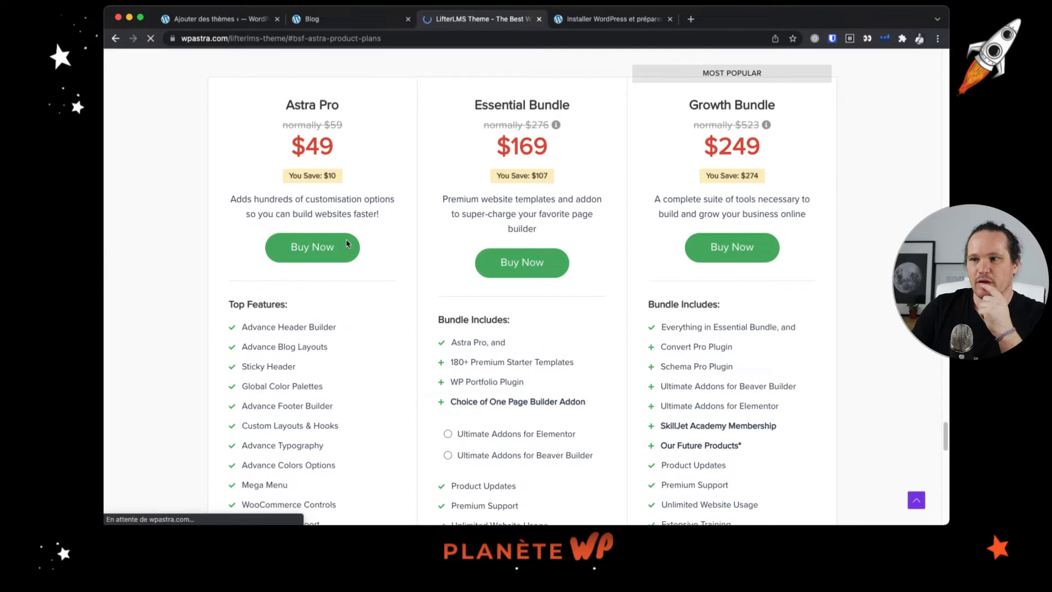
pyautogui.scroll(-1, 350, 244)
pyautogui.scroll(-3, 341, 248)
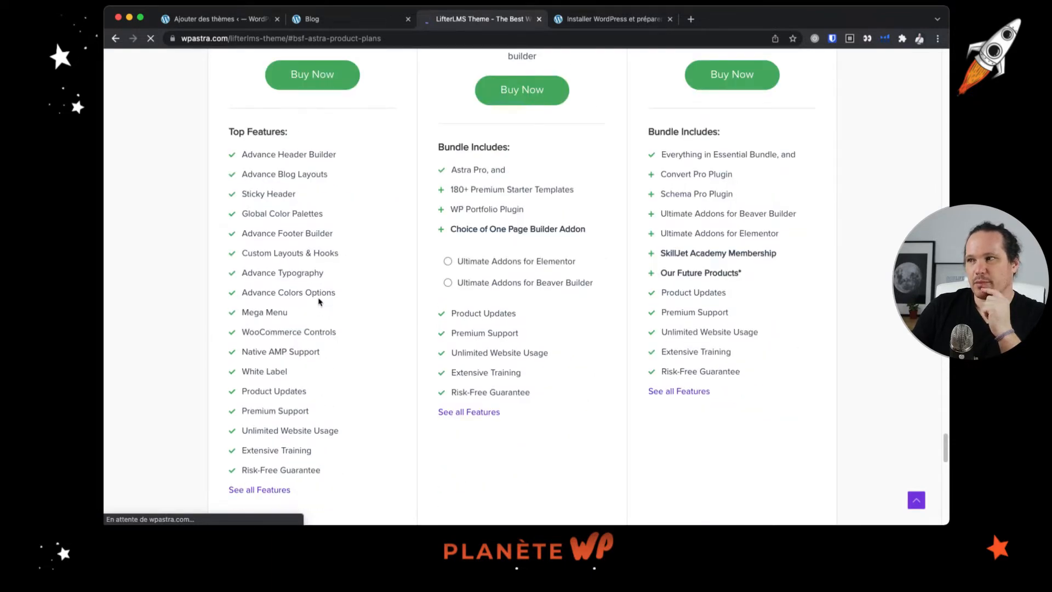
pyautogui.scroll(-2, 339, 332)
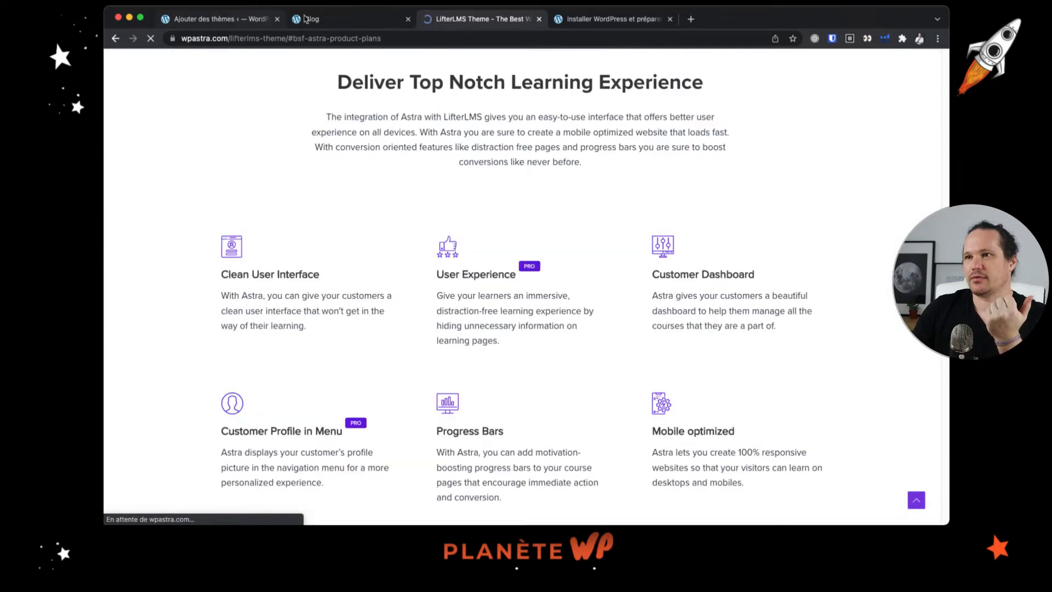
# - Return to the WordPress theme preview and install the Astra theme
pyautogui.click(257, 22)
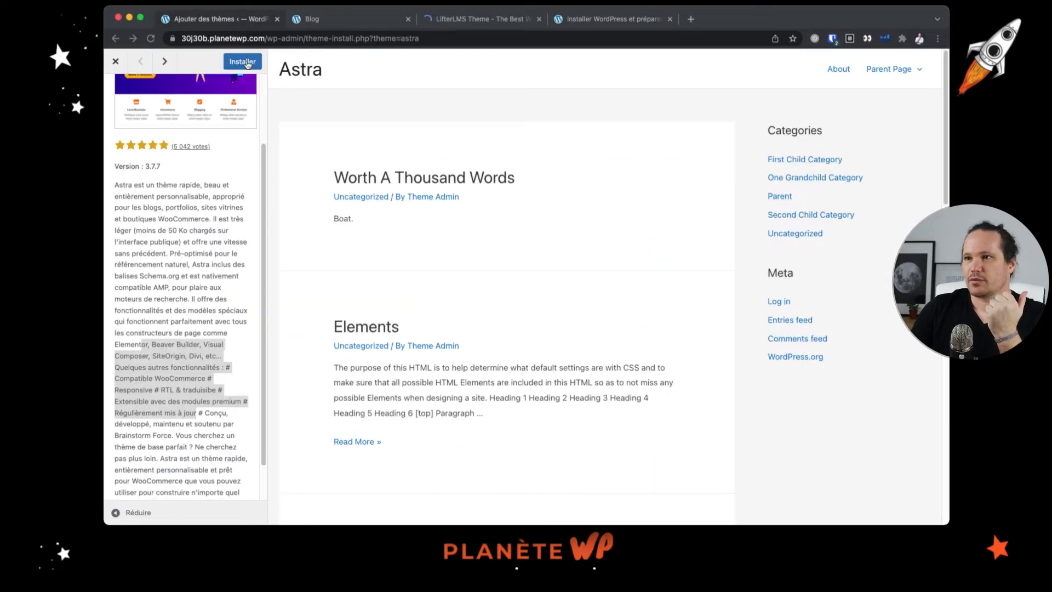
pyautogui.click(248, 62)
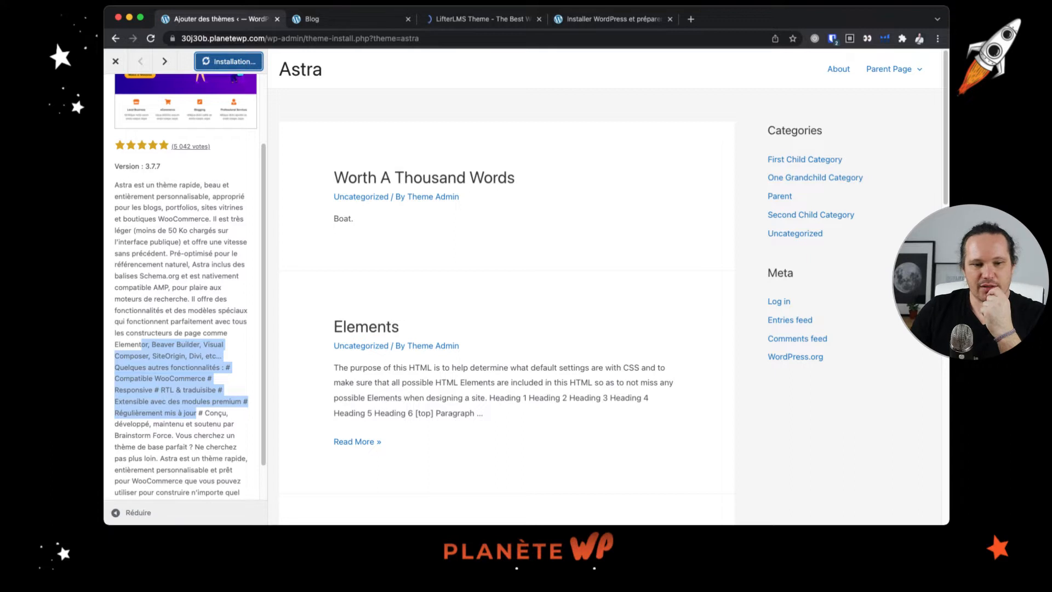
# - Look through the Planète WP course page "Installer WordPress facilement", including its video, benefits and sign-up section
pyautogui.click(608, 19)
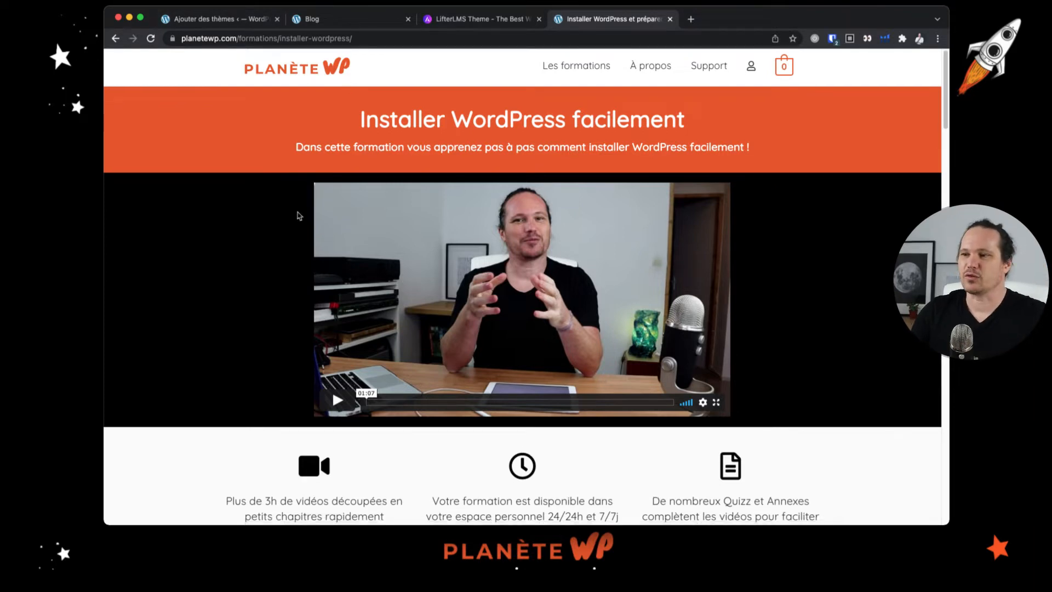
pyautogui.scroll(-3, 299, 215)
pyautogui.scroll(-4, 298, 215)
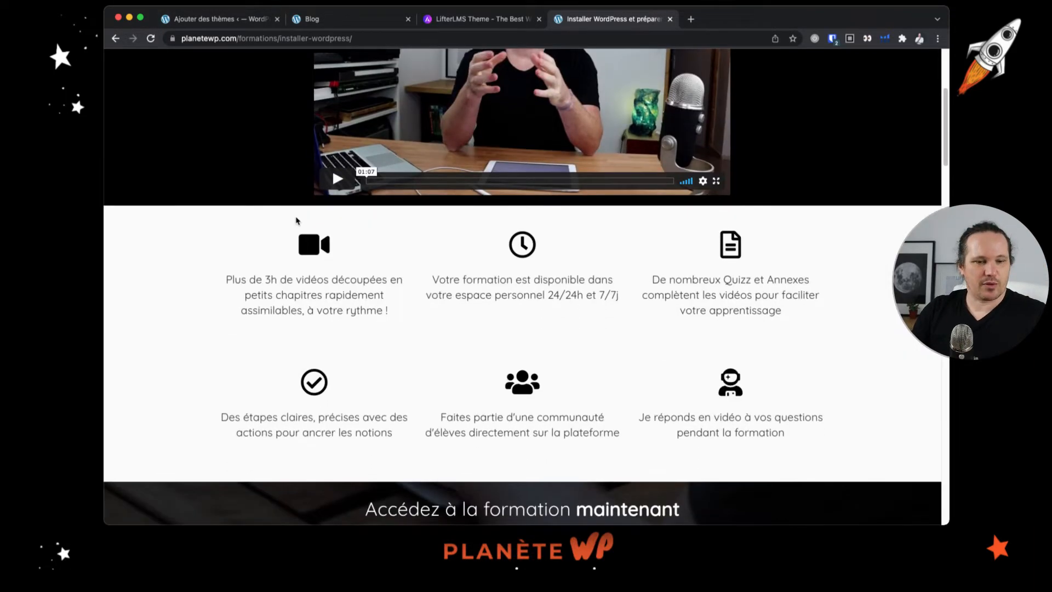
pyautogui.scroll(-1, 299, 221)
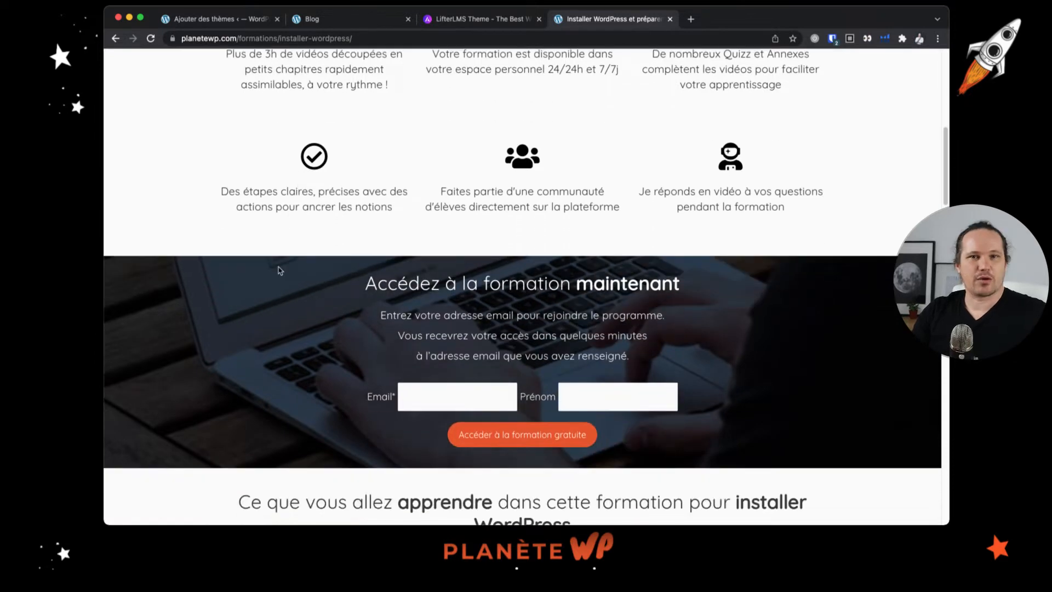
pyautogui.scroll(-1, 299, 252)
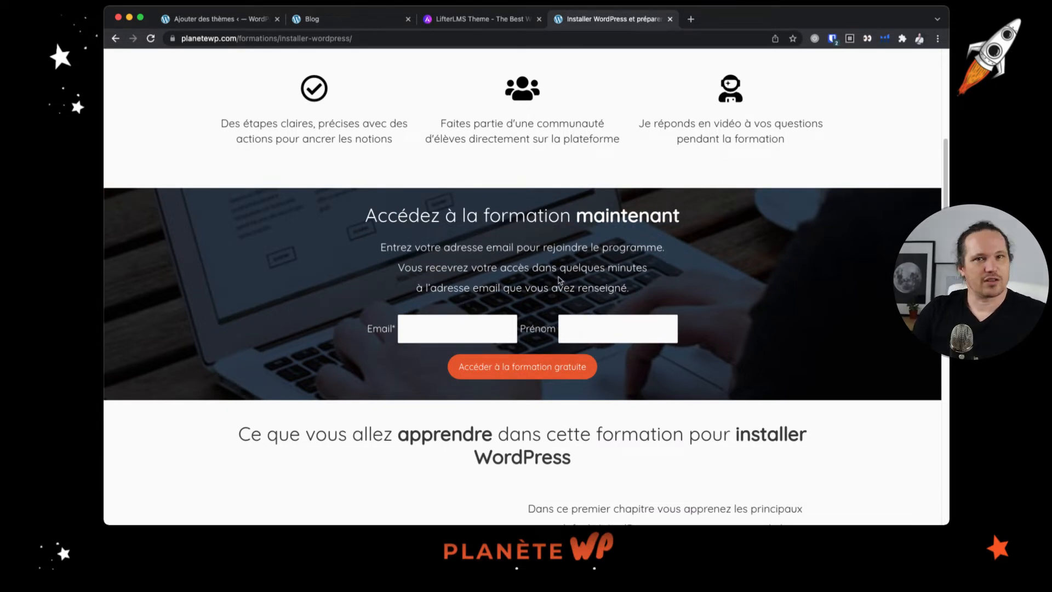
pyautogui.scroll(2, 496, 266)
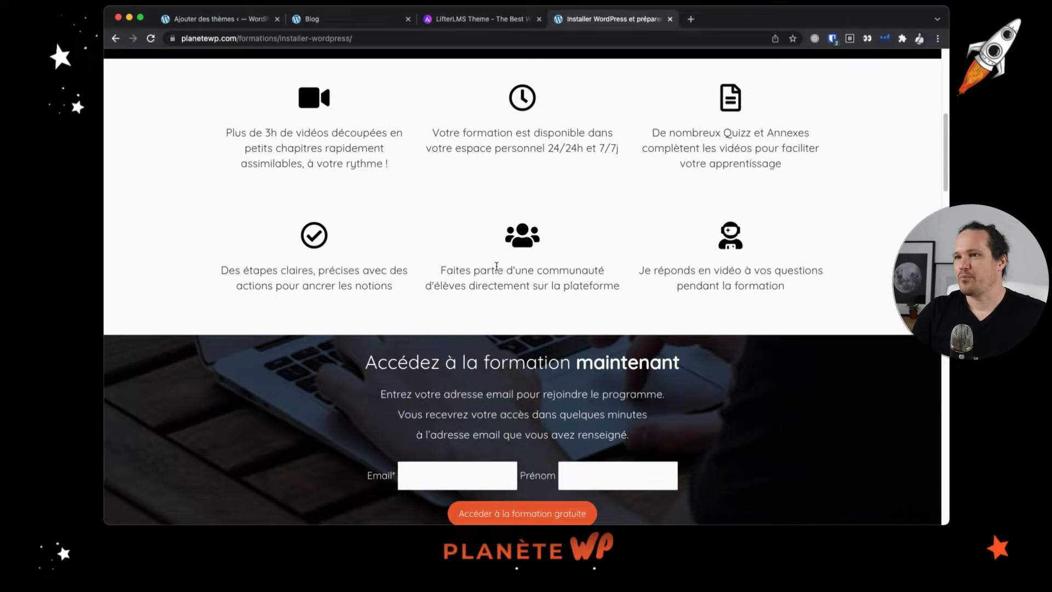
pyautogui.scroll(5, 497, 266)
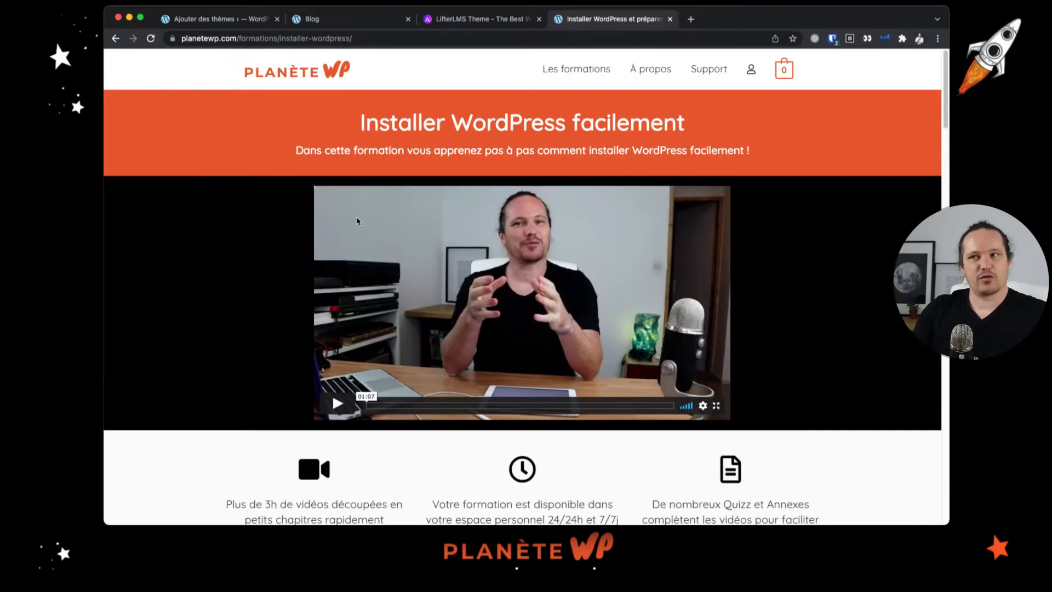
# - Examine the course's free-access form with its Email and Prénom fields, and the Chapitre 1 description below it
pyautogui.scroll(-3, 359, 256)
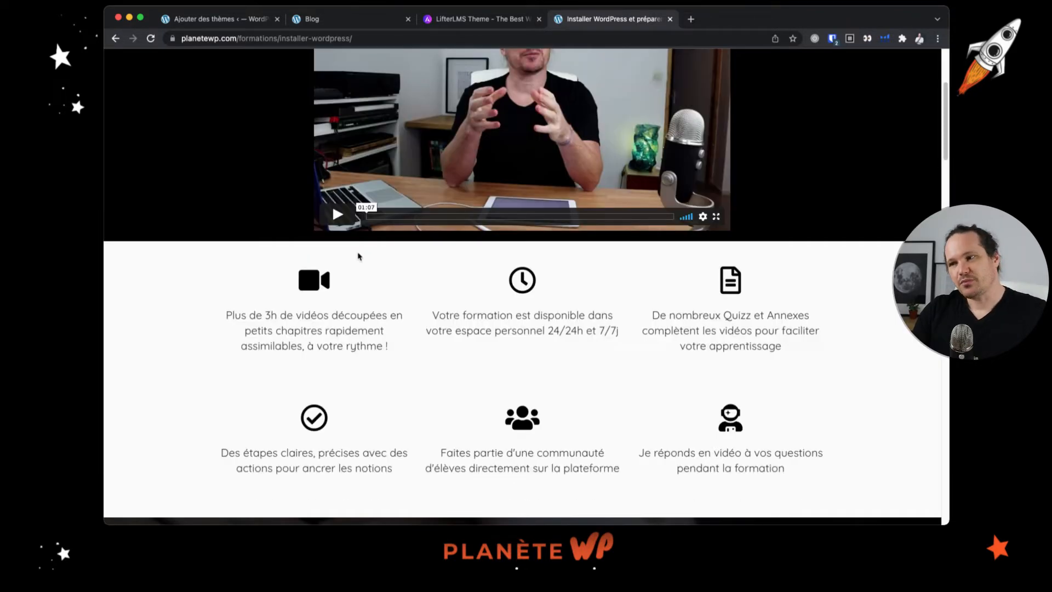
pyautogui.scroll(-4, 359, 257)
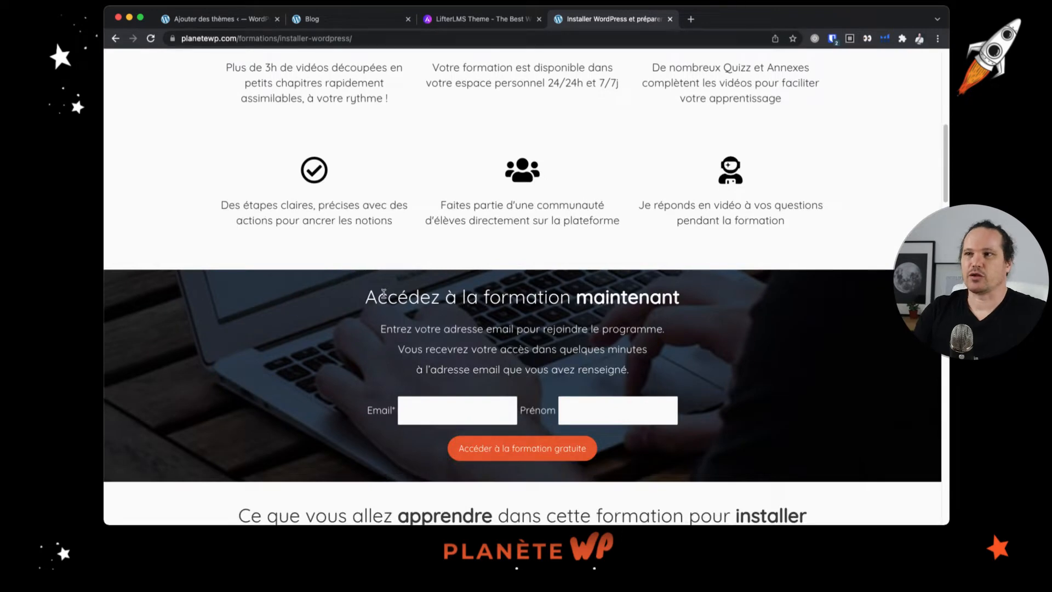
pyautogui.scroll(-3, 386, 294)
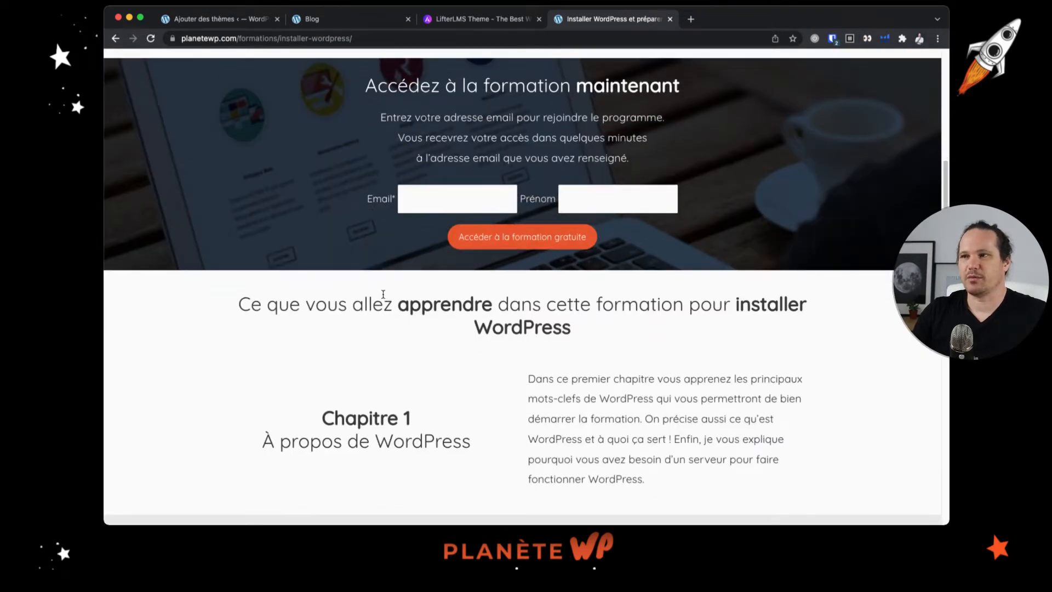
pyautogui.click(426, 219)
pyautogui.click(597, 217)
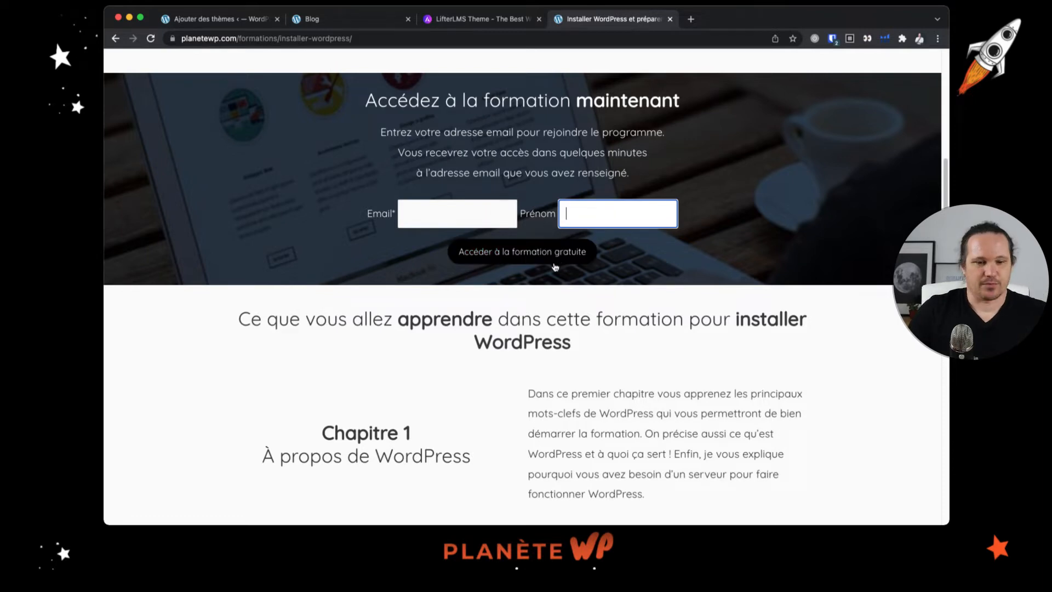
pyautogui.scroll(1, 222, 268)
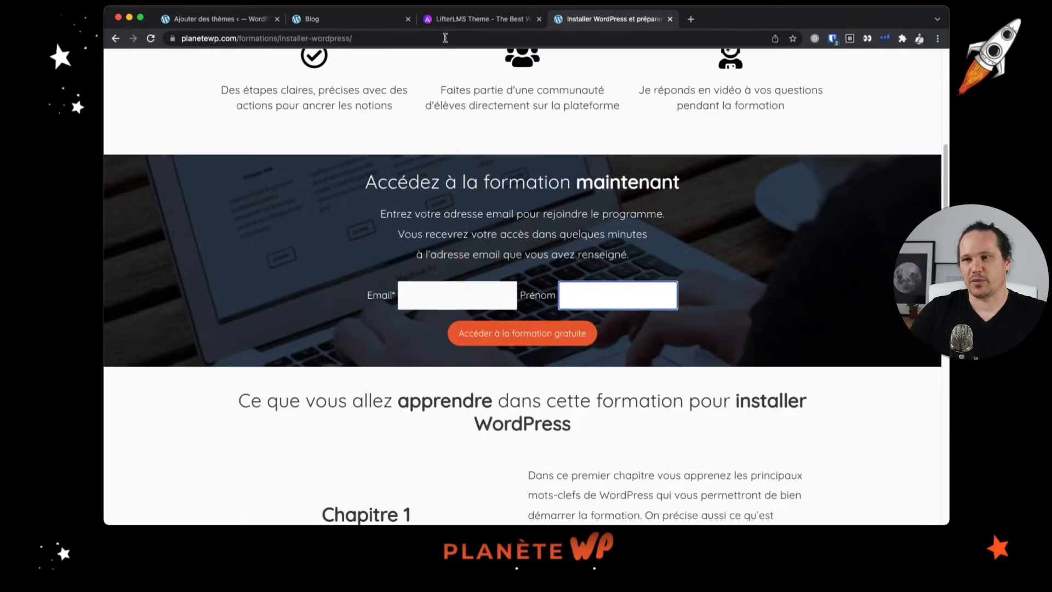
# - Go back to the WordPress theme preview and activate the installed Astra theme
pyautogui.click(237, 23)
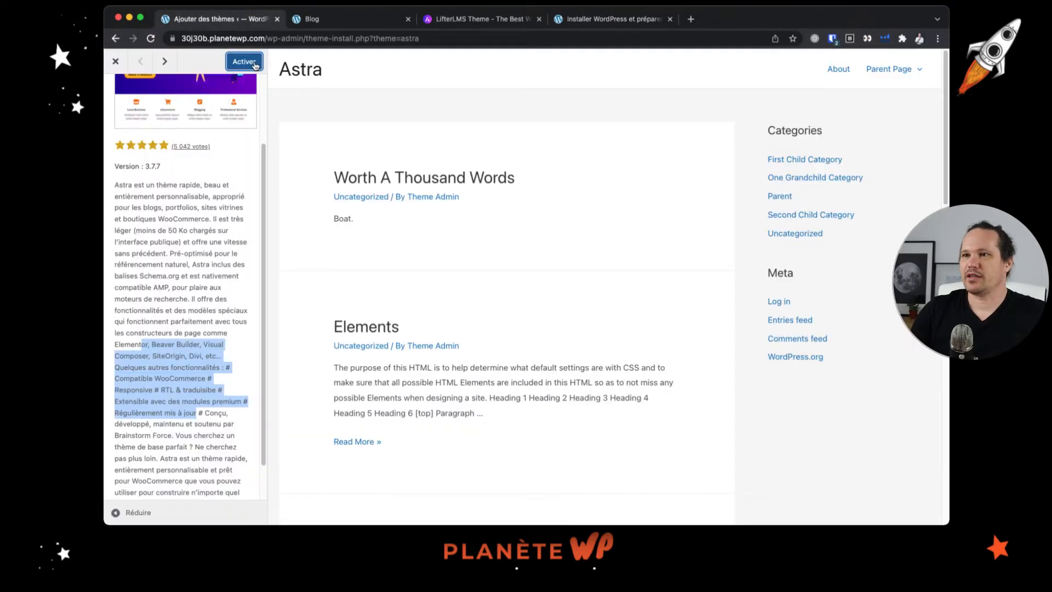
pyautogui.click(254, 65)
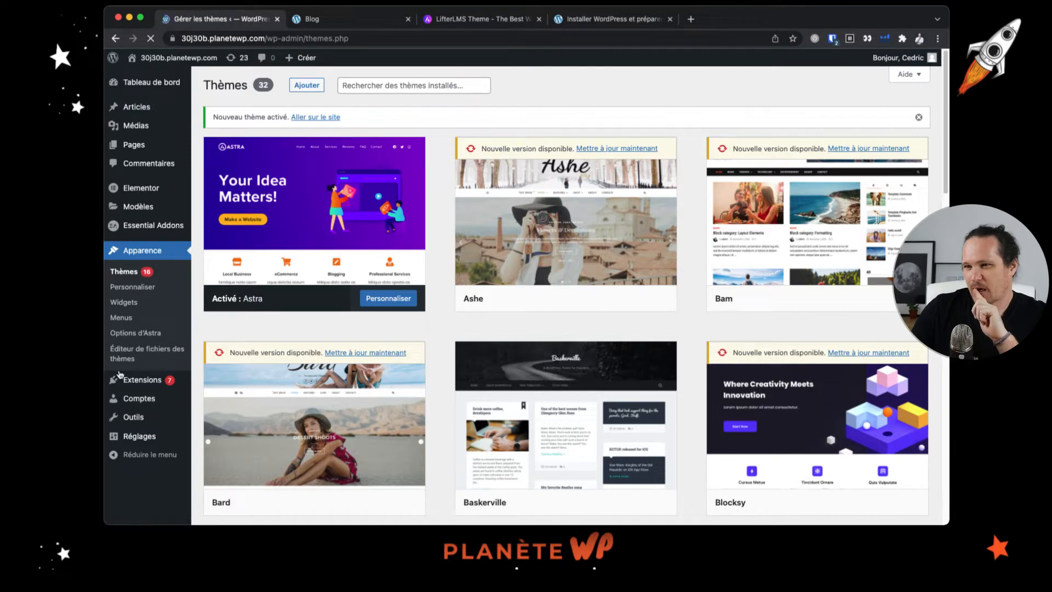
# - Open the Astra options page in the WordPress admin and review the additional modules offered with Astra Pro
pyautogui.click(145, 334)
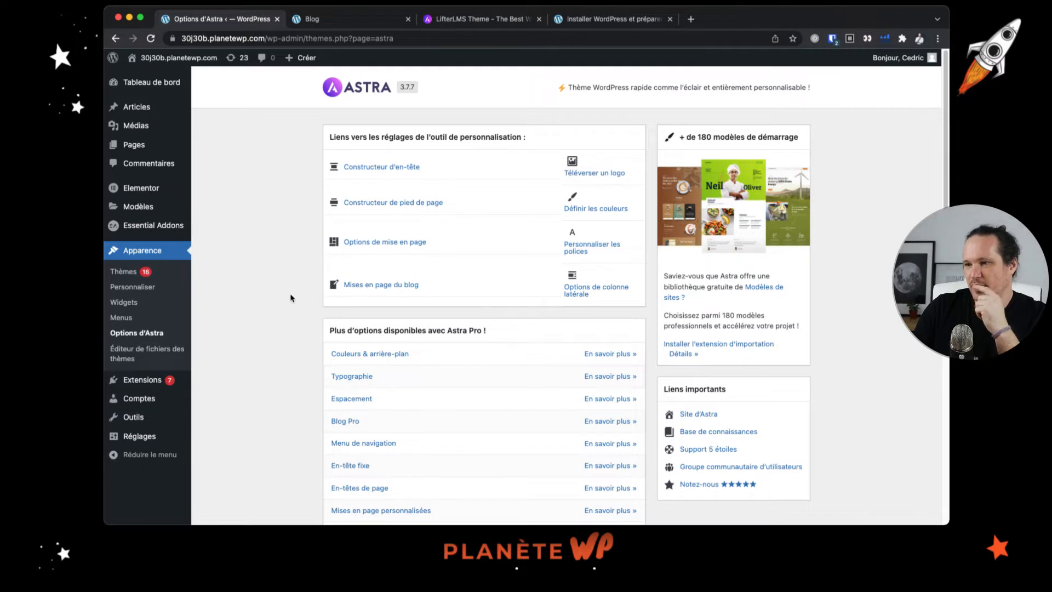
pyautogui.scroll(-3, 291, 298)
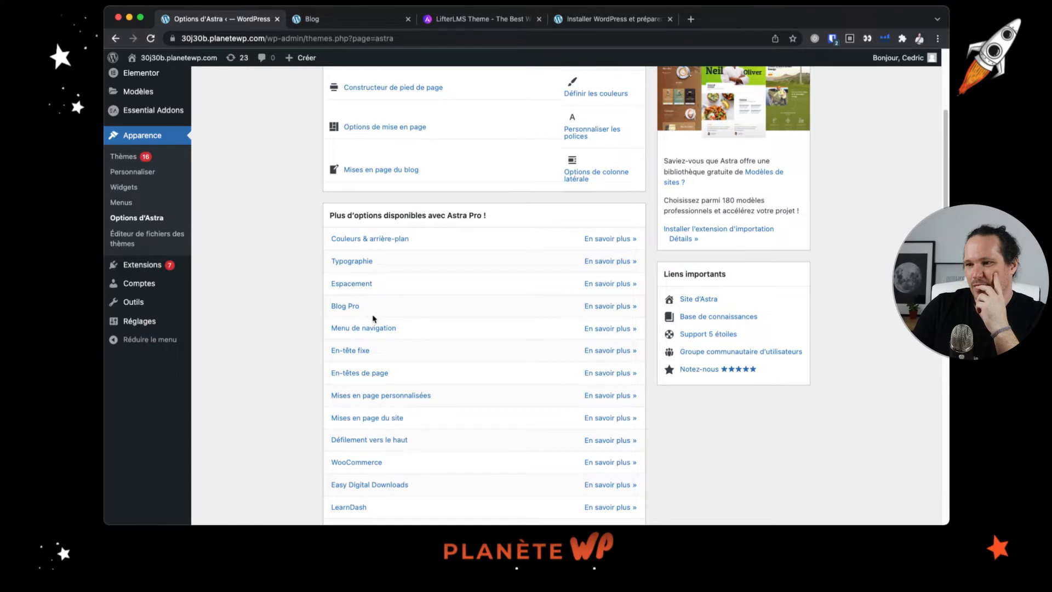
pyautogui.scroll(-3, 447, 400)
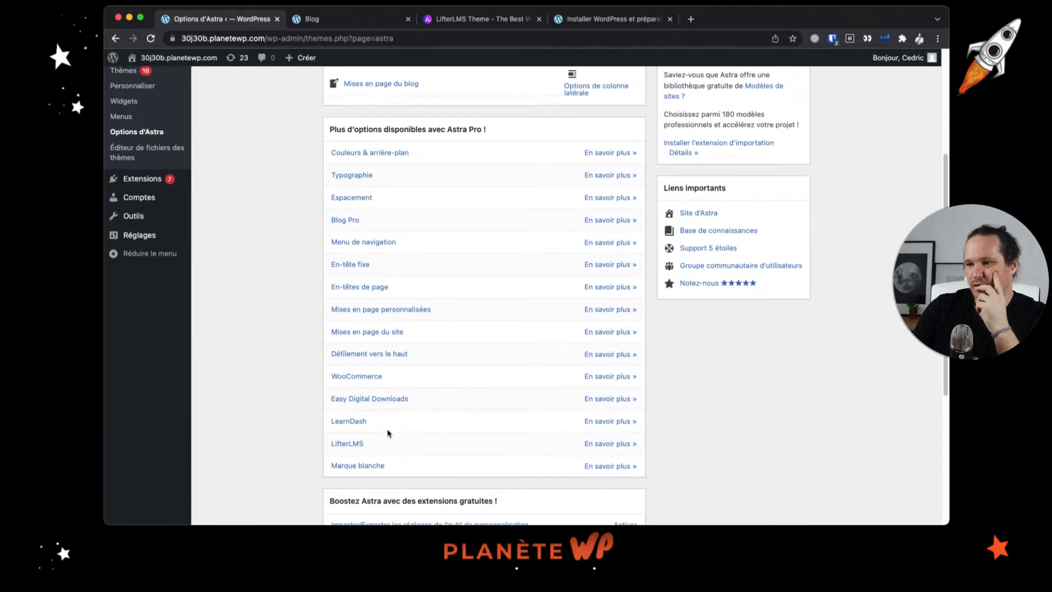
pyautogui.moveTo(385, 423); pyautogui.dragTo(270, 410)
pyautogui.click(336, 433)
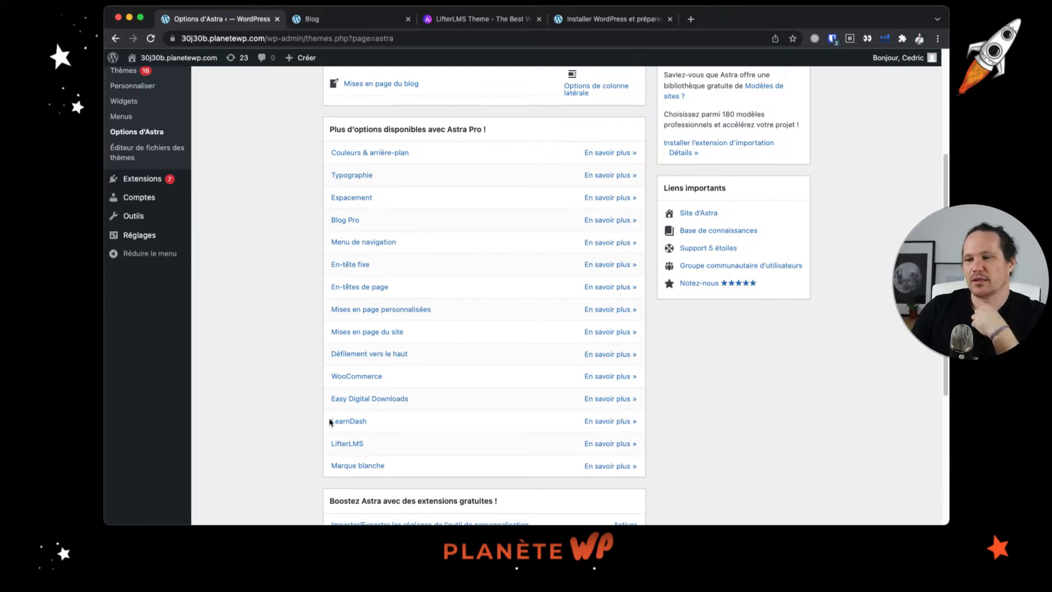
# - Review the remaining Astra Pro modules and the free extensions listed on the Astra options page
pyautogui.scroll(-2, 276, 337)
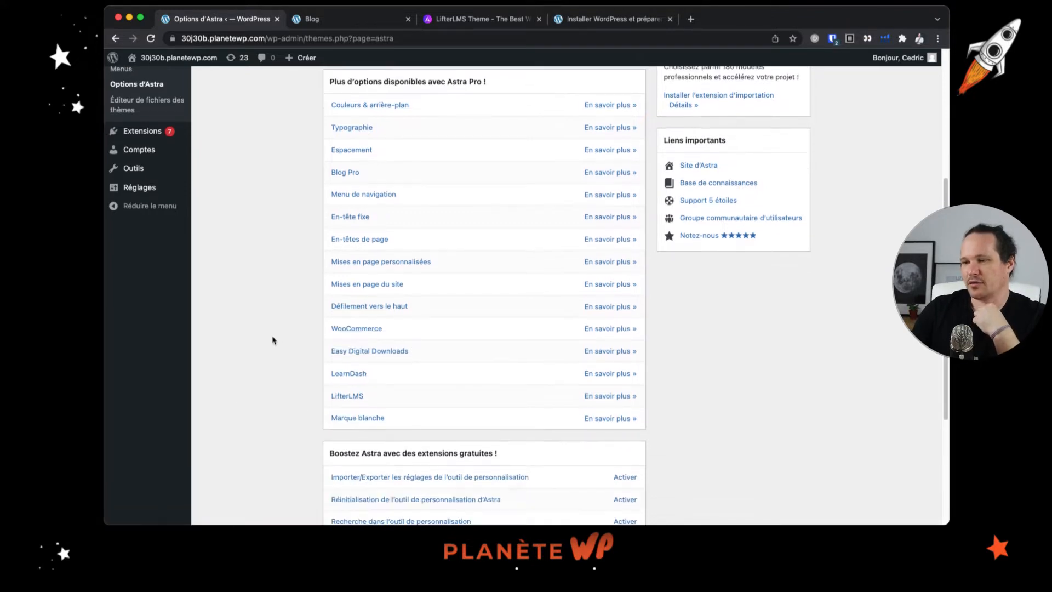
pyautogui.scroll(-5, 273, 340)
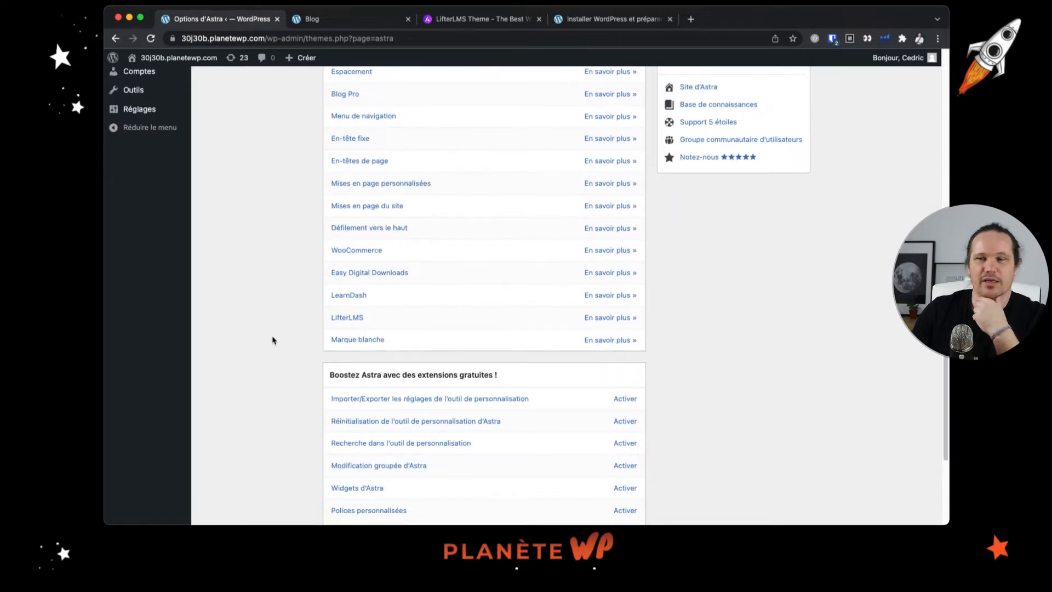
pyautogui.scroll(-3, 272, 345)
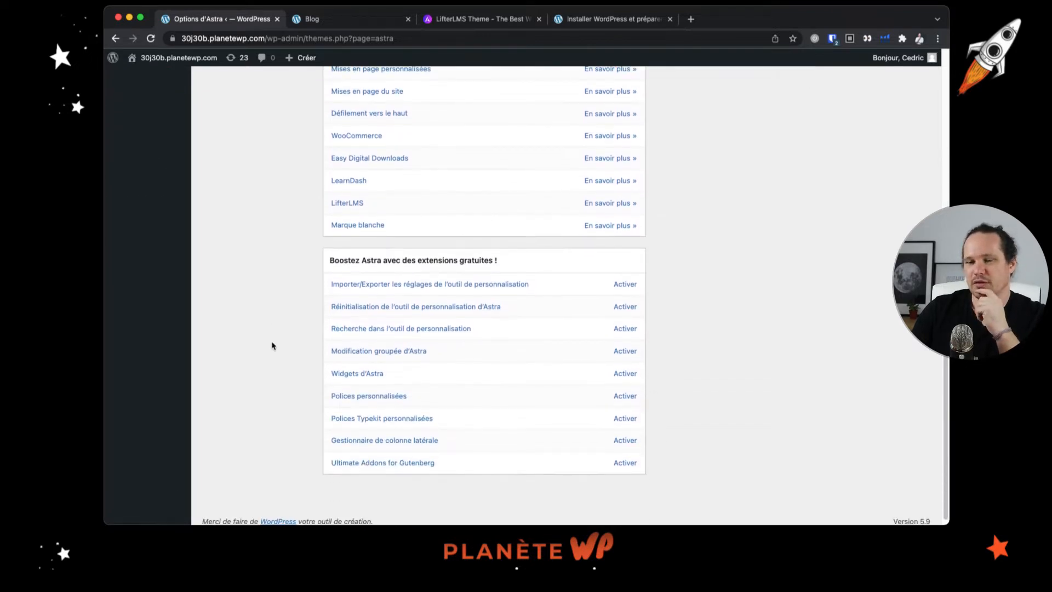
pyautogui.scroll(4, 256, 340)
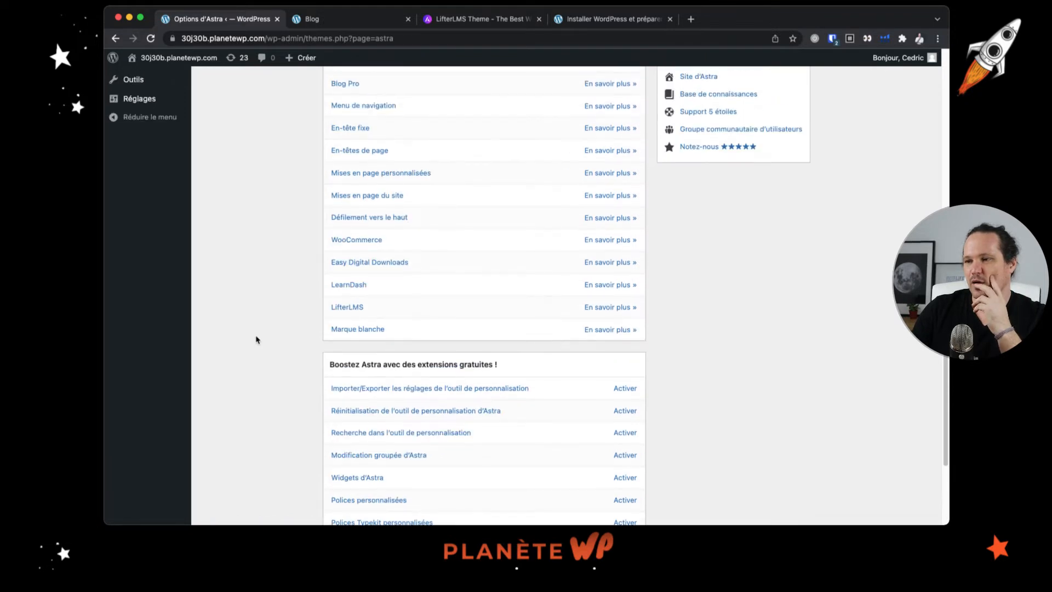
pyautogui.scroll(12, 255, 340)
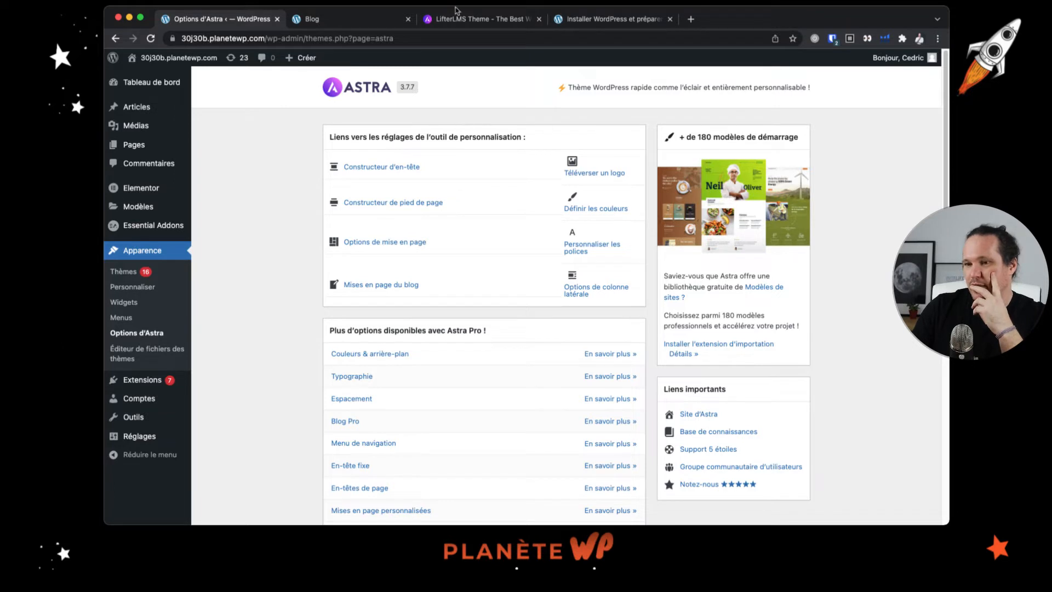
# - Open the theme customizer and look over the home page preview, from the header and sidebar widgets to the footer
pyautogui.click(142, 292)
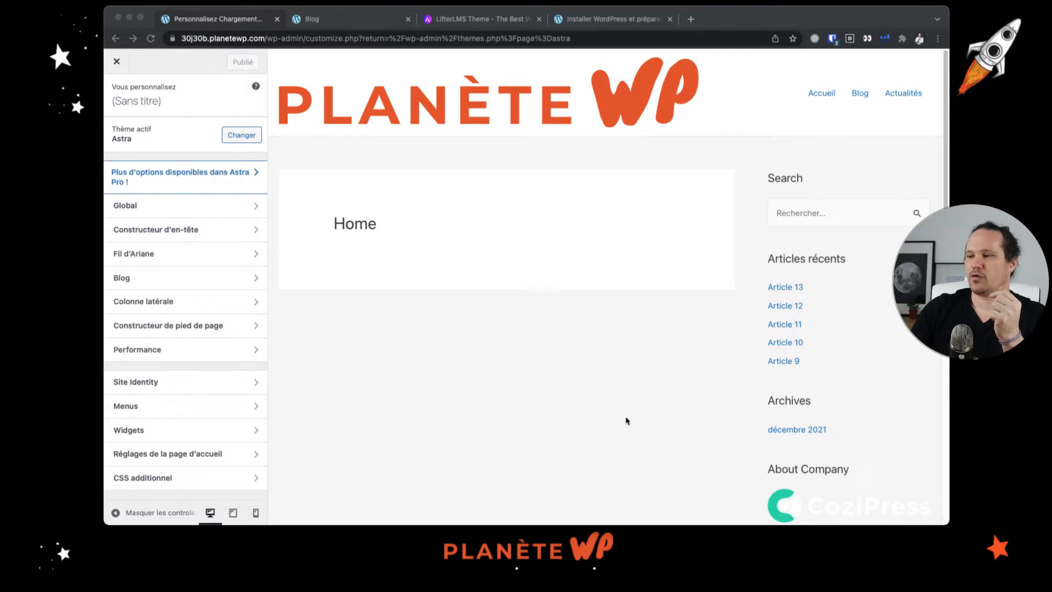
pyautogui.scroll(-10, 627, 421)
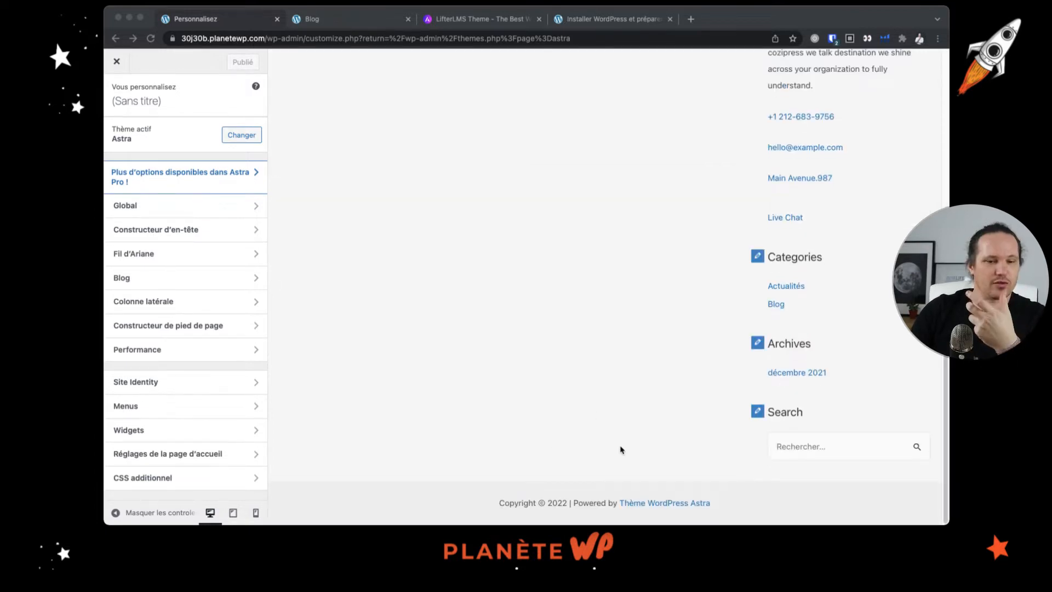
pyautogui.scroll(10, 550, 431)
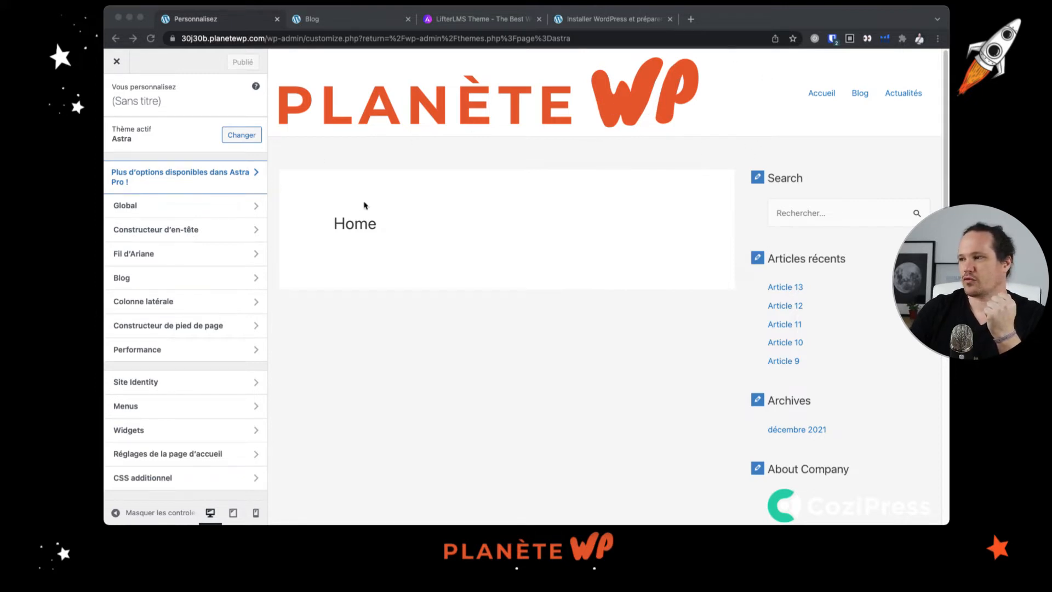
pyautogui.scroll(-1, 523, 121)
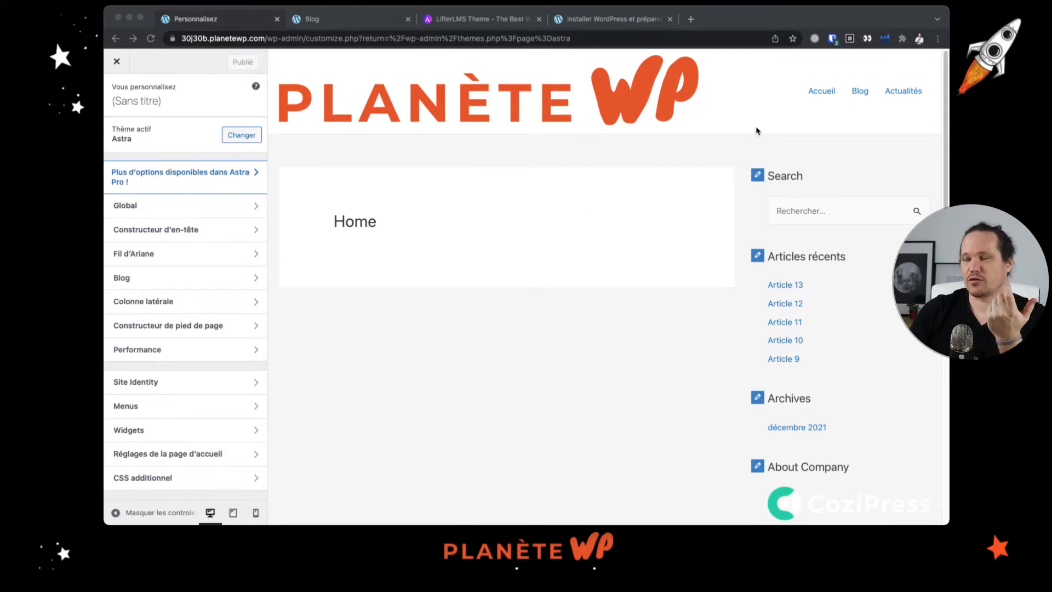
# - Load the Blog page in the customizer preview and examine its title banner, article list and featured images
pyautogui.click(860, 93)
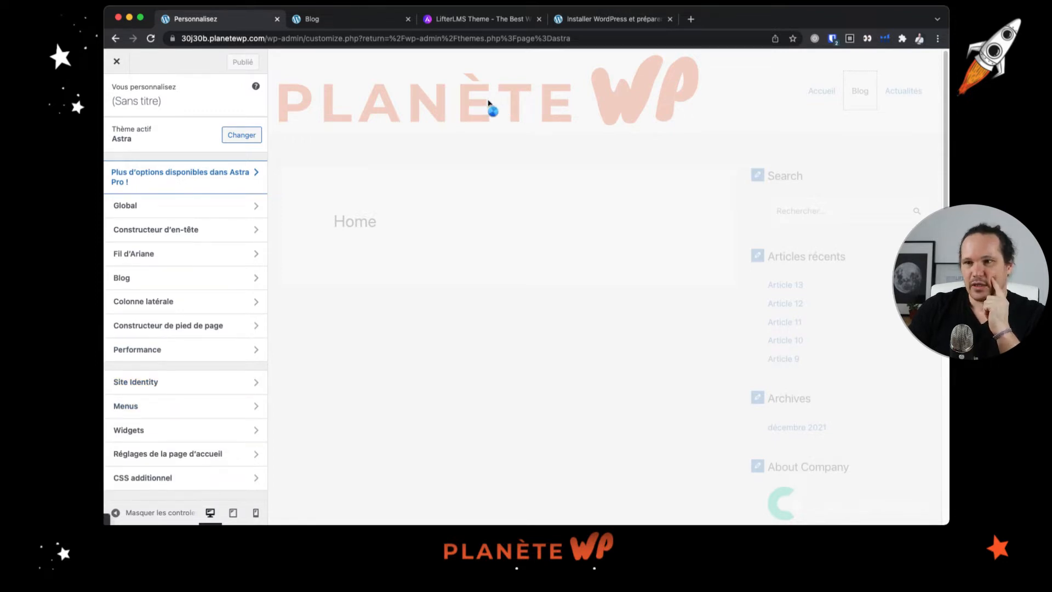
pyautogui.click(162, 349)
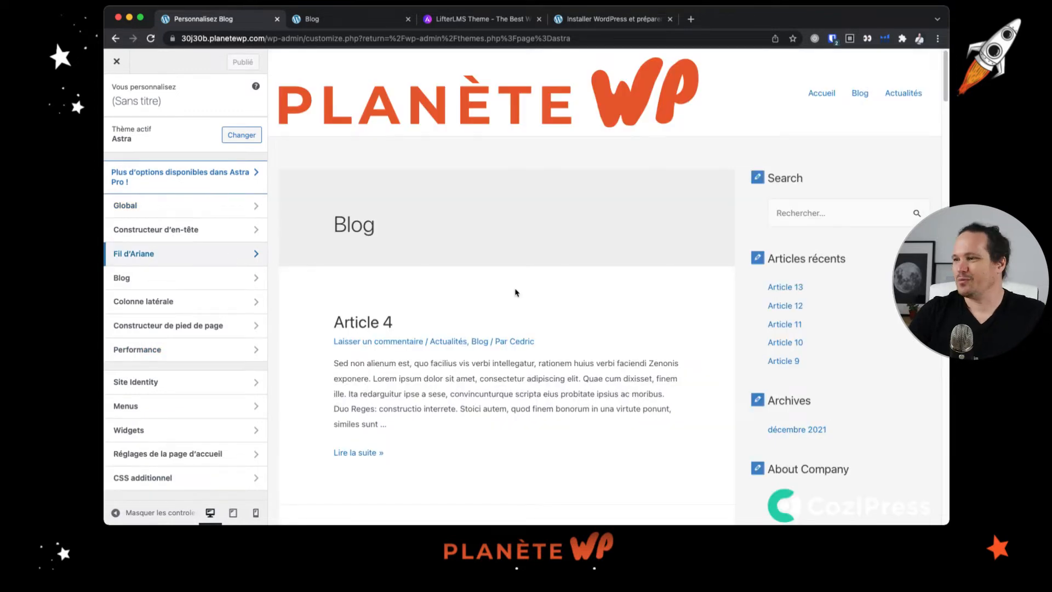
pyautogui.scroll(-2, 515, 292)
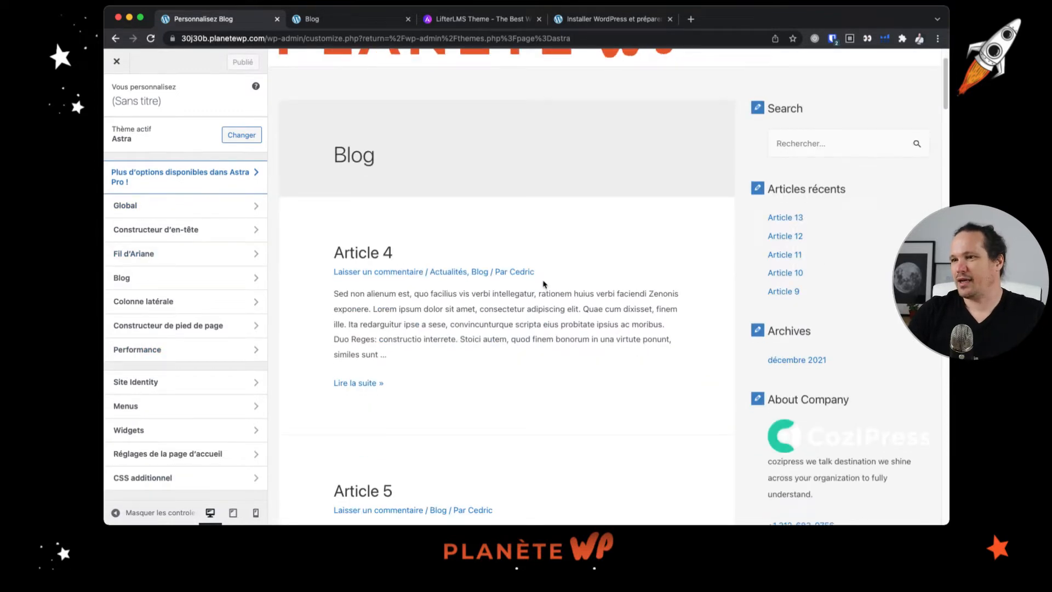
pyautogui.scroll(-7, 543, 284)
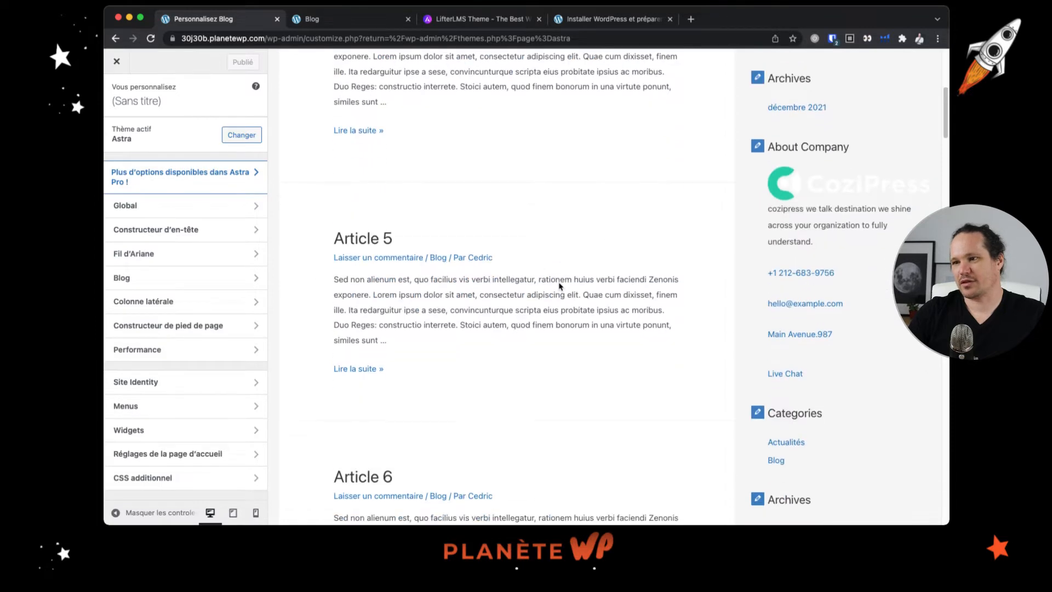
pyautogui.scroll(-1, 559, 286)
pyautogui.scroll(-15, 559, 282)
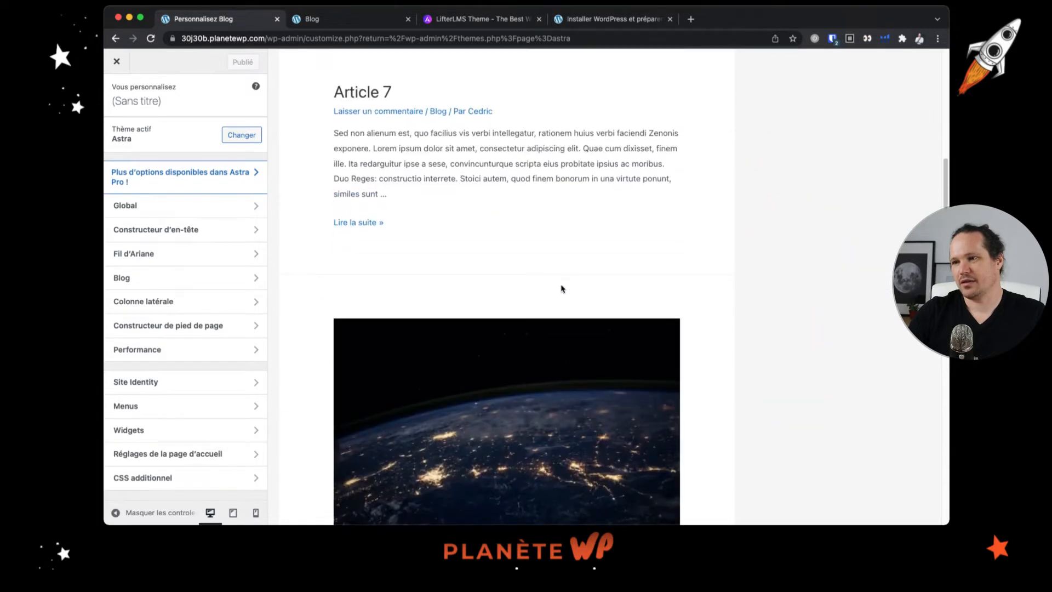
pyautogui.scroll(-1, 563, 289)
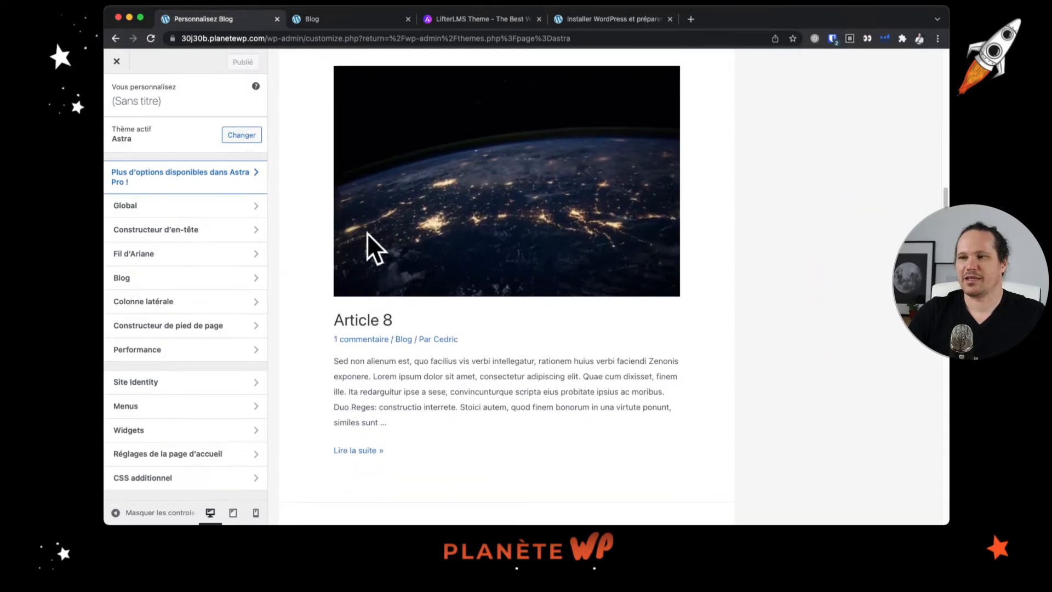
pyautogui.scroll(-3, 414, 232)
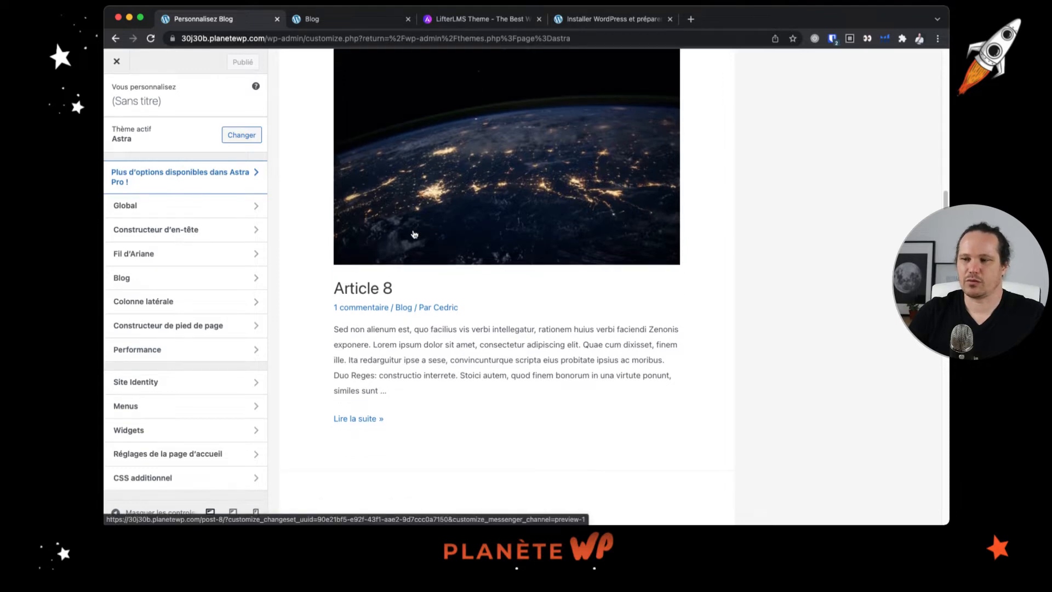
pyautogui.scroll(20, 413, 234)
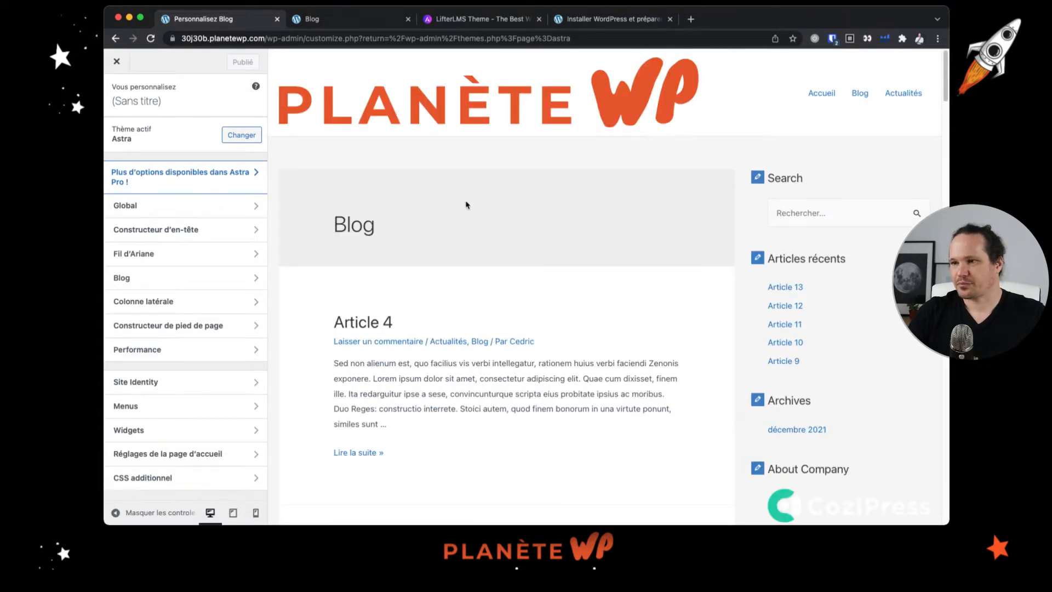
pyautogui.moveTo(306, 208); pyautogui.dragTo(546, 251)
pyautogui.click(546, 250)
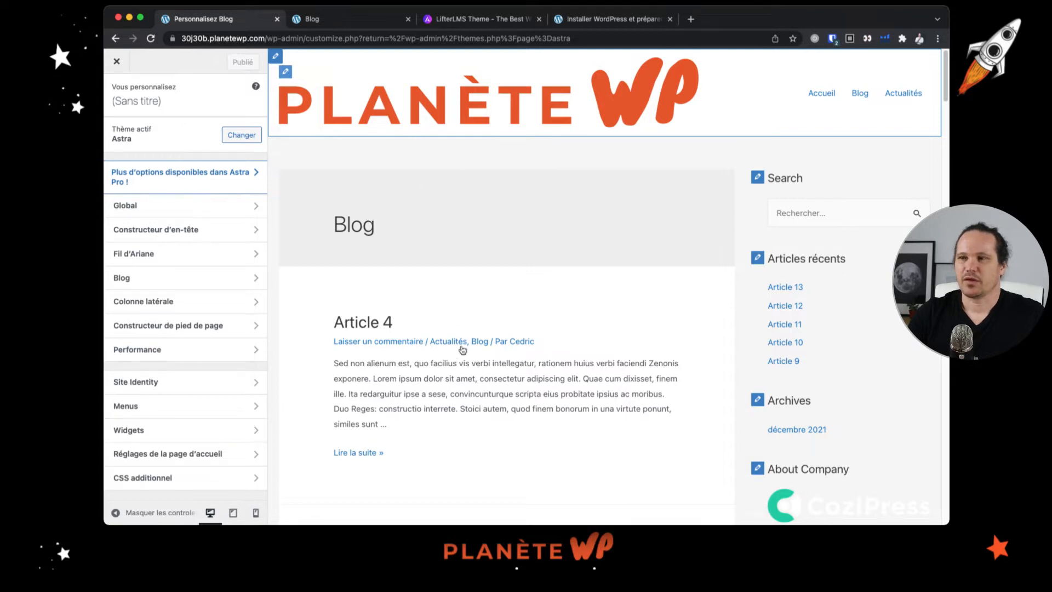
# - Open the logo settings in the header builder and set the desktop logo width to 180 px
pyautogui.click(207, 232)
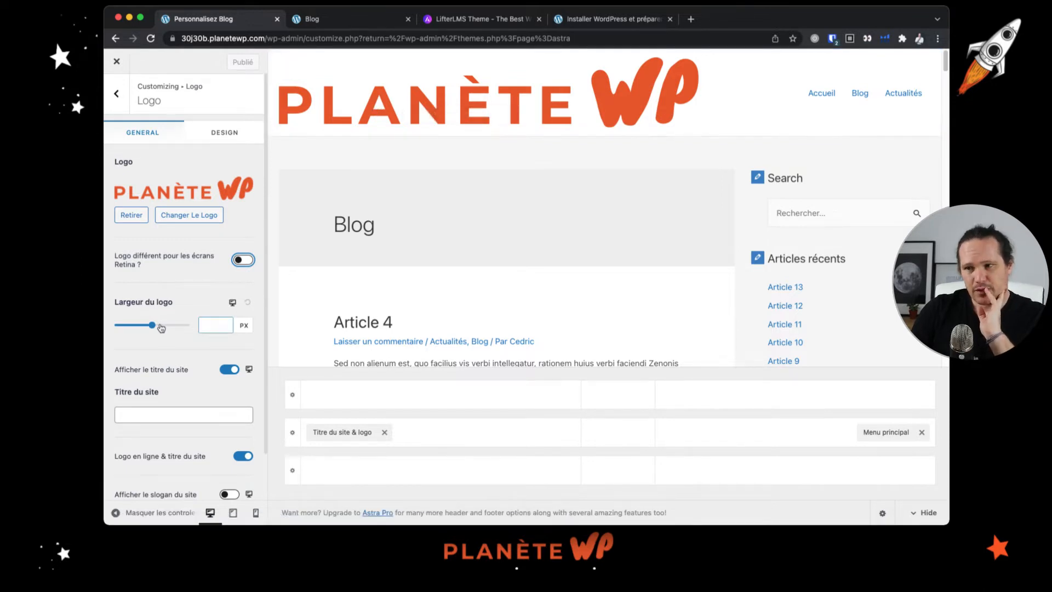
pyautogui.click(210, 322)
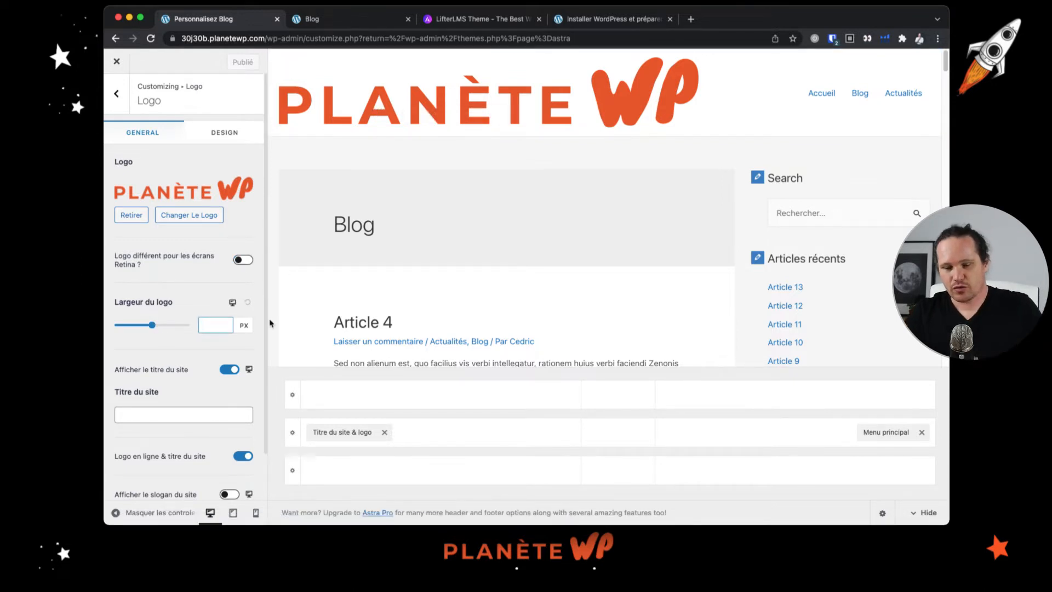
pyautogui.write('180')
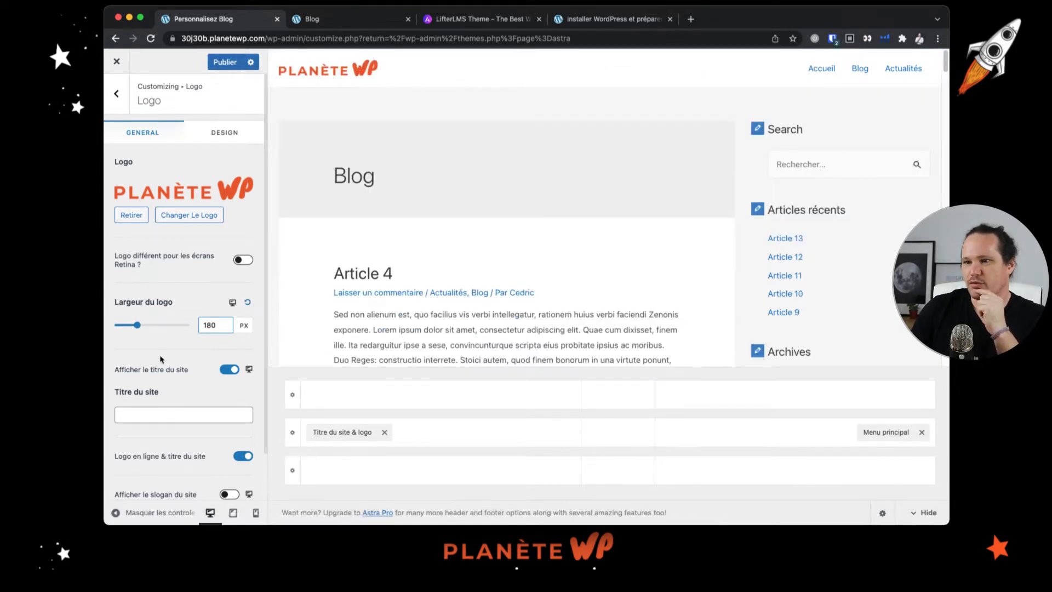
# - Switch the logo width setting to the tablet view and set it to 200 px
pyautogui.scroll(-2, 158, 360)
pyautogui.scroll(-1, 158, 360)
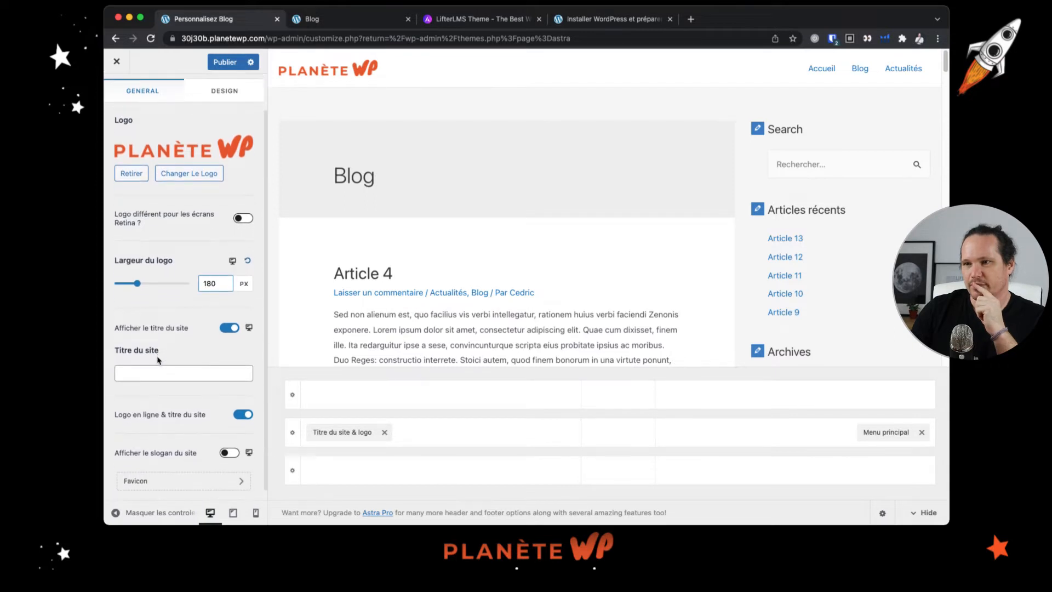
pyautogui.click(233, 258)
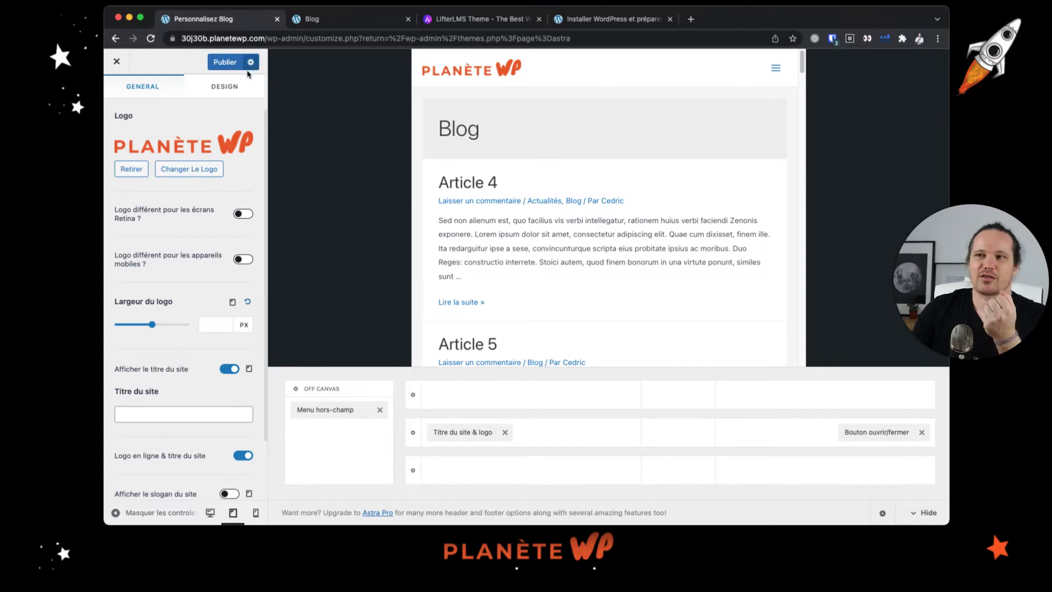
pyautogui.click(218, 325)
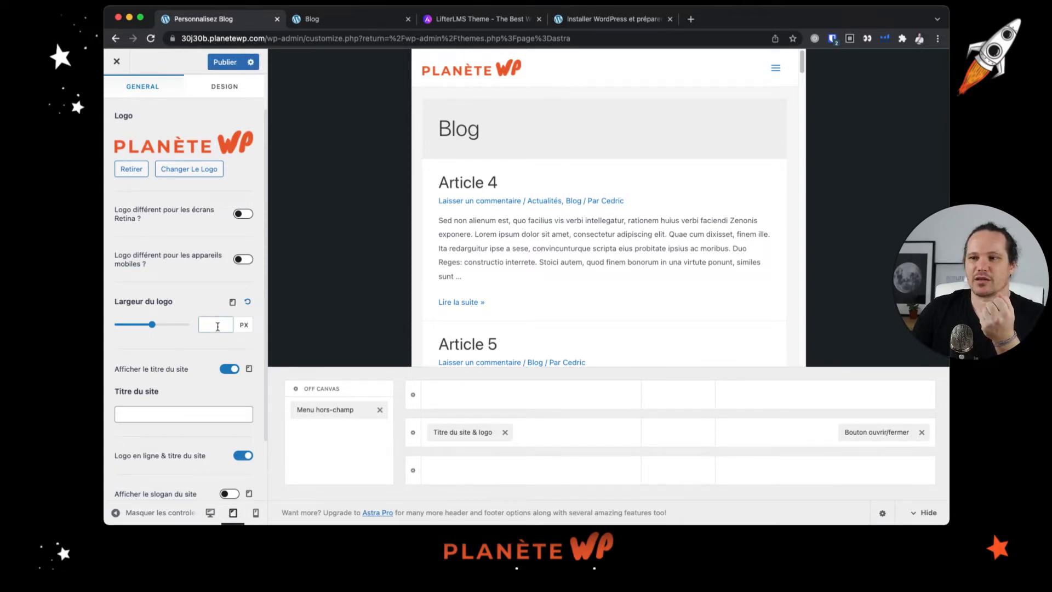
pyautogui.write('200')
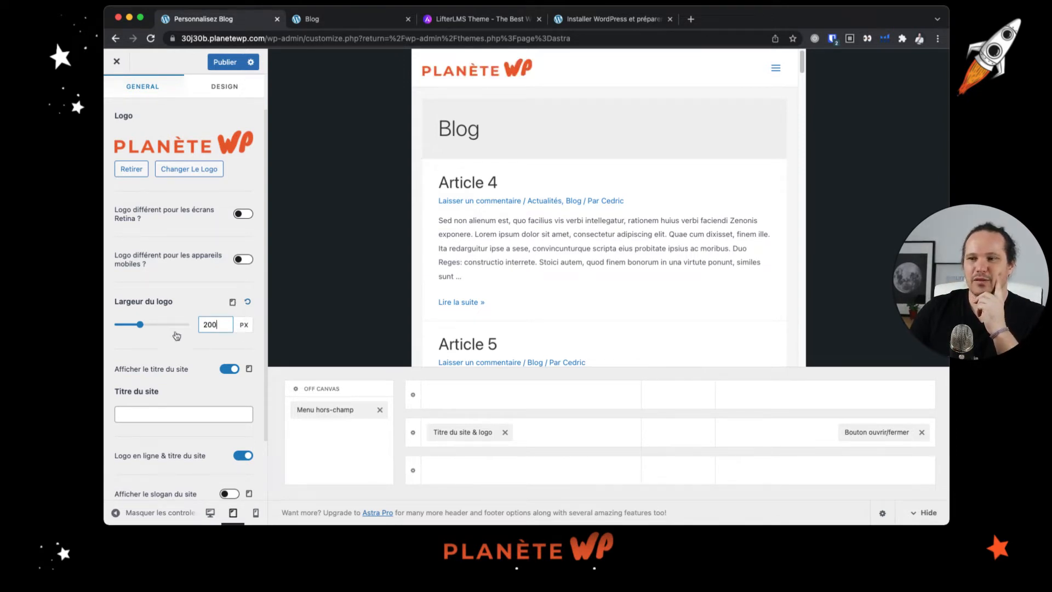
# - Set the logo width for the mobile view to 150 px and return to the desktop view
pyautogui.click(233, 302)
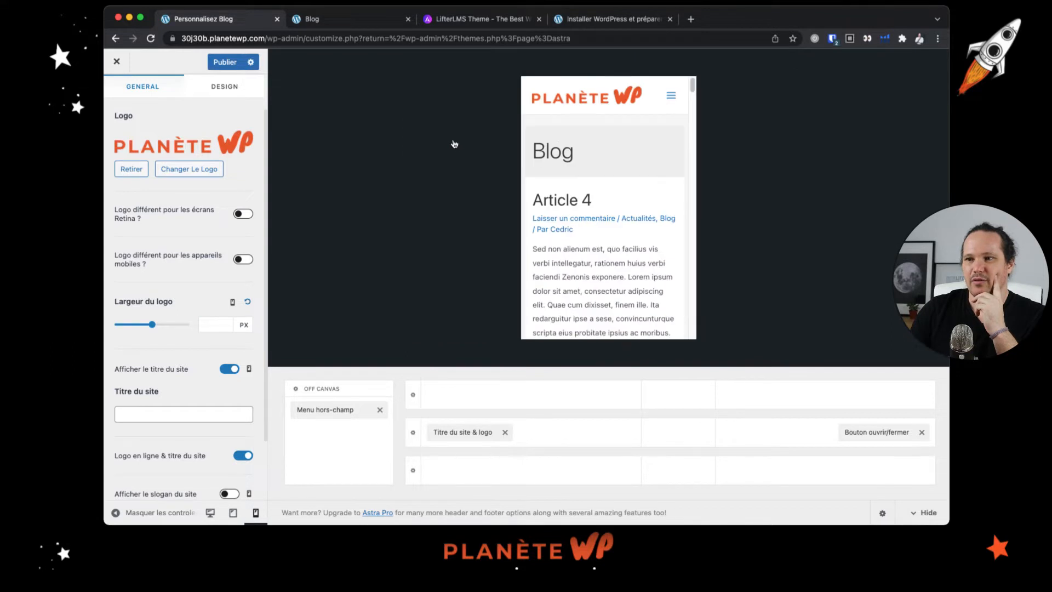
pyautogui.click(212, 327)
pyautogui.write('150')
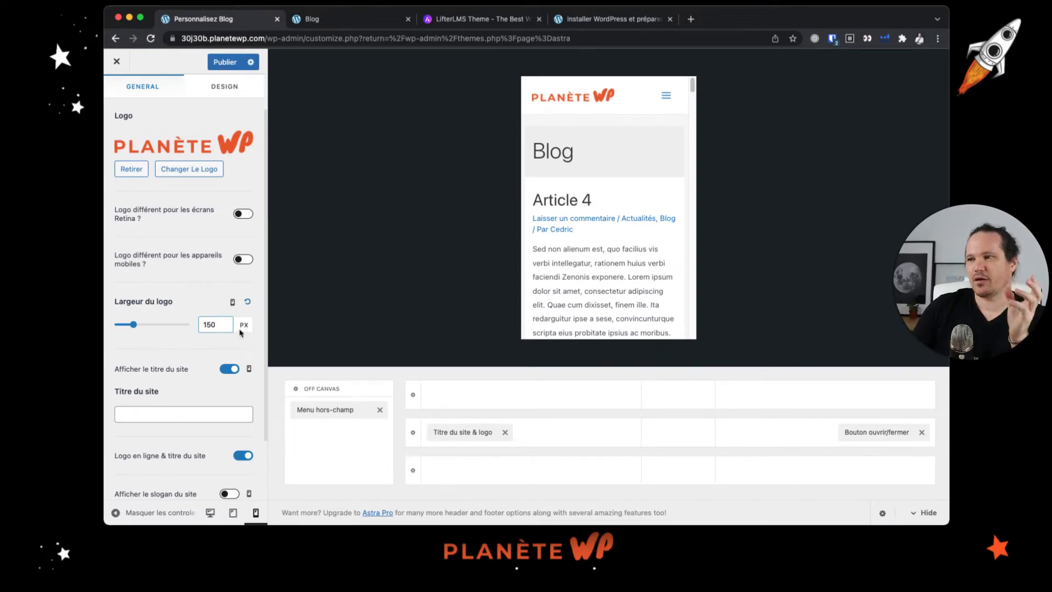
pyautogui.click(240, 331)
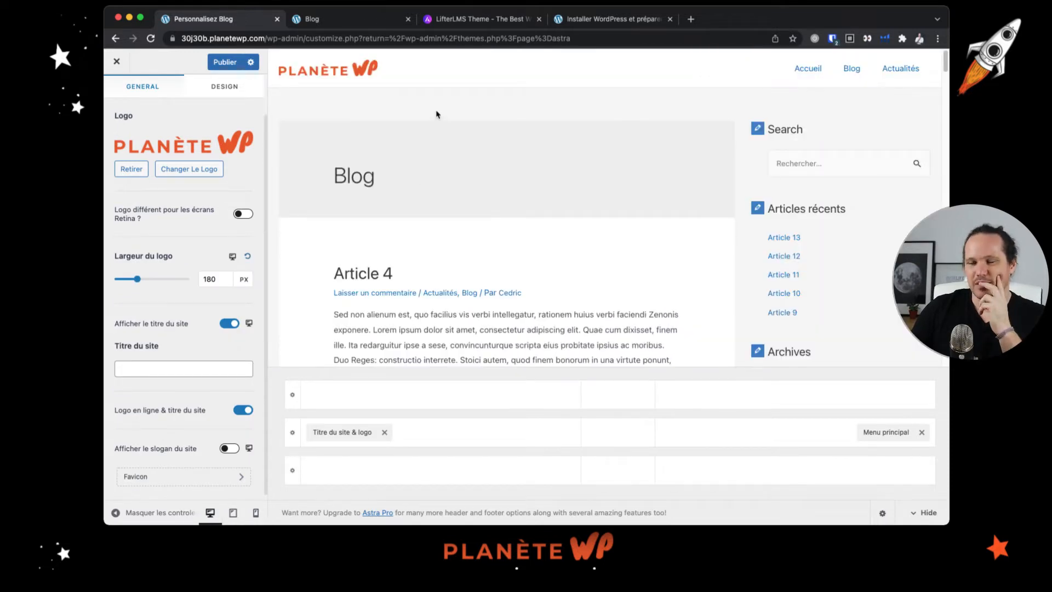
# - Review the logo's general and design settings, including title colour, font size and margins, and return to the header builder overview
pyautogui.scroll(-1, 158, 339)
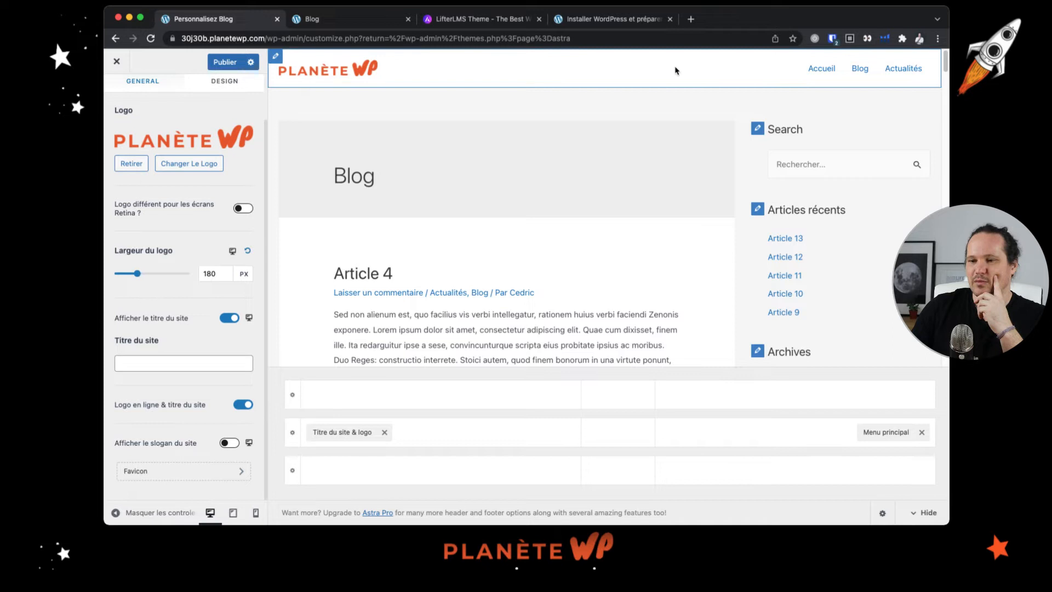
pyautogui.keyDown('shift'); pyautogui.click(520, 93); pyautogui.keyUp('shift')
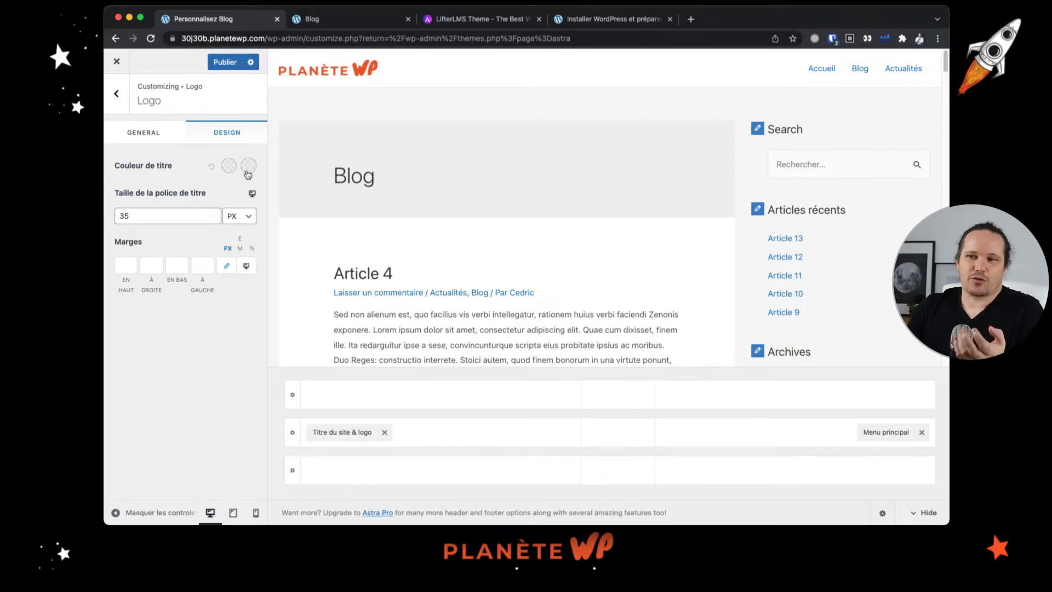
pyautogui.click(137, 135)
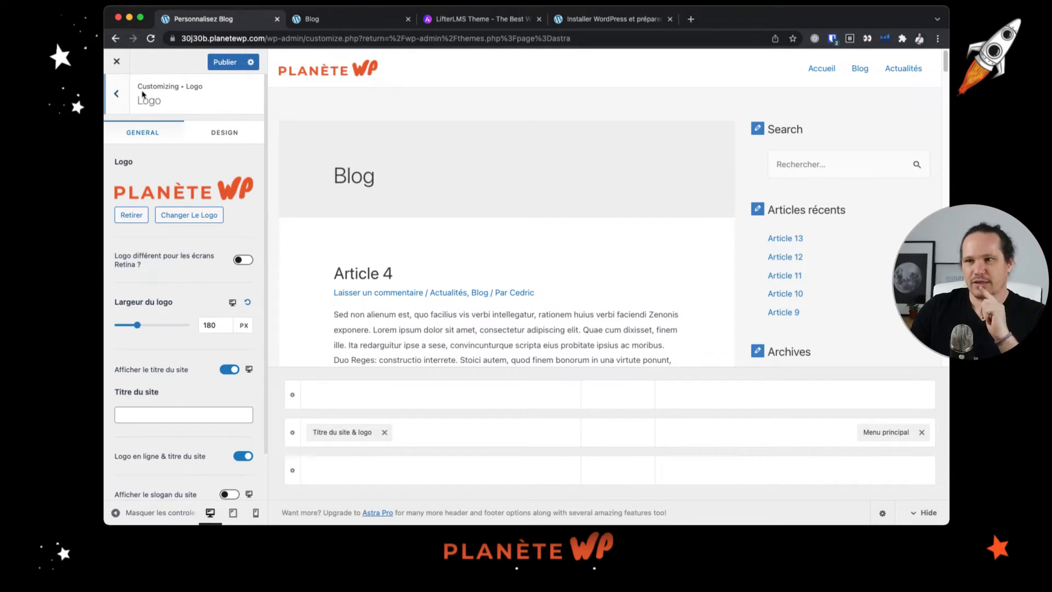
pyautogui.click(121, 104)
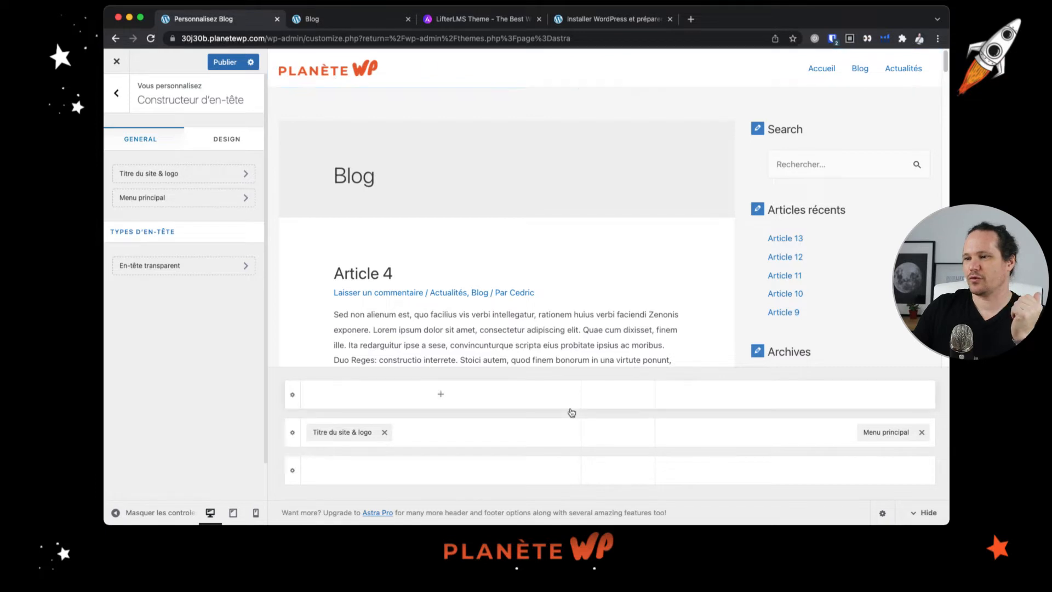
# - Try the site title and logo element beside Menu principal in the middle header row, and return it to its original place
pyautogui.moveTo(502, 431); pyautogui.dragTo(822, 440)
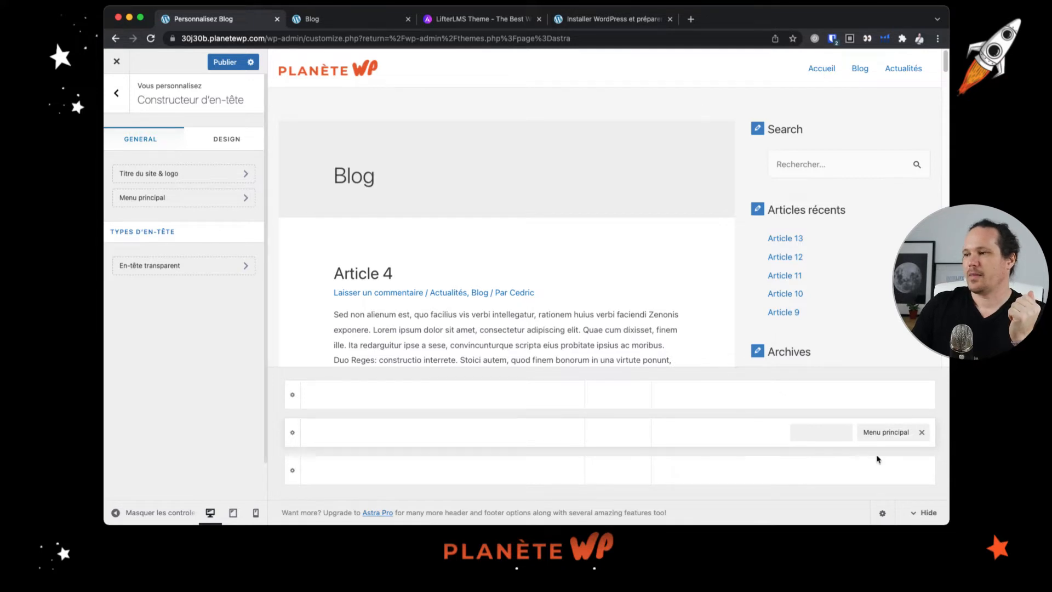
pyautogui.moveTo(817, 436); pyautogui.dragTo(816, 433)
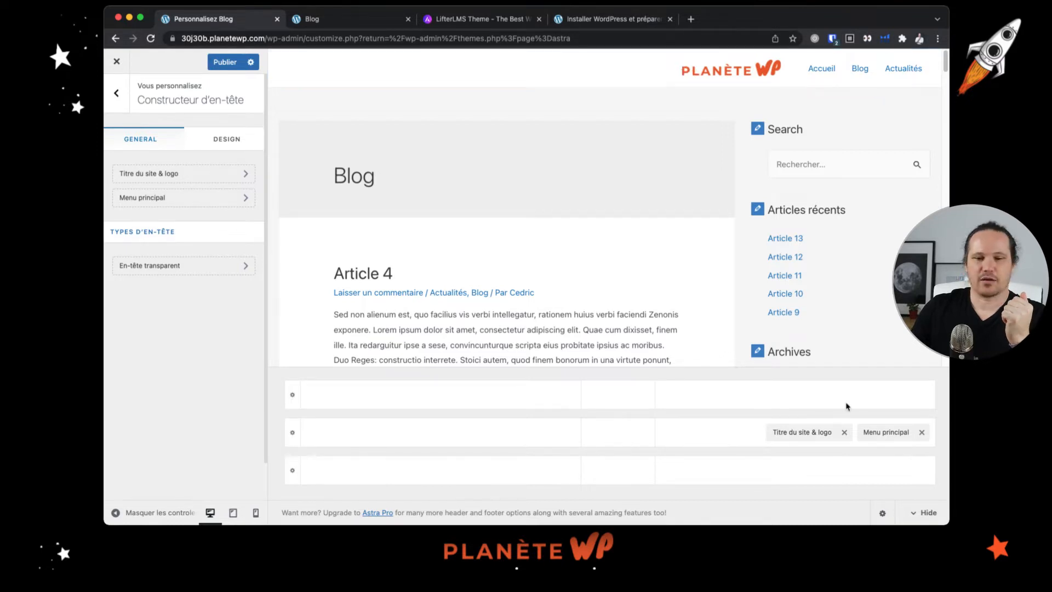
pyautogui.moveTo(757, 432); pyautogui.dragTo(325, 440)
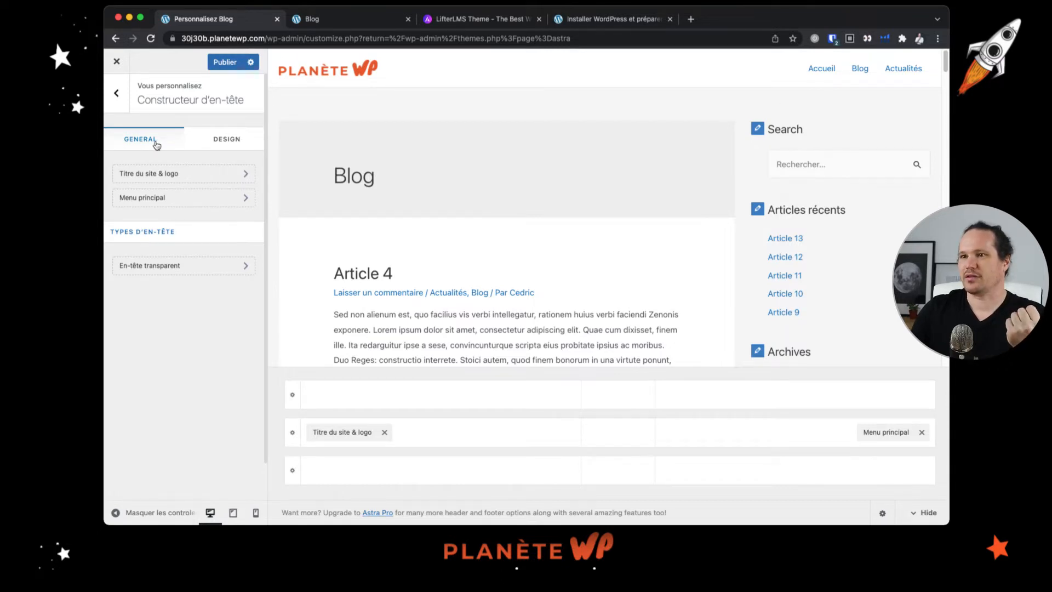
# - Check the header builder's width and margin design settings, and open the Global settings of the theme
pyautogui.click(210, 146)
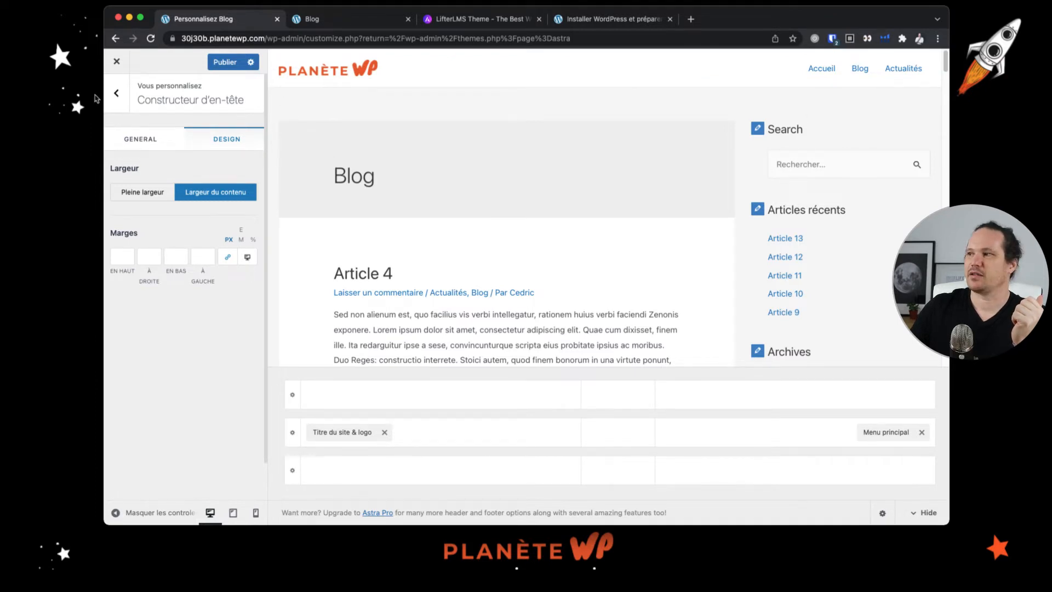
pyautogui.click(119, 96)
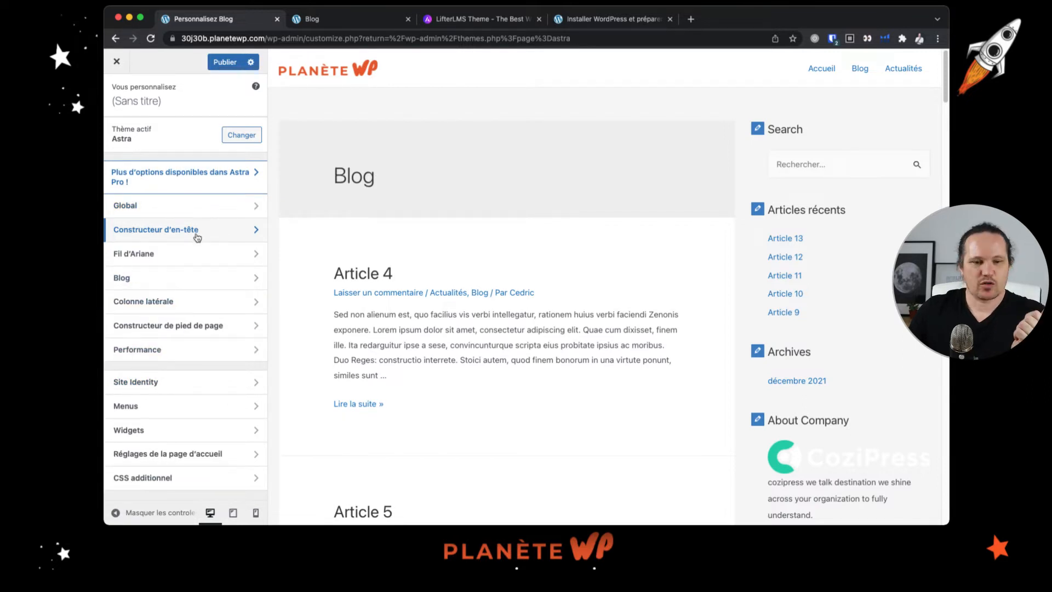
pyautogui.click(169, 215)
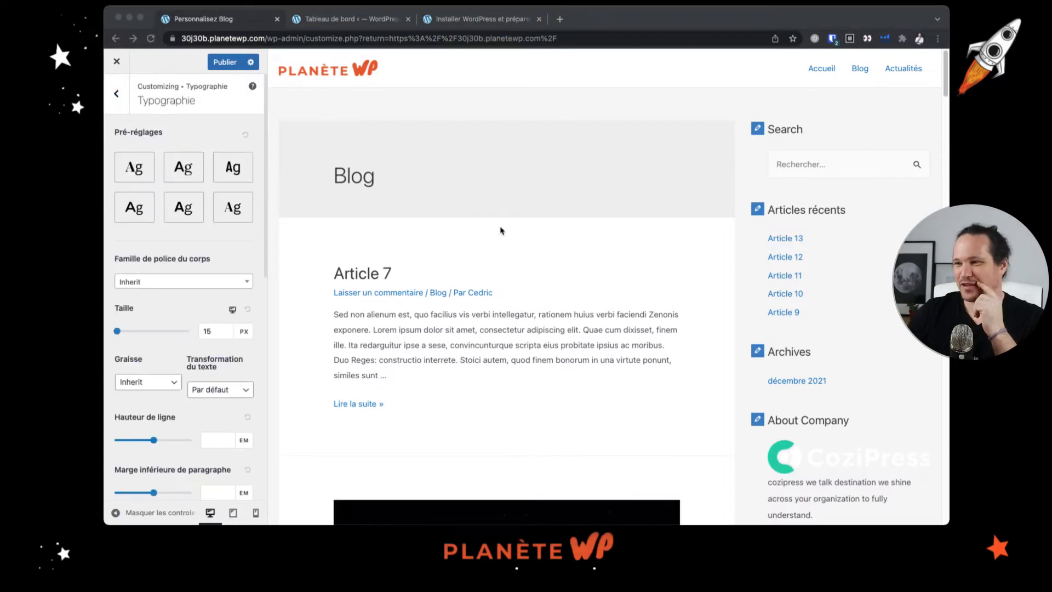
# - Look through the global Typographie settings, from the font presets to the body, title and H1 to H6 options
pyautogui.click(488, 243)
pyautogui.scroll(-10, 208, 194)
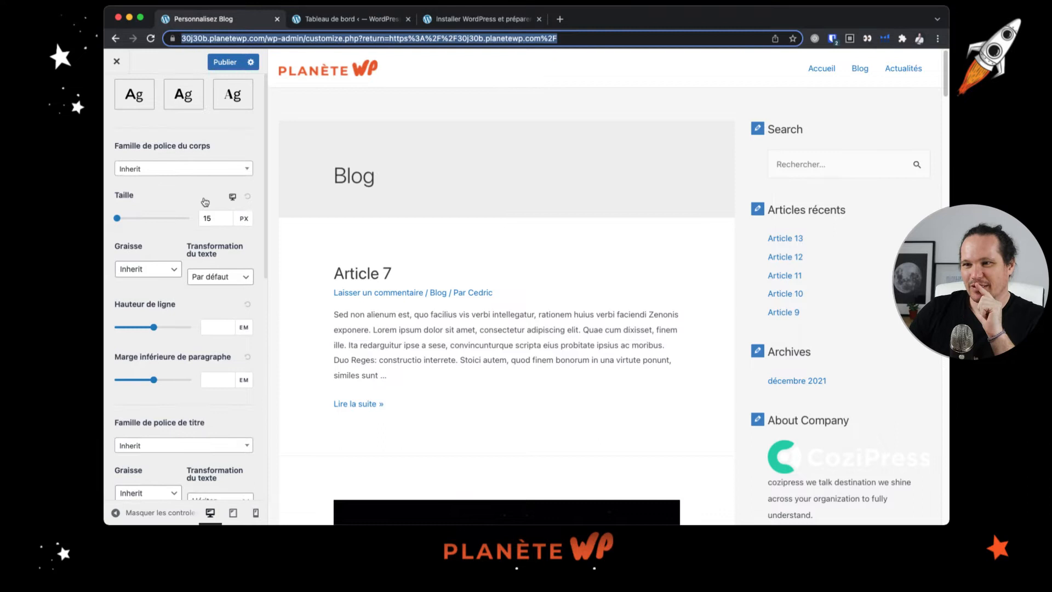
pyautogui.scroll(10, 208, 214)
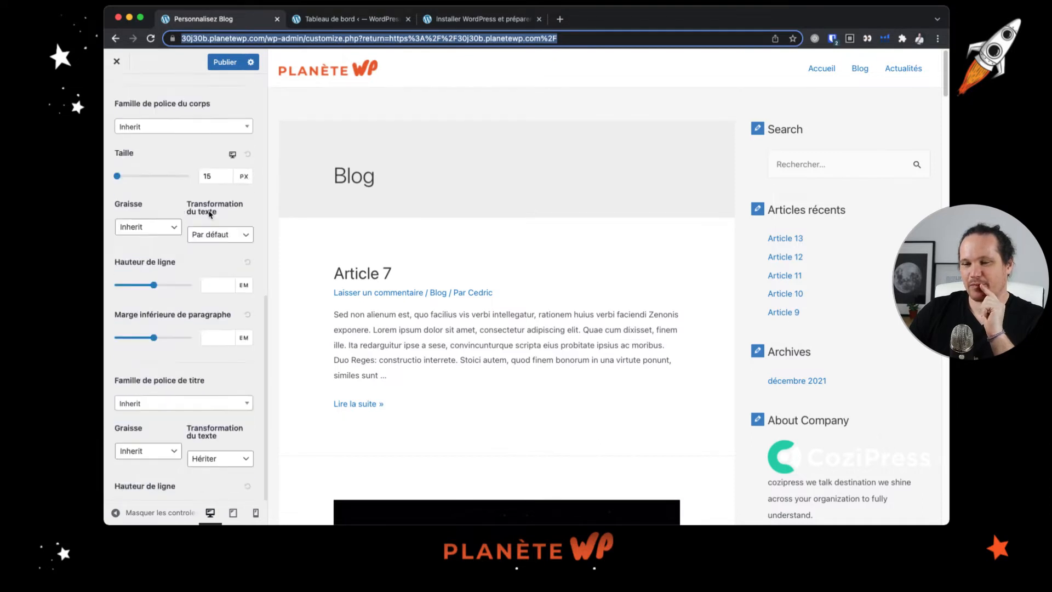
pyautogui.scroll(-1, 208, 214)
pyautogui.scroll(1, 214, 97)
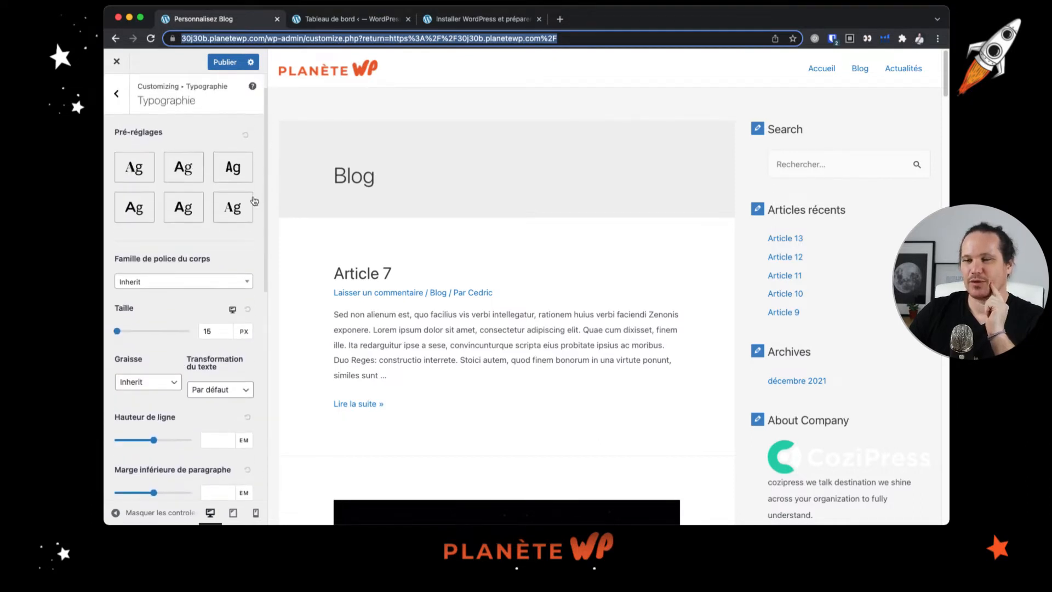
pyautogui.scroll(-1, 251, 259)
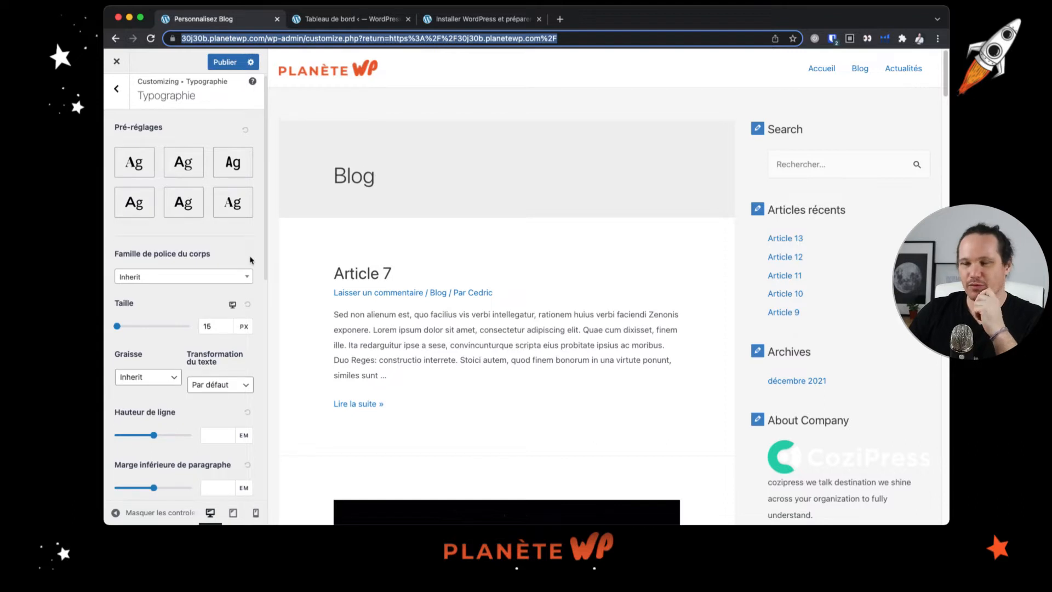
pyautogui.scroll(-10, 247, 260)
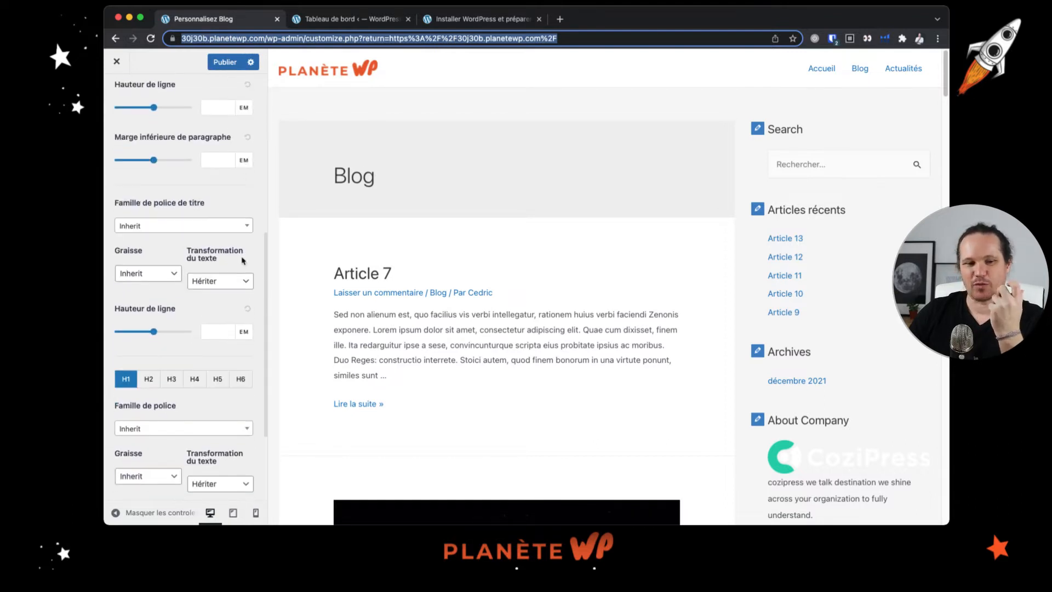
pyautogui.scroll(6, 241, 257)
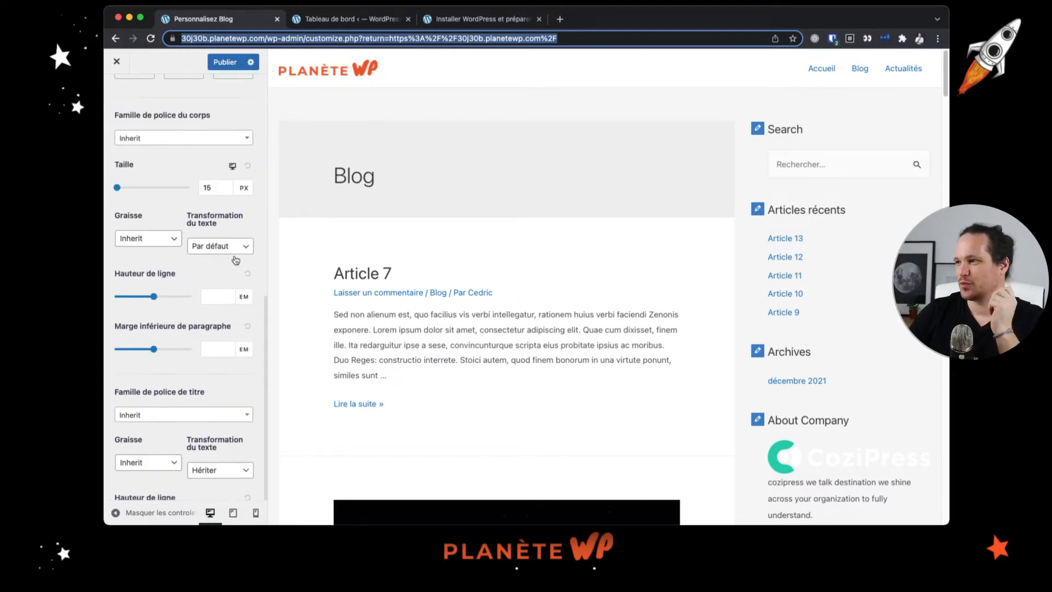
pyautogui.scroll(5, 235, 260)
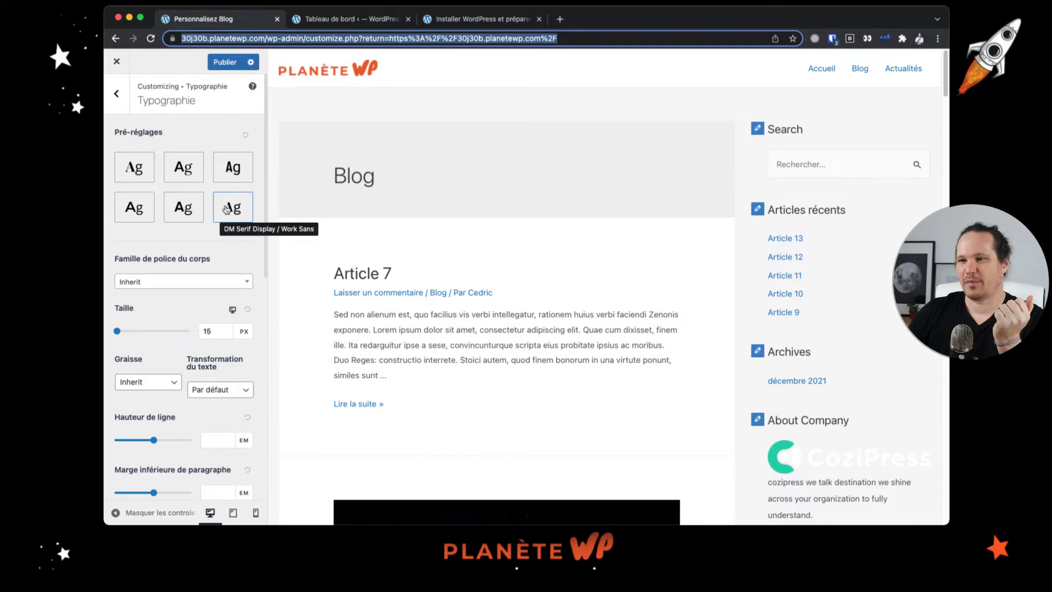
# - Examine the body font options for family, size, line height and paragraph bottom margin against the article text in the preview
pyautogui.scroll(-1, 512, 238)
pyautogui.scroll(-3, 546, 254)
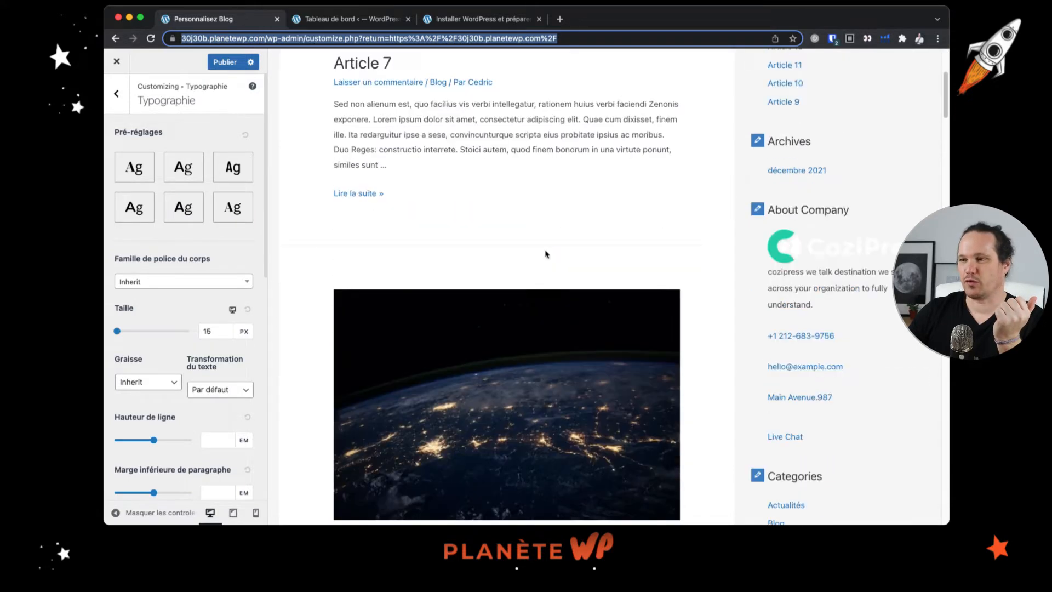
pyautogui.scroll(-5, 545, 254)
pyautogui.scroll(10, 546, 254)
pyautogui.scroll(-1, 208, 239)
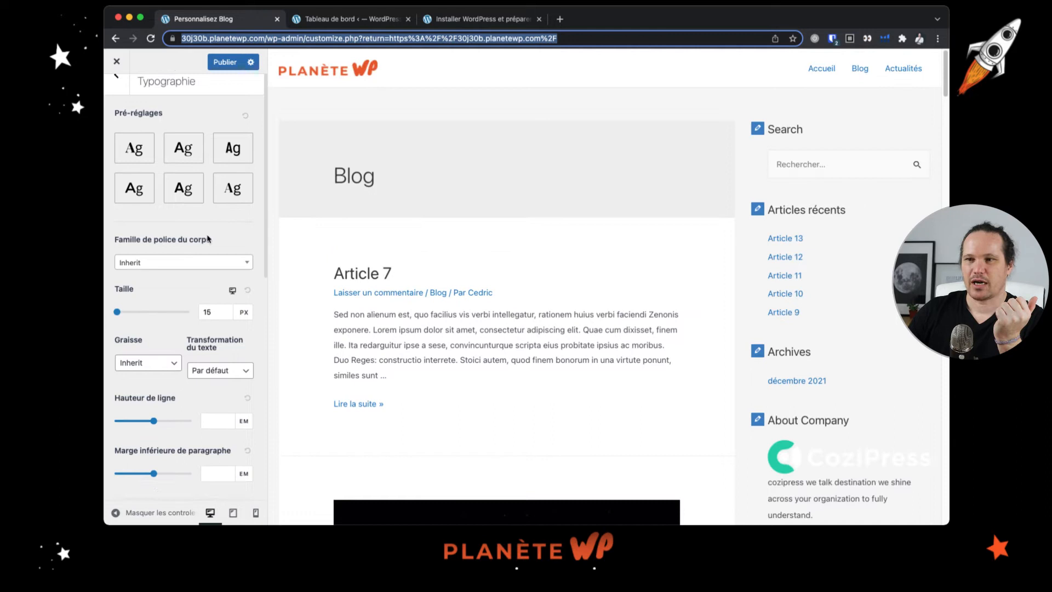
pyautogui.scroll(-3, 208, 239)
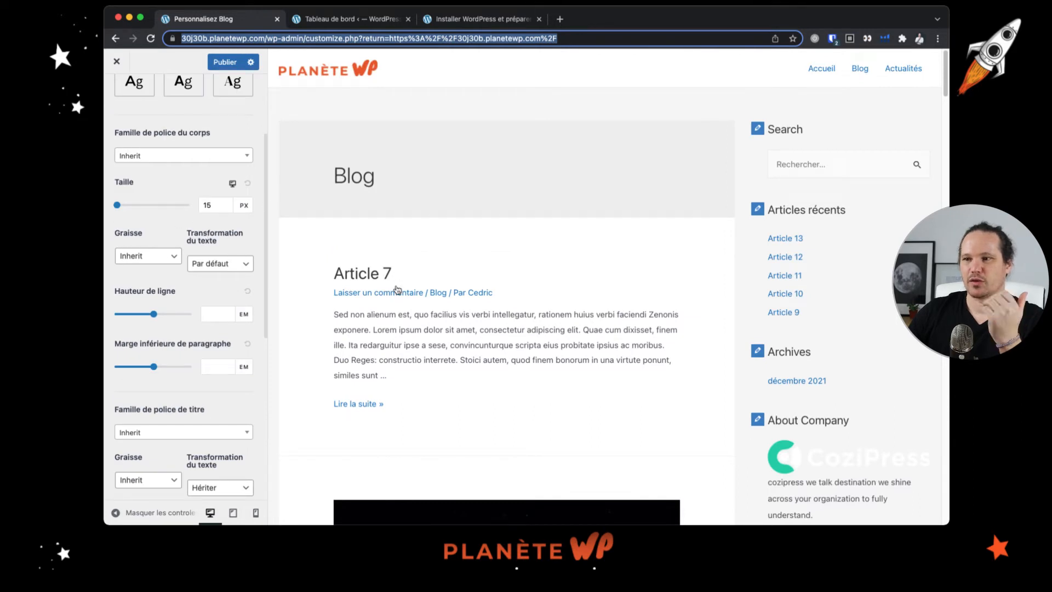
pyautogui.moveTo(334, 312); pyautogui.dragTo(463, 381)
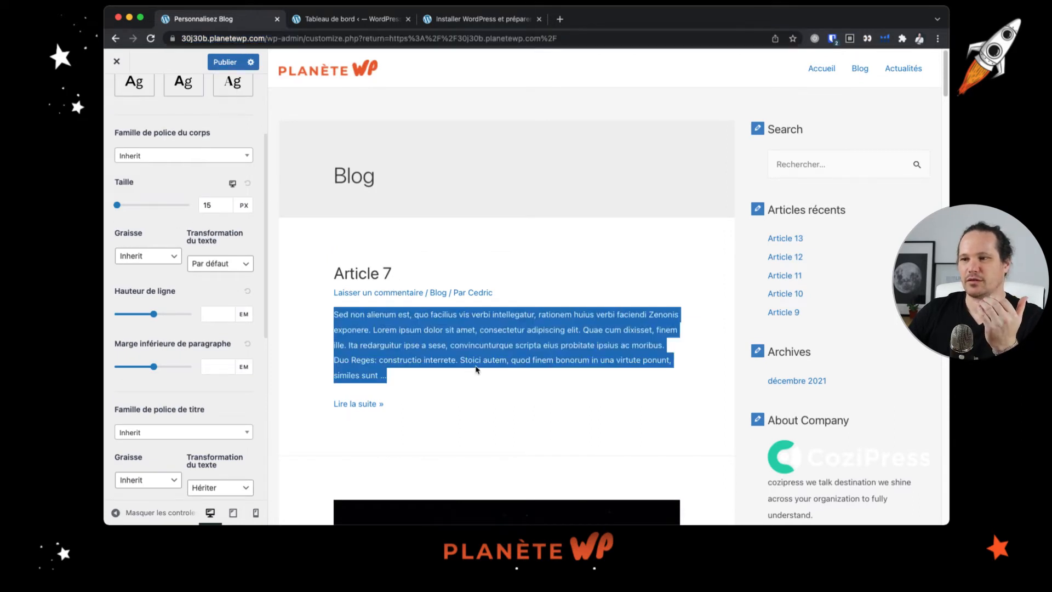
pyautogui.click(493, 354)
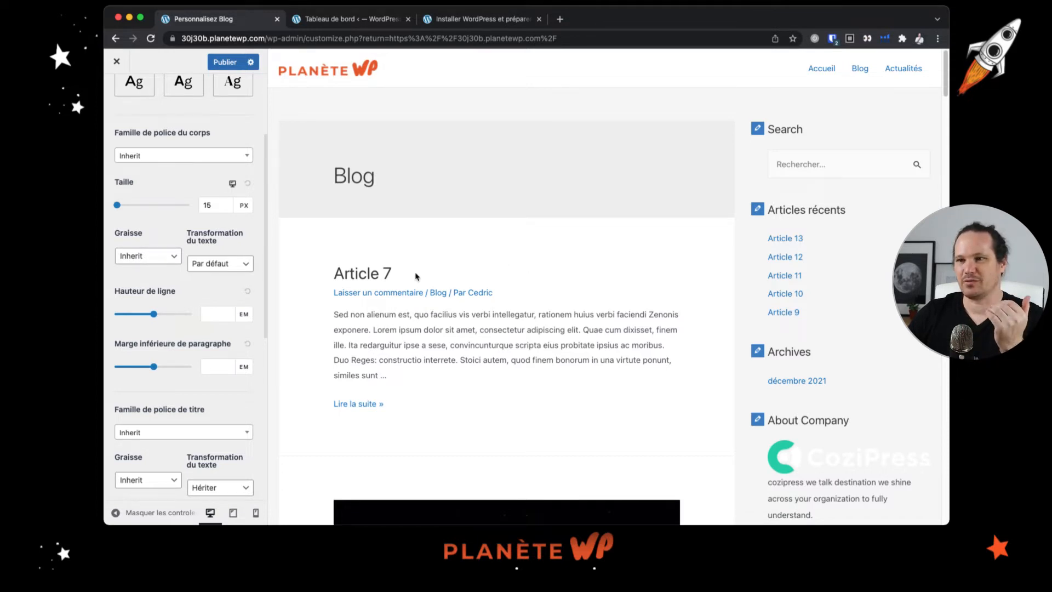
pyautogui.scroll(-3, 209, 344)
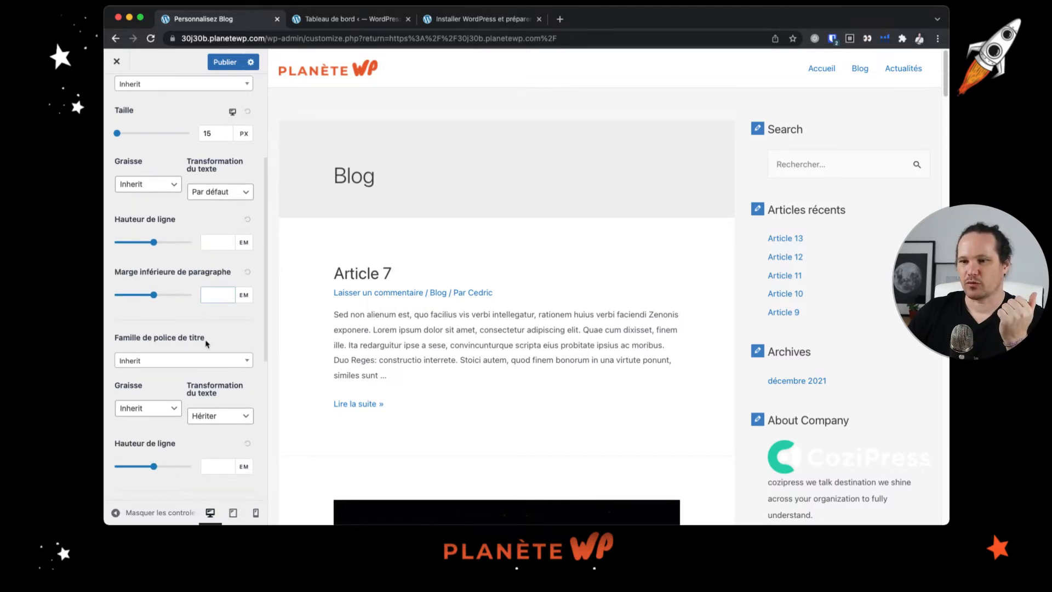
pyautogui.scroll(3, 207, 343)
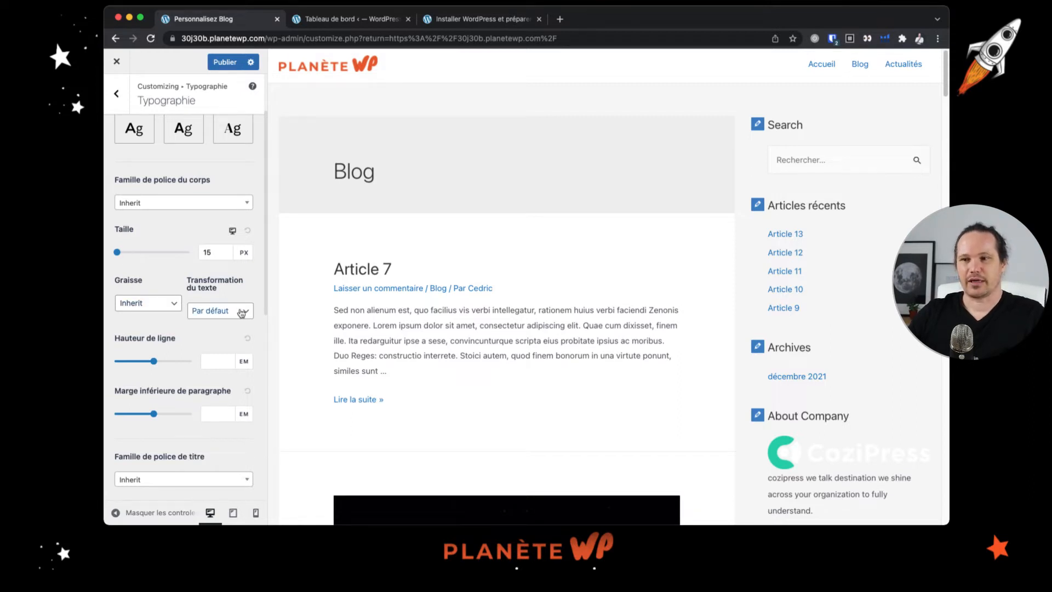
pyautogui.click(219, 361)
pyautogui.moveTo(330, 319); pyautogui.dragTo(363, 340)
pyautogui.click(390, 337)
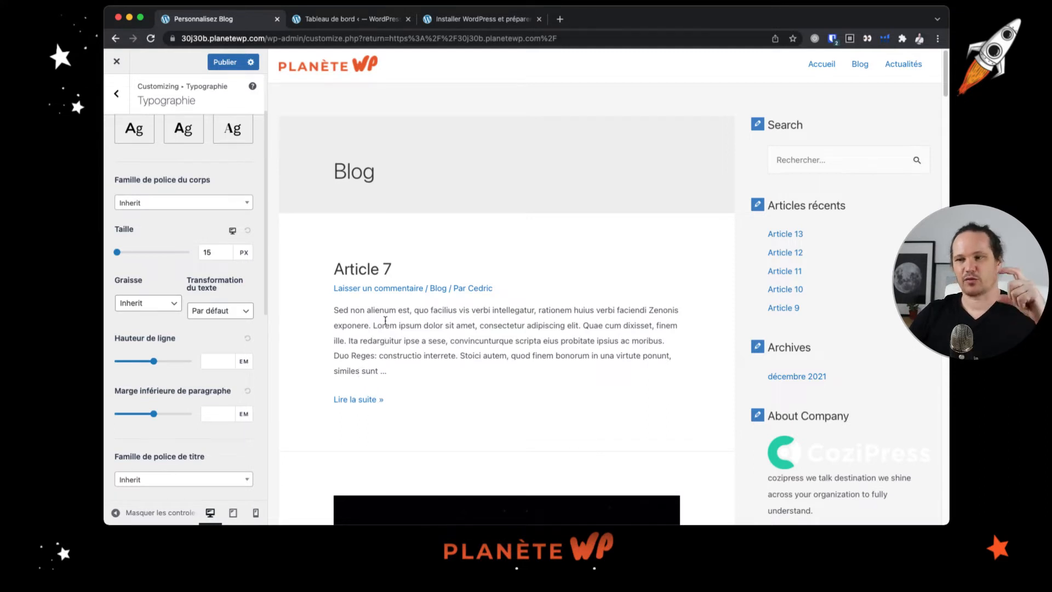
# - Examine the title font family options and the individual H1 to H6 settings for family, weight, size and line height
pyautogui.scroll(-5, 219, 345)
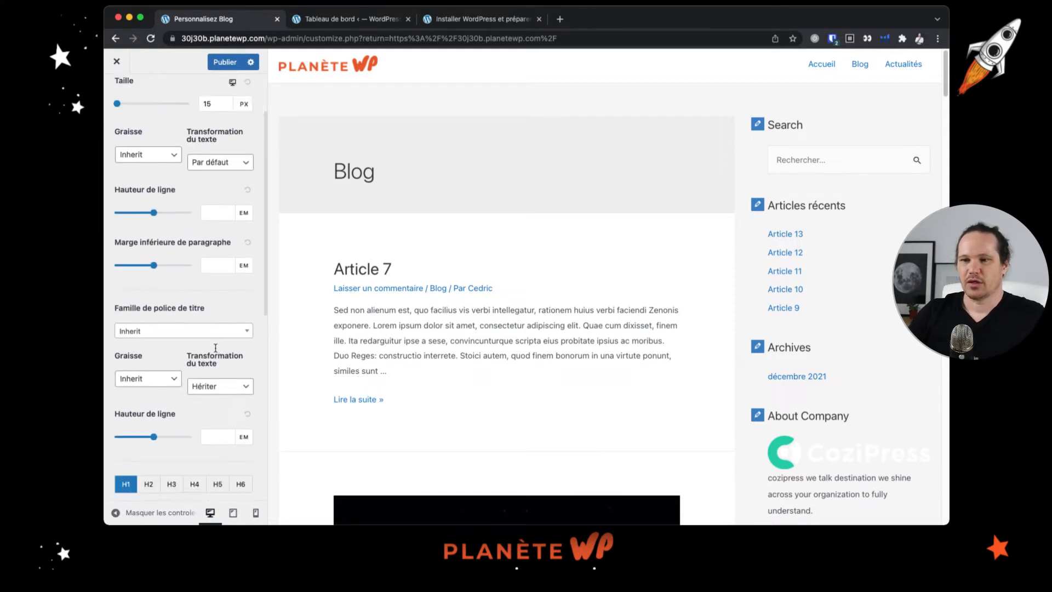
pyautogui.scroll(-3, 217, 334)
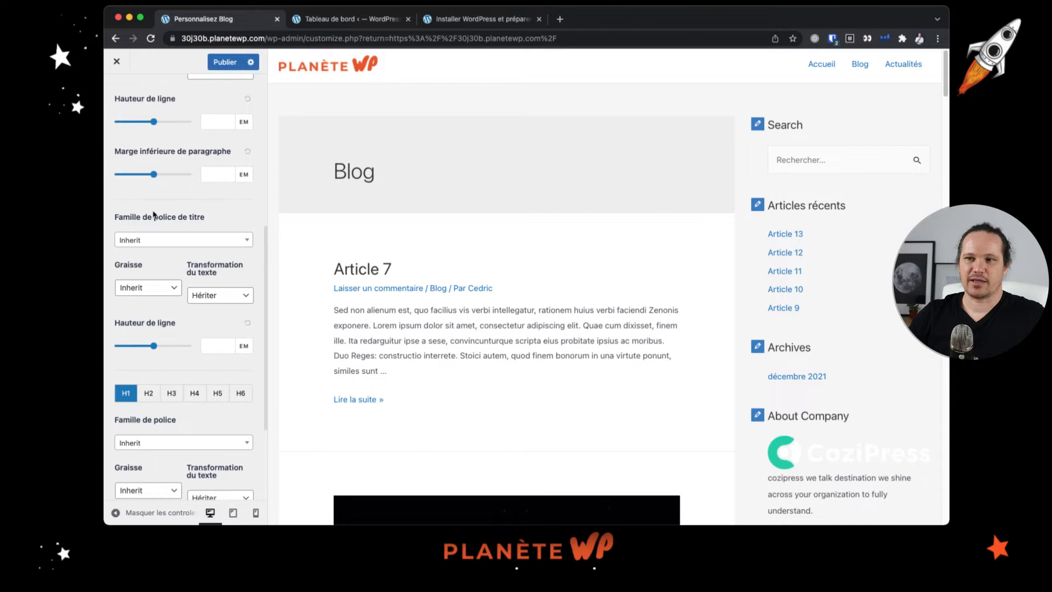
pyautogui.scroll(-1, 223, 233)
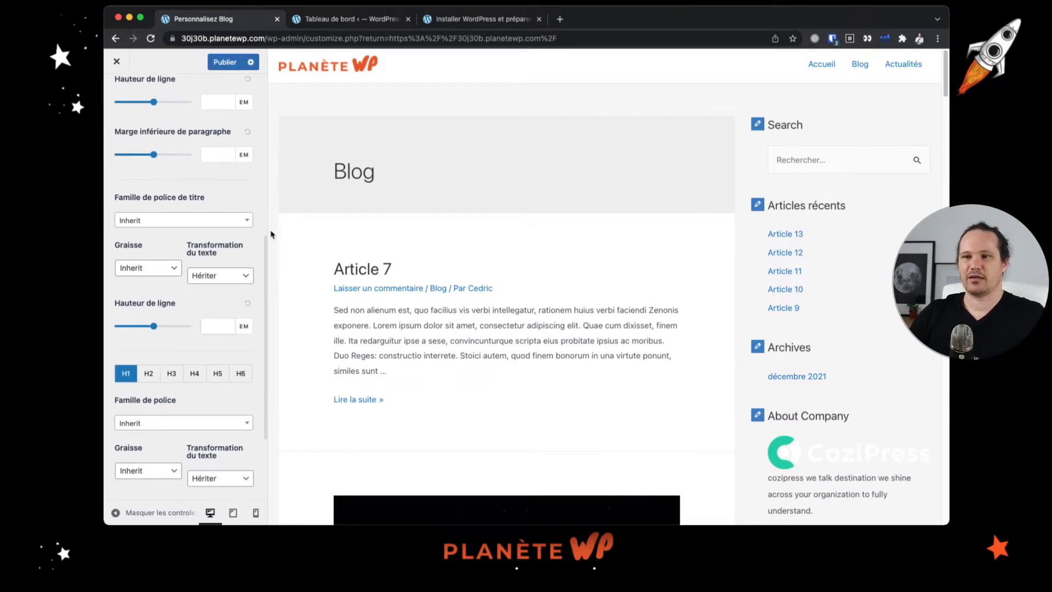
pyautogui.scroll(-5, 144, 272)
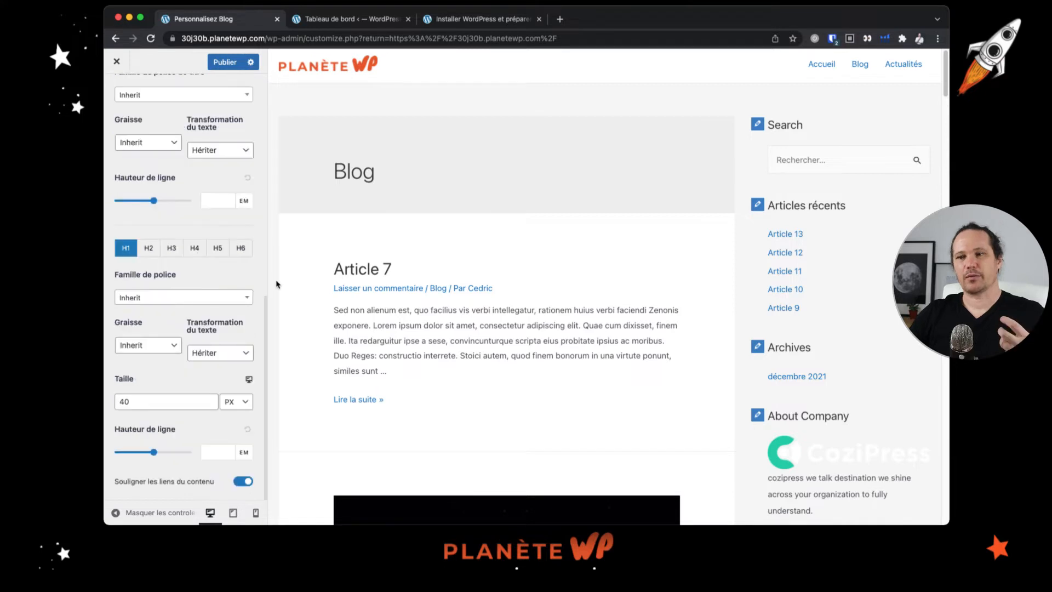
pyautogui.scroll(-2, 277, 281)
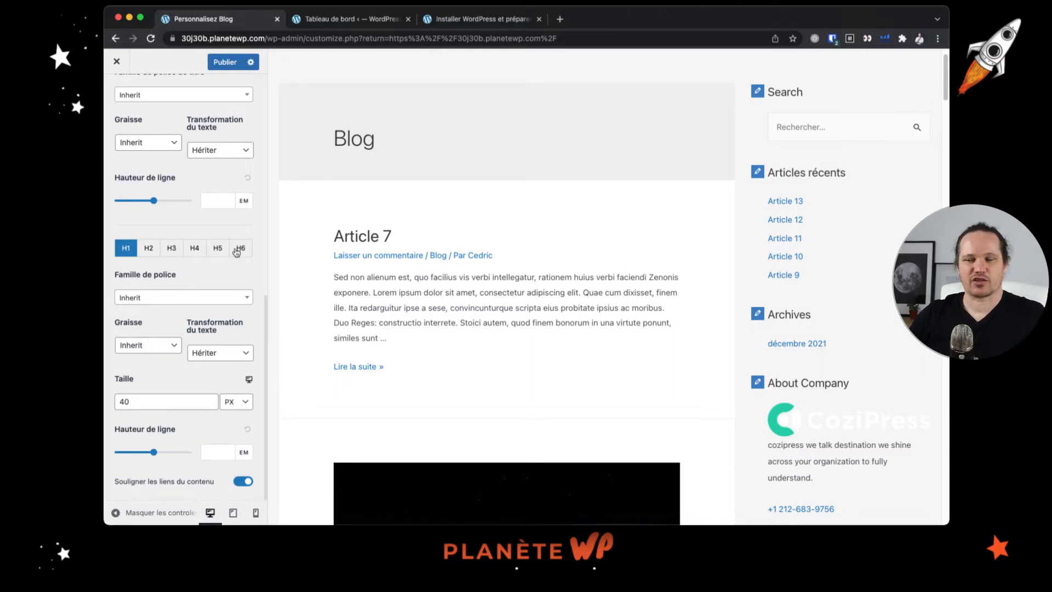
pyautogui.moveTo(335, 274); pyautogui.dragTo(482, 335)
pyautogui.click(317, 322)
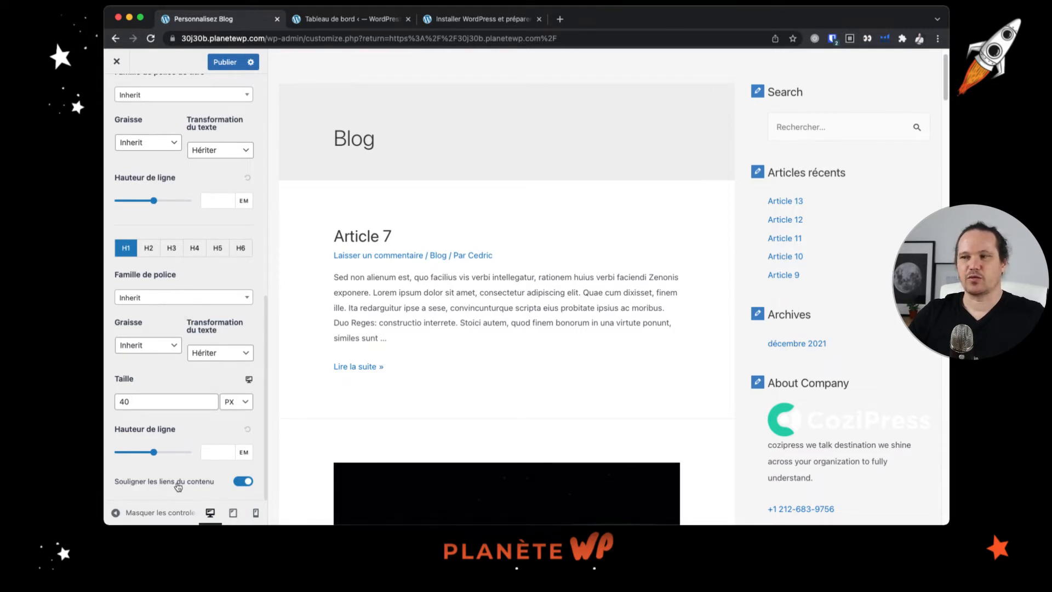
# - Check the option for underlining content links against the article text in the blog preview
pyautogui.scroll(-1, 507, 376)
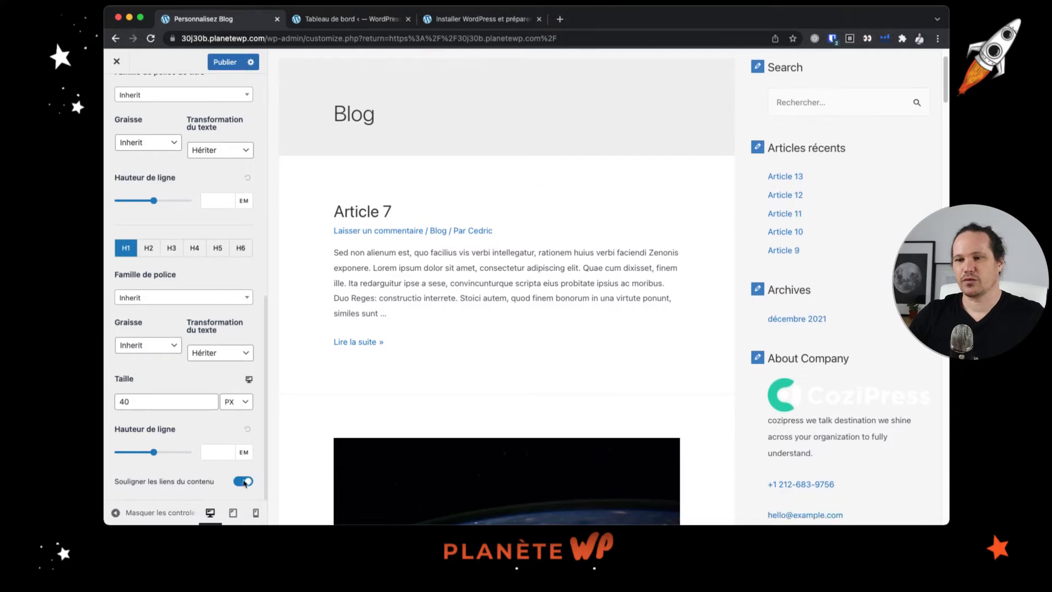
pyautogui.scroll(-10, 482, 331)
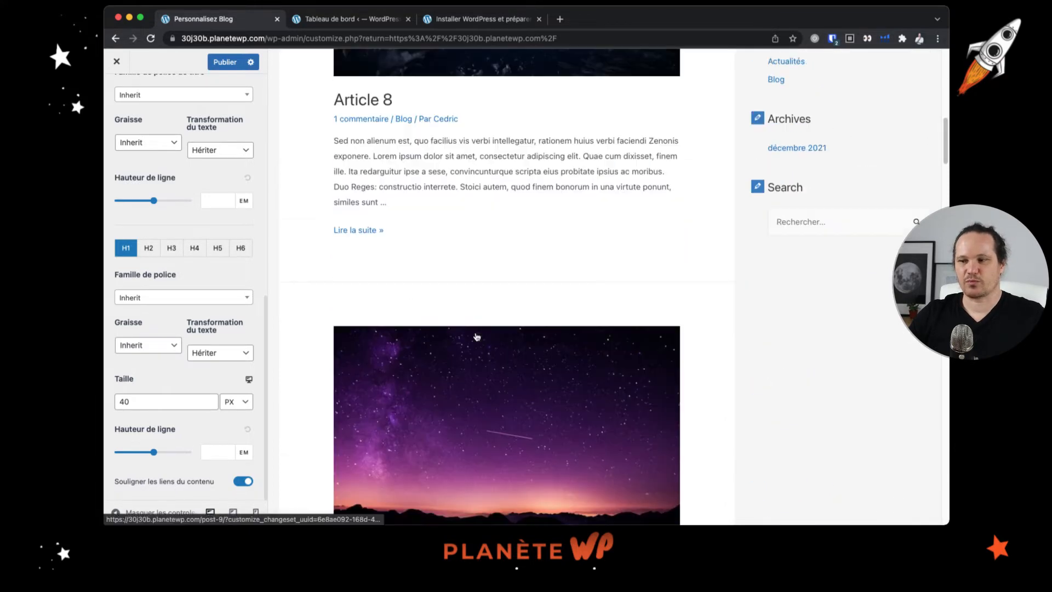
pyautogui.scroll(10, 477, 336)
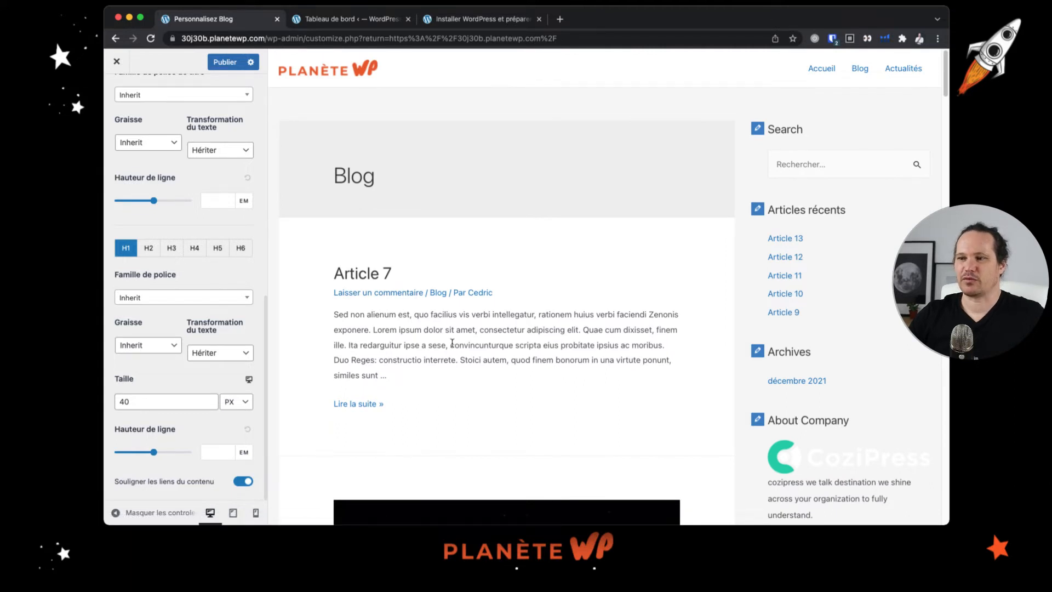
pyautogui.moveTo(481, 331); pyautogui.dragTo(561, 331)
# - Find Poppins among the body font families and set it as the site's body font
pyautogui.scroll(10, 184, 380)
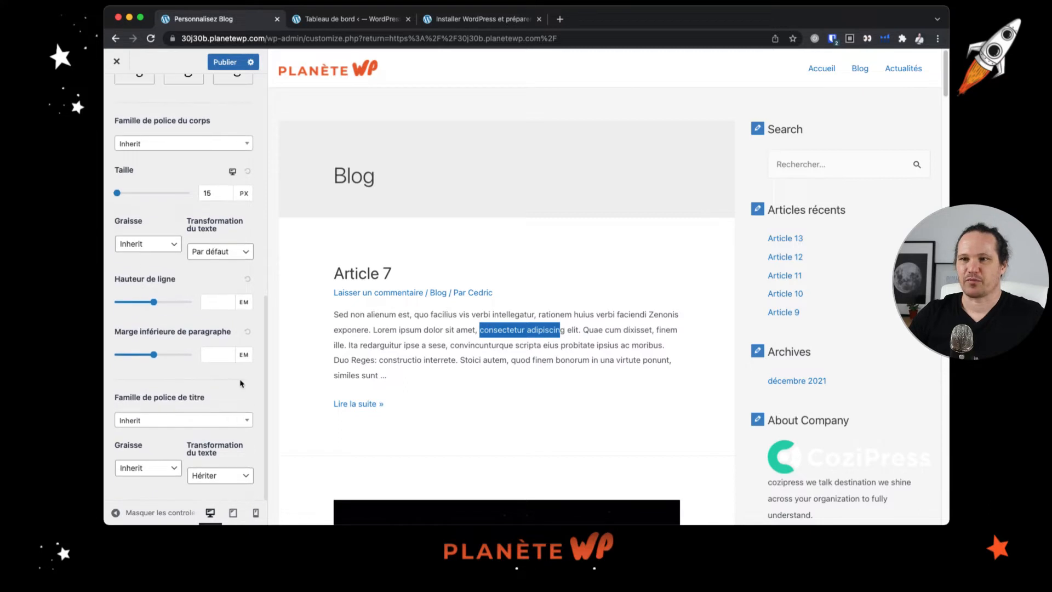
pyautogui.scroll(2, 262, 221)
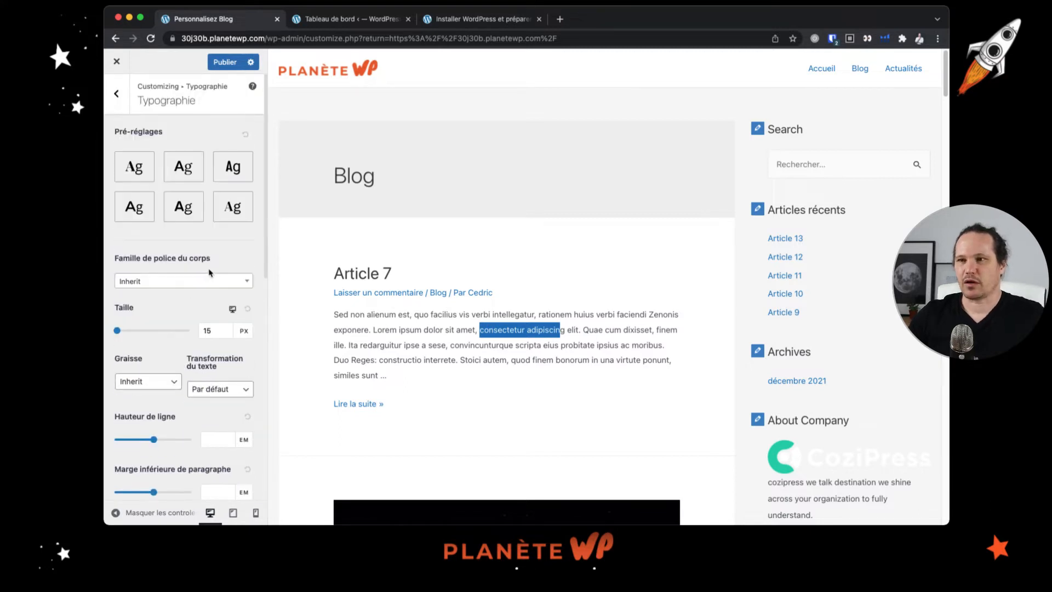
pyautogui.scroll(-5, 229, 299)
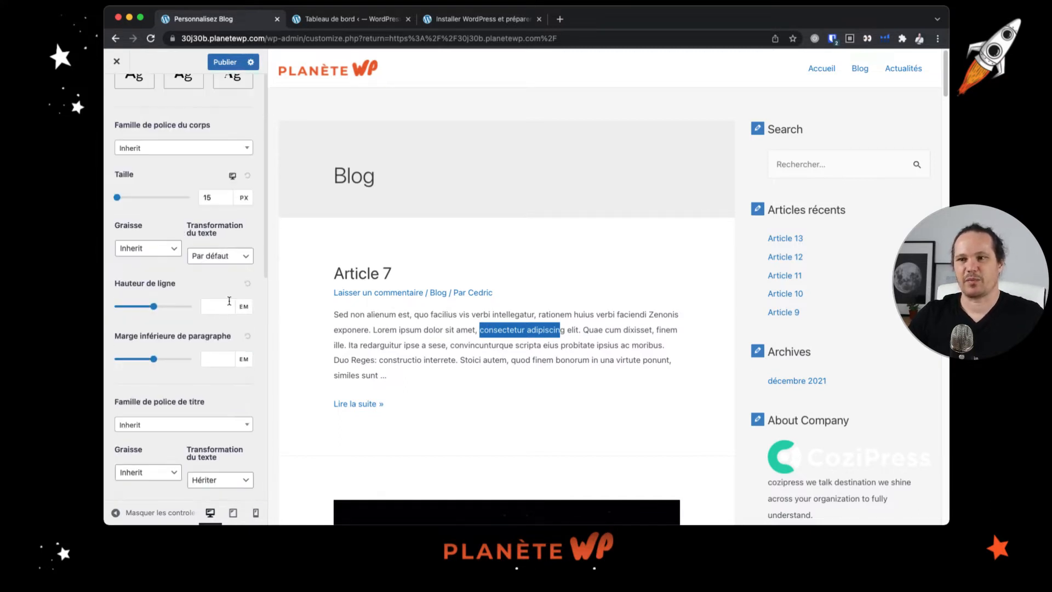
pyautogui.scroll(5, 222, 305)
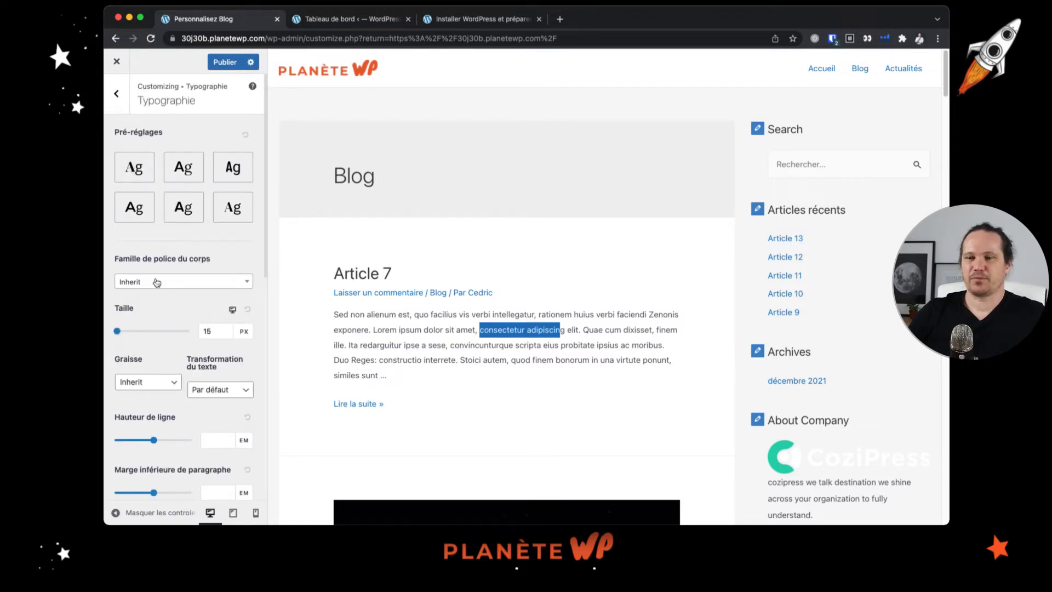
pyautogui.click(229, 280)
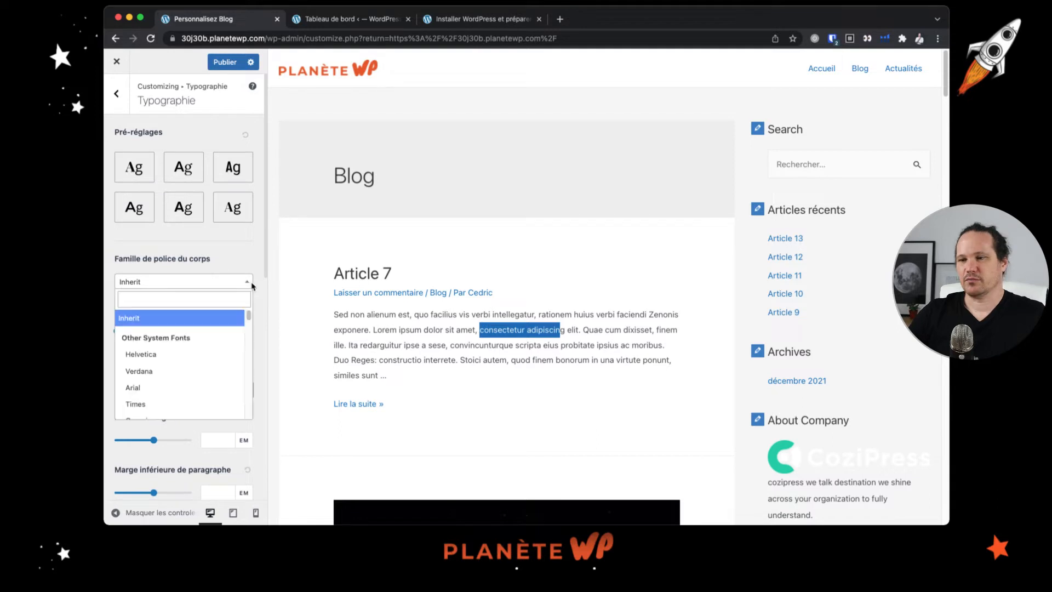
pyautogui.click(209, 299)
pyautogui.write('poppin')
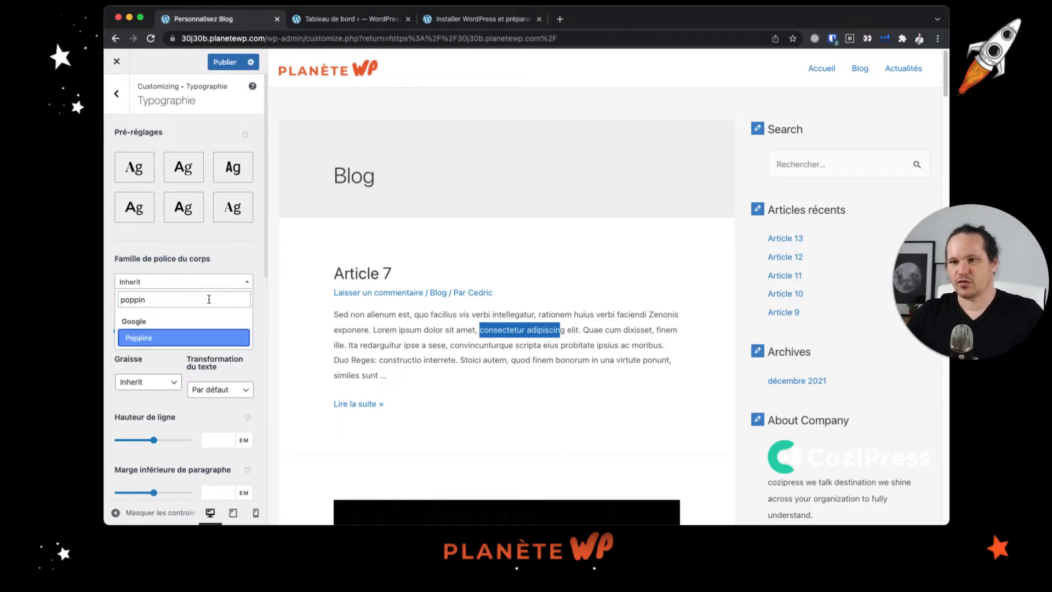
pyautogui.click(137, 339)
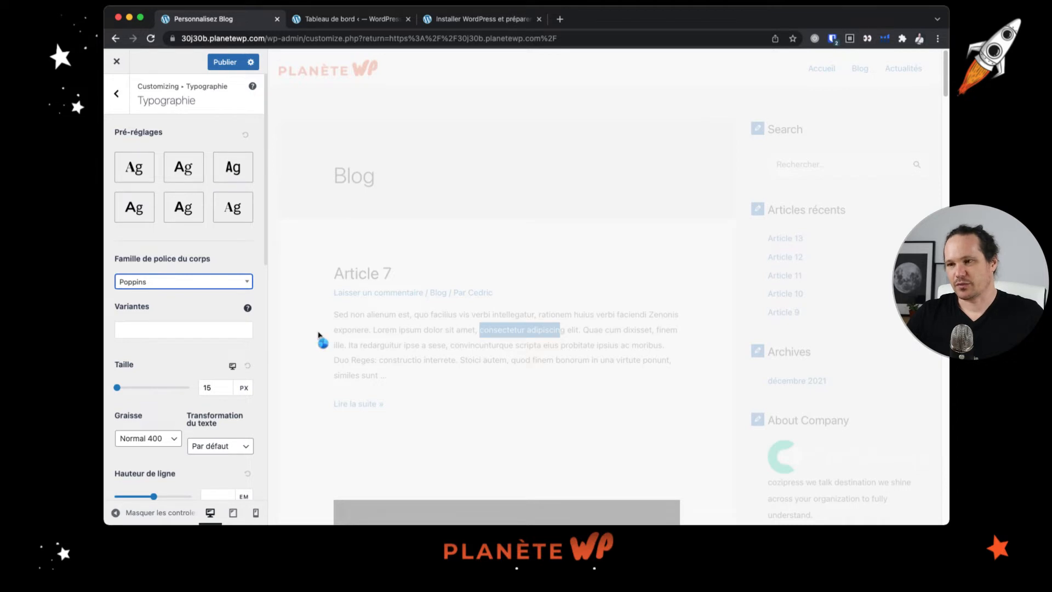
pyautogui.scroll(-1, 179, 357)
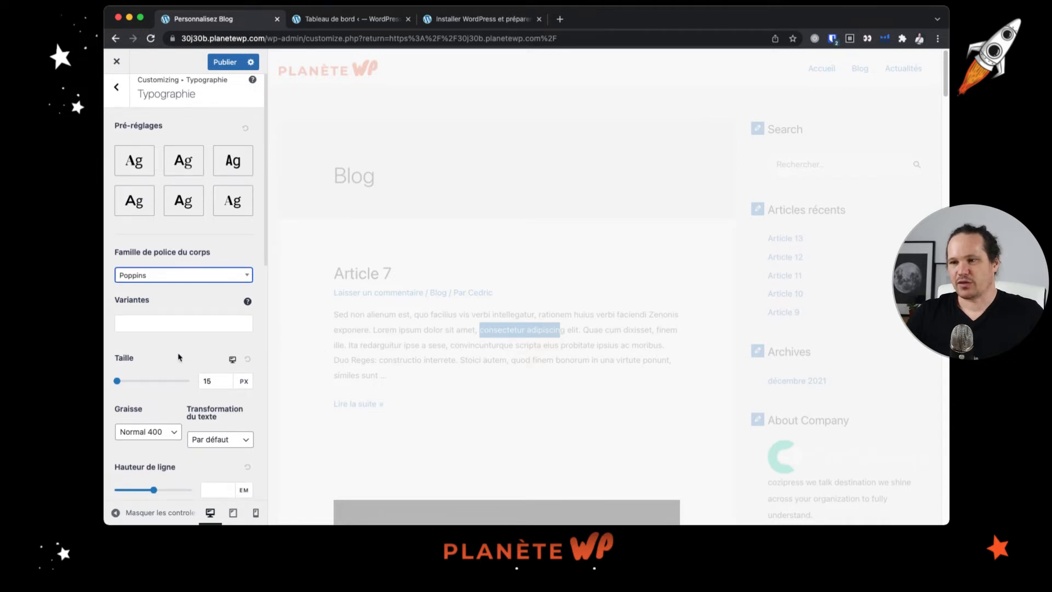
# - Set the body font size to 16 px and keep its weight at Normal 400
pyautogui.click(233, 379)
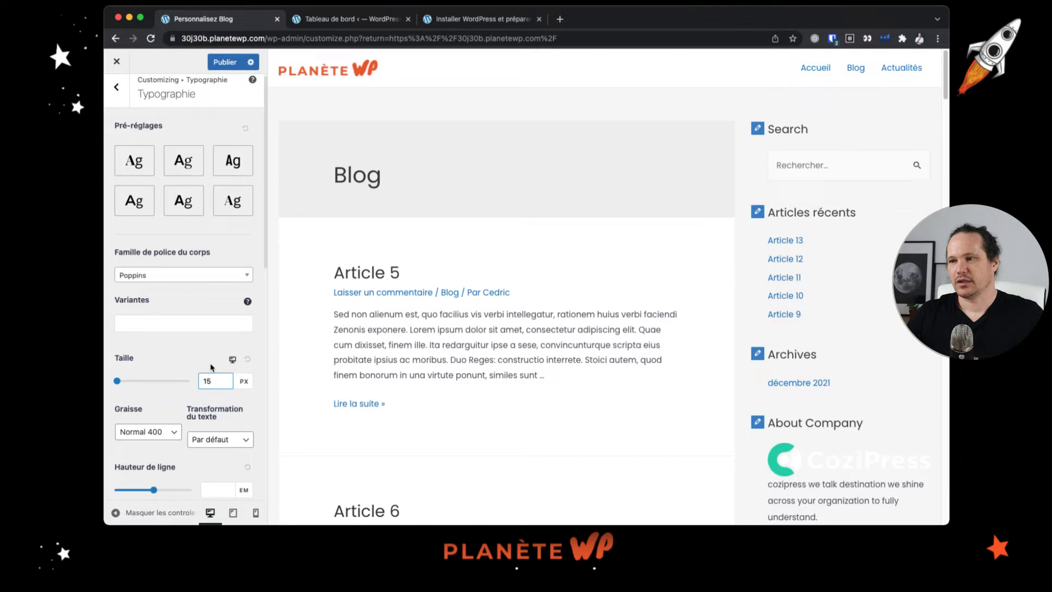
pyautogui.press('Up')
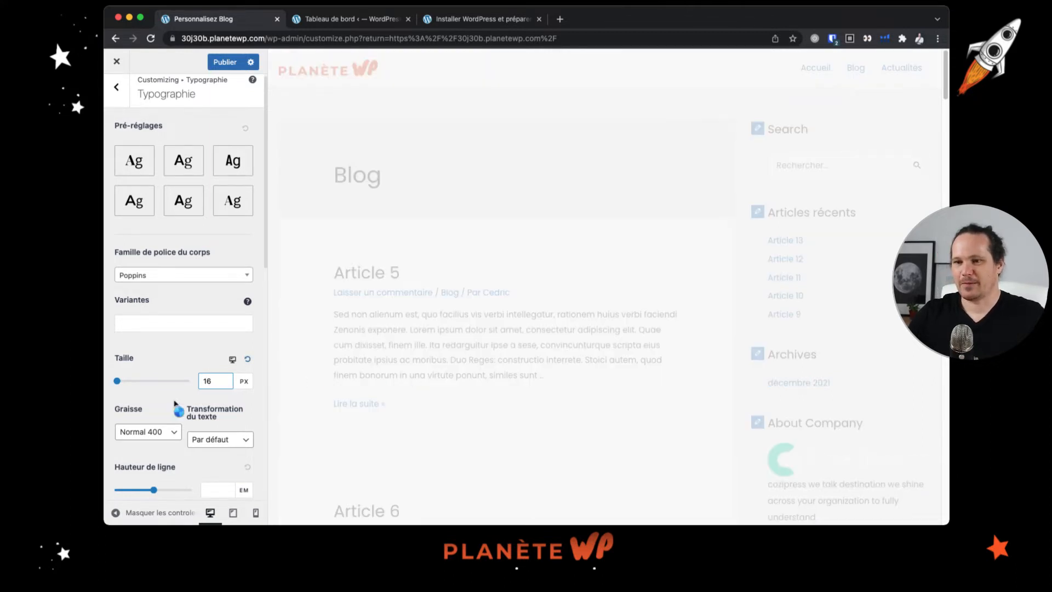
pyautogui.click(159, 436)
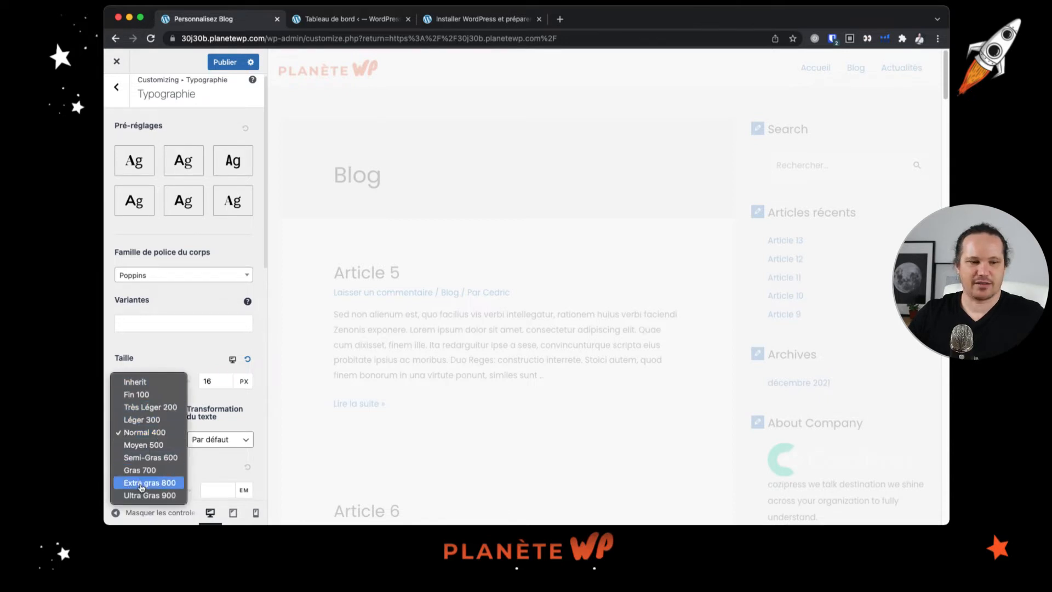
pyautogui.click(198, 405)
pyautogui.scroll(-5, 187, 423)
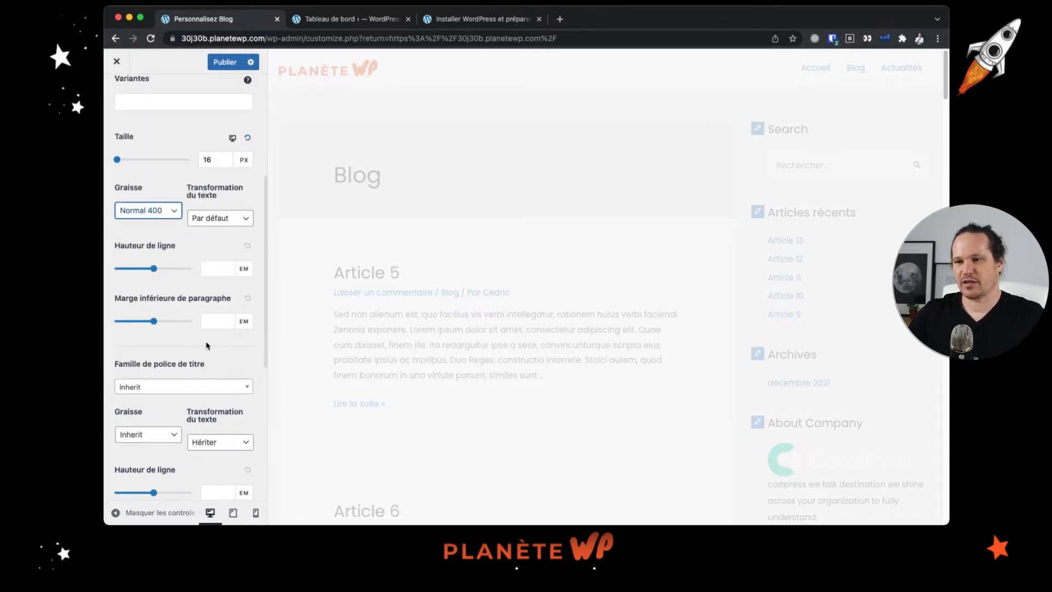
pyautogui.scroll(-1, 204, 348)
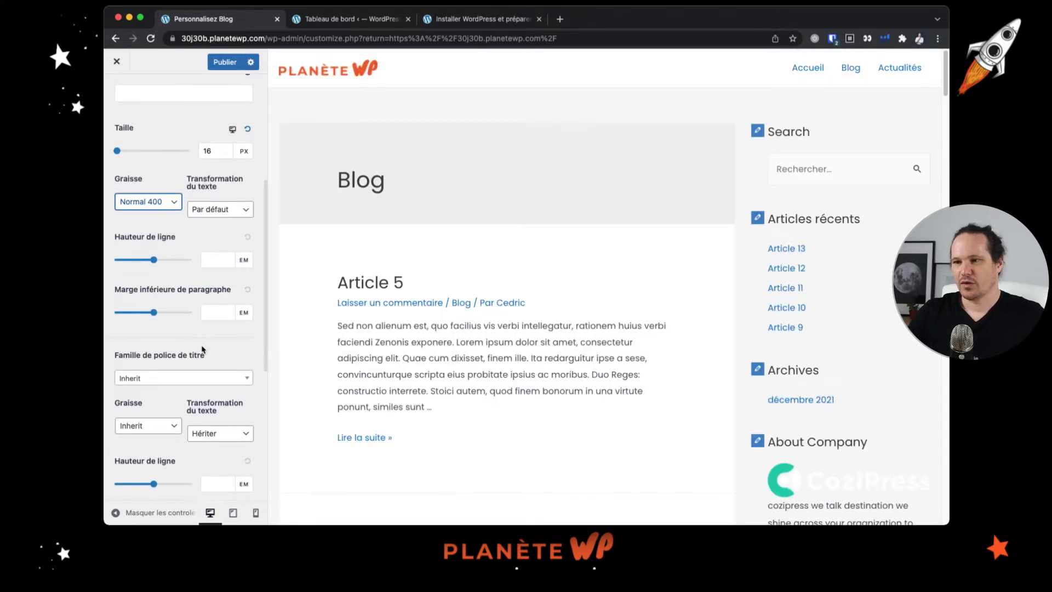
pyautogui.scroll(-1, 200, 347)
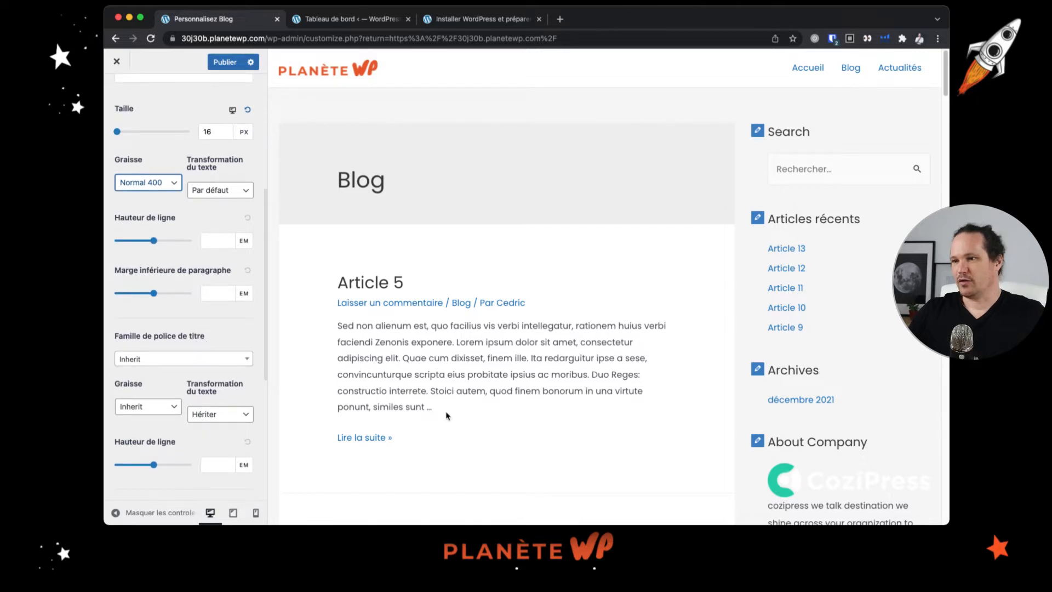
# - Find Knewave among the title font families and set it as the font for all headings
pyautogui.scroll(5, 238, 322)
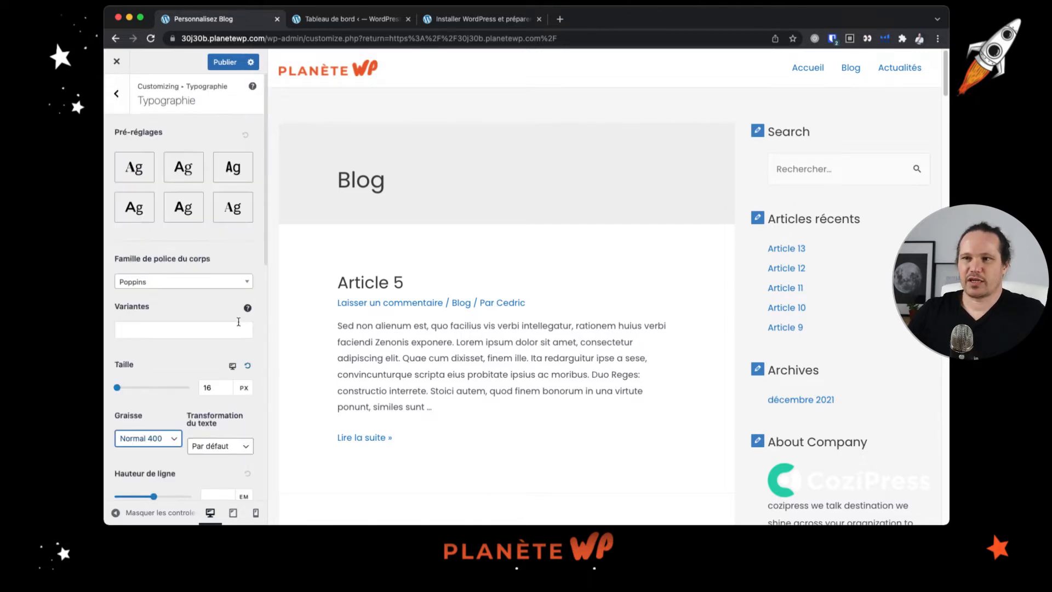
pyautogui.scroll(-10, 237, 323)
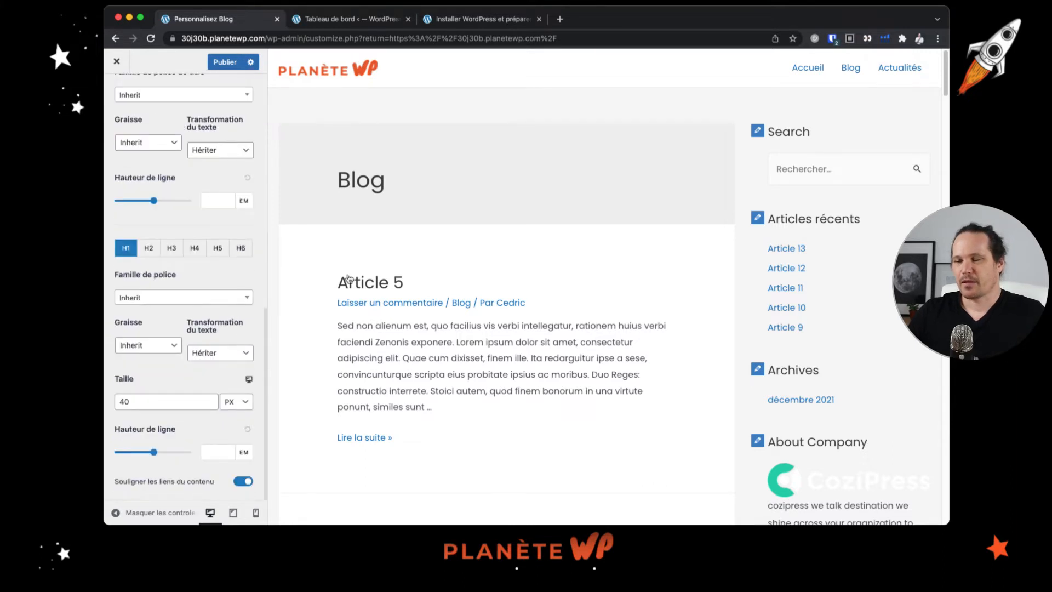
pyautogui.scroll(3, 192, 266)
pyautogui.scroll(5, 193, 267)
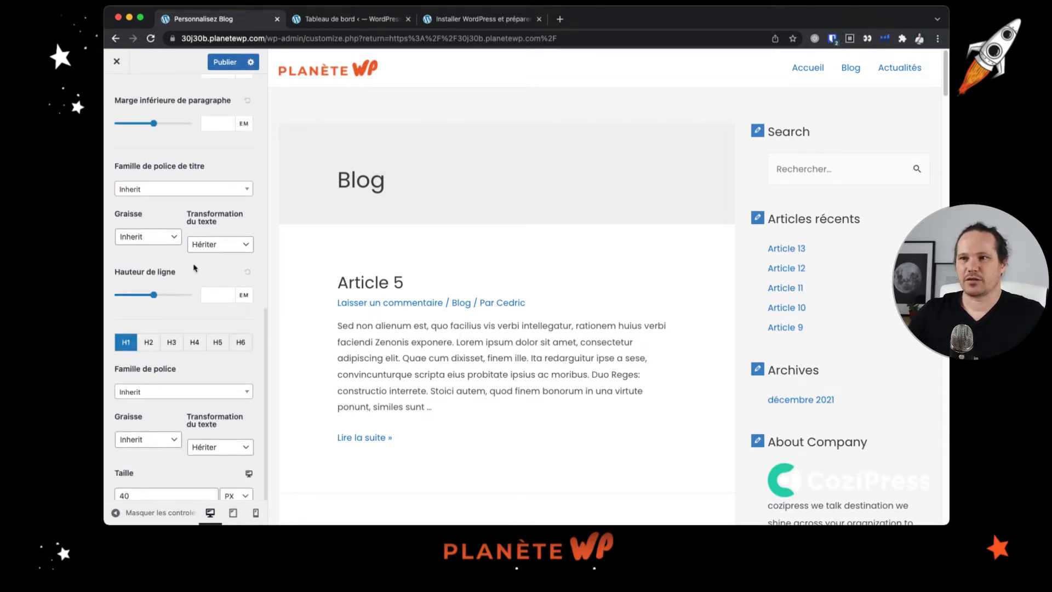
pyautogui.click(193, 317)
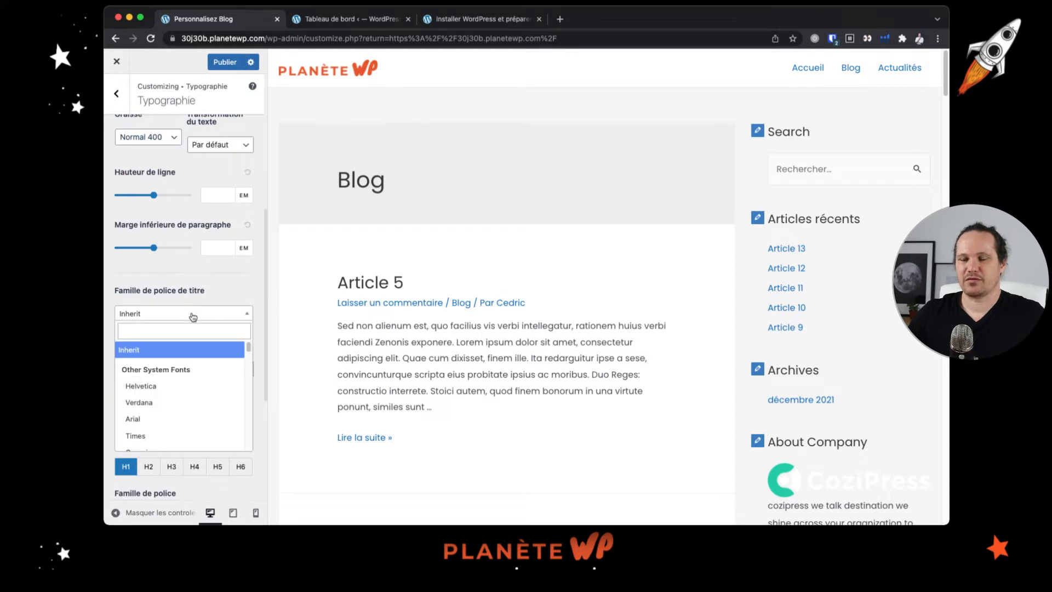
pyautogui.click(195, 328)
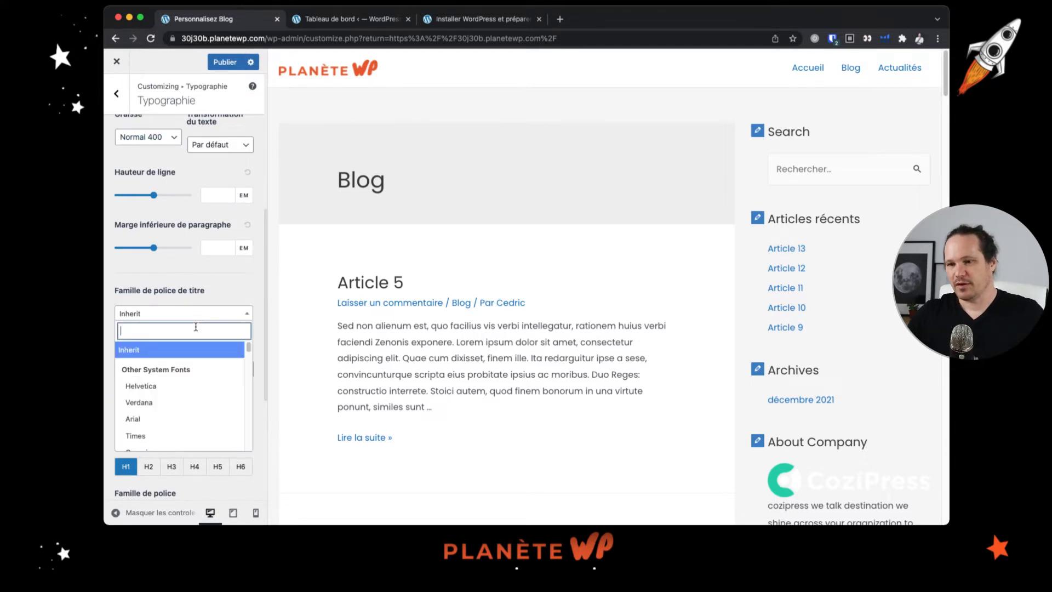
pyautogui.write('knewave')
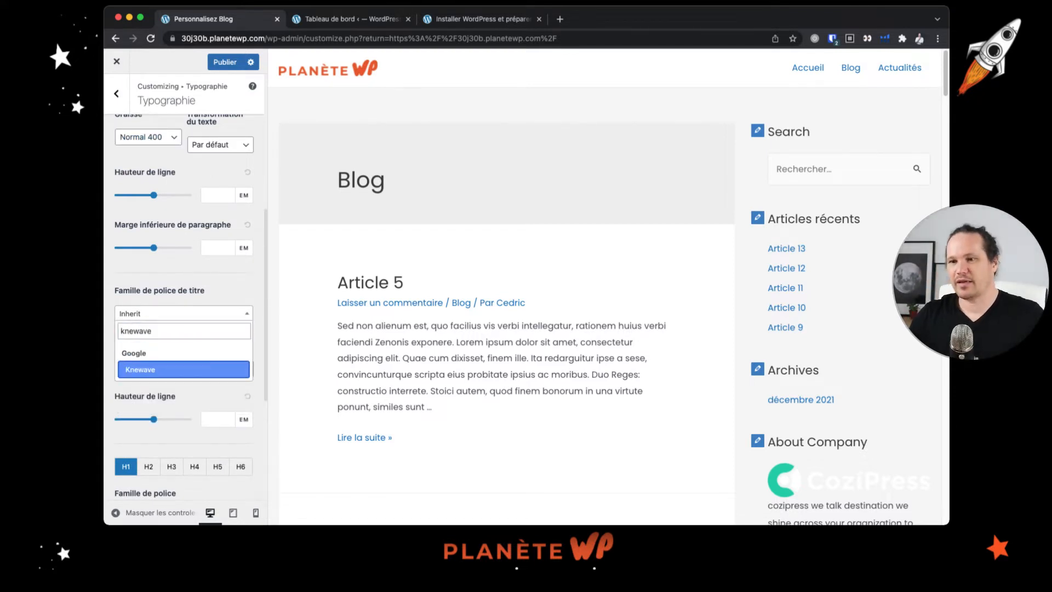
pyautogui.click(176, 376)
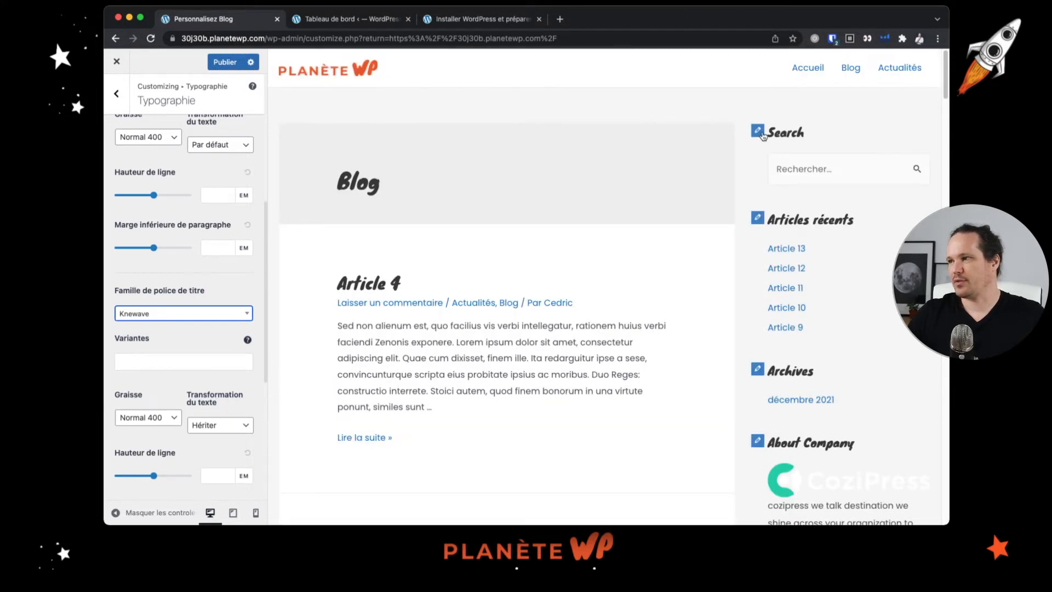
# - Check the headings throughout the blog preview and set the title text transformation to Majuscules
pyautogui.scroll(-5, 832, 436)
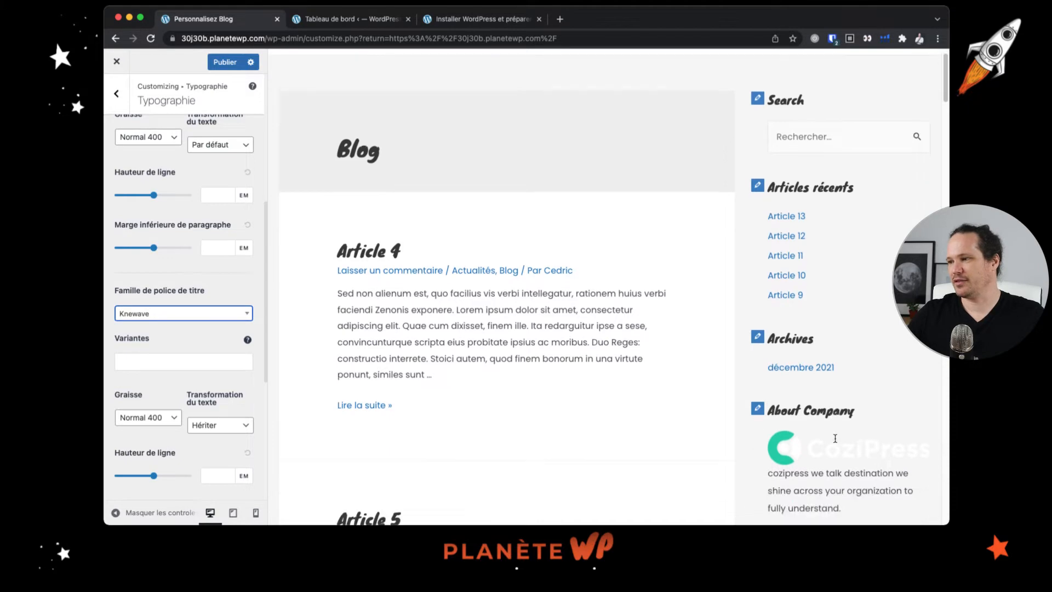
pyautogui.scroll(-5, 751, 427)
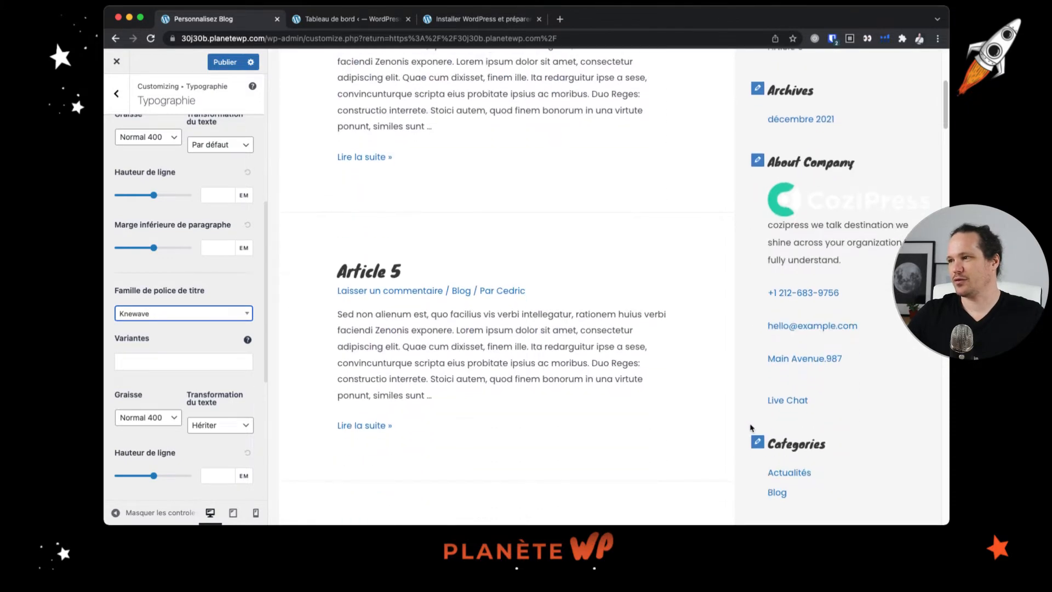
pyautogui.scroll(-10, 748, 423)
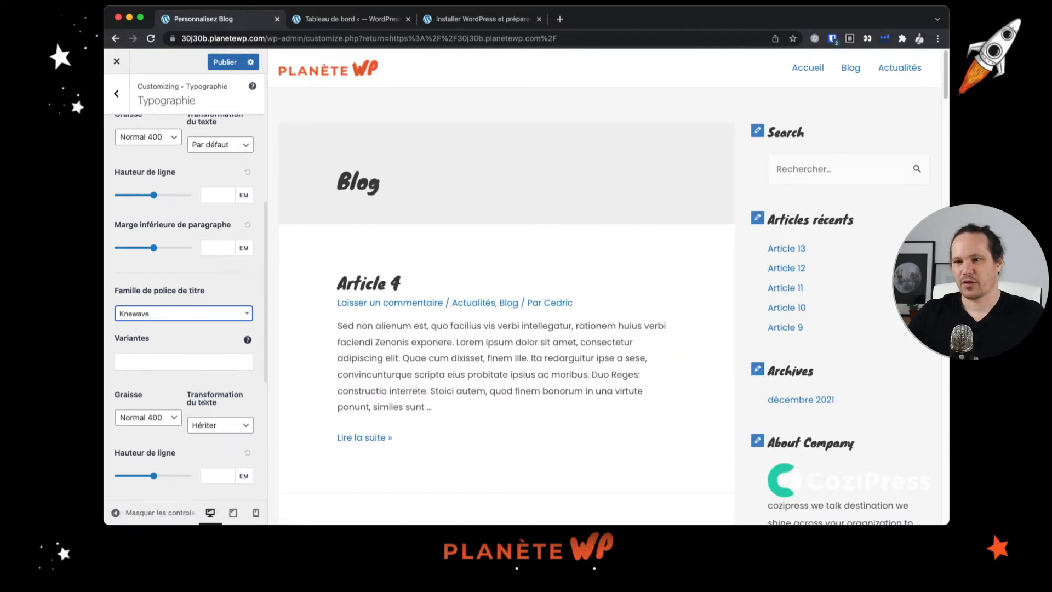
pyautogui.click(222, 427)
pyautogui.click(236, 464)
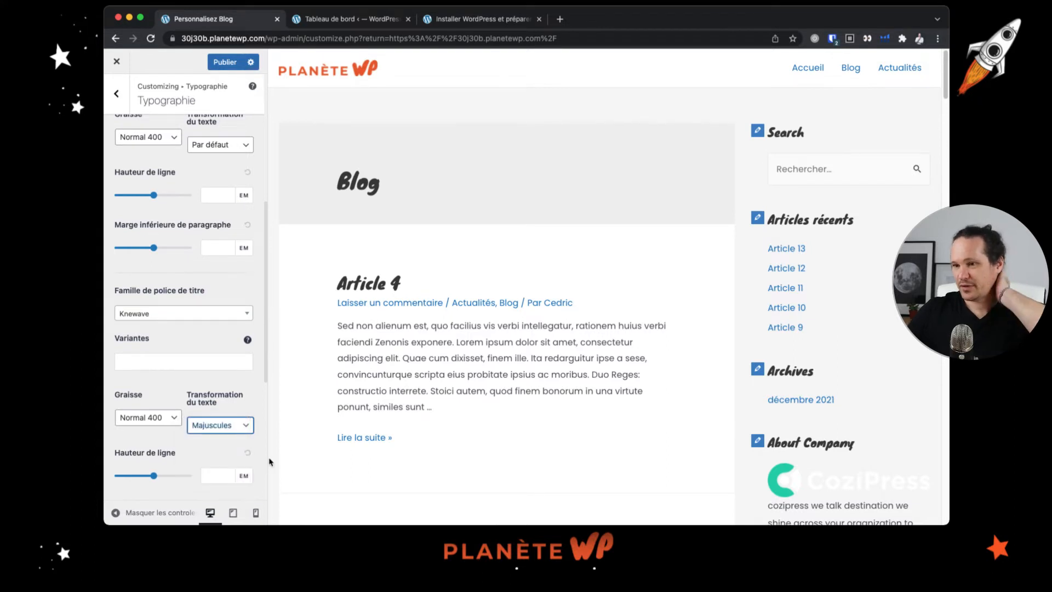
pyautogui.scroll(-4, 228, 426)
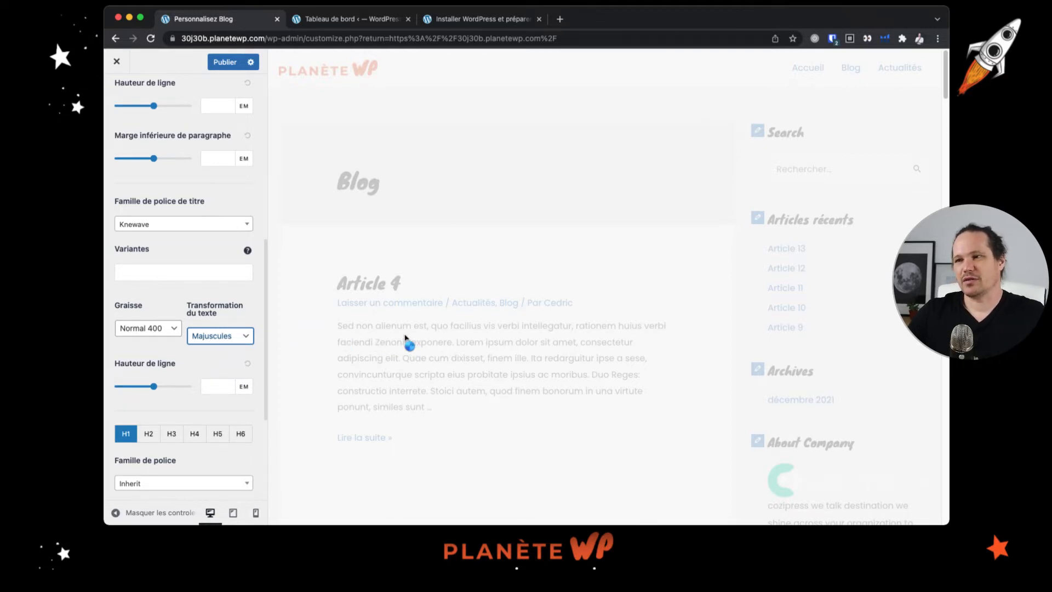
pyautogui.scroll(-5, 238, 353)
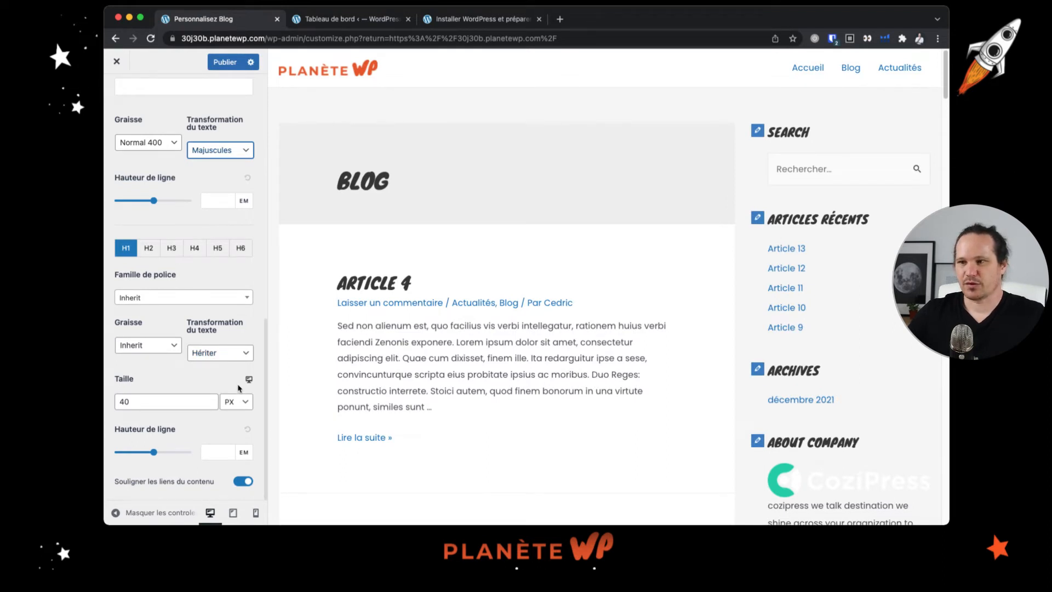
pyautogui.scroll(3, 230, 383)
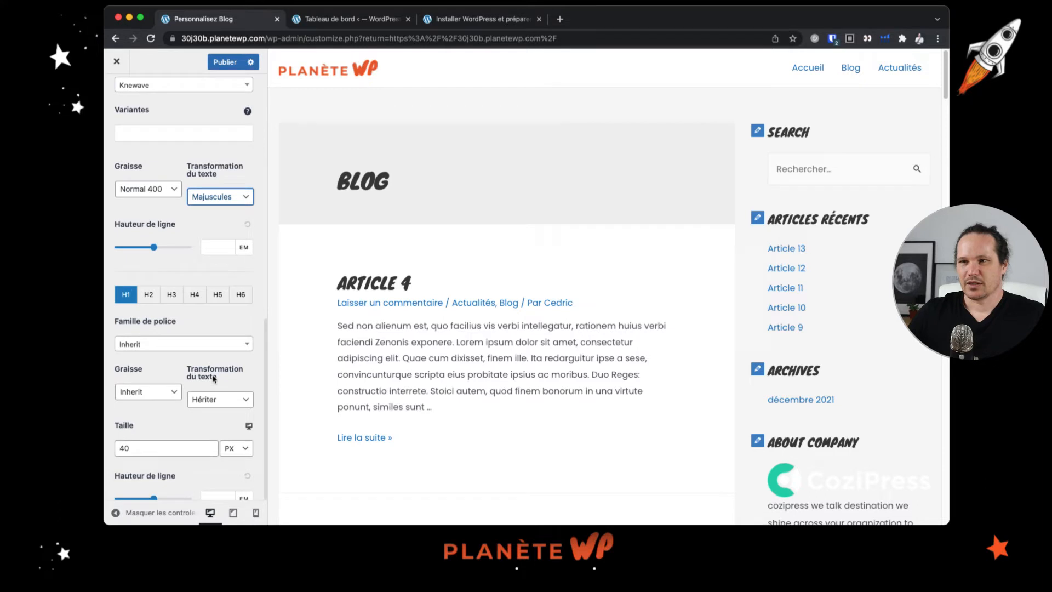
# - Return to the Global settings and publish the typography changes
pyautogui.scroll(10, 214, 379)
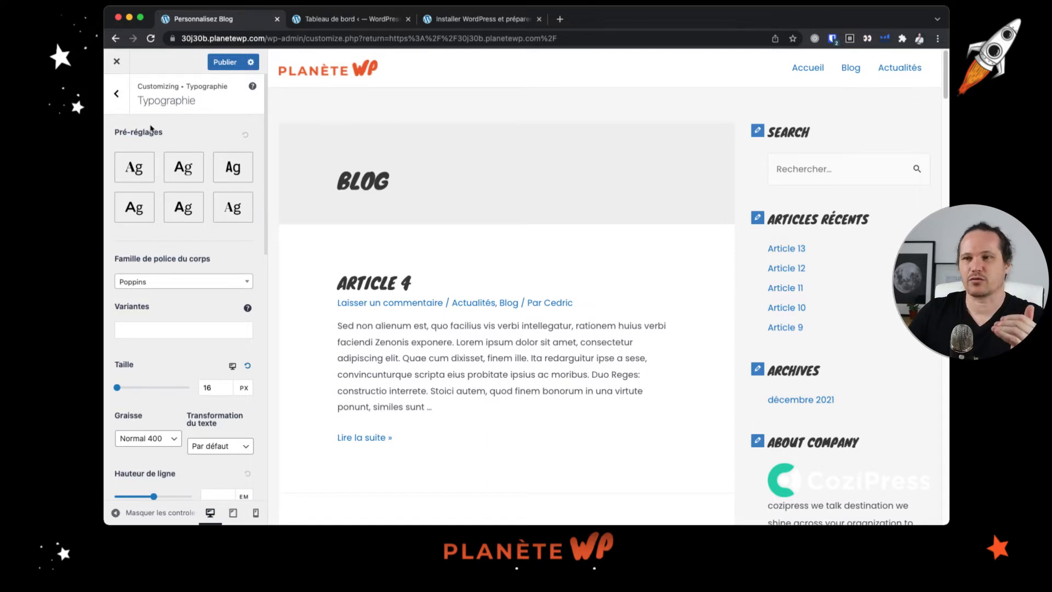
pyautogui.click(124, 102)
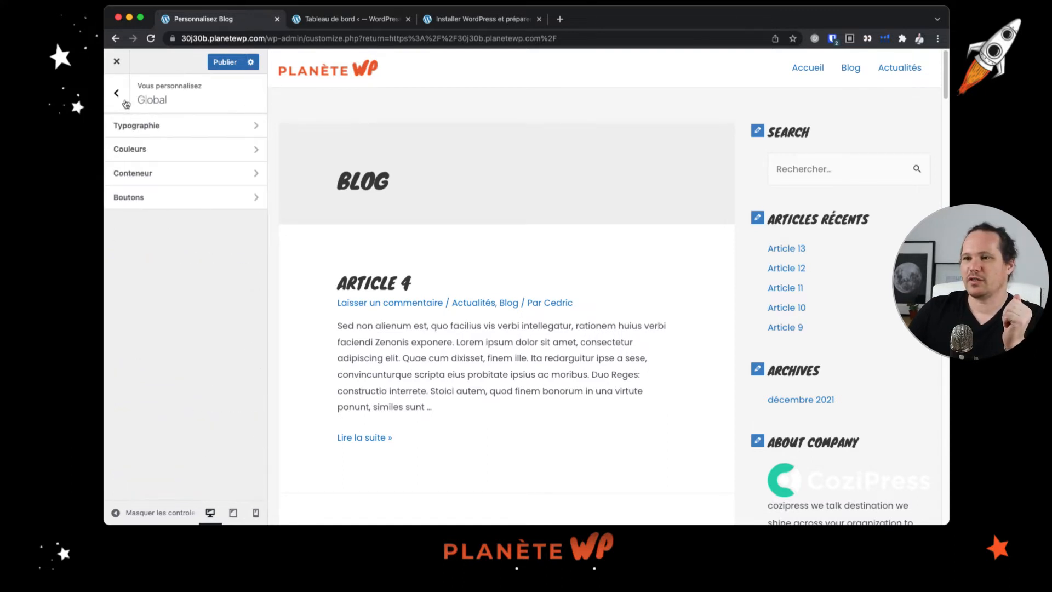
pyautogui.click(224, 63)
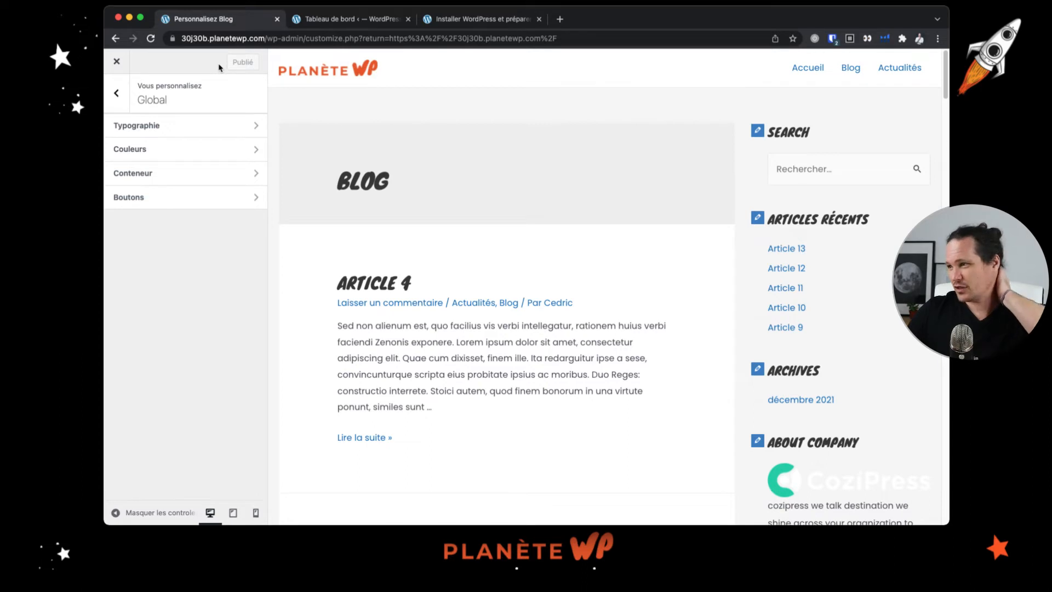
# - In the global colors, change the theme color to the bright orange #FE8801 and copy its hex code
pyautogui.click(173, 153)
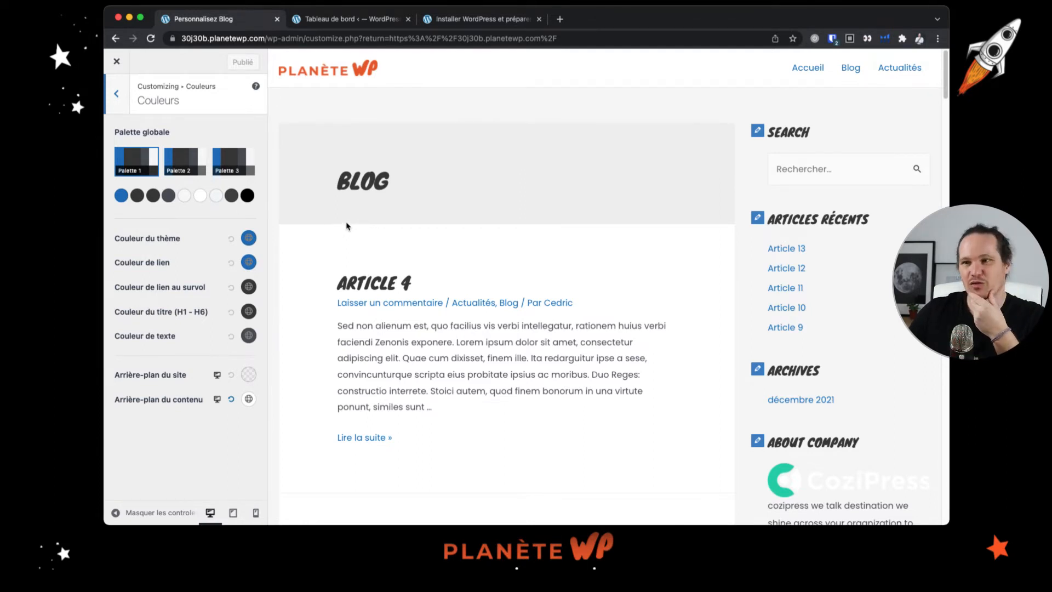
pyautogui.click(249, 237)
pyautogui.click(135, 387)
pyautogui.moveTo(135, 387); pyautogui.dragTo(135, 386)
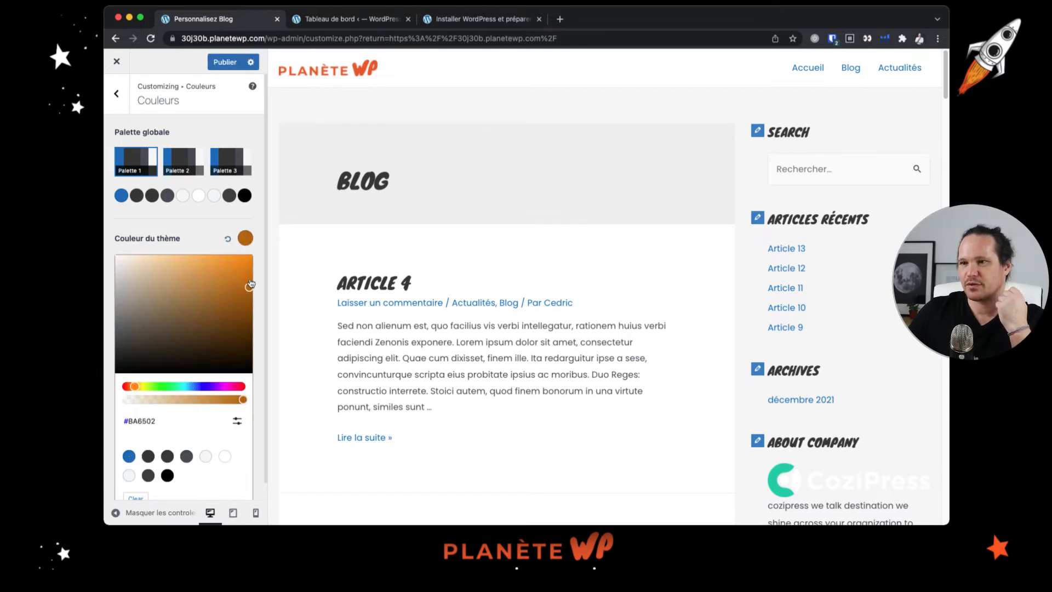
pyautogui.moveTo(250, 285); pyautogui.dragTo(250, 254)
pyautogui.click(254, 255)
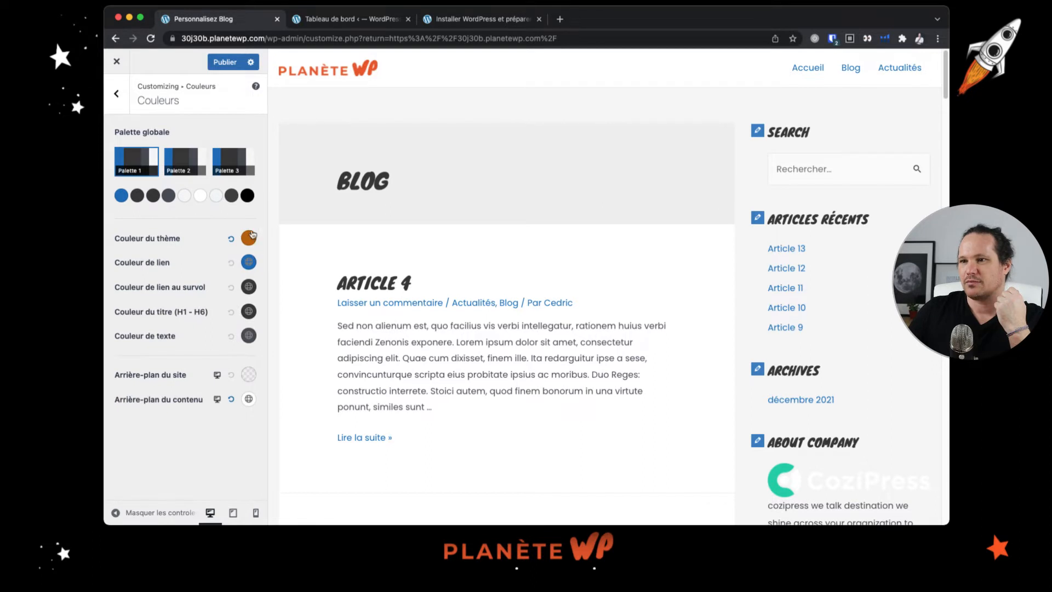
pyautogui.click(248, 238)
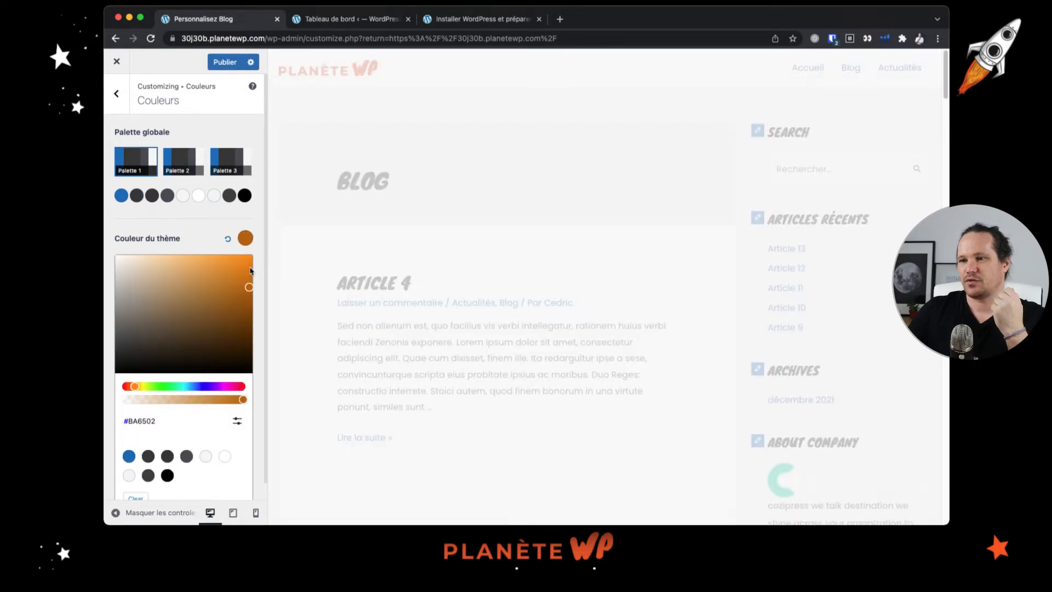
pyautogui.click(249, 255)
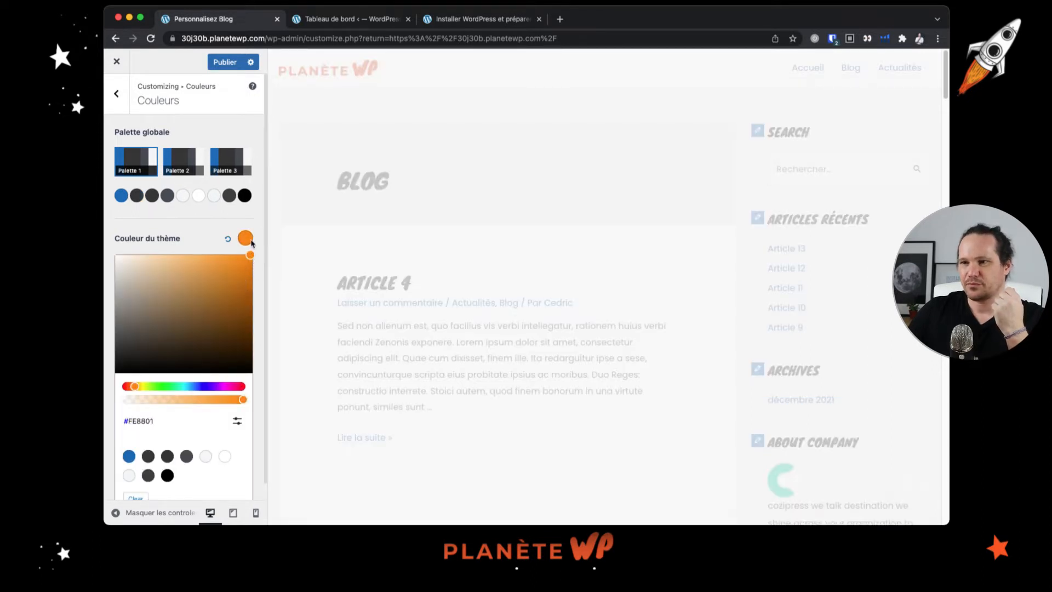
pyautogui.click(142, 420)
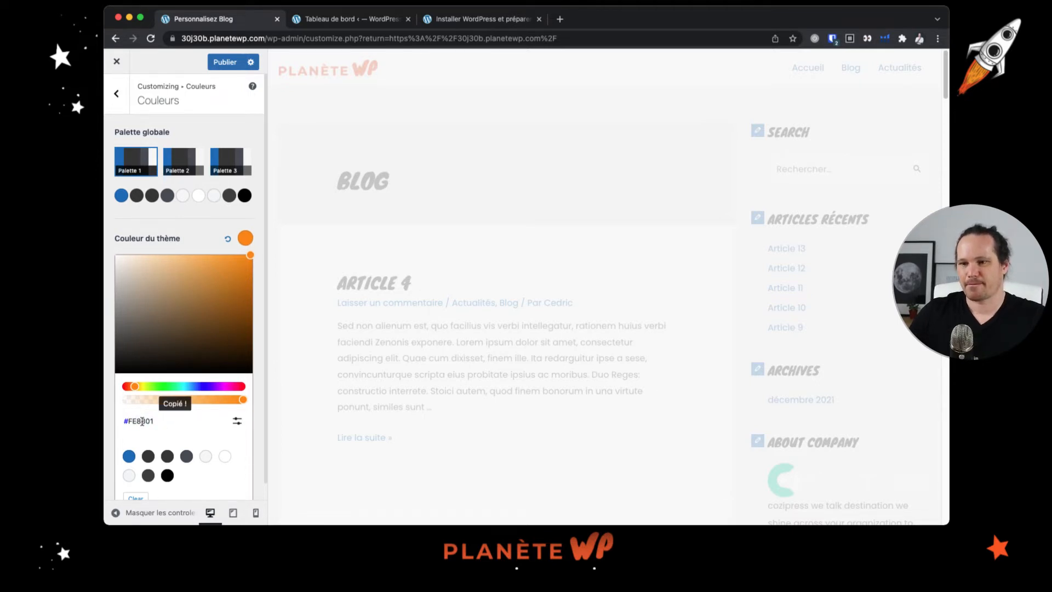
pyautogui.click(236, 222)
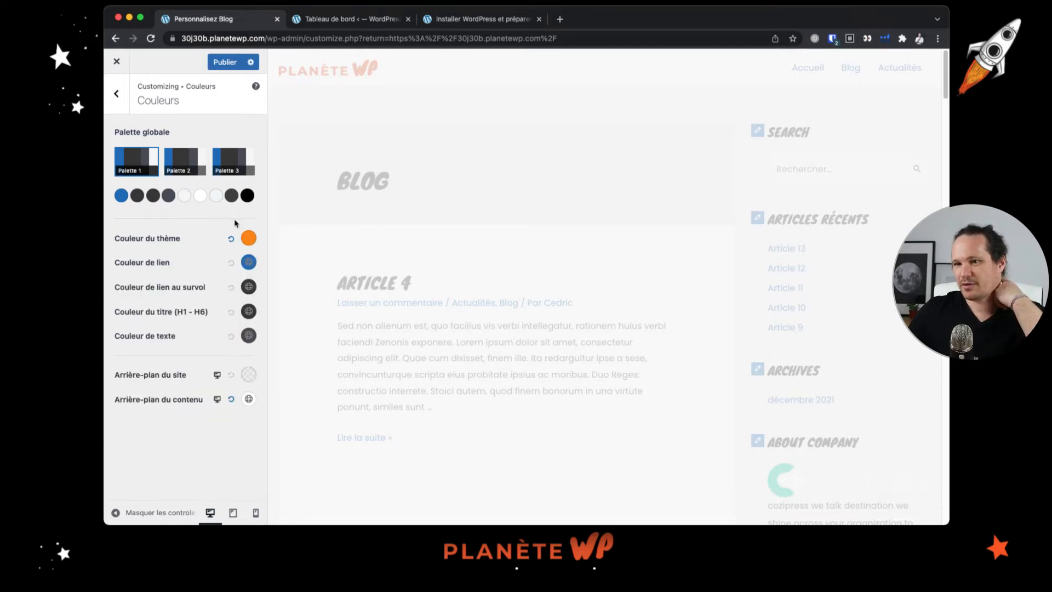
# - Try to enter the copied theme color hex code as the link color
pyautogui.click(250, 264)
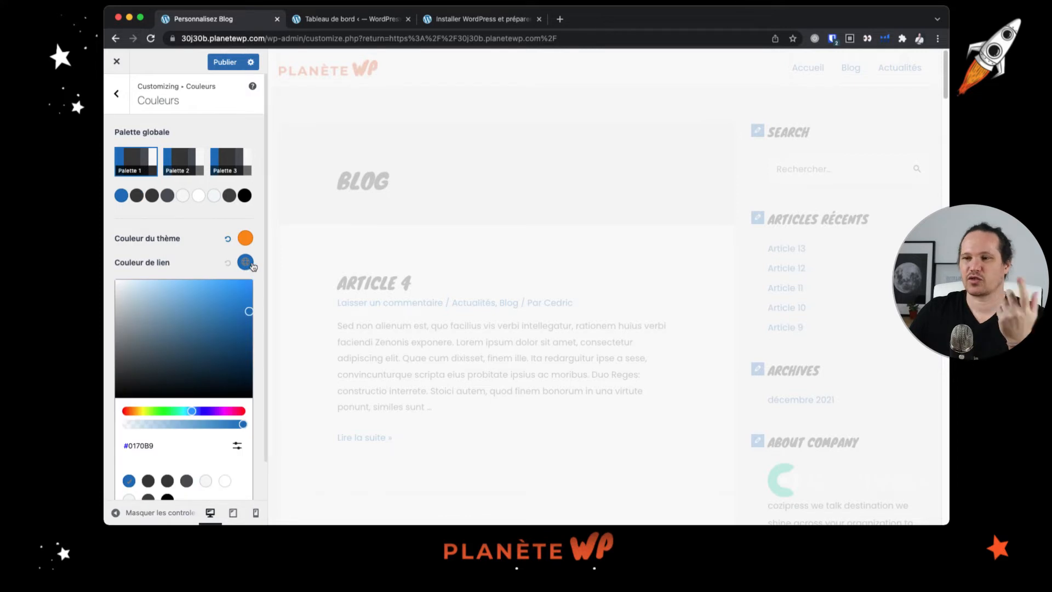
pyautogui.click(141, 444)
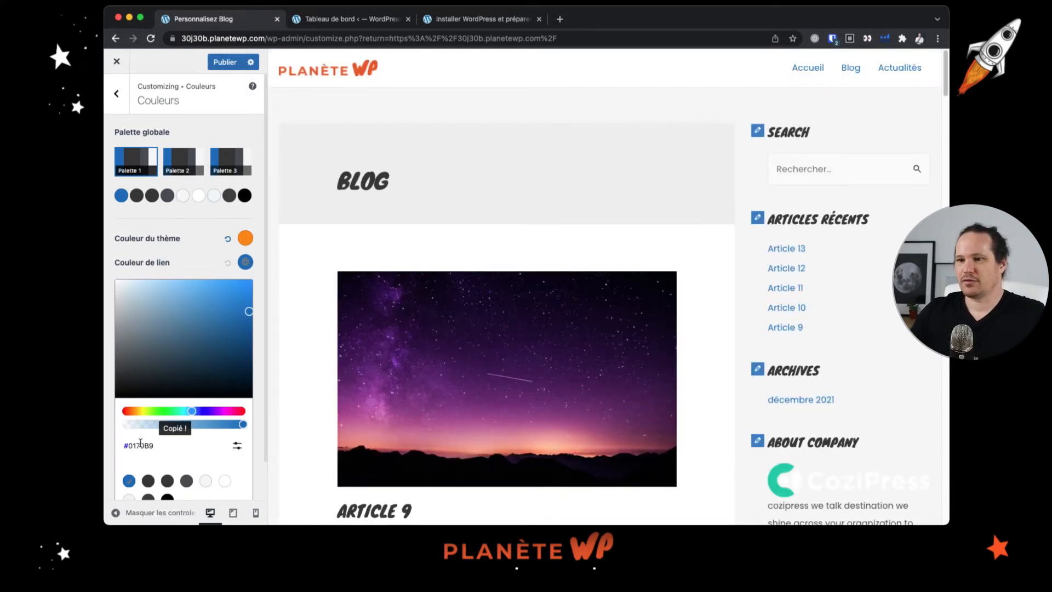
pyautogui.moveTo(162, 451); pyautogui.dragTo(124, 447)
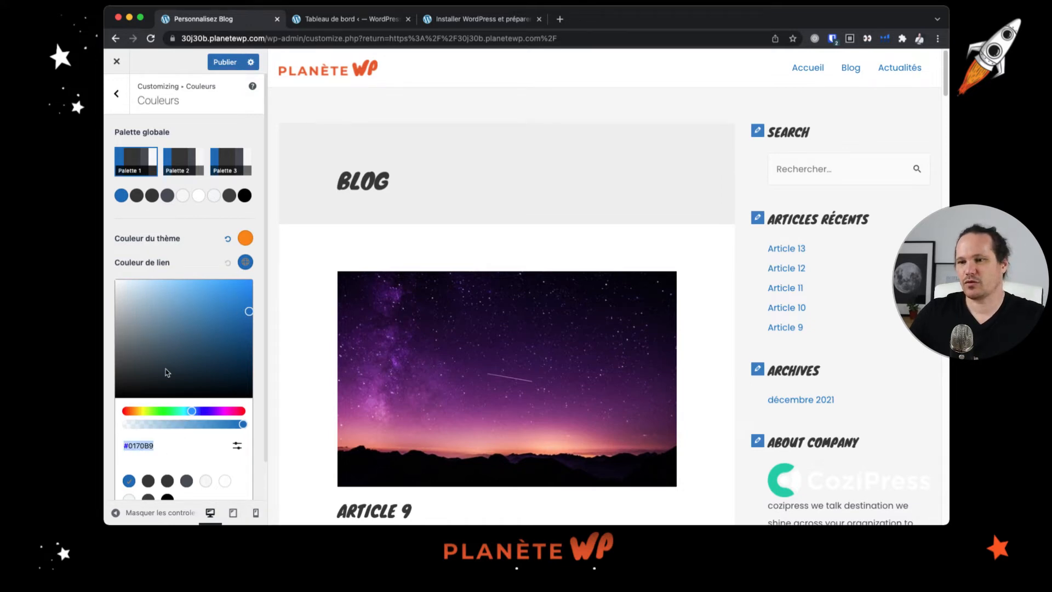
pyautogui.scroll(-2, 167, 372)
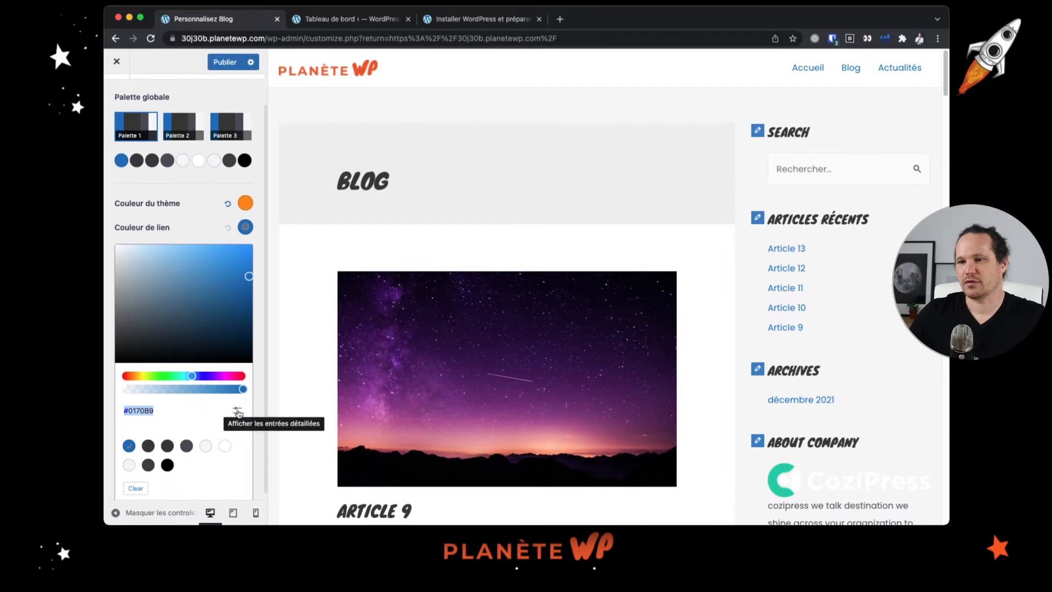
pyautogui.click(237, 411)
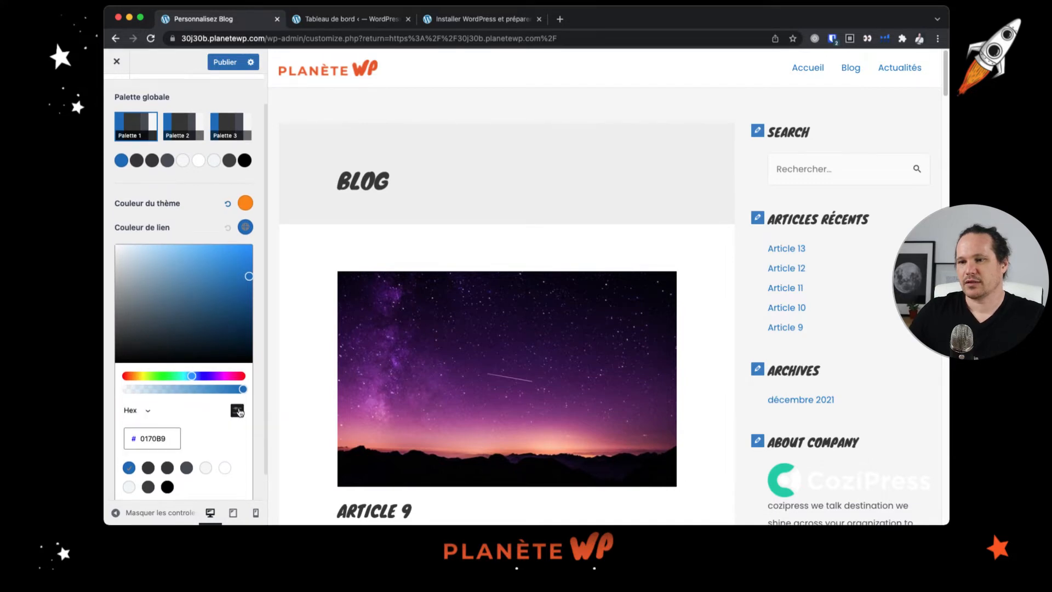
pyautogui.click(145, 441)
pyautogui.write('#')
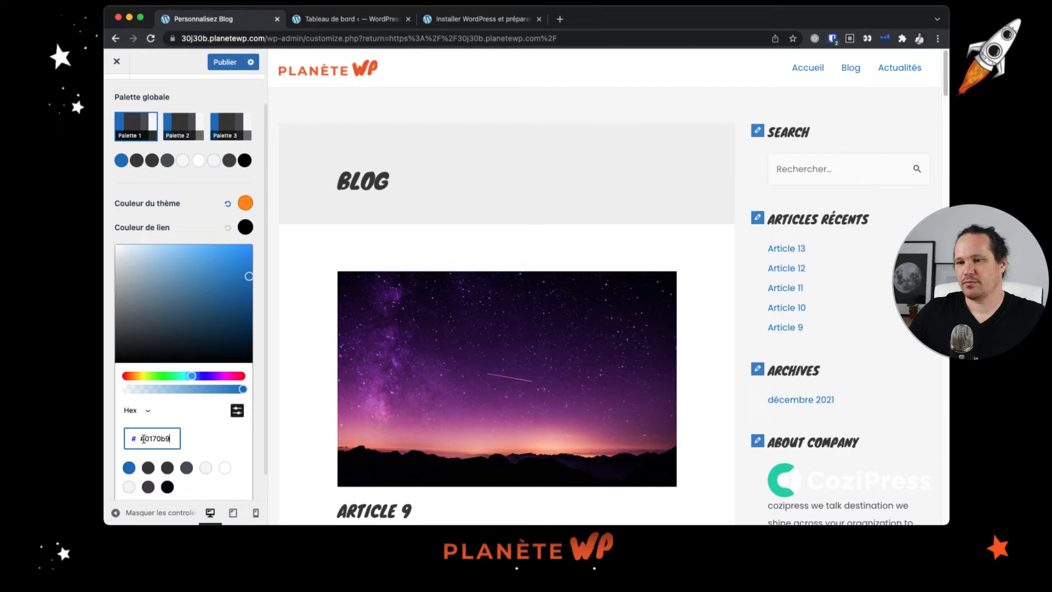
pyautogui.press('BackSpace')
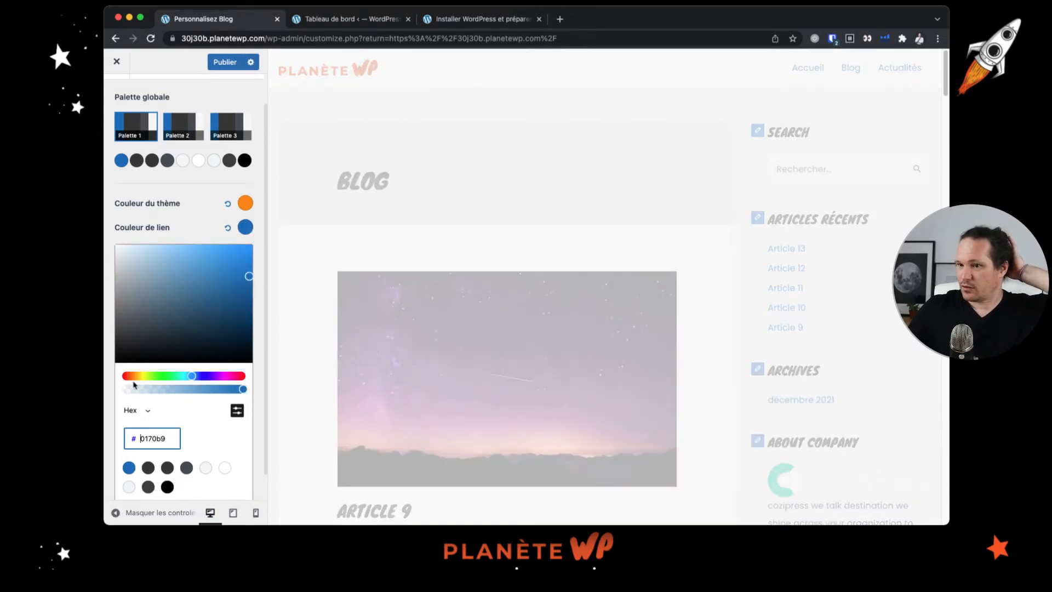
# - Set the link color to the bright orange #FF7400
pyautogui.moveTo(134, 376); pyautogui.dragTo(138, 379)
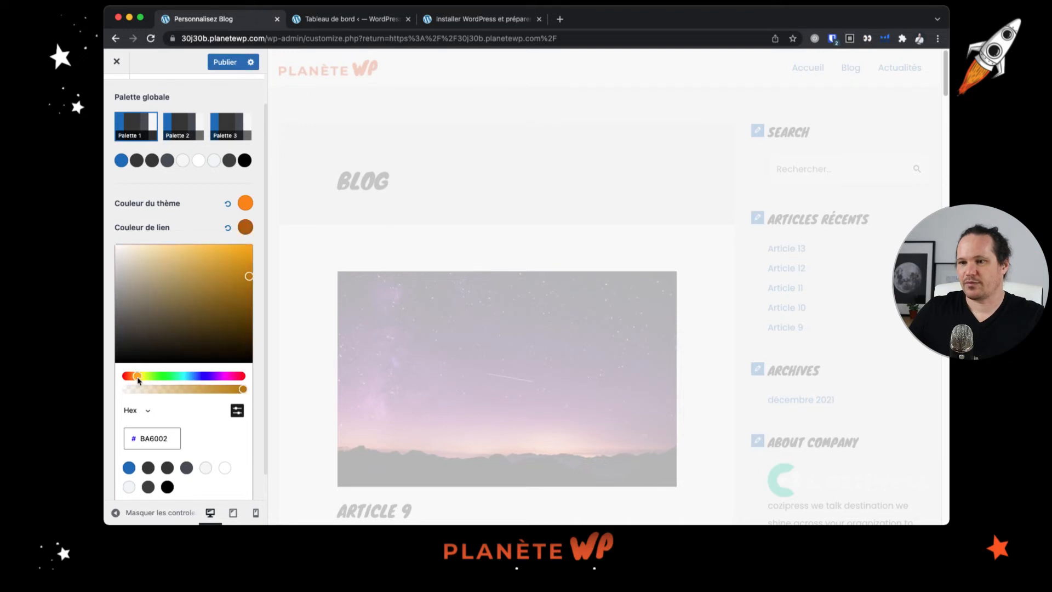
pyautogui.moveTo(242, 261); pyautogui.dragTo(257, 246)
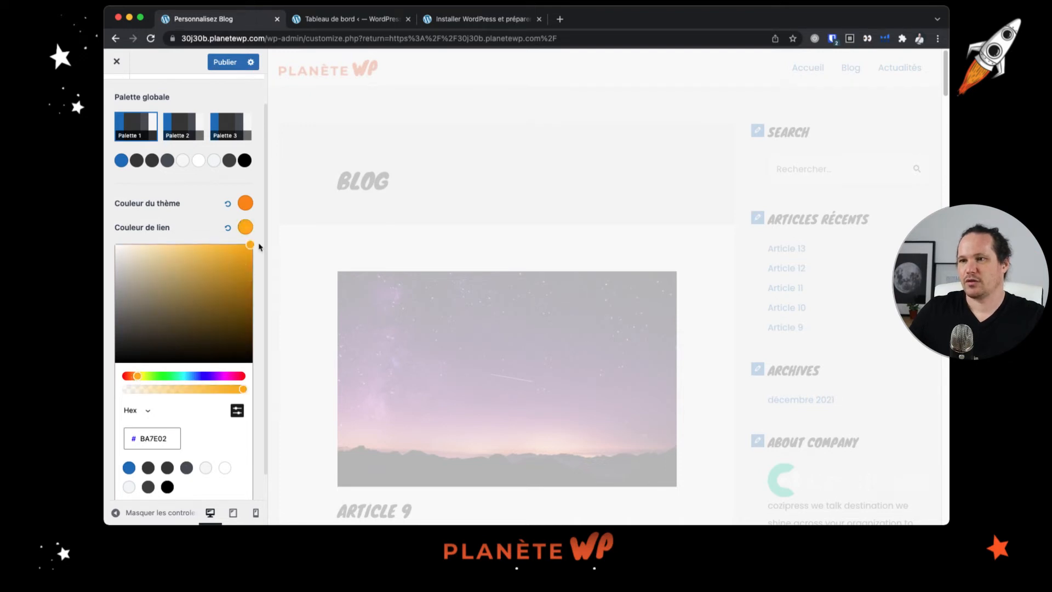
pyautogui.moveTo(135, 376); pyautogui.dragTo(133, 376)
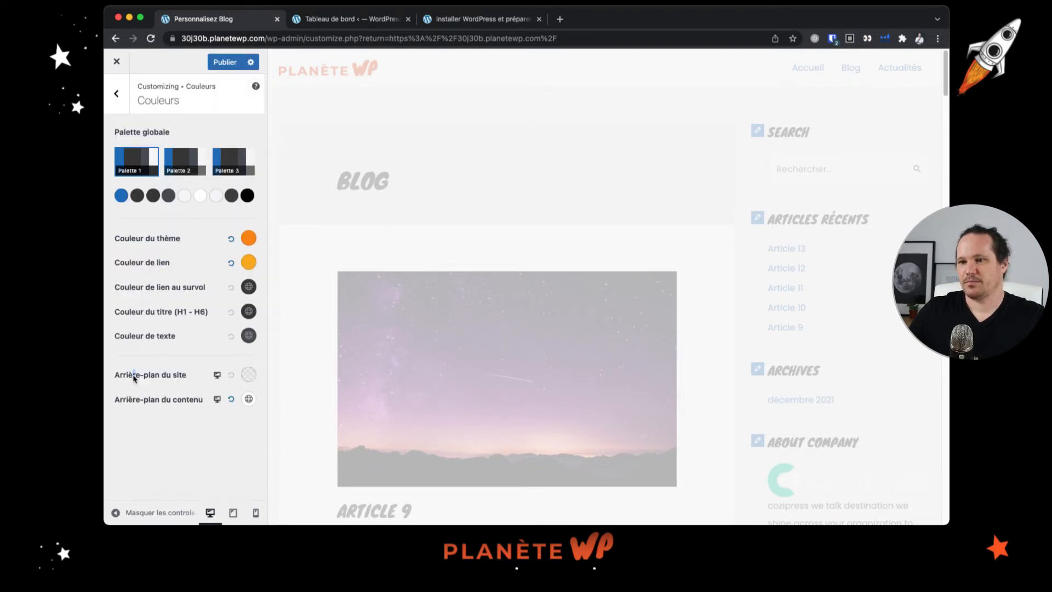
pyautogui.click(248, 266)
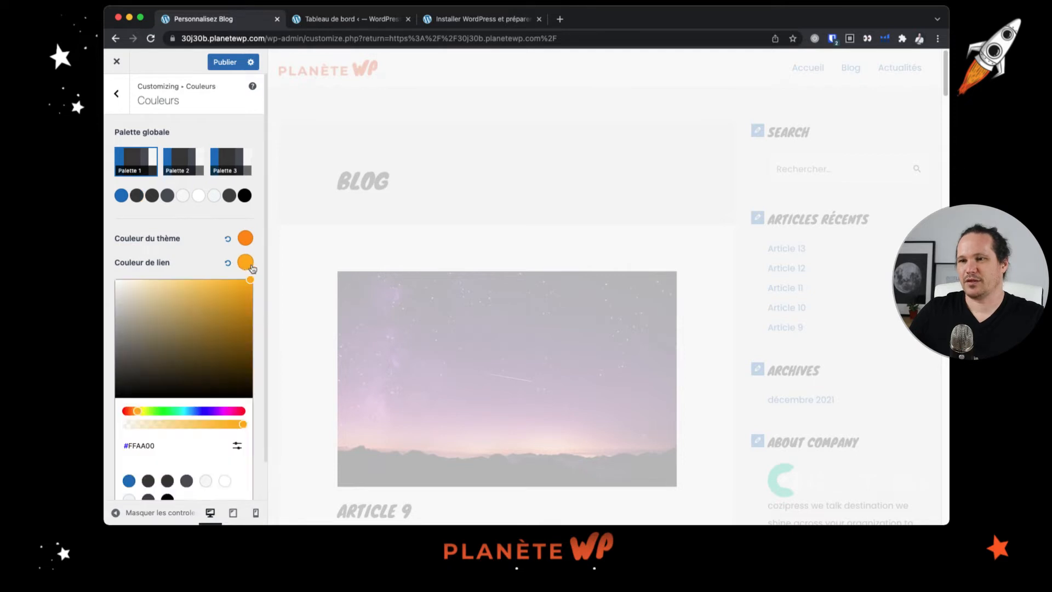
pyautogui.moveTo(137, 411); pyautogui.dragTo(132, 411)
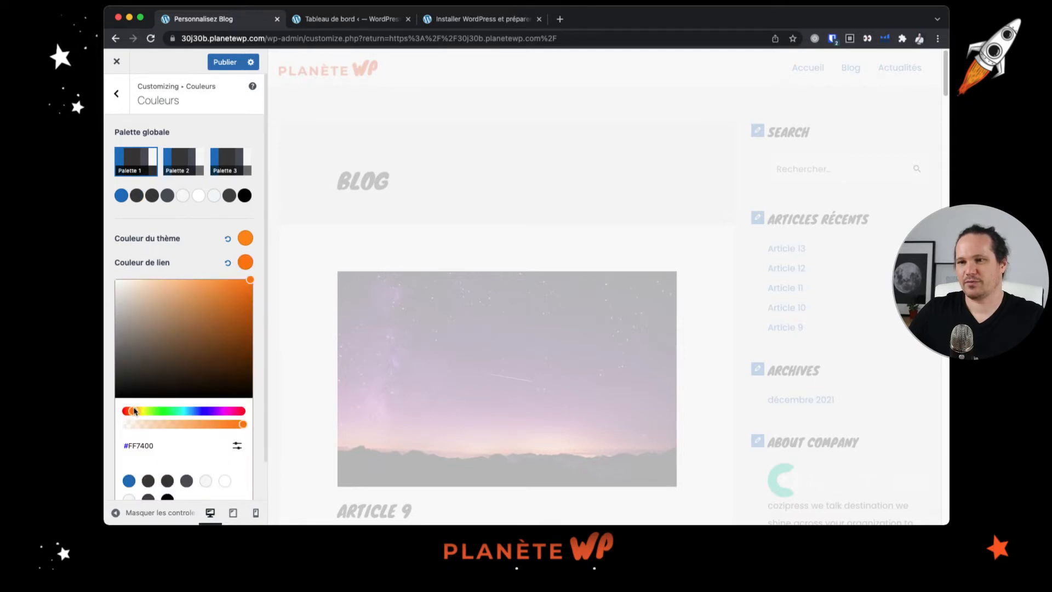
pyautogui.click(202, 263)
# - Set the link hover color to pure black
pyautogui.click(247, 287)
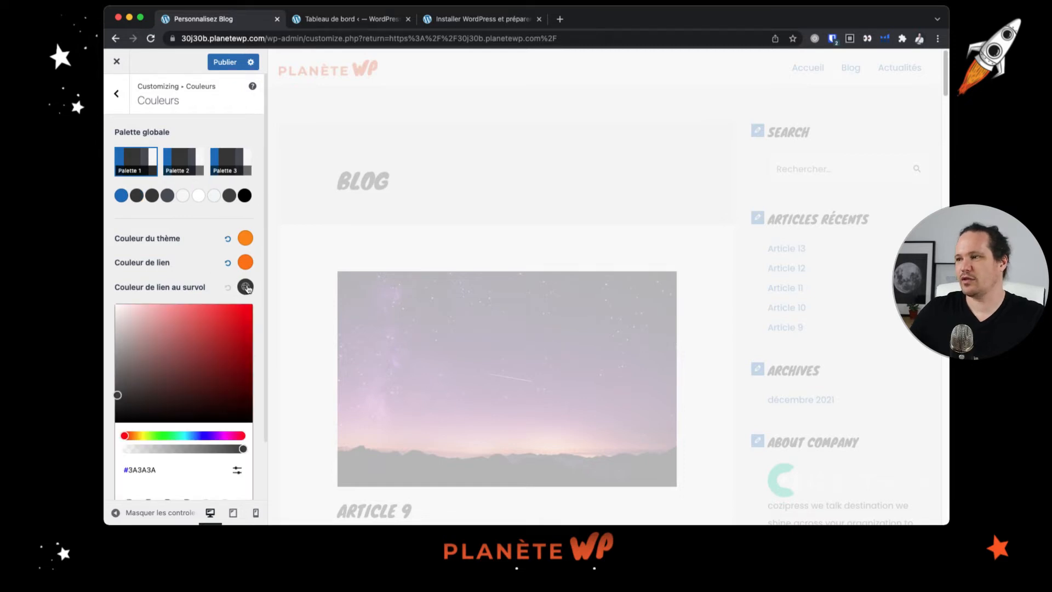
pyautogui.moveTo(117, 399); pyautogui.dragTo(114, 432)
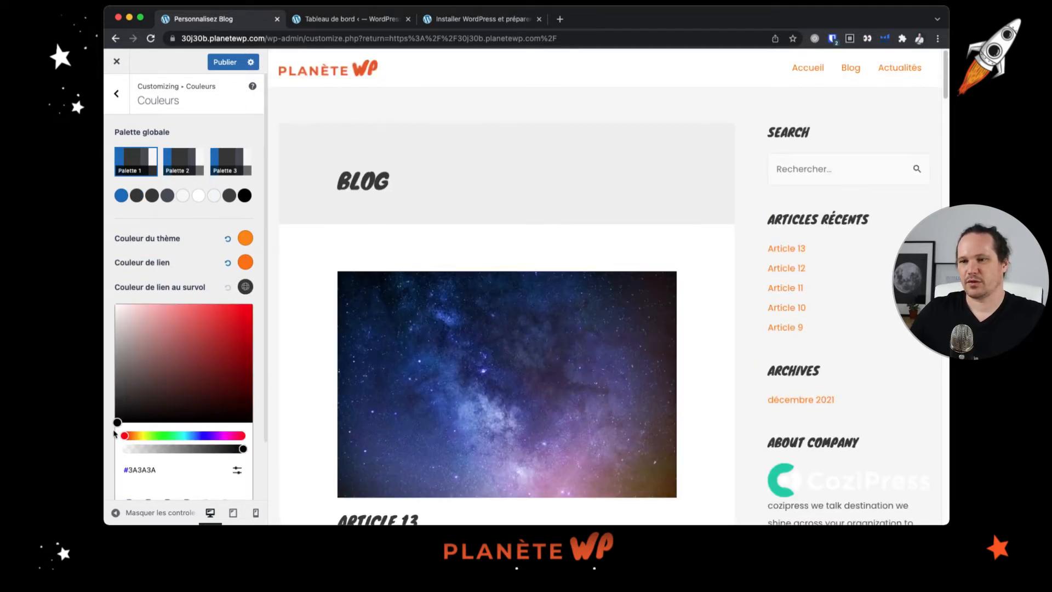
pyautogui.click(191, 289)
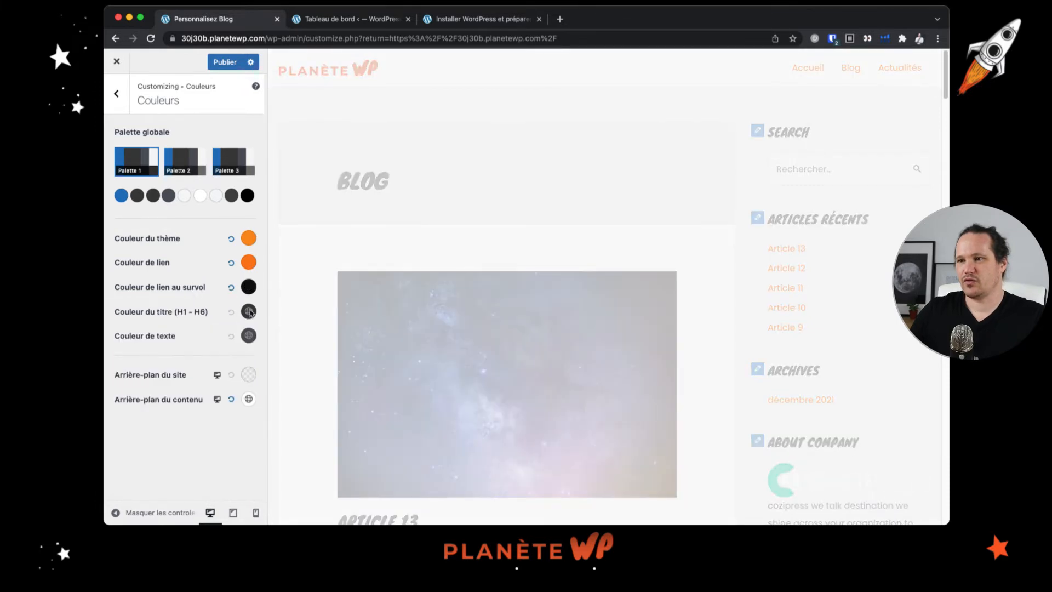
# - Set the title color for H1 to H6 to black, #000000
pyautogui.click(249, 312)
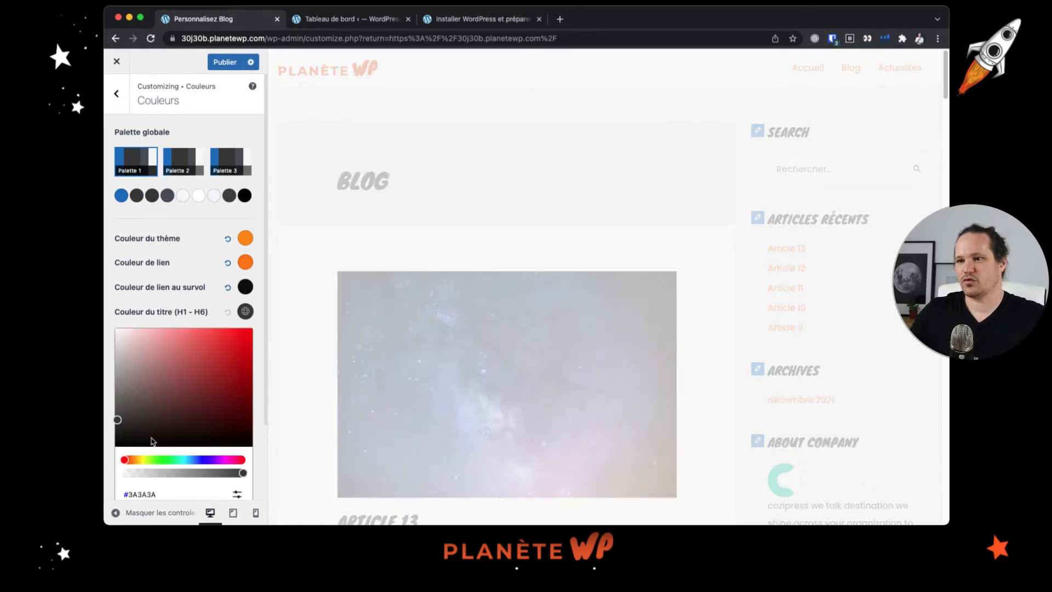
pyautogui.moveTo(118, 421); pyautogui.dragTo(117, 457)
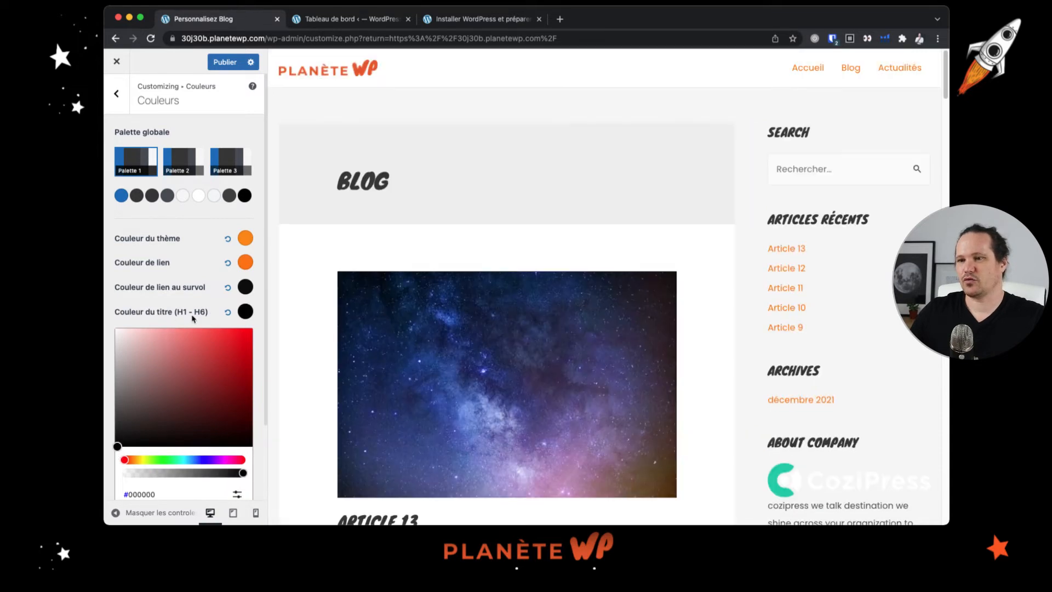
pyautogui.click(407, 366)
# - Check the article excerpts in the blog preview and set the text color to black
pyautogui.scroll(-10, 407, 366)
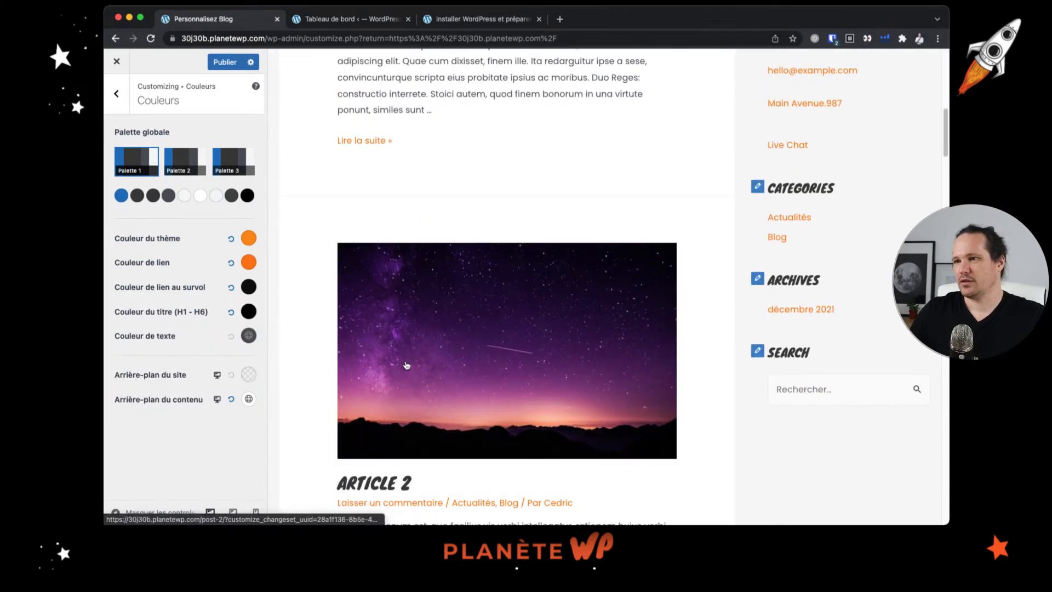
pyautogui.scroll(2, 404, 362)
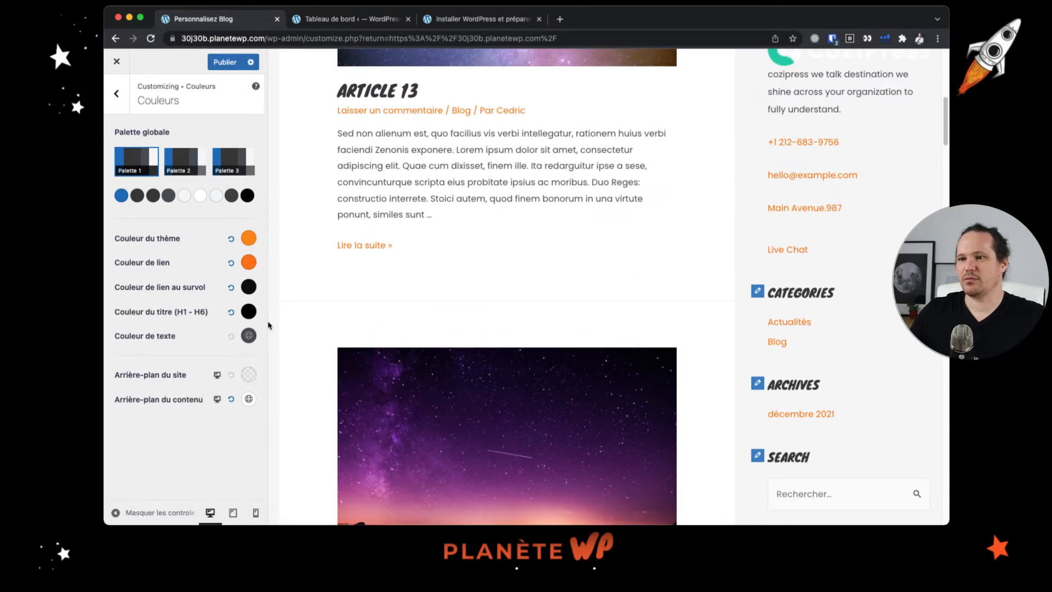
pyautogui.click(248, 336)
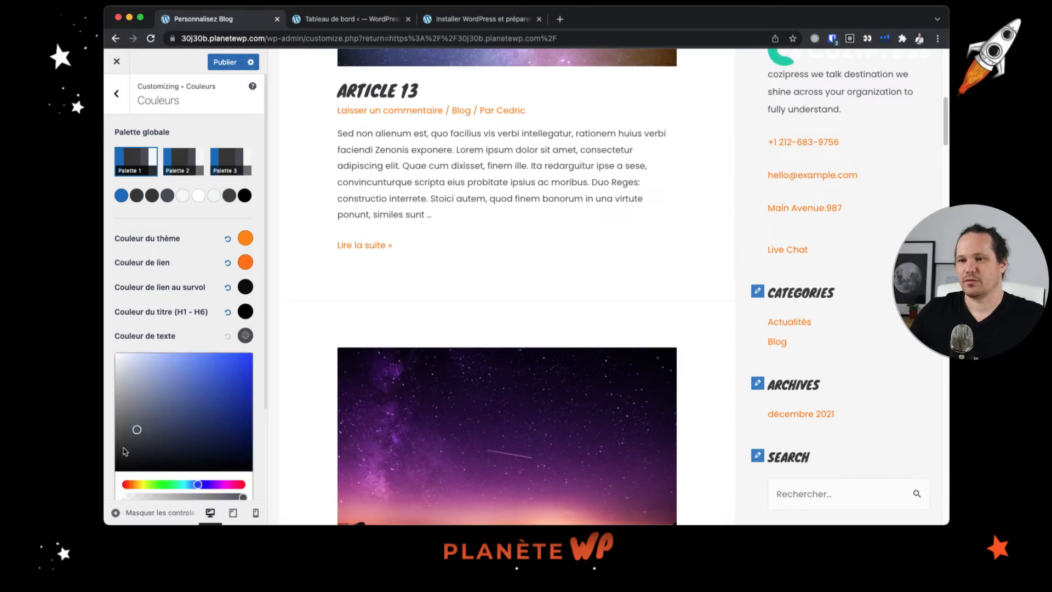
pyautogui.moveTo(111, 470); pyautogui.dragTo(112, 475)
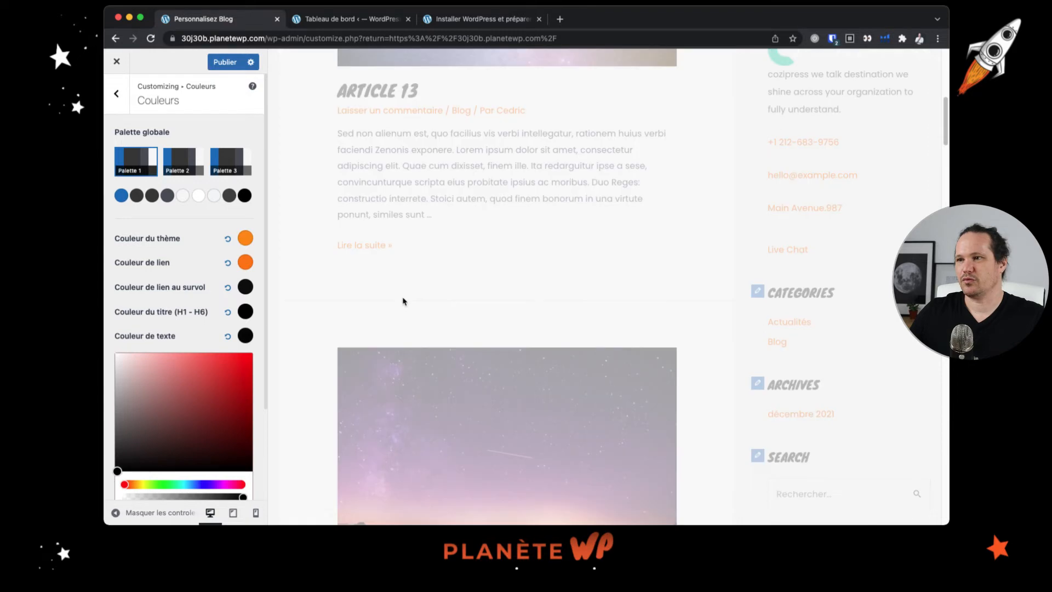
pyautogui.click(403, 300)
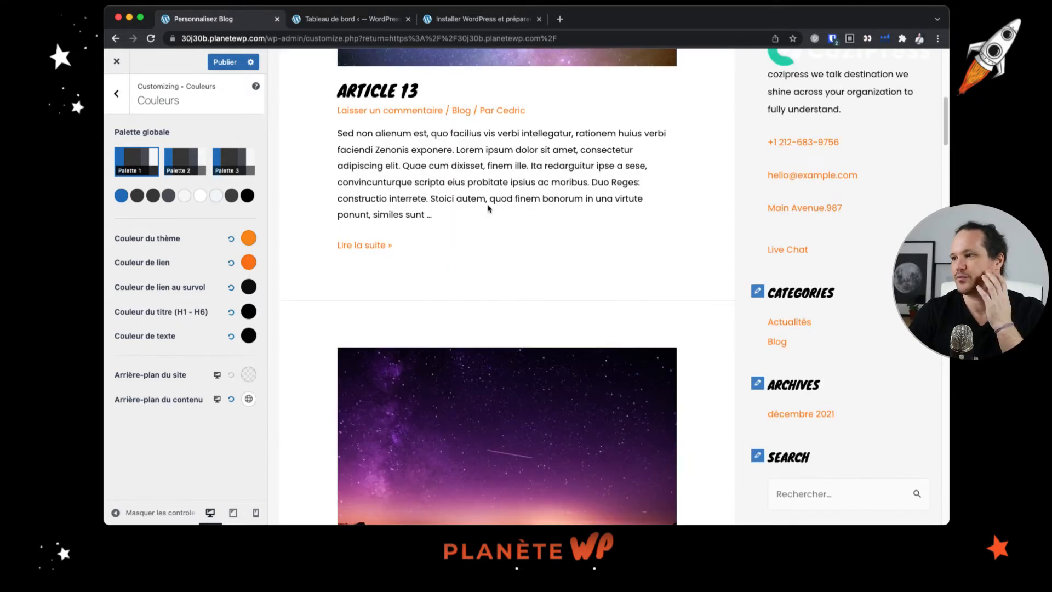
# - Review the new link, title and text colors throughout the blog preview
pyautogui.scroll(8, 489, 210)
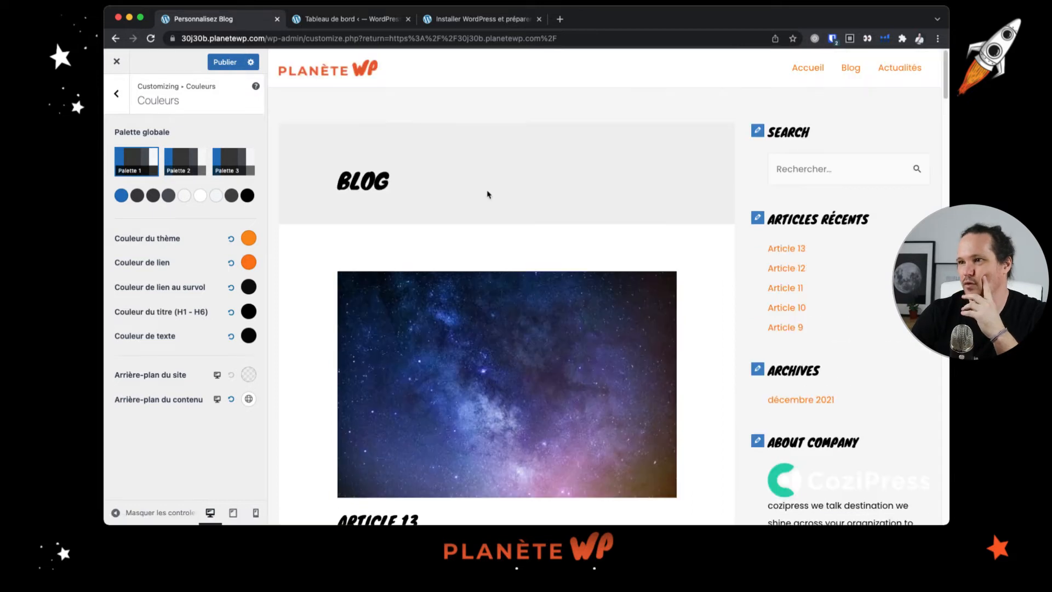
pyautogui.scroll(-8, 488, 194)
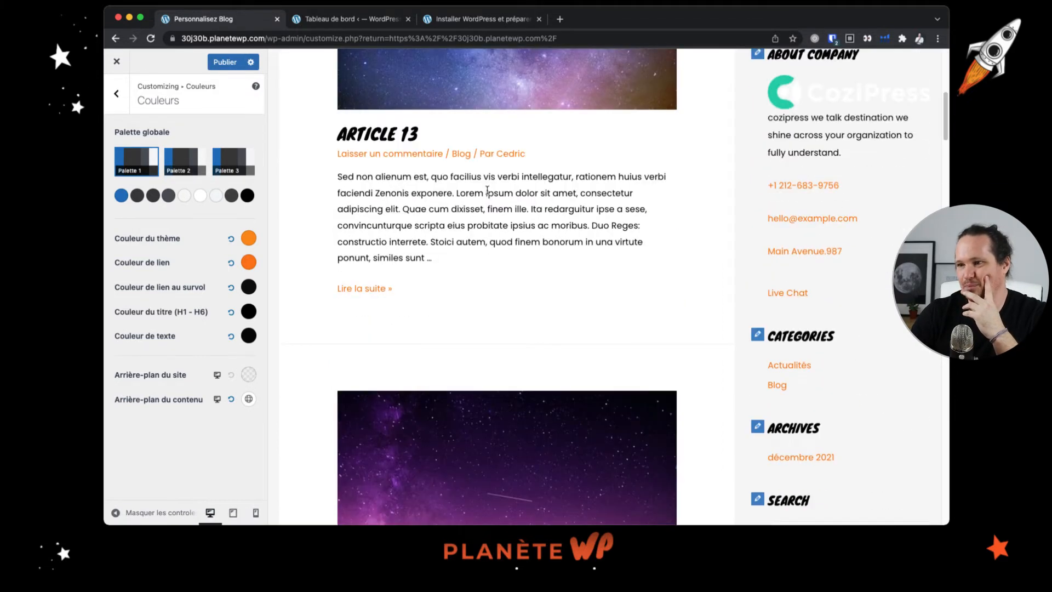
pyautogui.scroll(8, 485, 203)
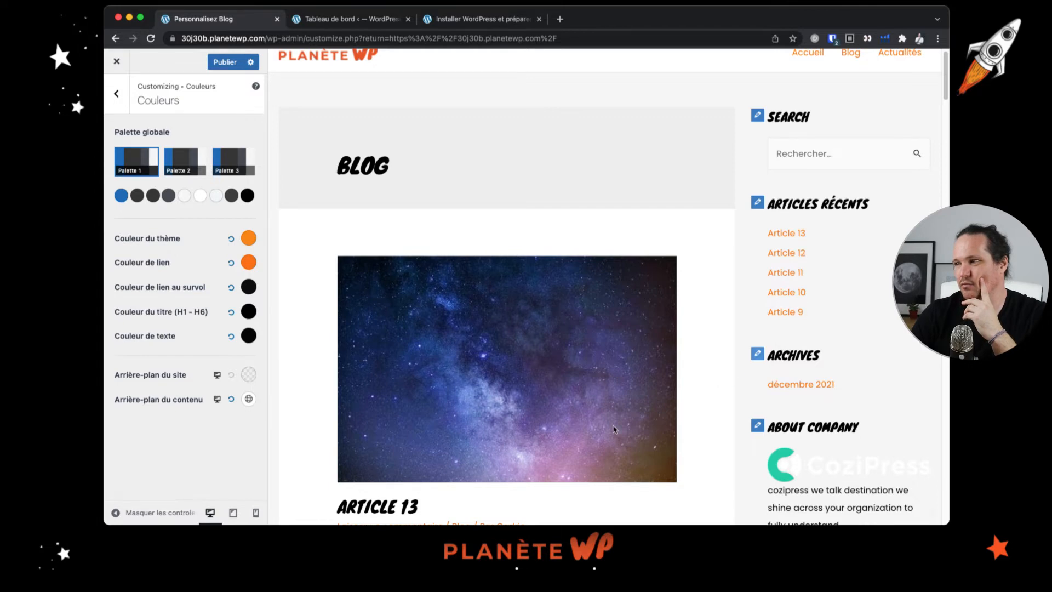
pyautogui.scroll(-2, 630, 417)
pyautogui.scroll(-3, 584, 428)
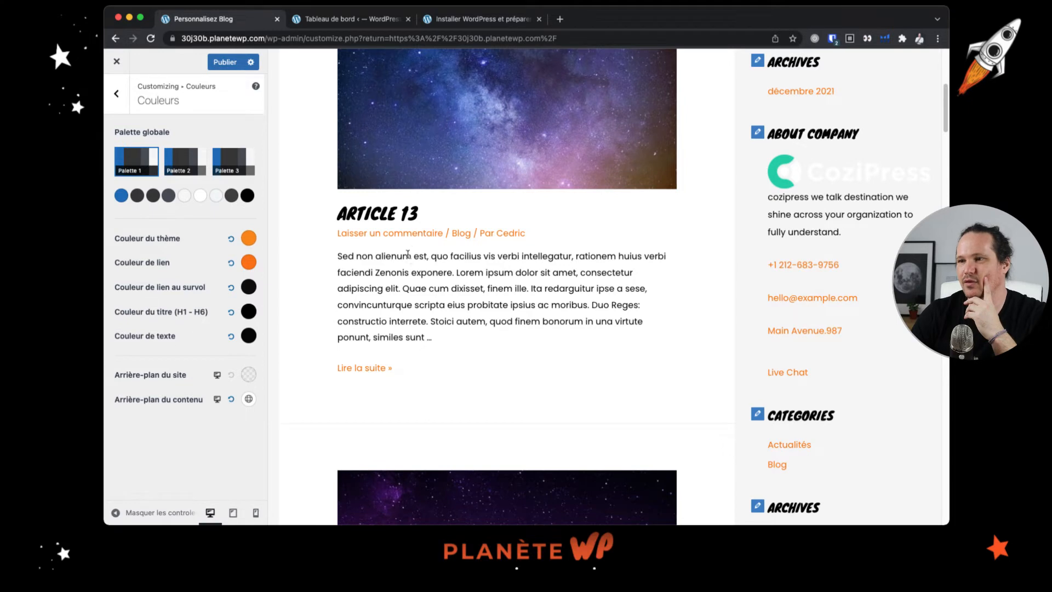
pyautogui.scroll(5, 407, 252)
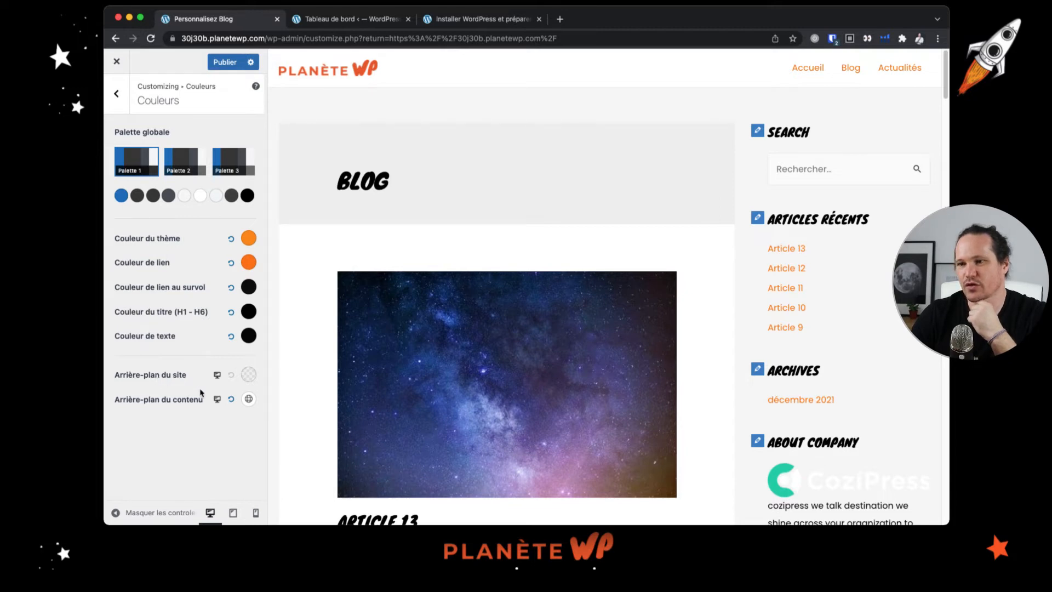
# - Open the global Conteneur settings and examine how the boxed content layout looks down the blog preview
pyautogui.click(125, 85)
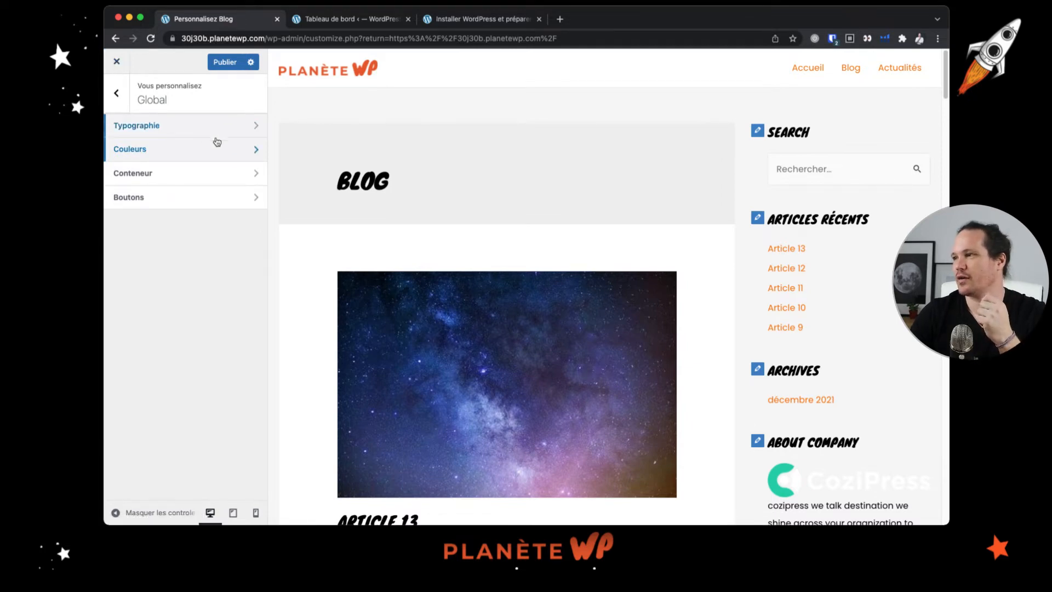
pyautogui.click(233, 179)
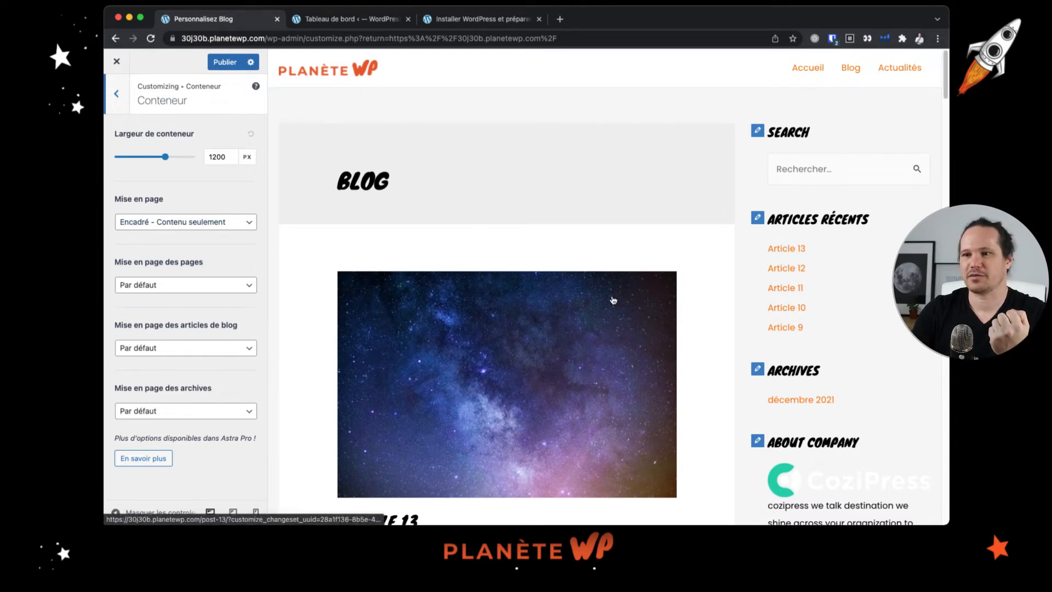
pyautogui.scroll(-10, 613, 300)
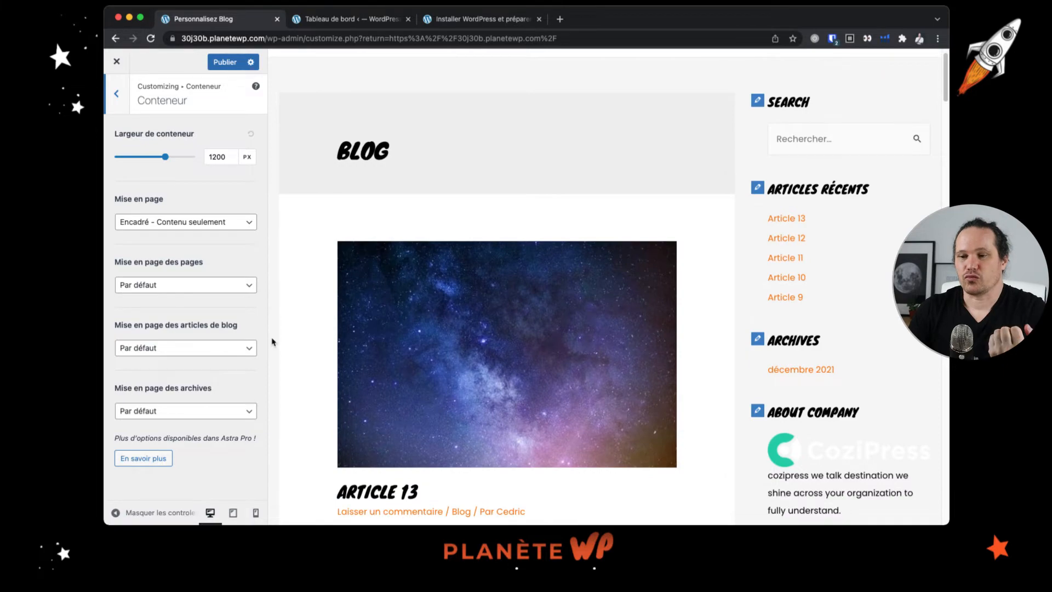
pyautogui.scroll(-5, 469, 317)
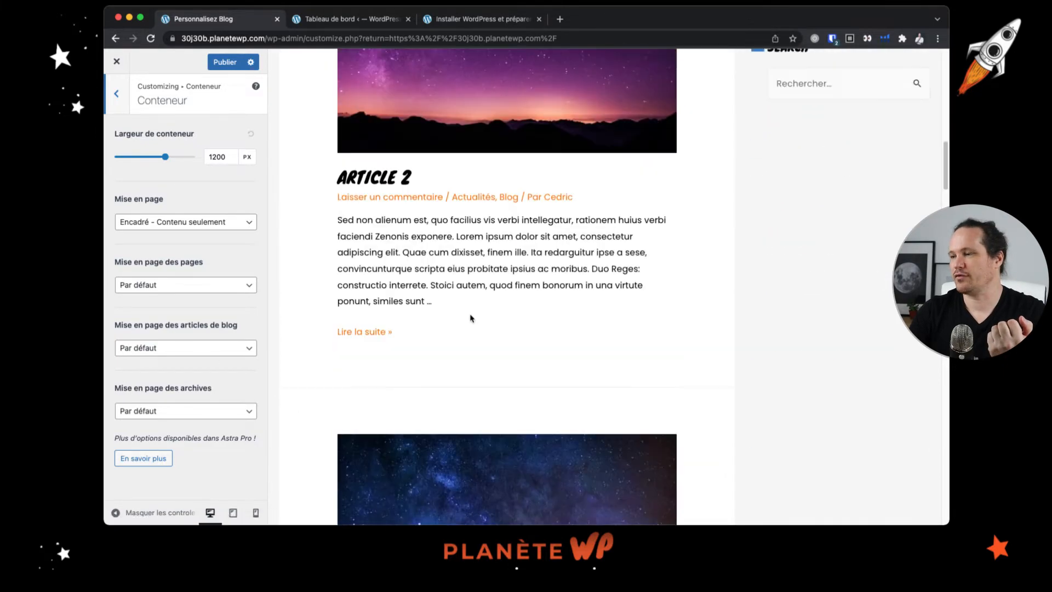
pyautogui.scroll(15, 476, 318)
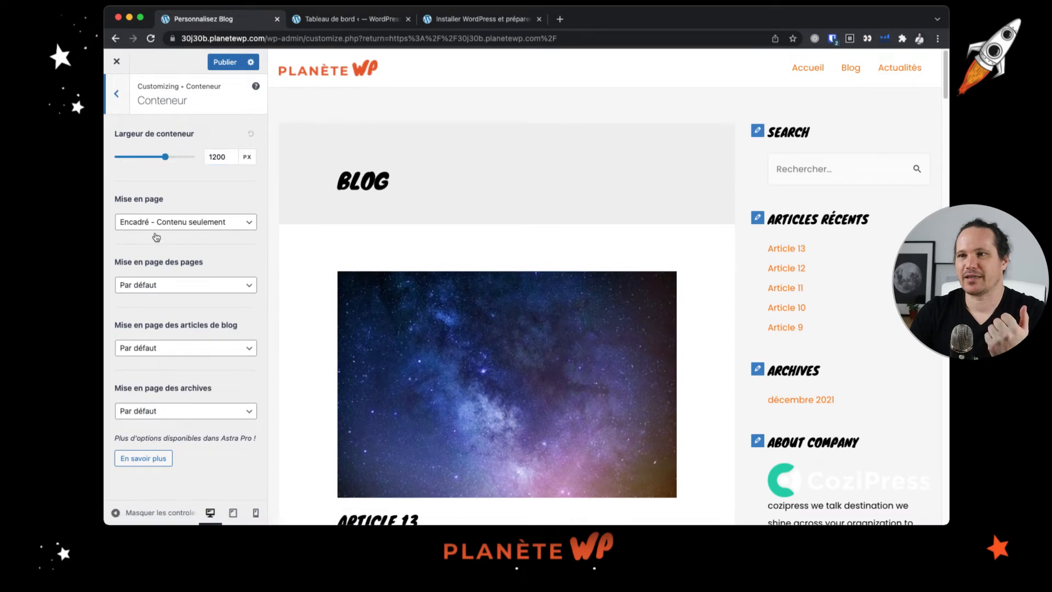
# - View the layout options available for pages without changing the selection, and return to the Global settings
pyautogui.click(141, 284)
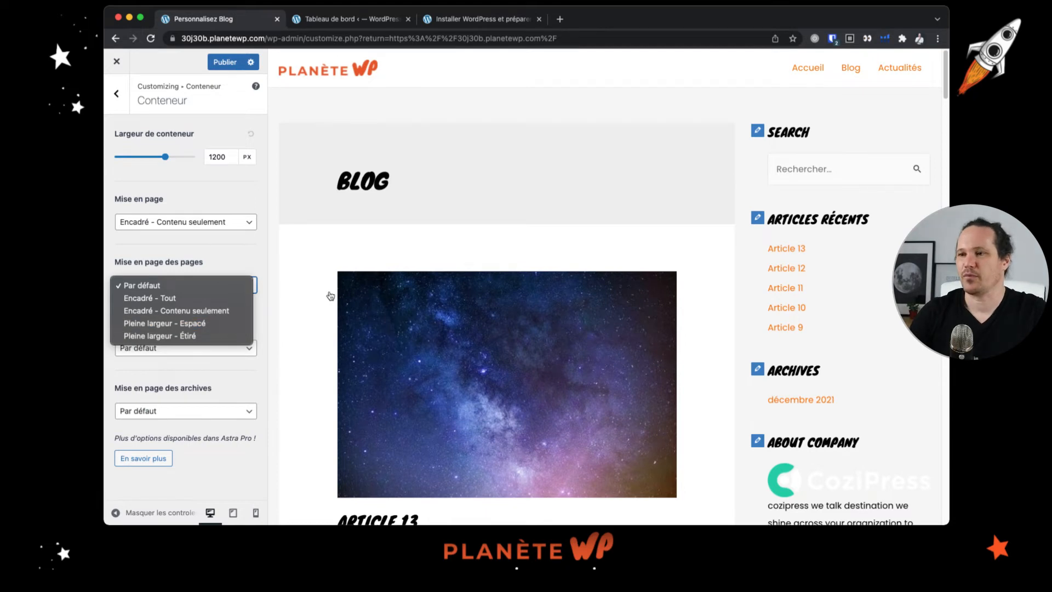
pyautogui.click(245, 257)
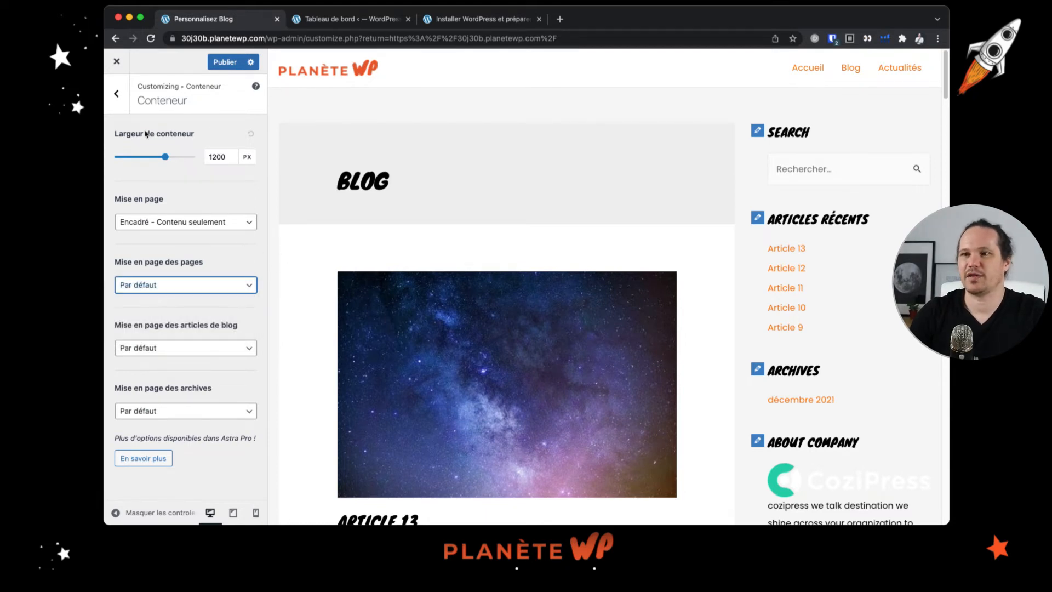
pyautogui.click(116, 93)
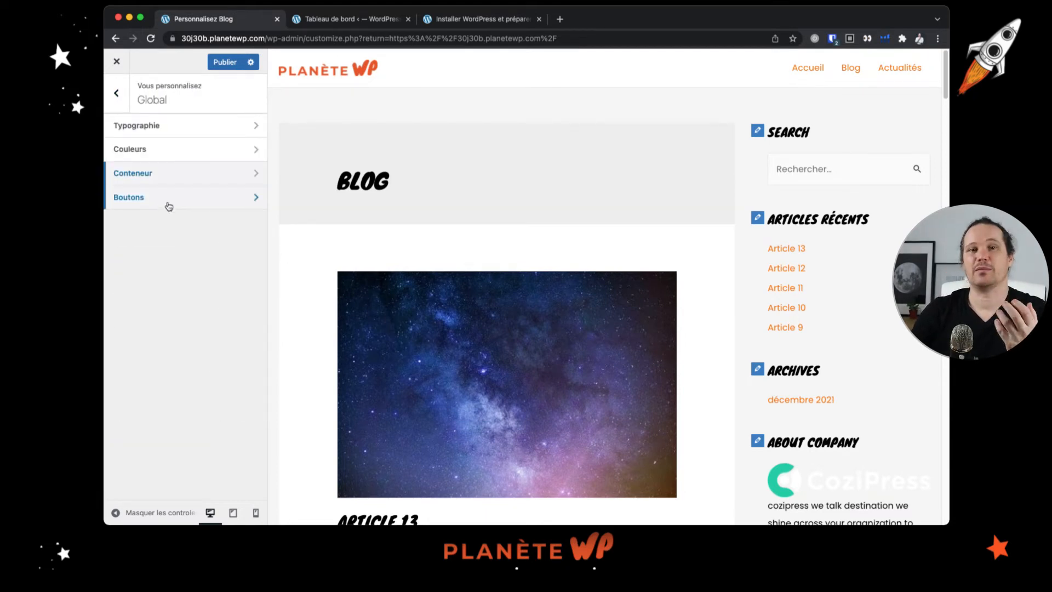
# - Open the global Boutons settings, look through the button options and load Article 13 in the preview
pyautogui.click(171, 209)
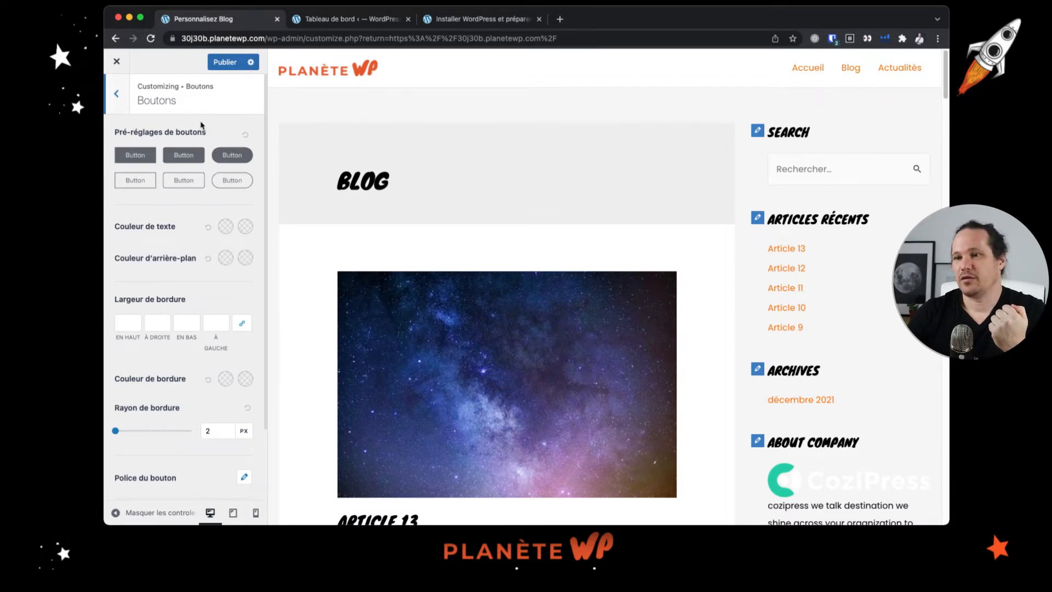
pyautogui.scroll(-1, 211, 302)
pyautogui.scroll(-1, 211, 304)
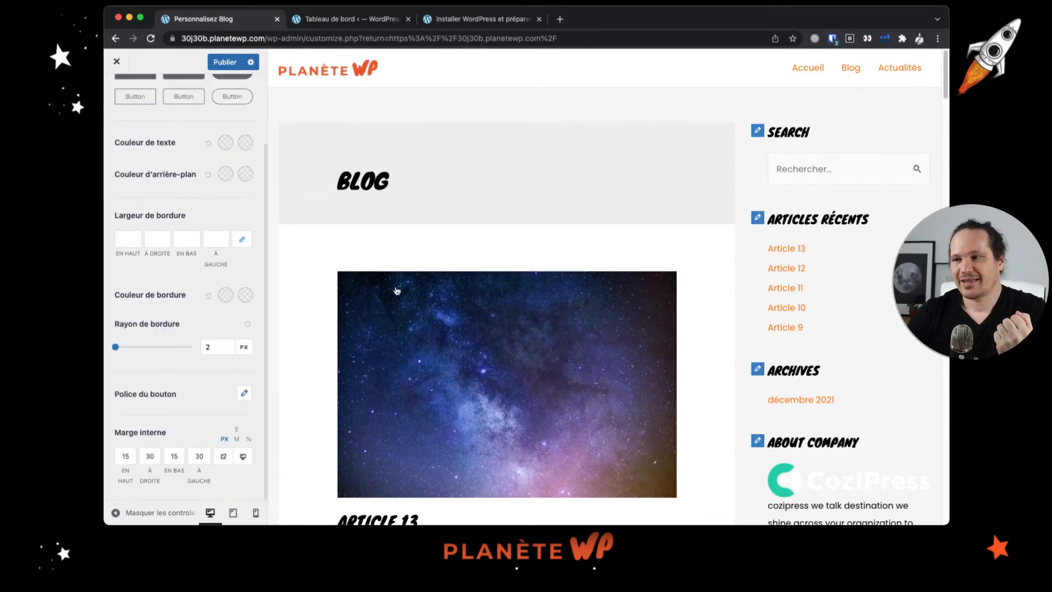
pyautogui.scroll(-15, 637, 279)
pyautogui.scroll(15, 637, 279)
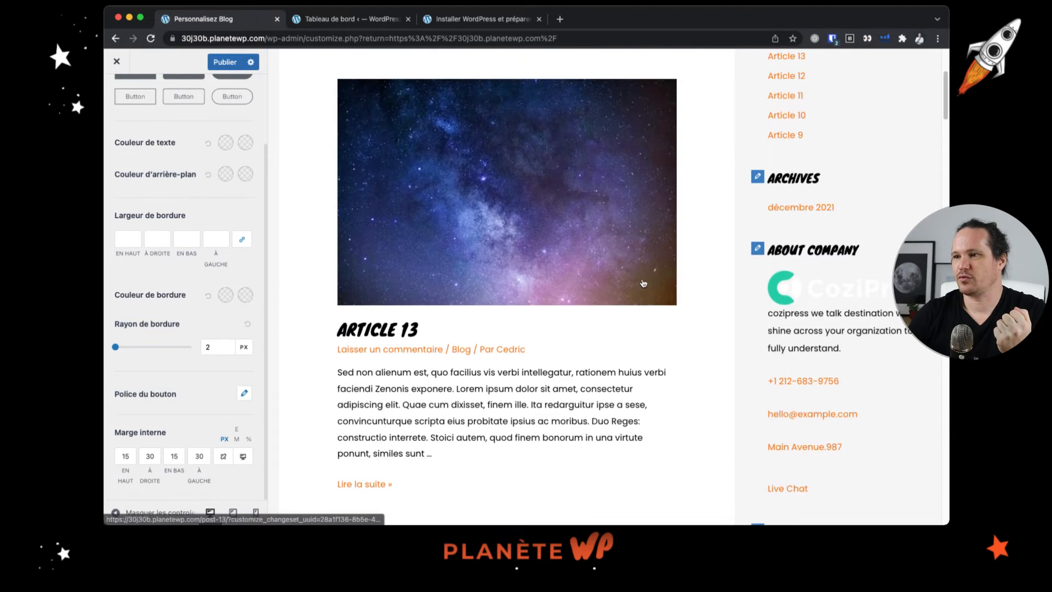
pyautogui.click(371, 329)
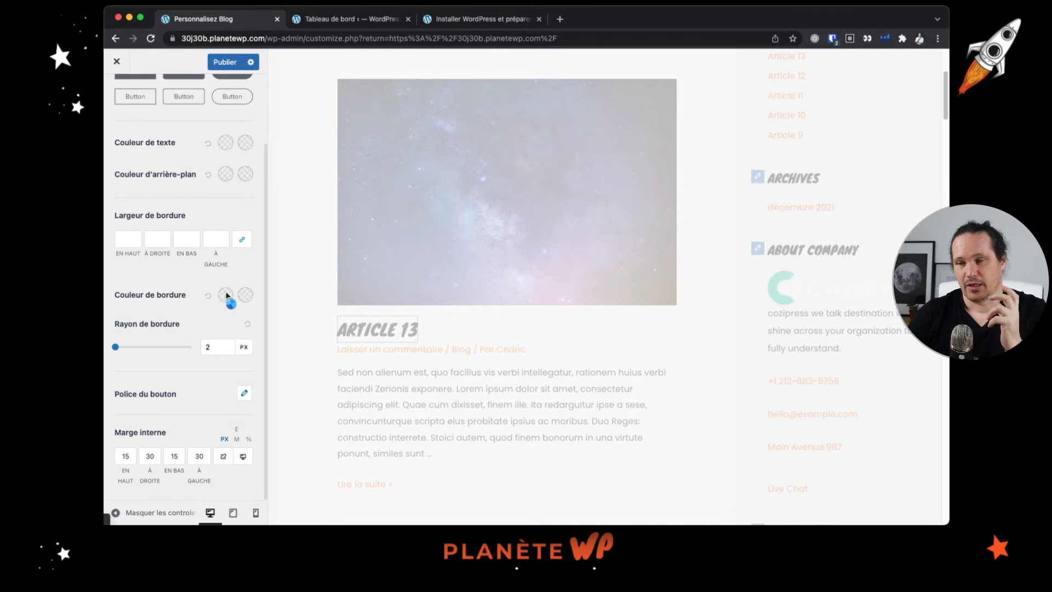
# - Examine the button presets, color, border and padding options, and bring Article 13's comment form into view
pyautogui.scroll(3, 232, 305)
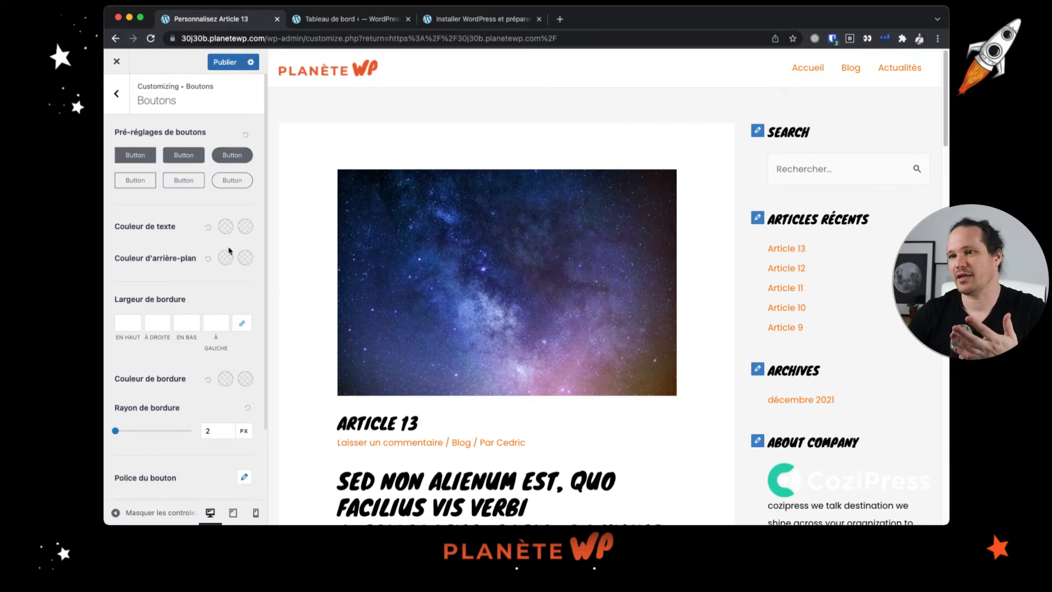
pyautogui.scroll(-3, 176, 343)
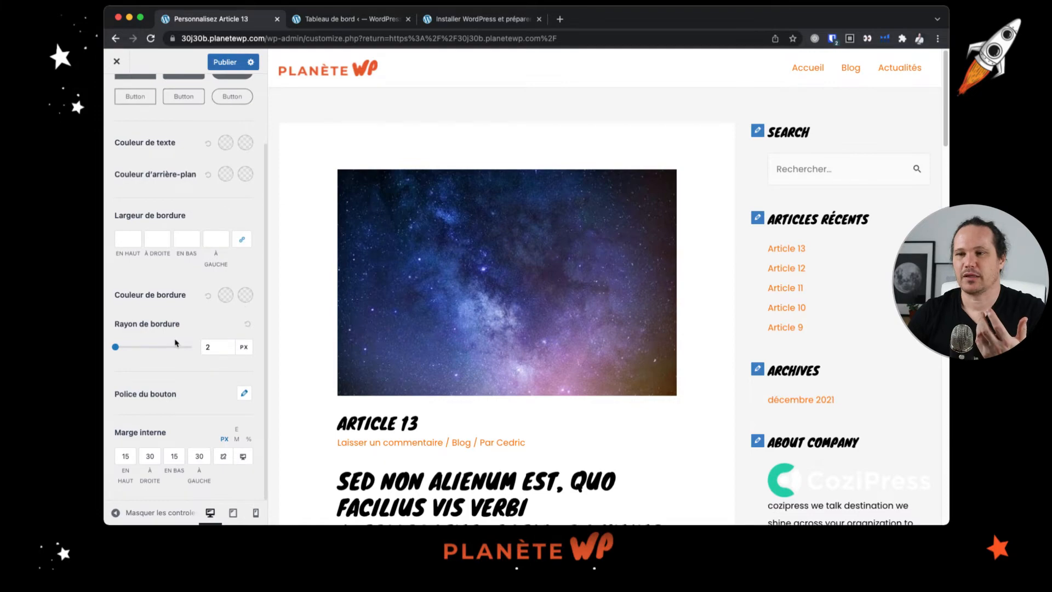
pyautogui.scroll(3, 175, 343)
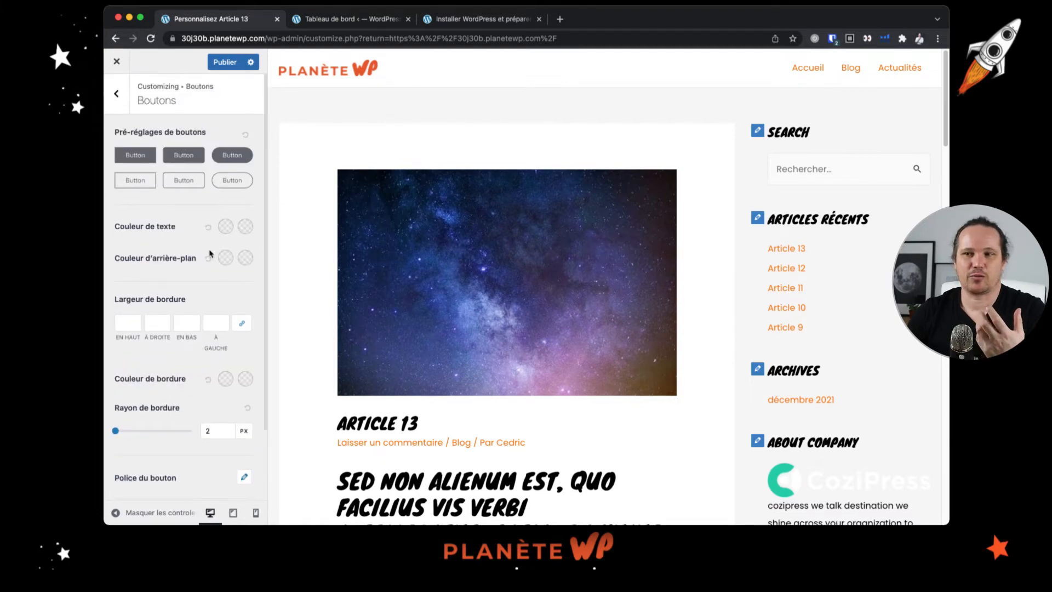
pyautogui.scroll(-2, 217, 405)
pyautogui.scroll(-20, 616, 335)
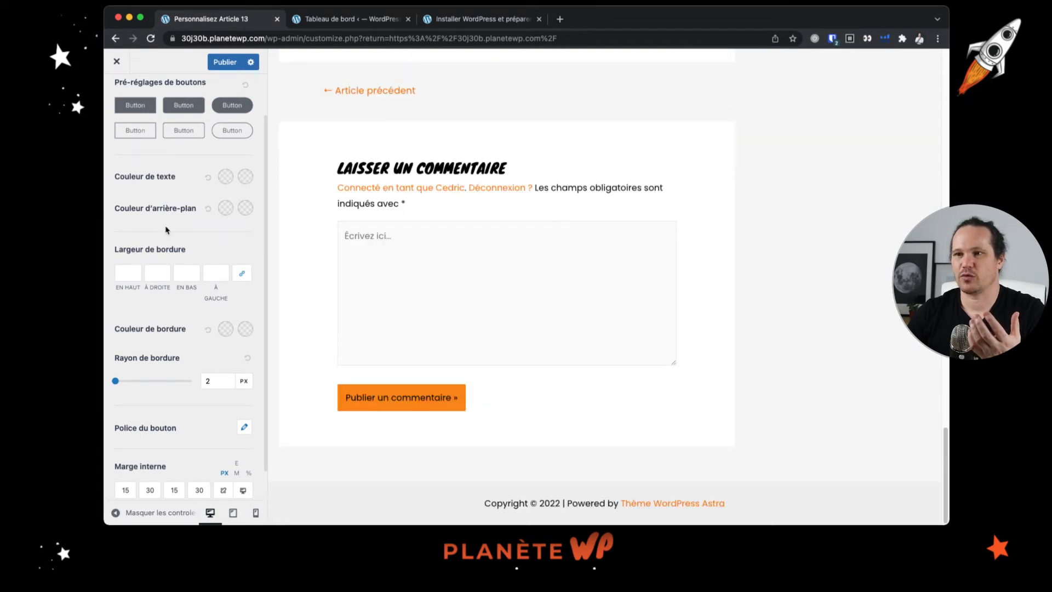
# - Apply the filled, fully rounded button preset and check its effect in the Article 13 preview
pyautogui.scroll(2, 166, 230)
pyautogui.click(246, 160)
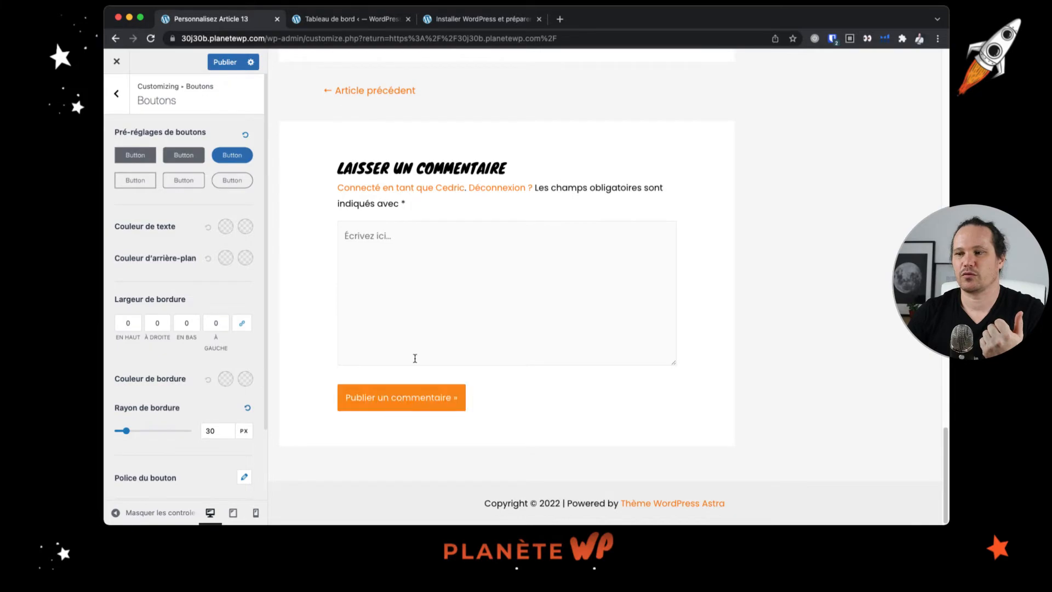
pyautogui.scroll(15, 416, 356)
pyautogui.scroll(-20, 415, 360)
pyautogui.scroll(-3, 416, 363)
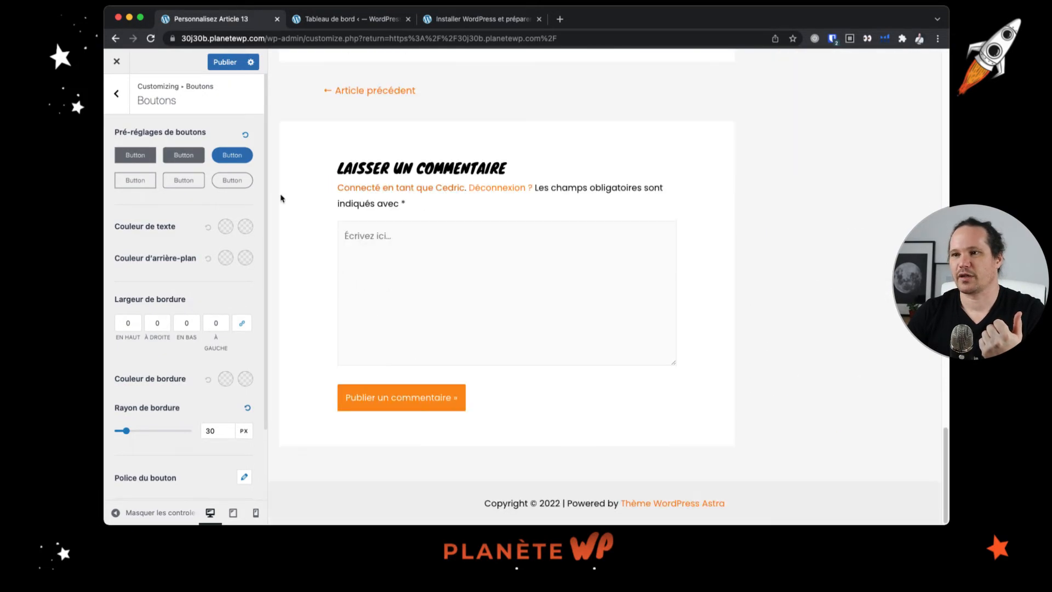
# - Try the outlined rounded button preset, switch back to the filled rounded one and publish
pyautogui.click(245, 183)
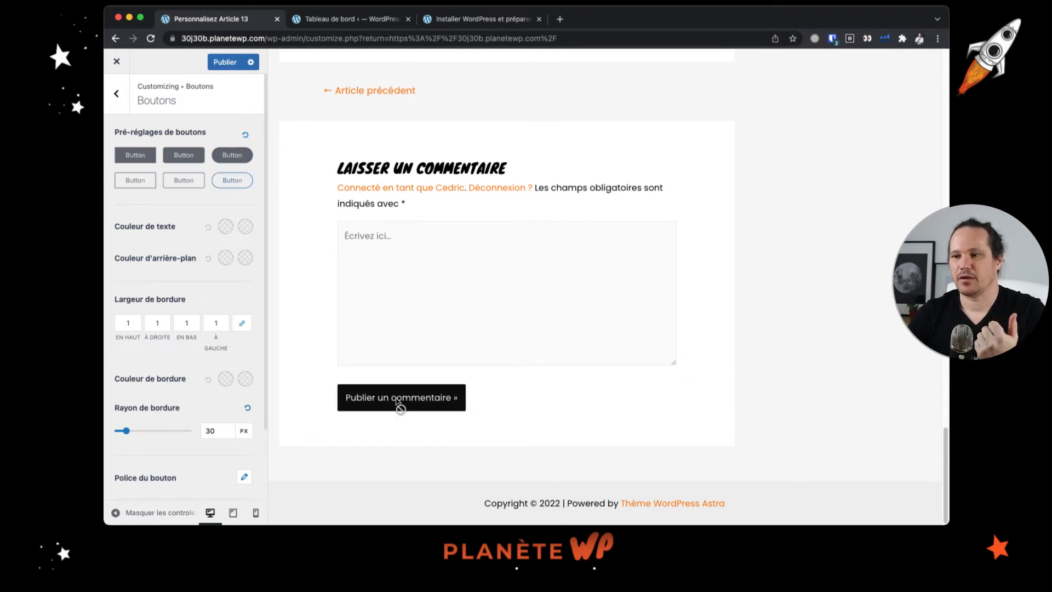
pyautogui.click(246, 158)
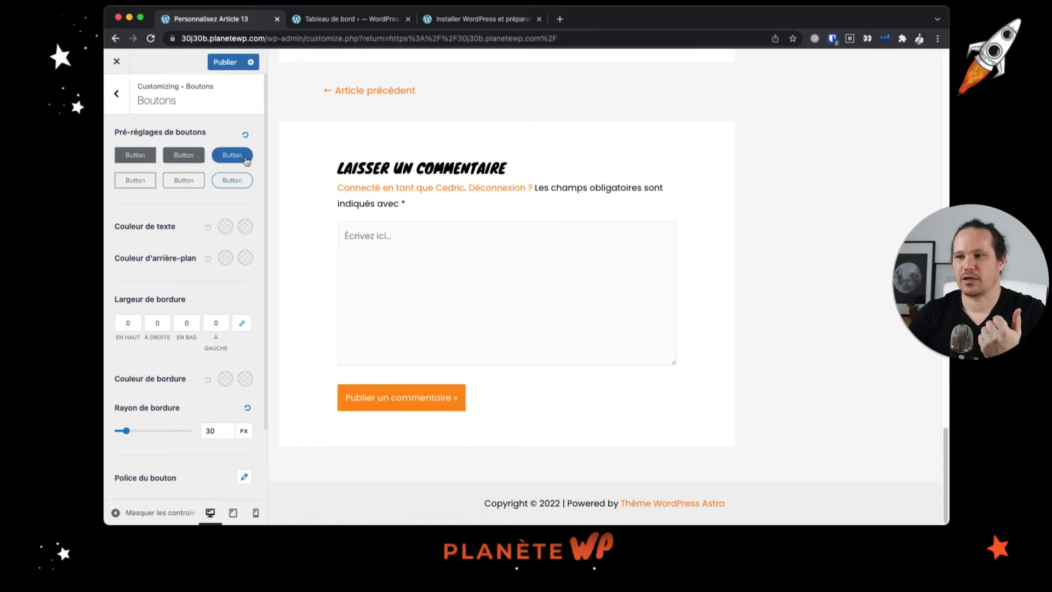
pyautogui.click(221, 63)
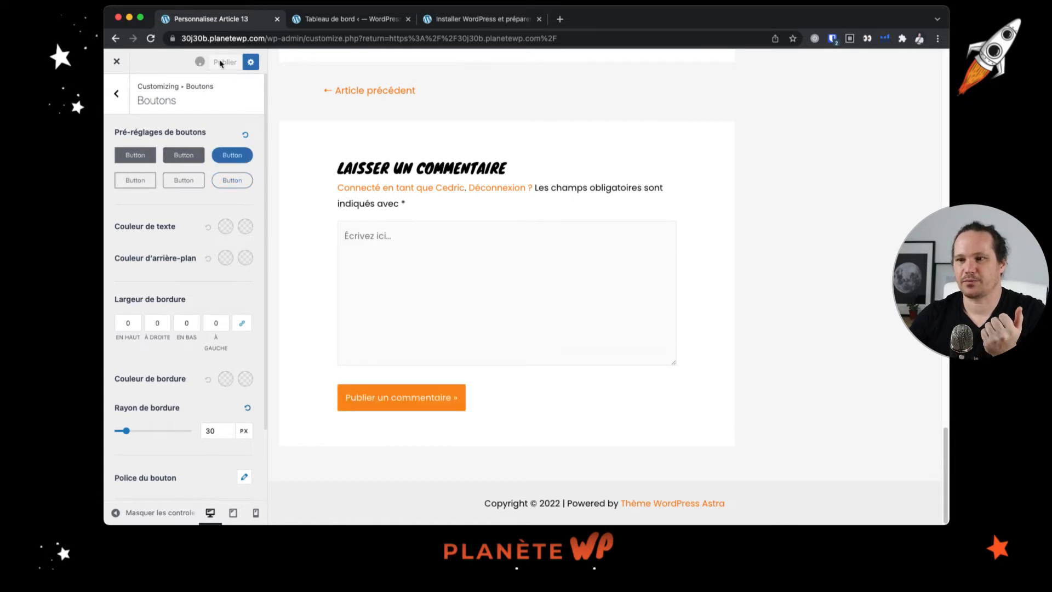
# - Try the filled button preset with slightly rounded corners and the filled one with square corners
pyautogui.scroll(-1, 186, 375)
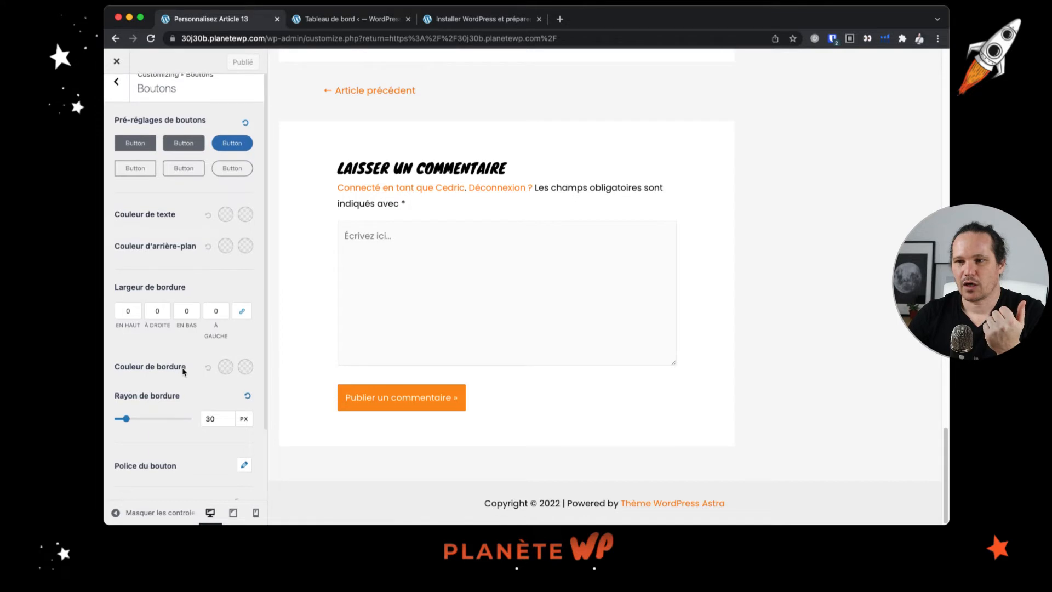
pyautogui.click(185, 140)
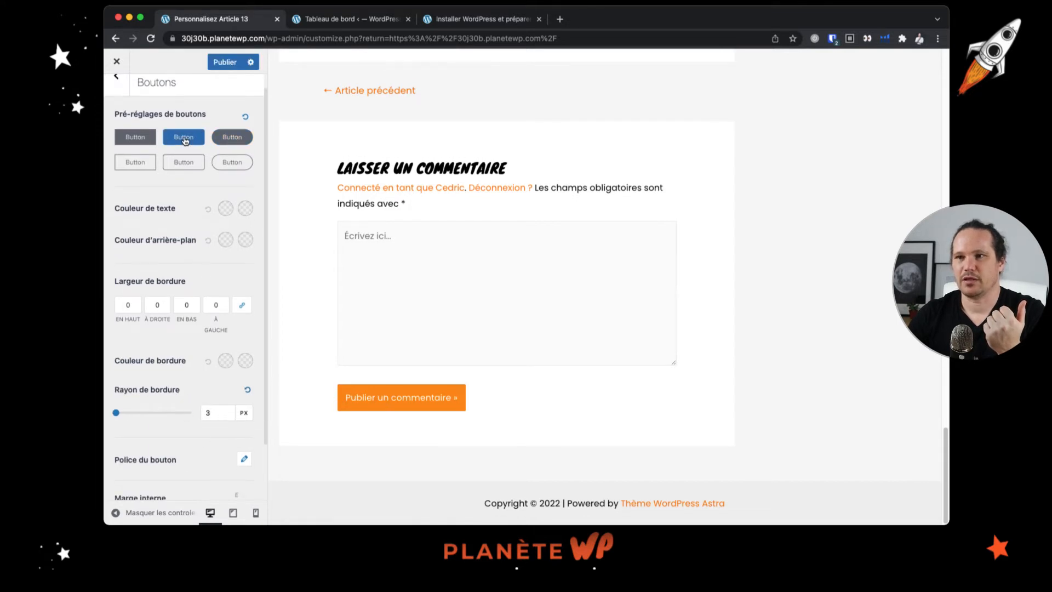
pyautogui.click(134, 138)
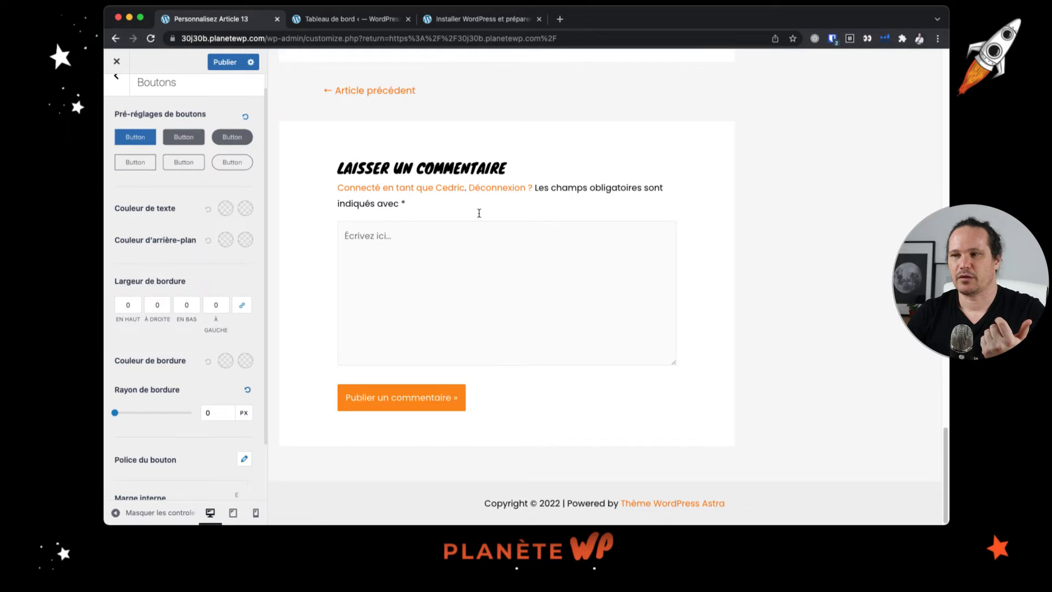
# - Set the button background color to black and its hover background color to orange-red
pyautogui.click(225, 241)
pyautogui.click(113, 372)
pyautogui.click(264, 372)
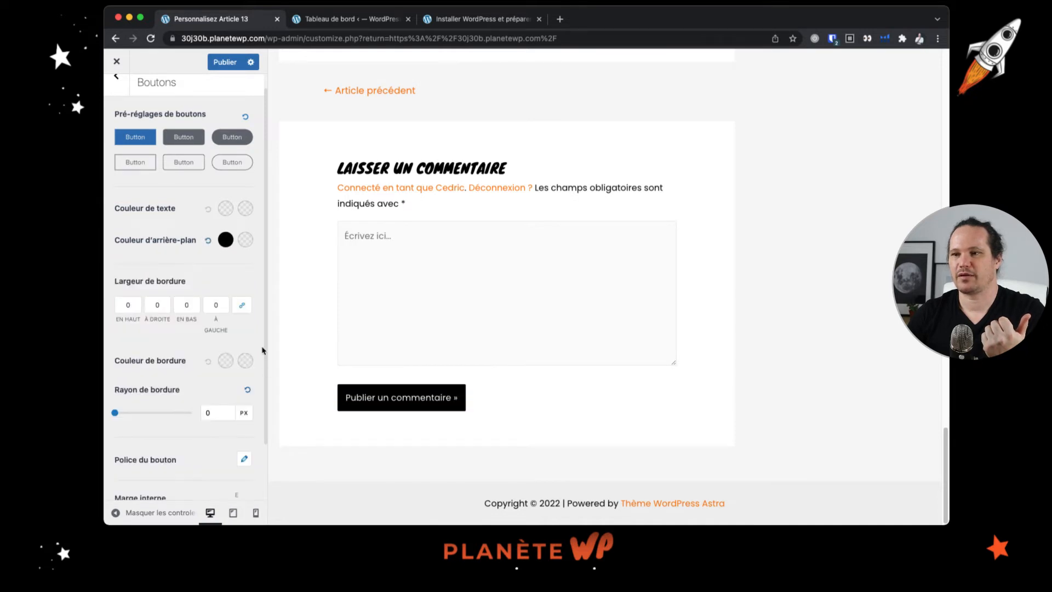
pyautogui.click(245, 240)
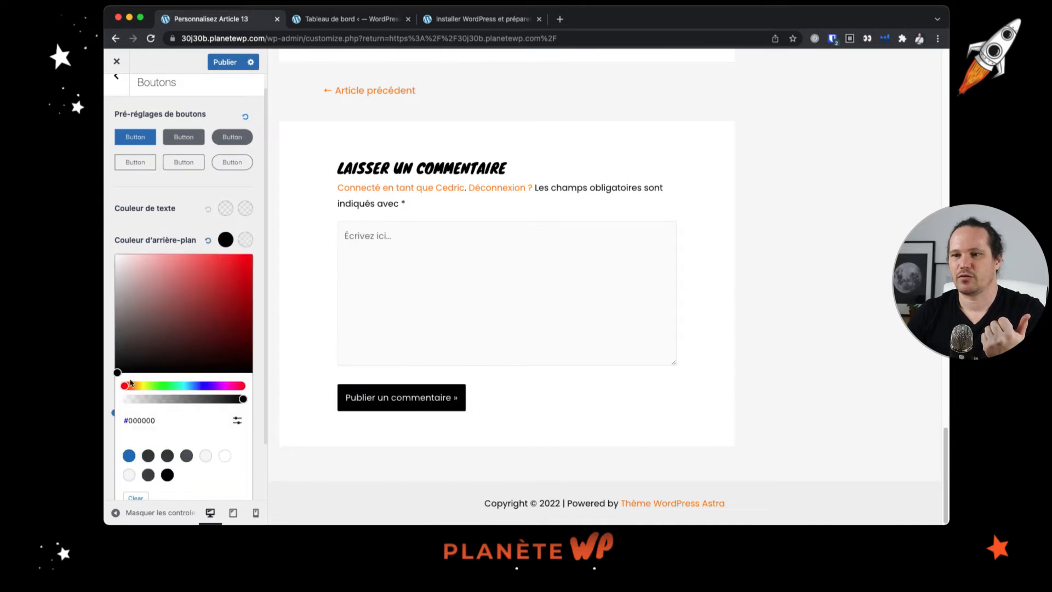
pyautogui.moveTo(125, 387); pyautogui.dragTo(129, 386)
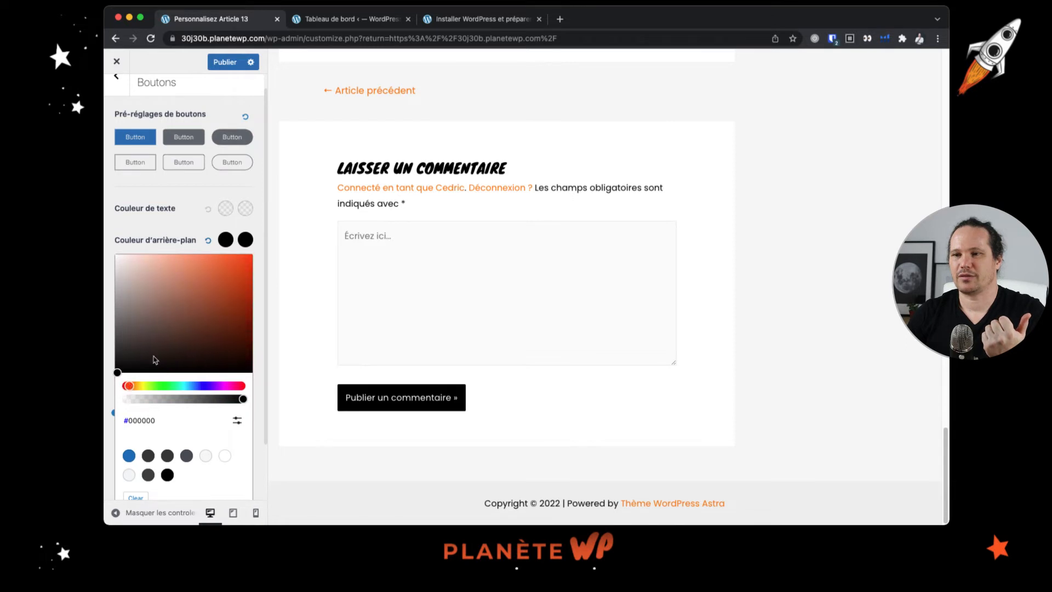
pyautogui.moveTo(267, 251); pyautogui.dragTo(261, 244)
pyautogui.click(261, 245)
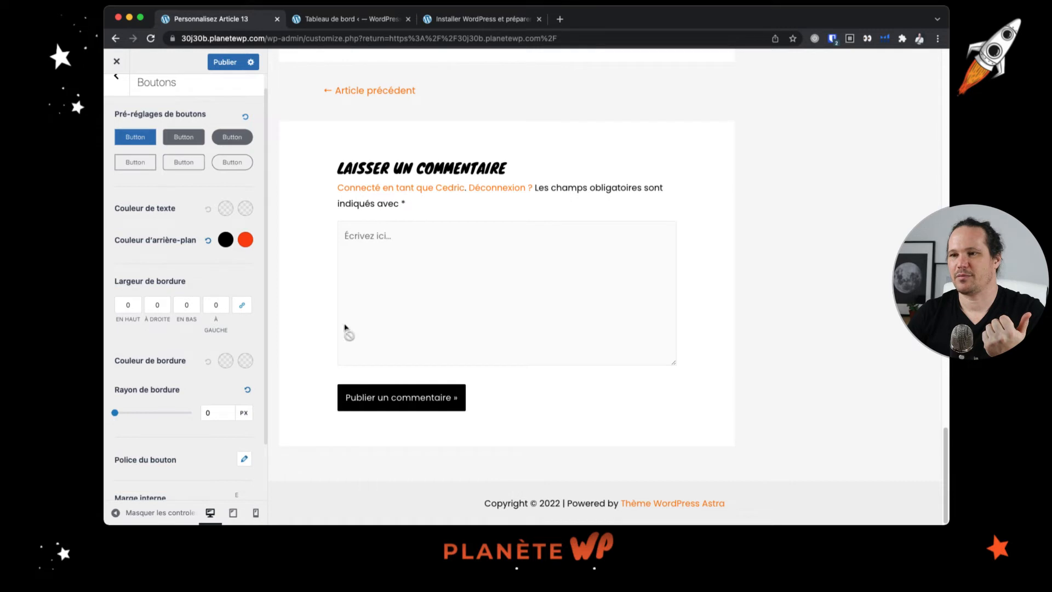
# - Apply the filled, fully rounded button preset again and set the border width to 1 on all sides
pyautogui.click(240, 143)
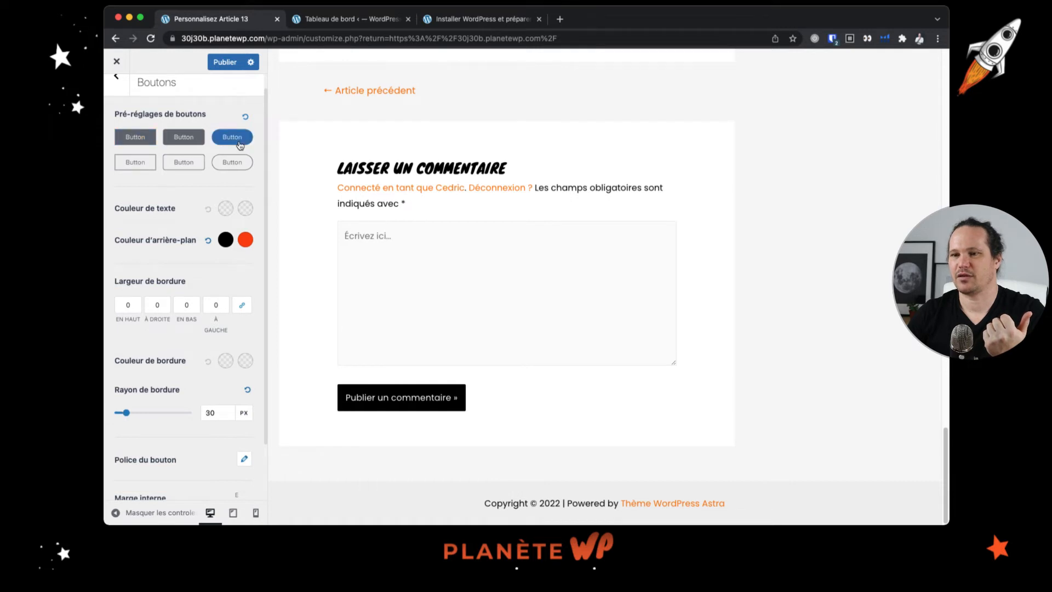
pyautogui.moveTo(126, 412)
pyautogui.mouseDown()
pyautogui.moveTo(141, 414)
pyautogui.moveTo(126, 414)
pyautogui.mouseUp()
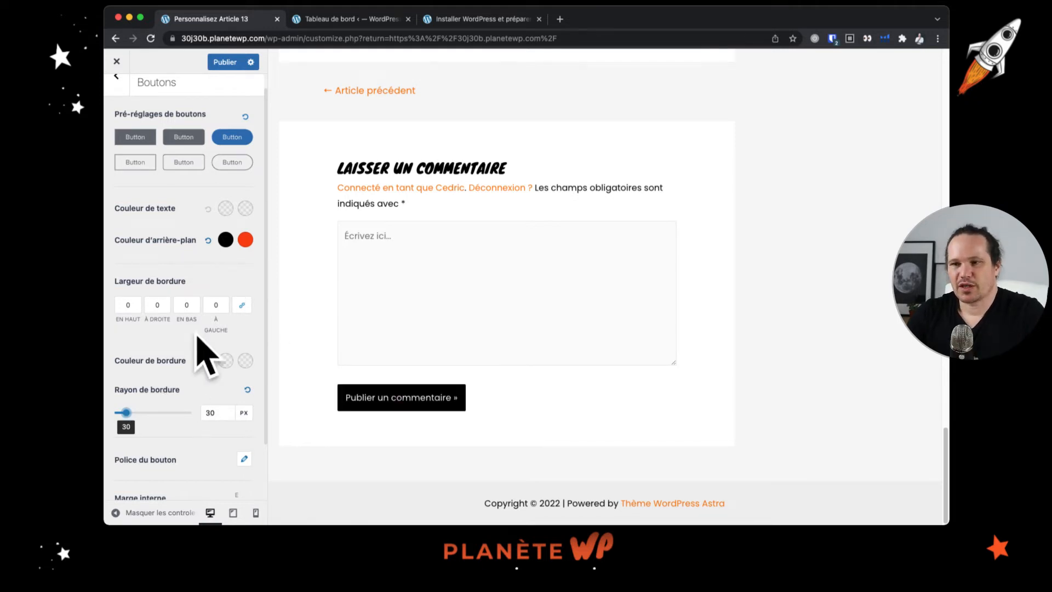
pyautogui.click(140, 301)
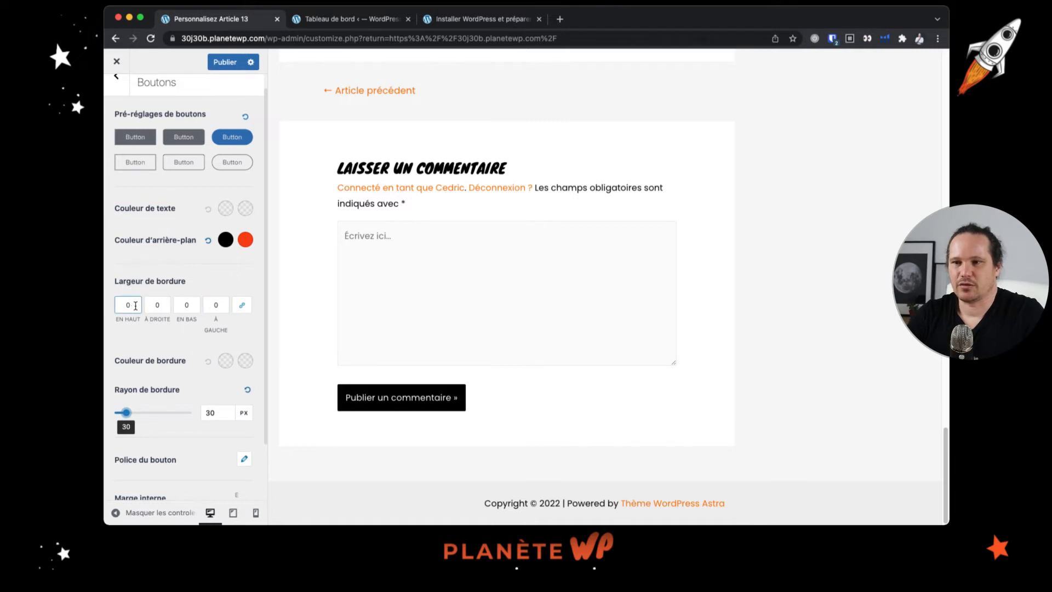
pyautogui.moveTo(136, 306); pyautogui.dragTo(122, 304)
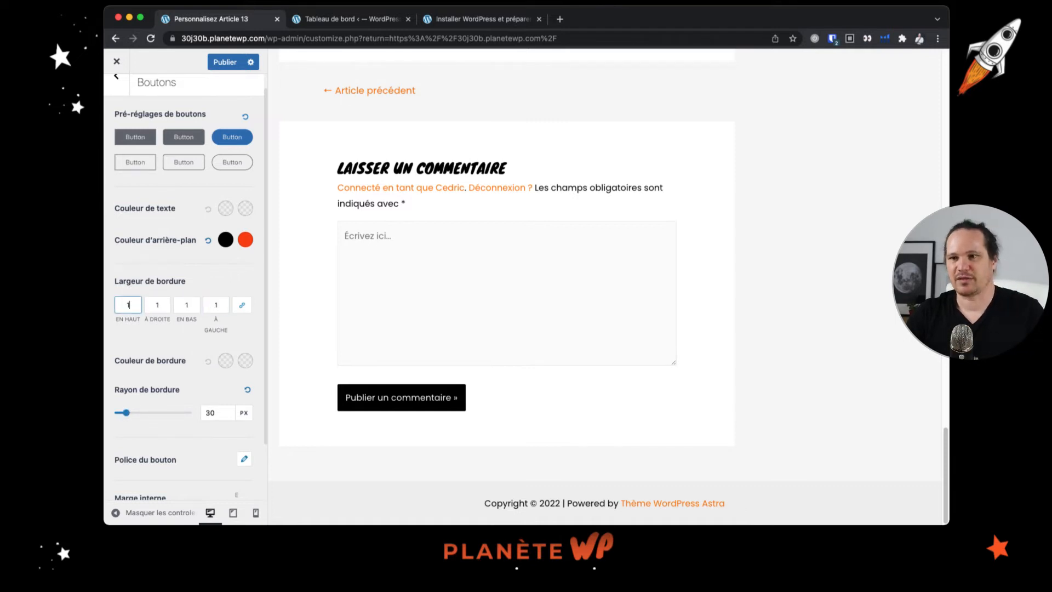
pyautogui.click(309, 415)
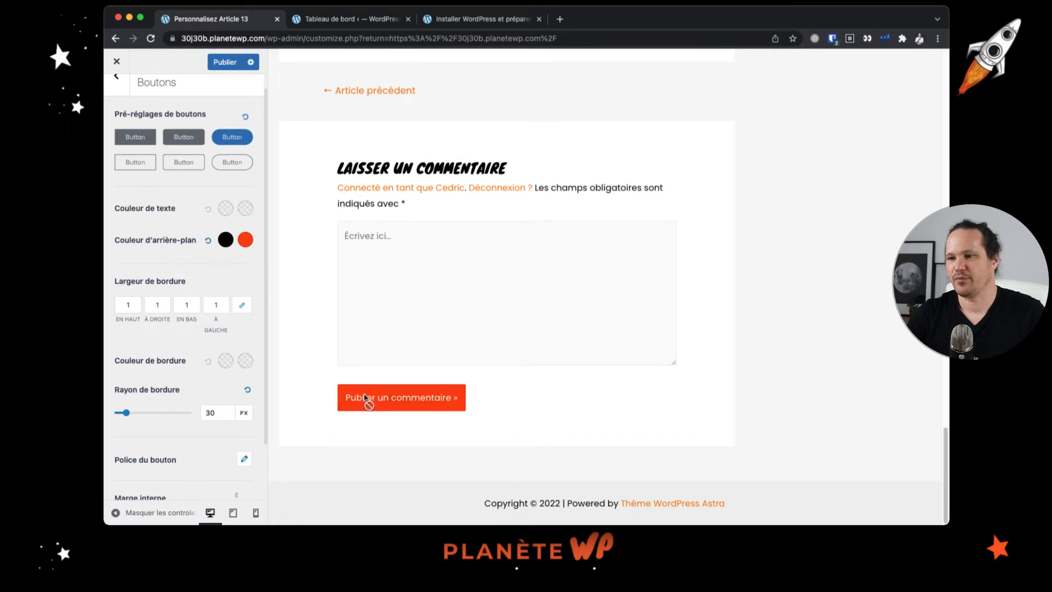
# - Try a red button border color and reset it to the default
pyautogui.click(226, 363)
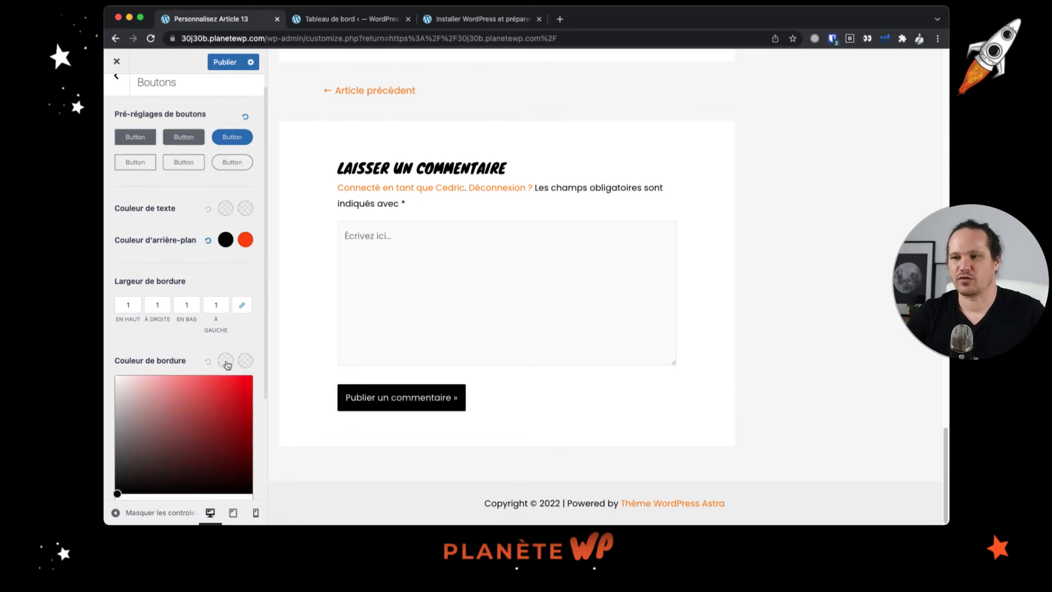
pyautogui.click(242, 399)
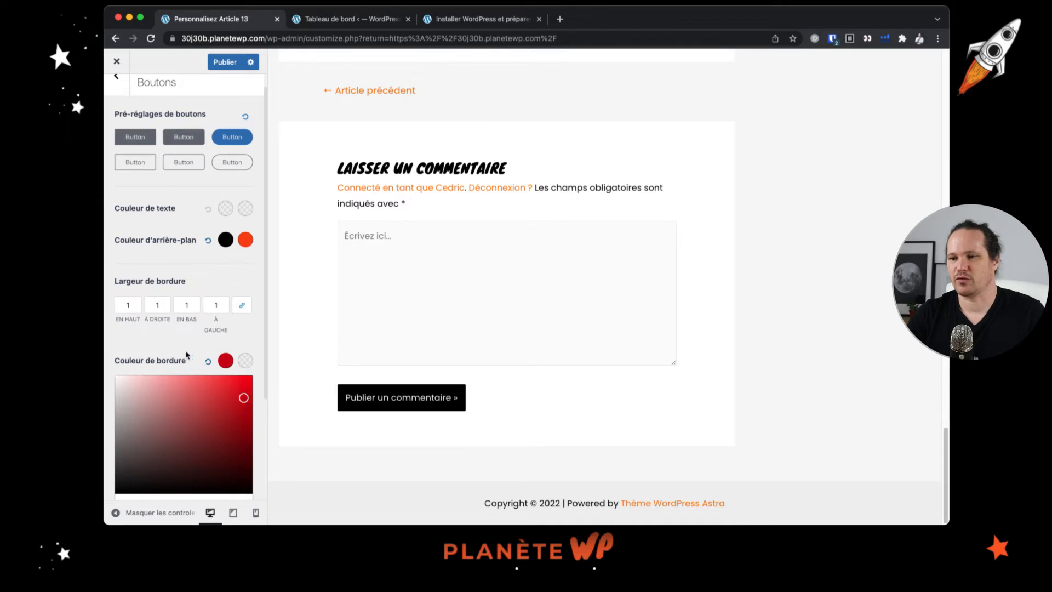
pyautogui.click(208, 362)
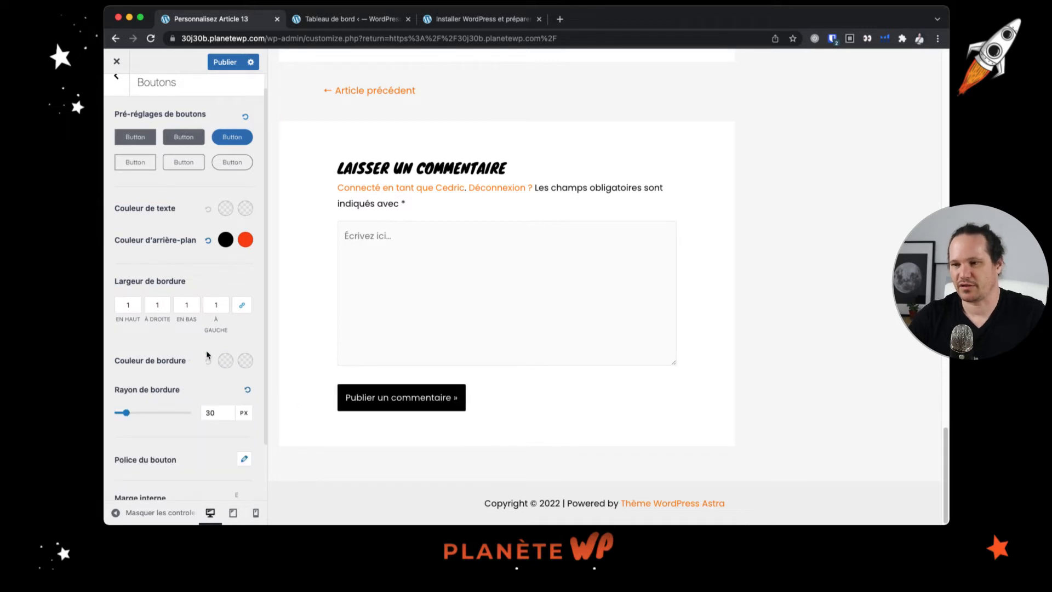
# - Open the button font settings, check the comment button in the preview and publish the button changes
pyautogui.scroll(-2, 206, 361)
pyautogui.click(207, 351)
pyautogui.click(243, 395)
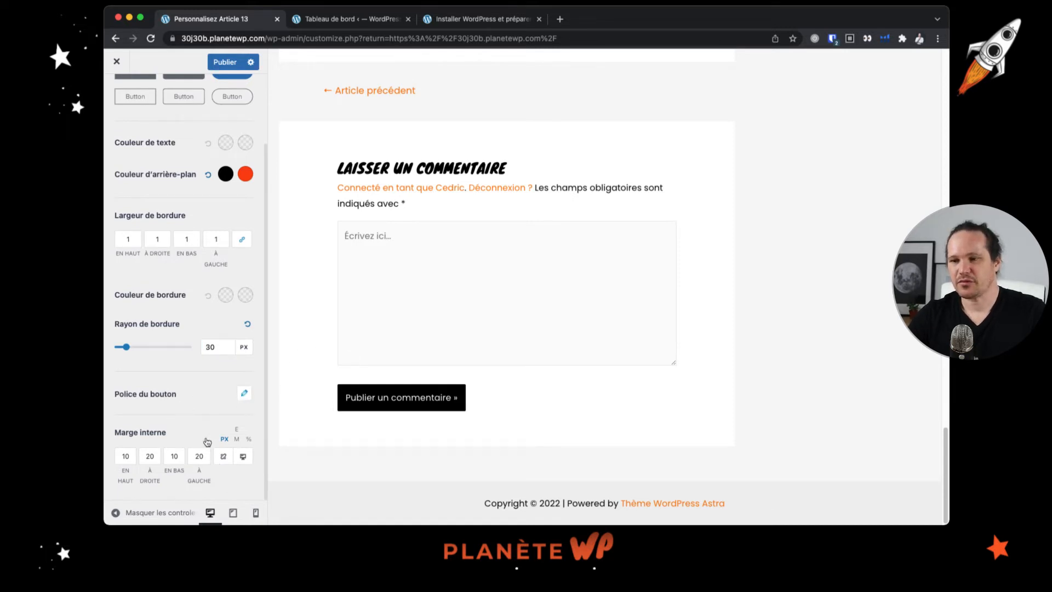
pyautogui.scroll(3, 234, 355)
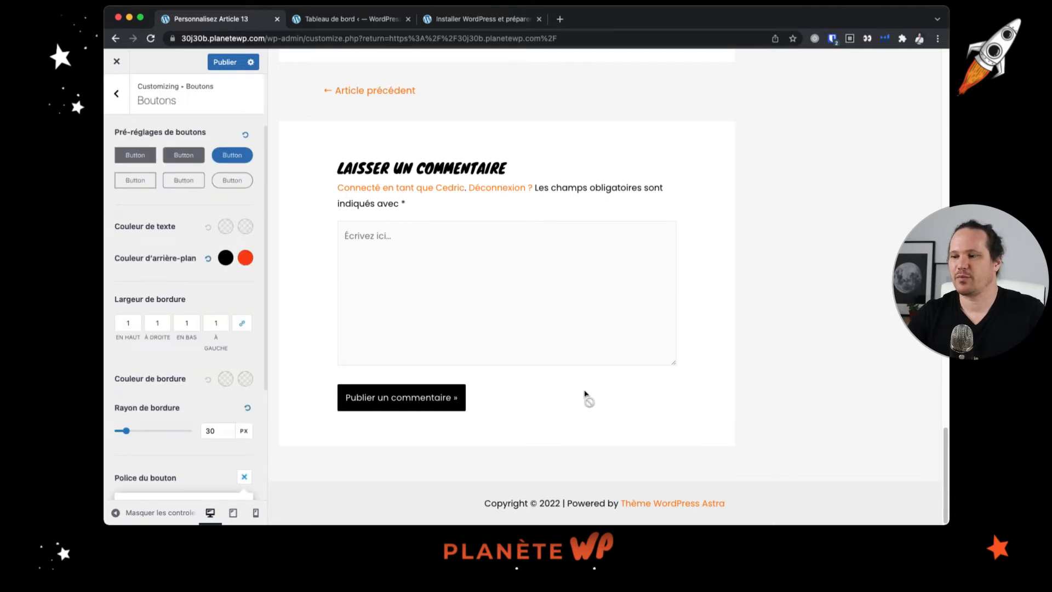
pyautogui.scroll(7, 585, 393)
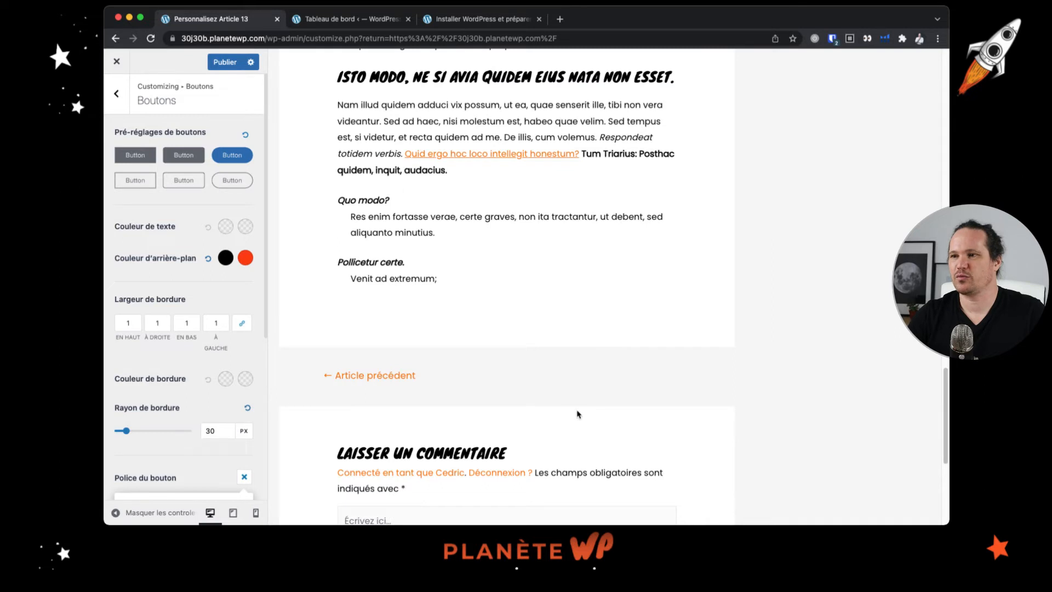
pyautogui.scroll(-7, 577, 414)
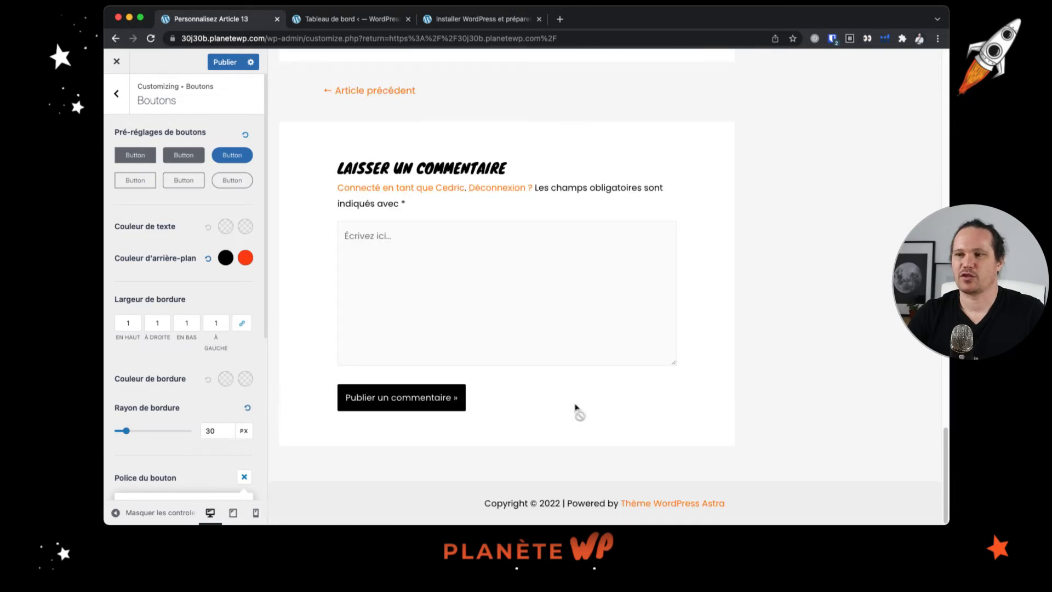
pyautogui.click(225, 62)
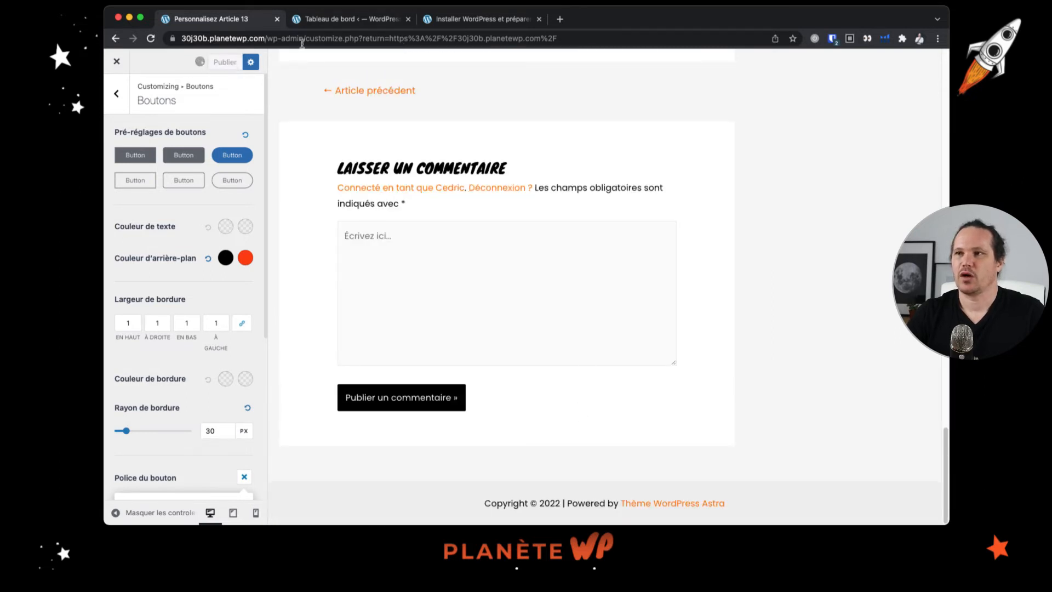
# - Open the site in a separate tab from the dashboard, return to the customizer and examine the button font options
pyautogui.click(359, 20)
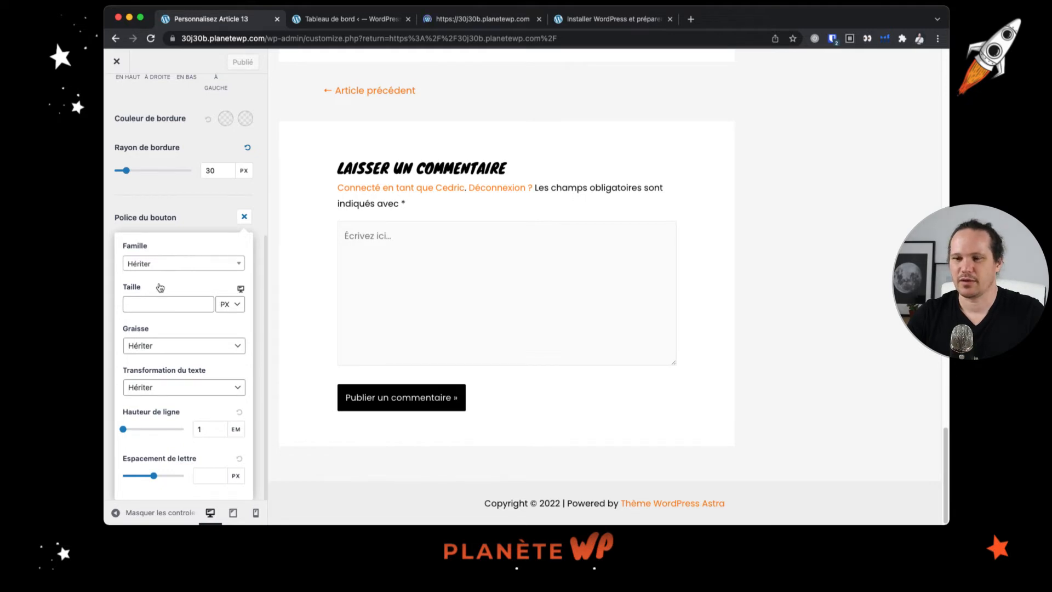
pyautogui.click(226, 435)
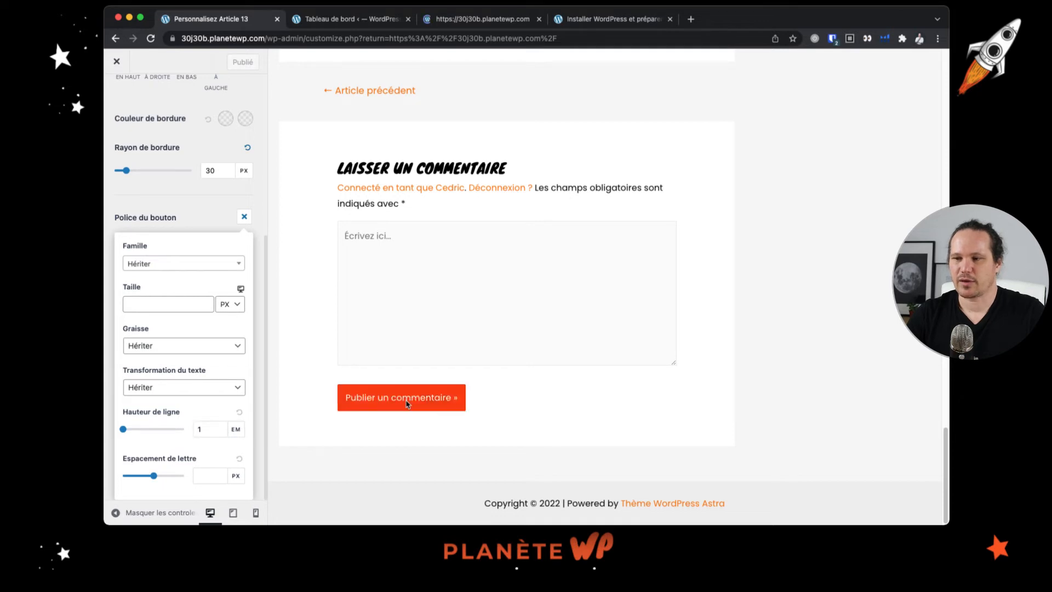
# - Set the button font's letter spacing to 2 px and close the font settings
pyautogui.click(160, 476)
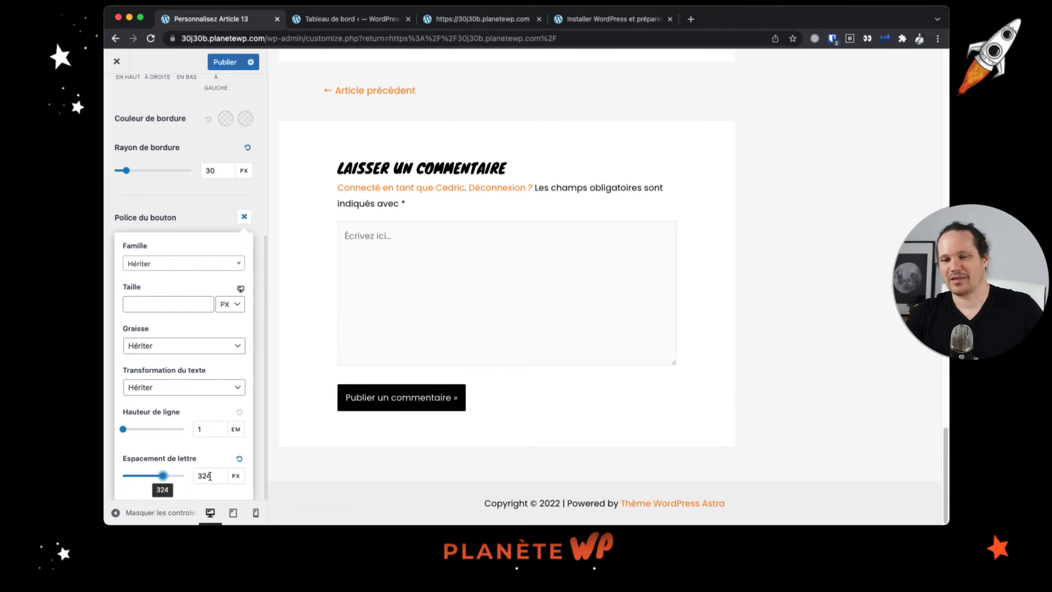
pyautogui.doubleClick(214, 476)
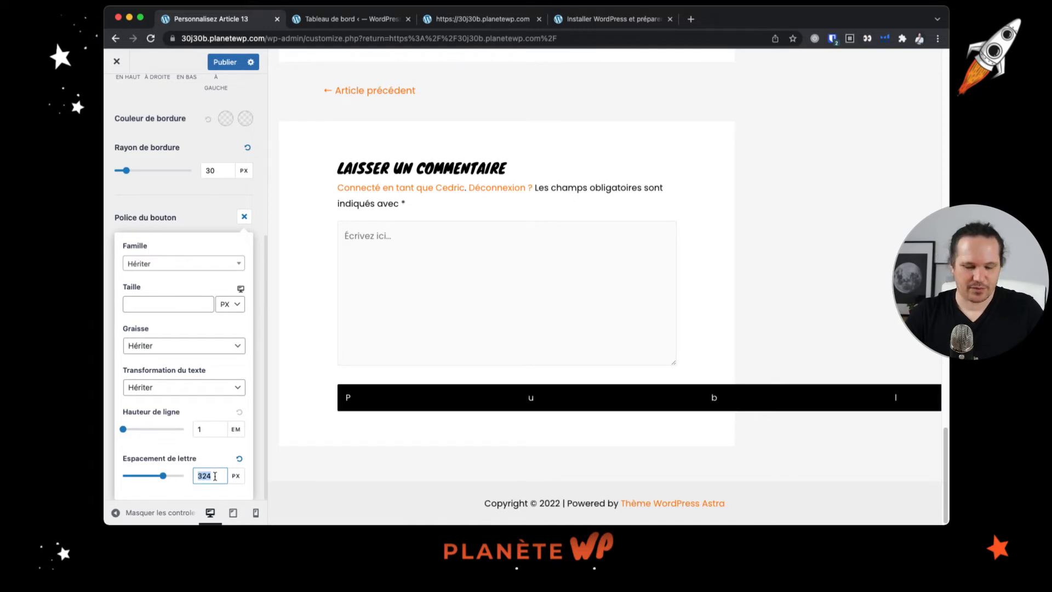
pyautogui.write('2')
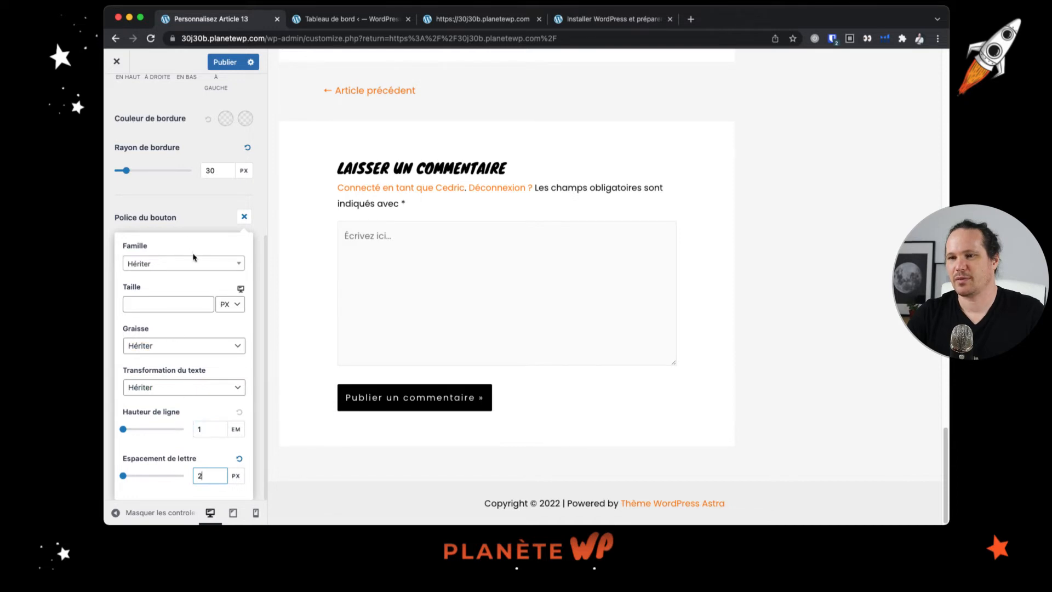
pyautogui.click(247, 218)
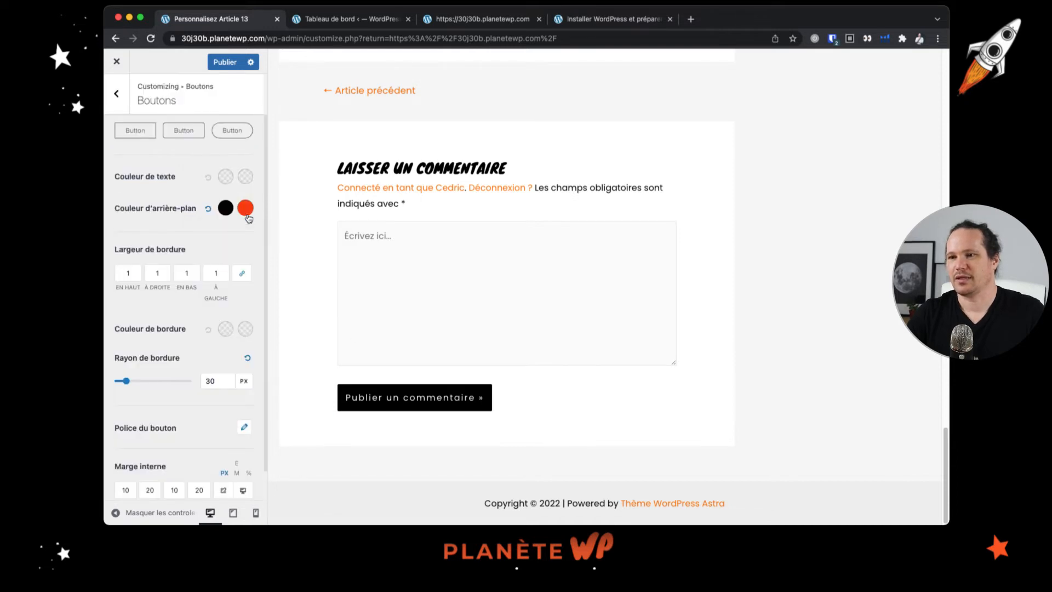
# - Apply the outlined, square-cornered button preset
pyautogui.scroll(2, 269, 307)
pyautogui.scroll(1, 231, 274)
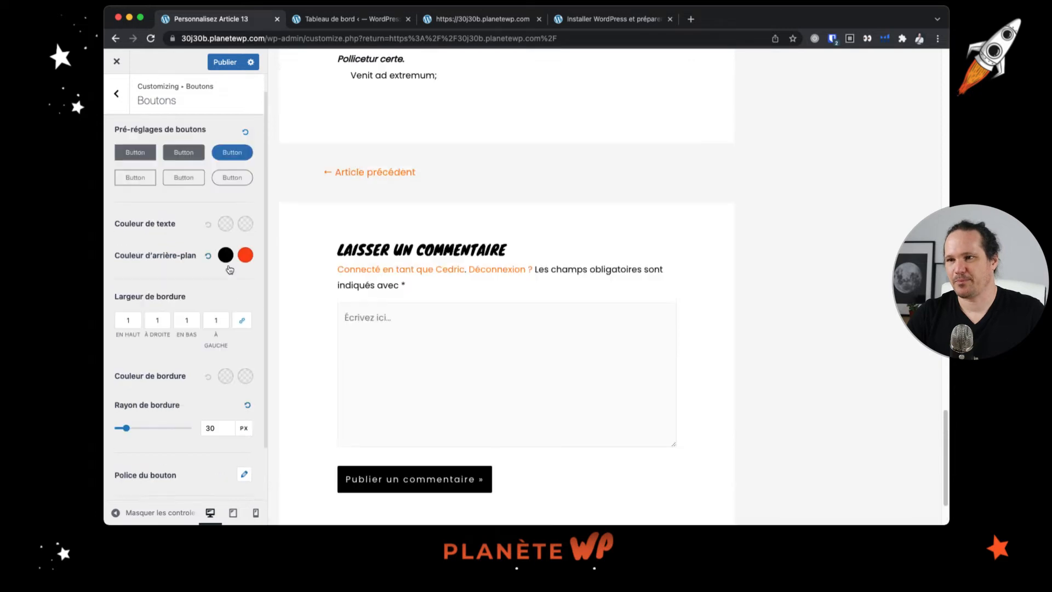
pyautogui.click(238, 178)
pyautogui.click(181, 184)
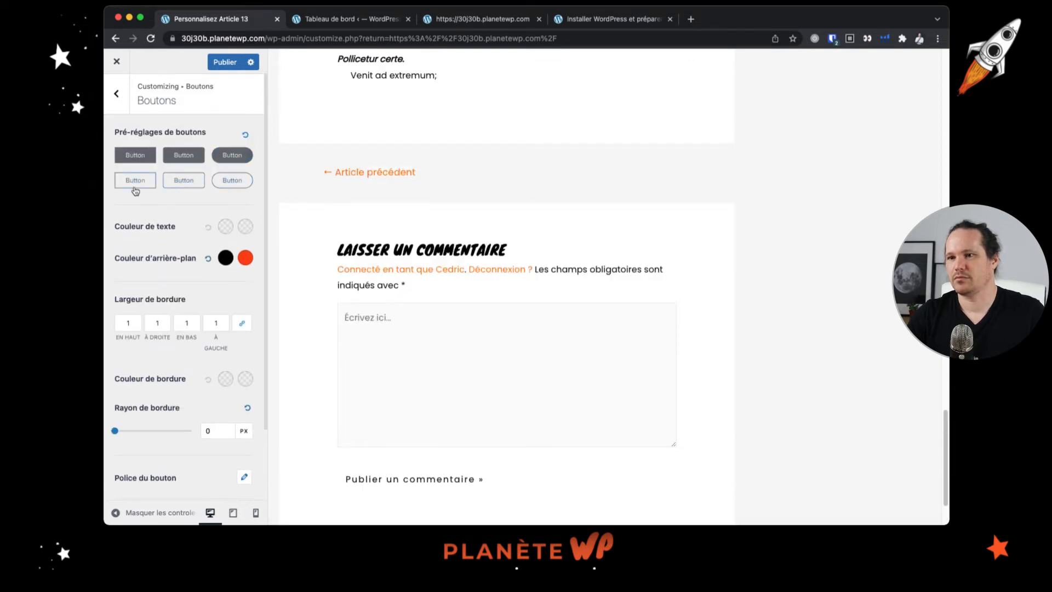
# - Set both the normal and hover border colors of the buttons to black
pyautogui.click(226, 379)
pyautogui.scroll(-1, 134, 446)
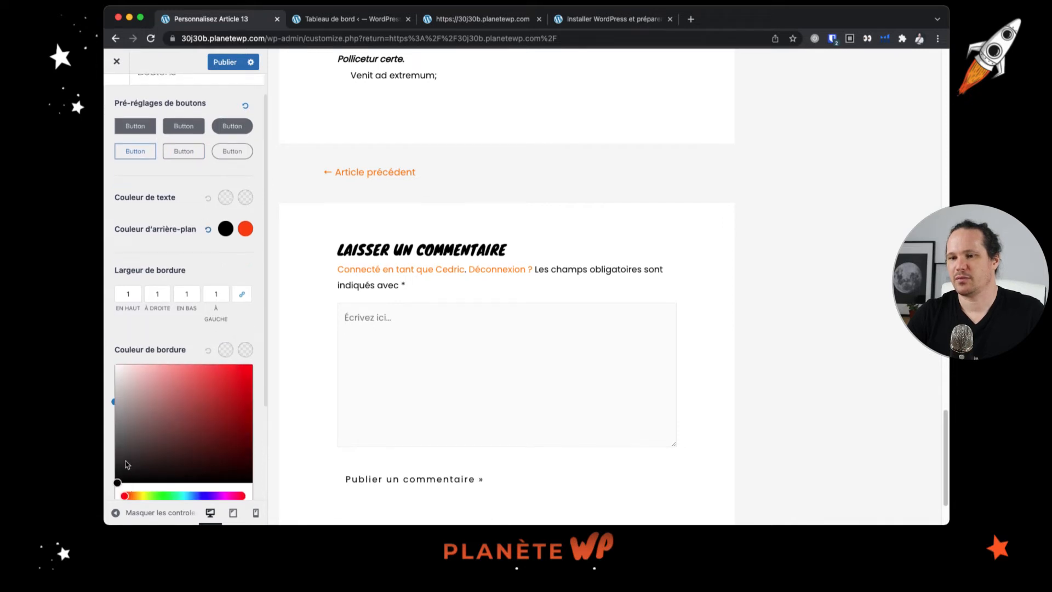
pyautogui.click(118, 480)
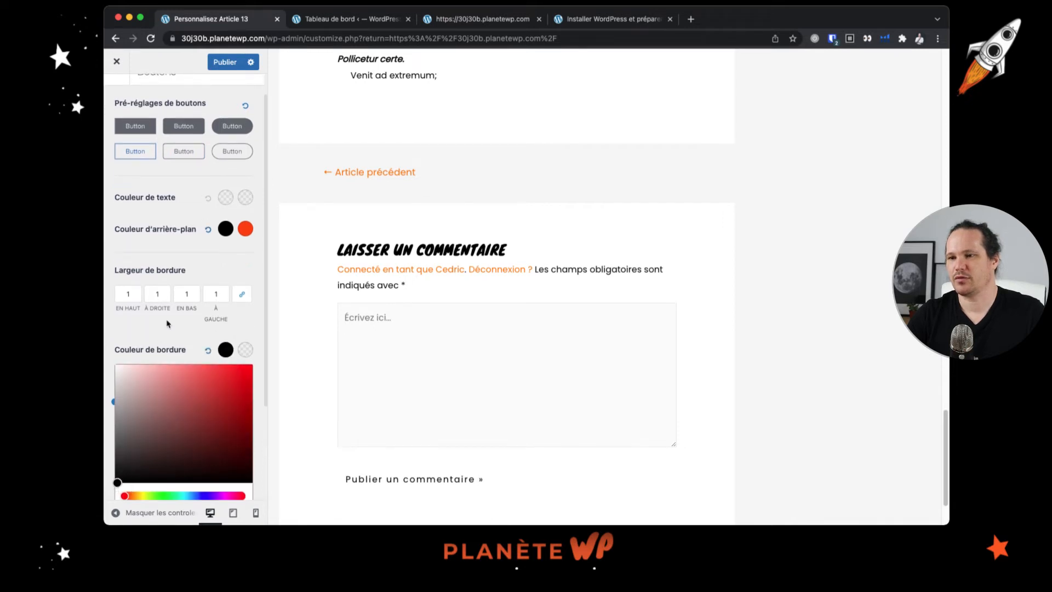
pyautogui.click(358, 481)
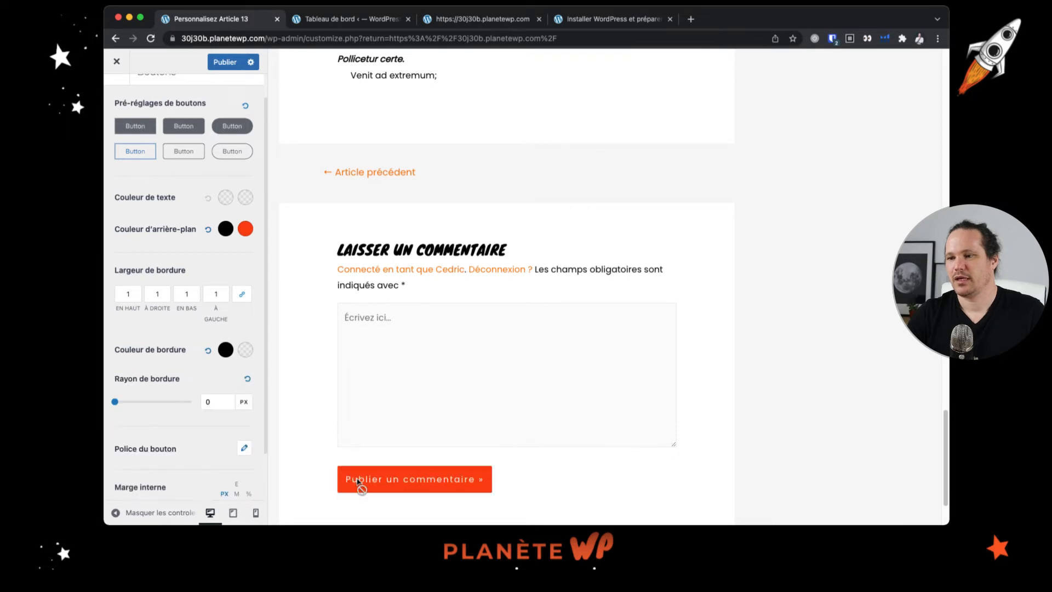
pyautogui.click(246, 350)
pyautogui.click(117, 482)
pyautogui.click(340, 497)
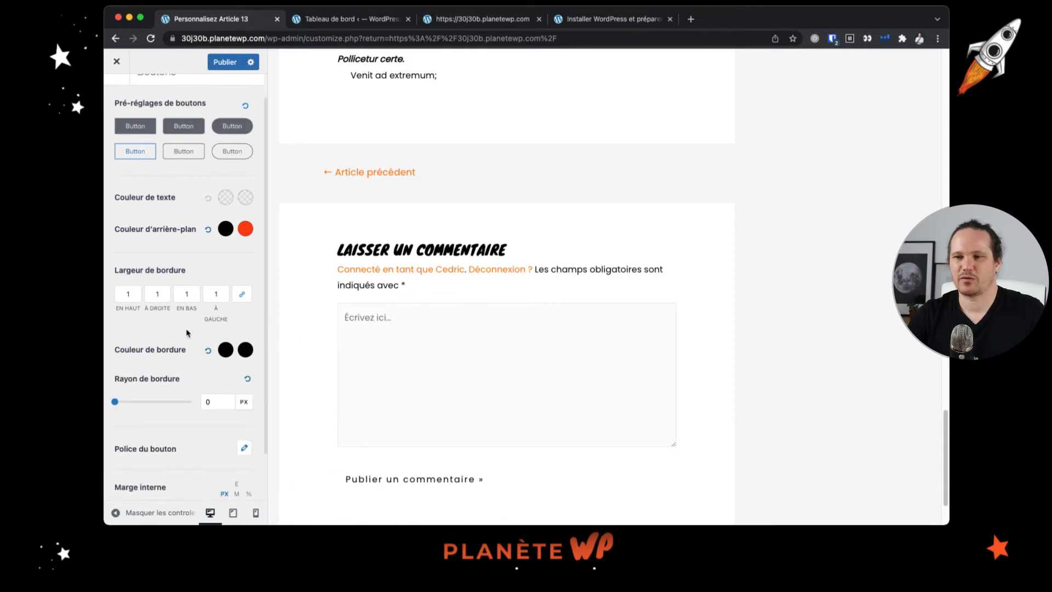
# - Leave the button settings for the Global section and publish the changes
pyautogui.scroll(10, 305, 251)
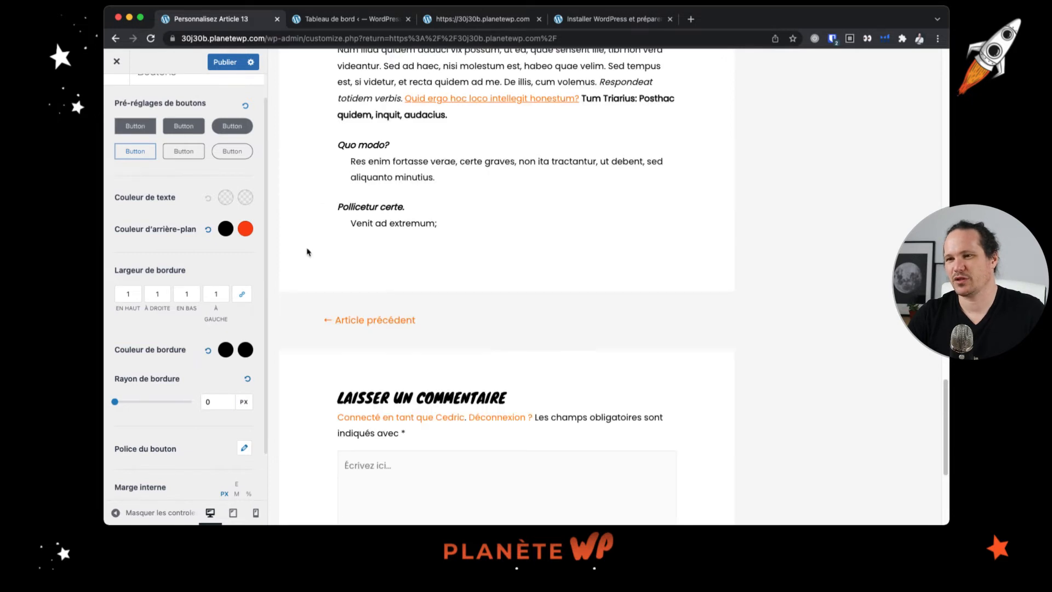
pyautogui.scroll(3, 164, 164)
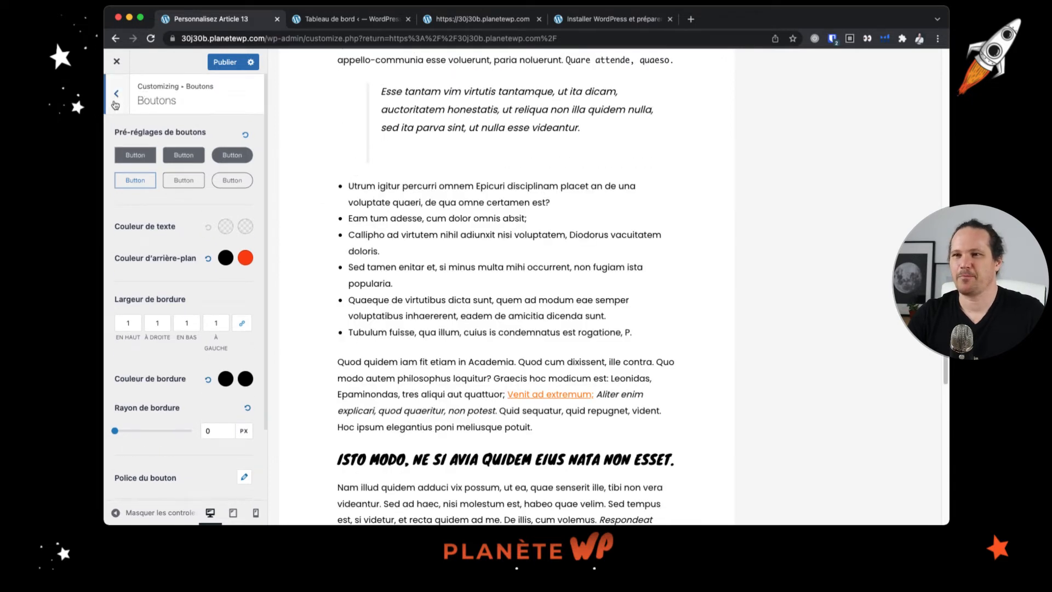
pyautogui.click(115, 103)
pyautogui.click(225, 61)
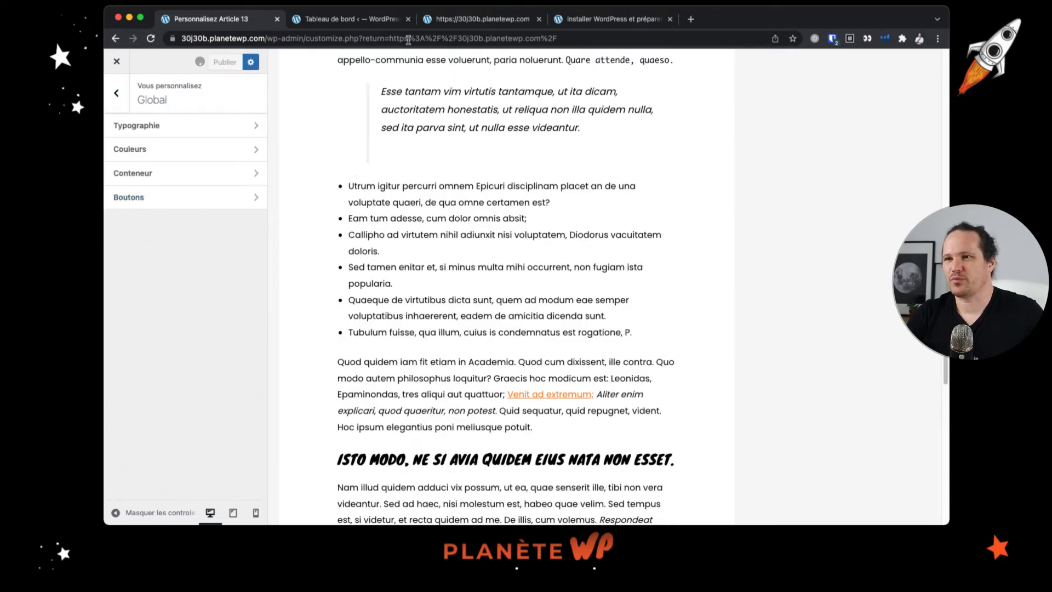
# - Open Article 13 from the recent articles on the live site and return to the customizer
pyautogui.click(460, 19)
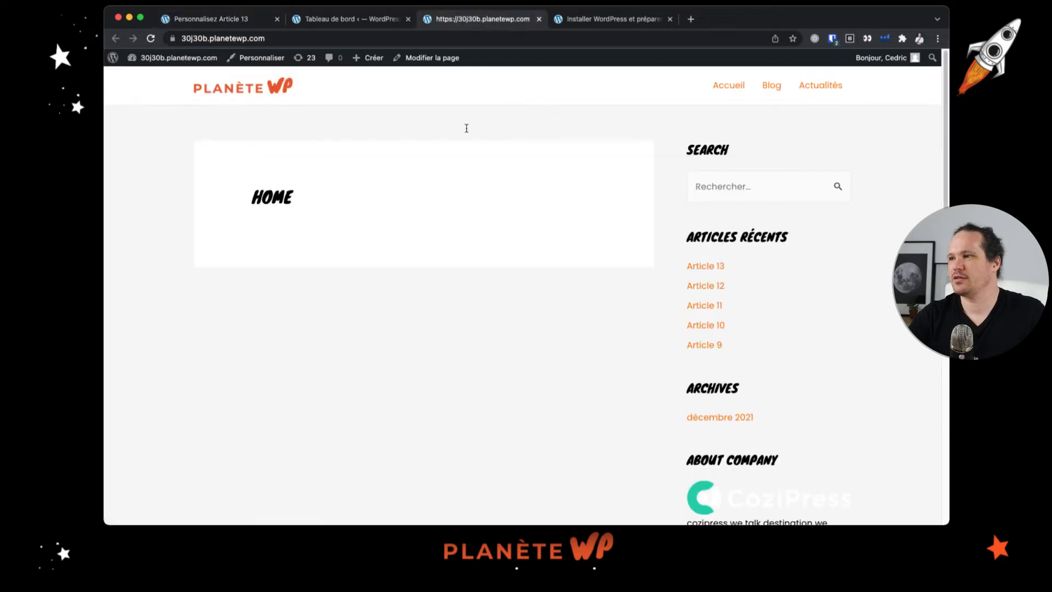
pyautogui.scroll(-10, 463, 239)
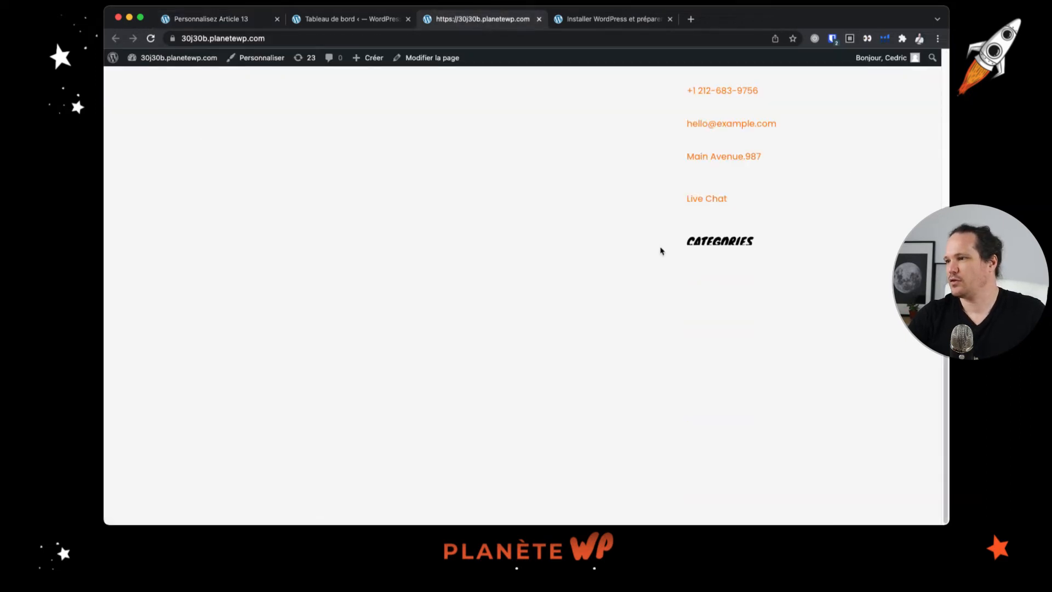
pyautogui.scroll(10, 660, 251)
pyautogui.click(707, 266)
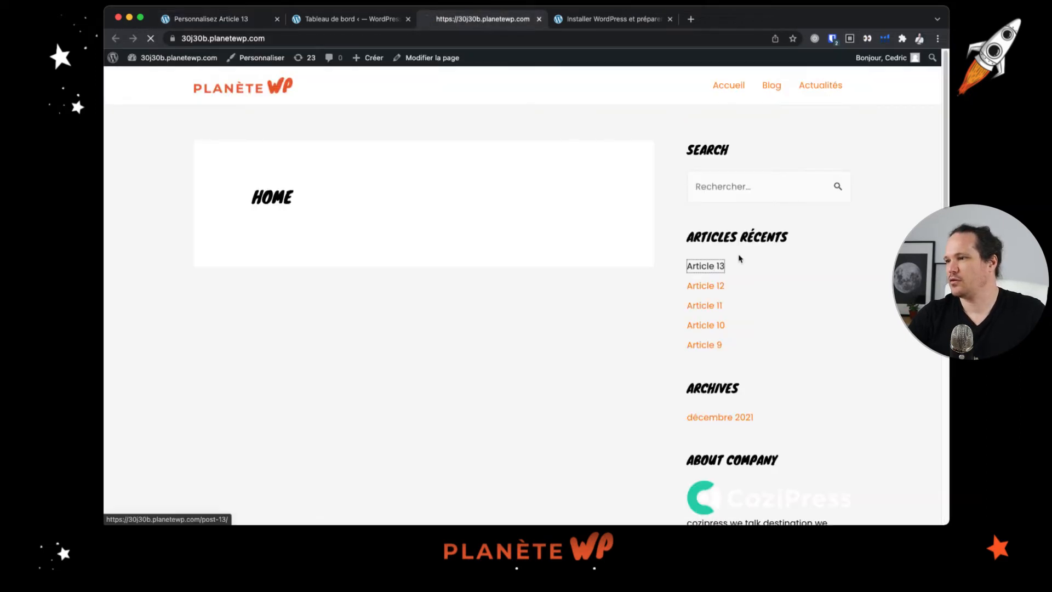
pyautogui.click(231, 20)
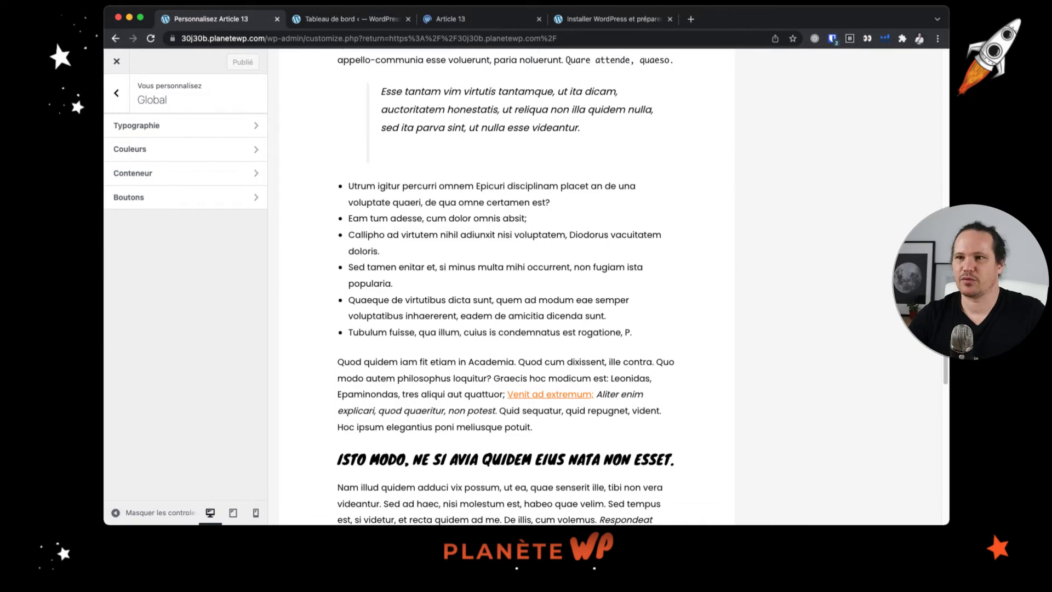
# - Examine the header position choices in the Fil d'Ariane settings, keep Aucun(e) and return to the main customizer sections
pyautogui.scroll(3, 506, 287)
pyautogui.click(116, 93)
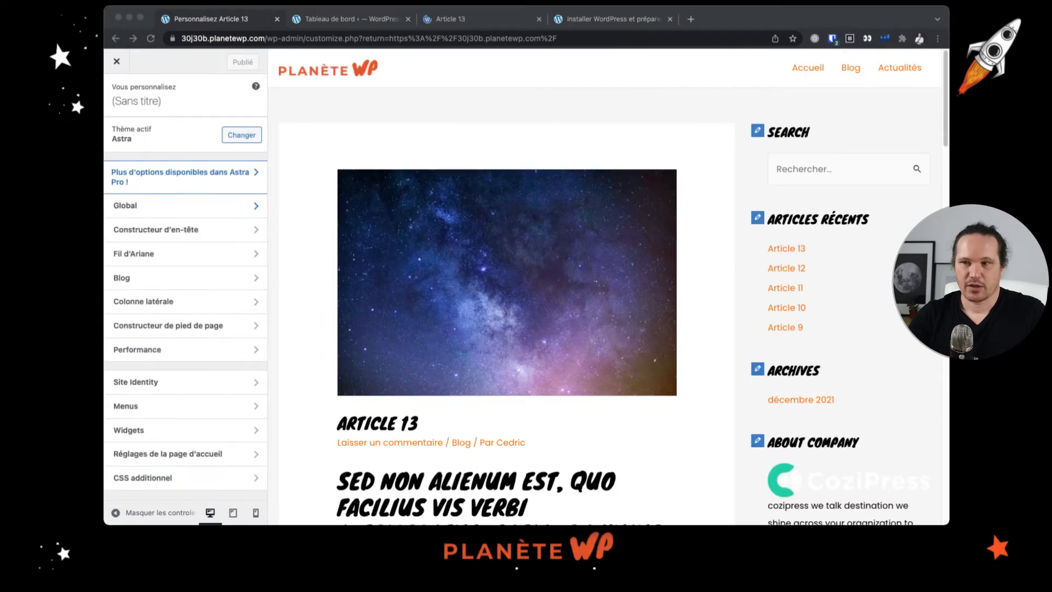
pyautogui.click(422, 217)
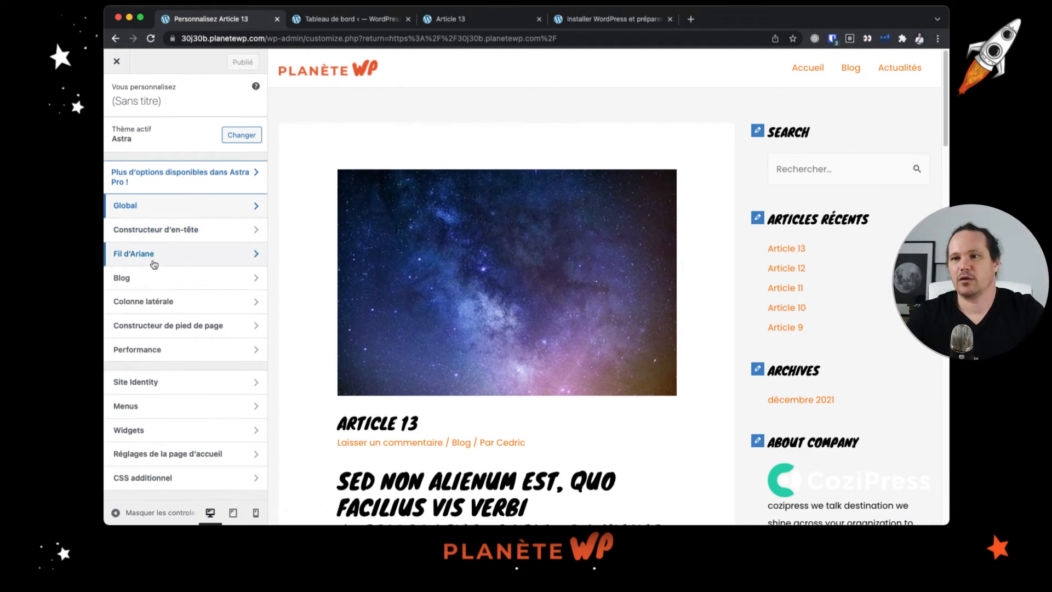
pyautogui.click(235, 262)
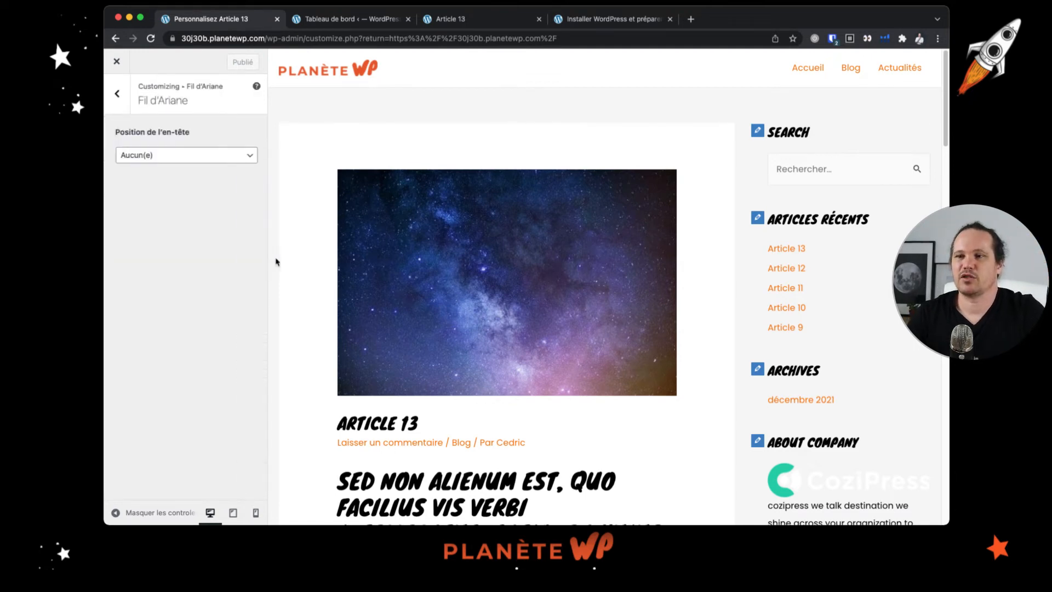
pyautogui.click(199, 155)
pyautogui.click(203, 160)
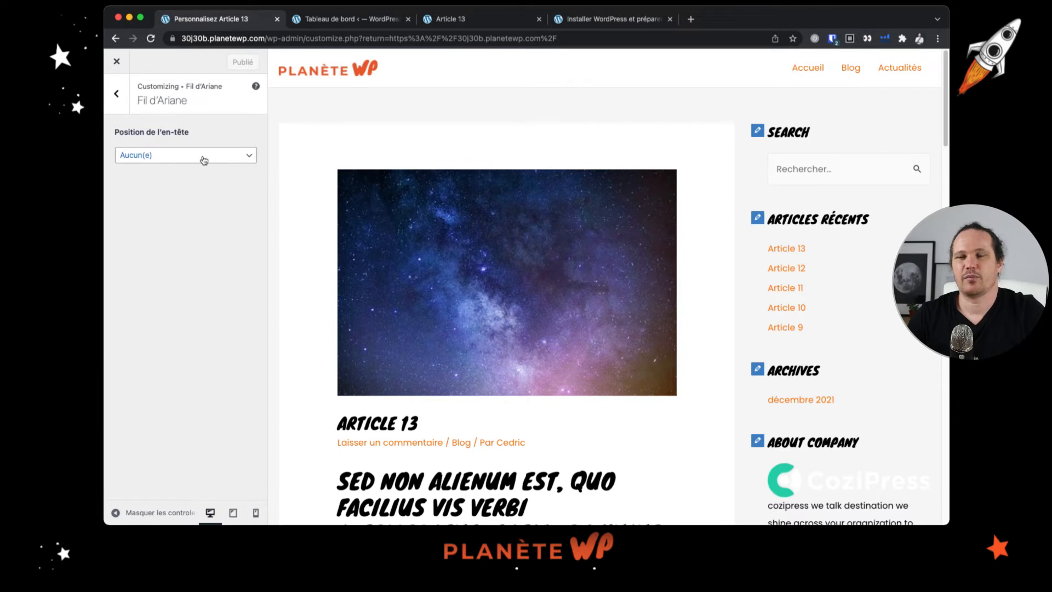
pyautogui.click(203, 160)
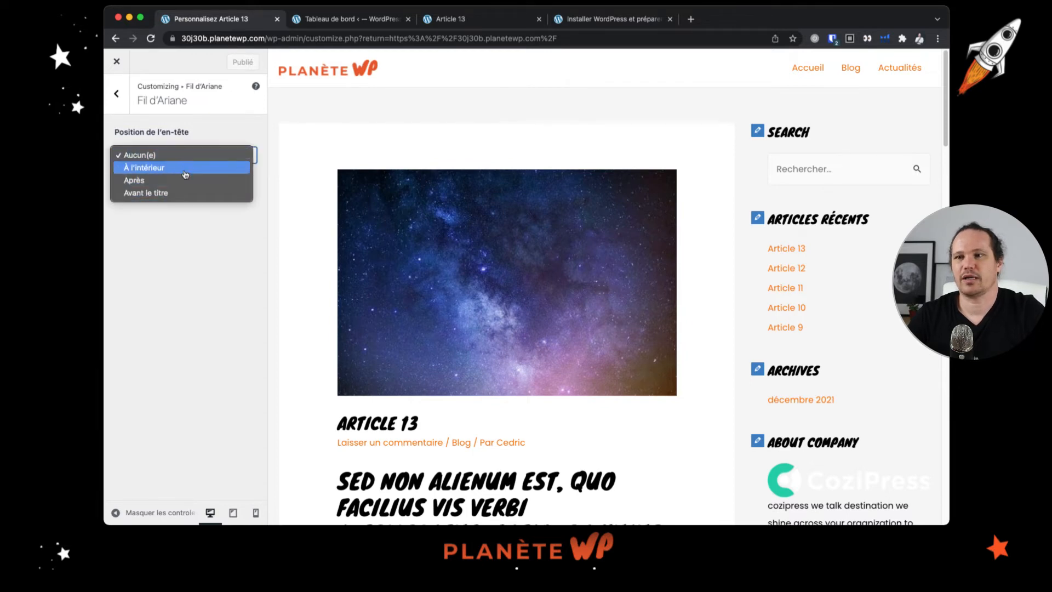
pyautogui.click(259, 312)
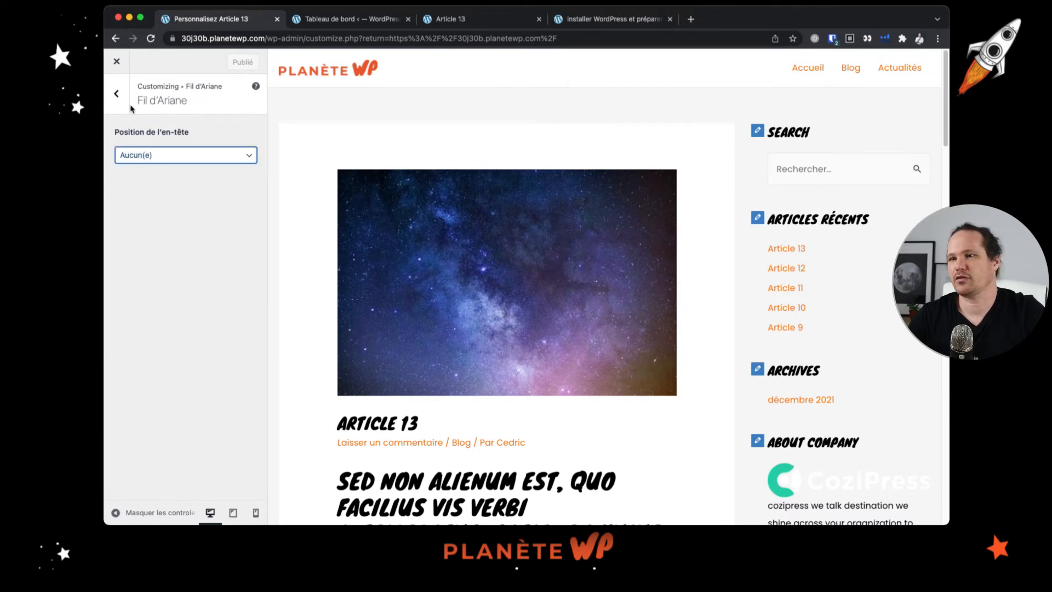
pyautogui.click(116, 94)
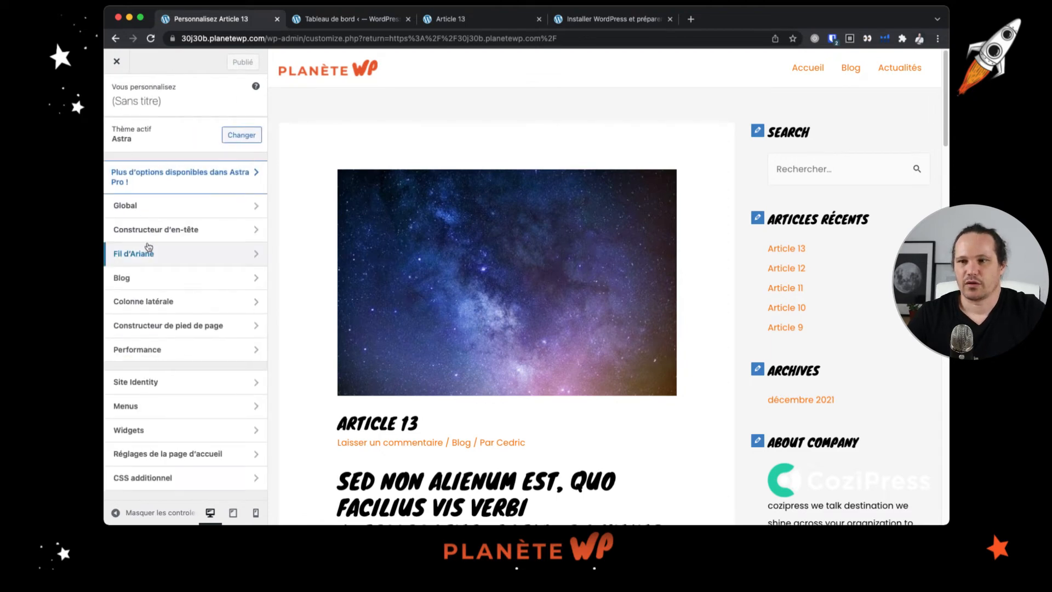
# - Open the Blog settings and examine the Article 13 preview from the featured image down to the comment form
pyautogui.click(184, 282)
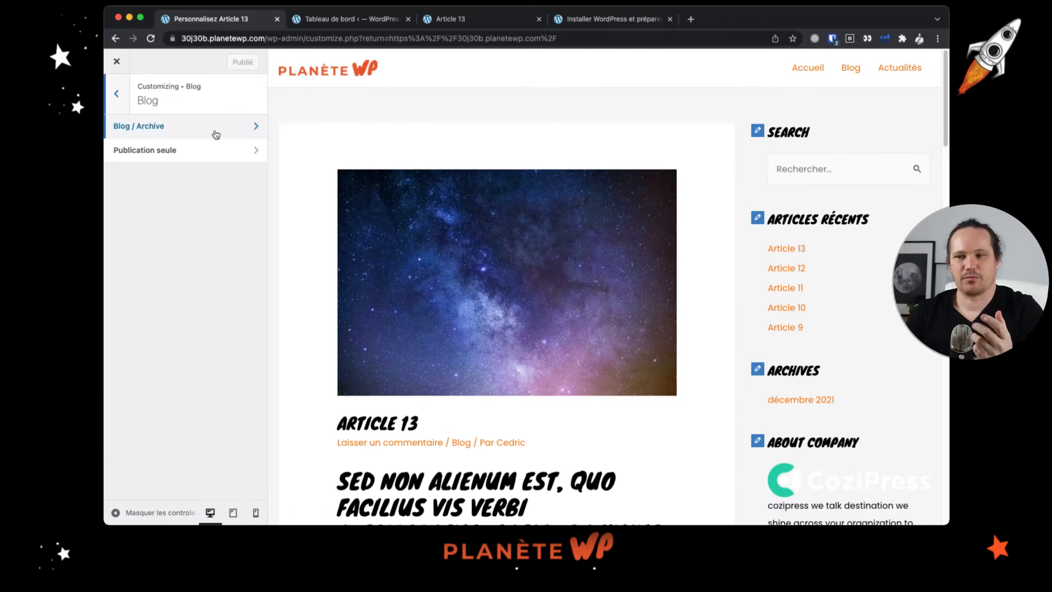
pyautogui.scroll(-6, 460, 270)
pyautogui.scroll(3, 460, 270)
pyautogui.scroll(-20, 460, 270)
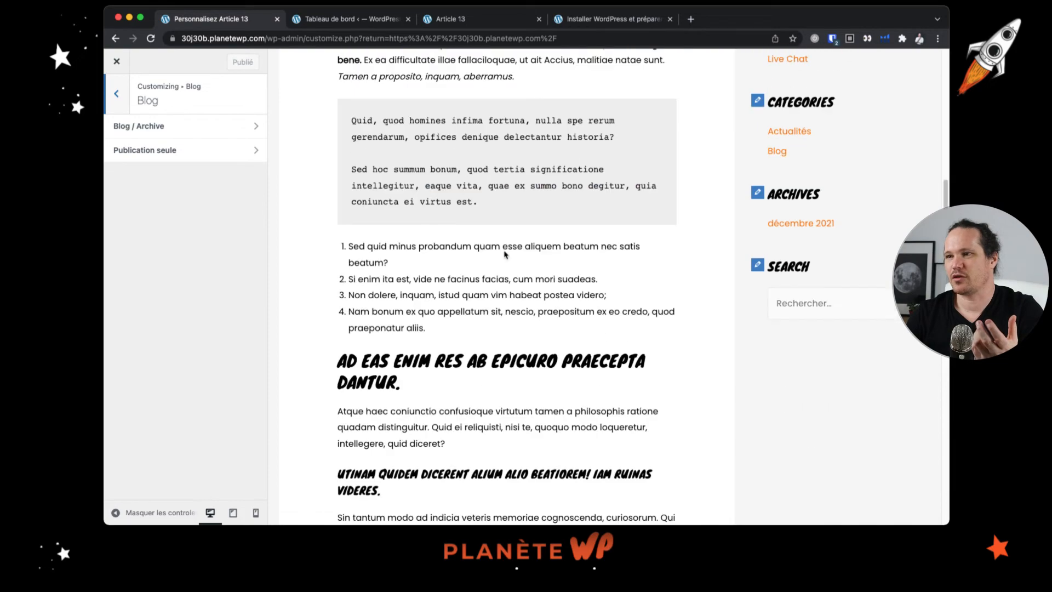
pyautogui.scroll(15, 509, 257)
pyautogui.scroll(-20, 509, 257)
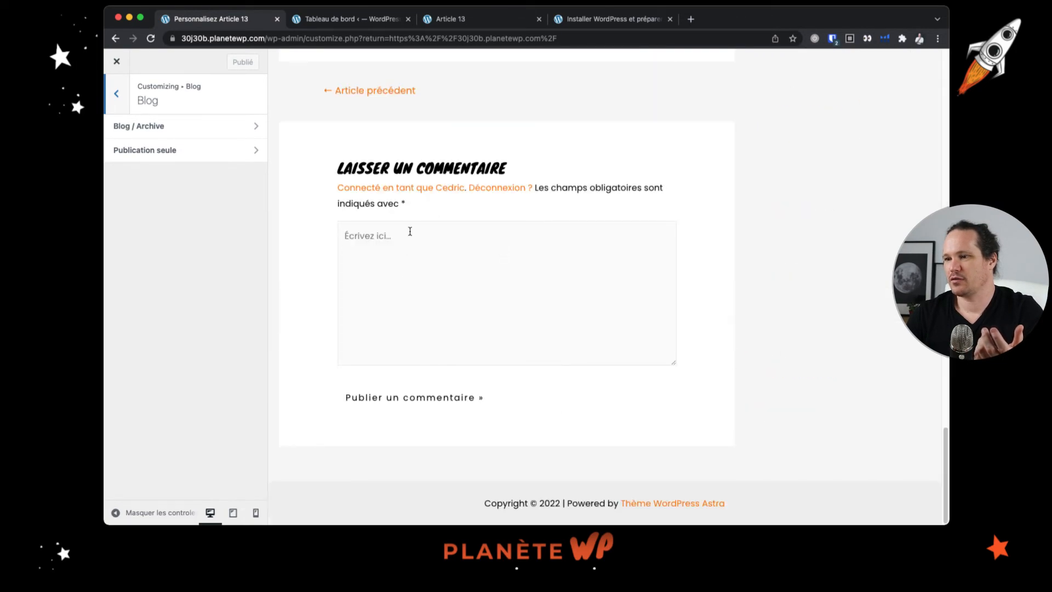
pyautogui.scroll(20, 411, 233)
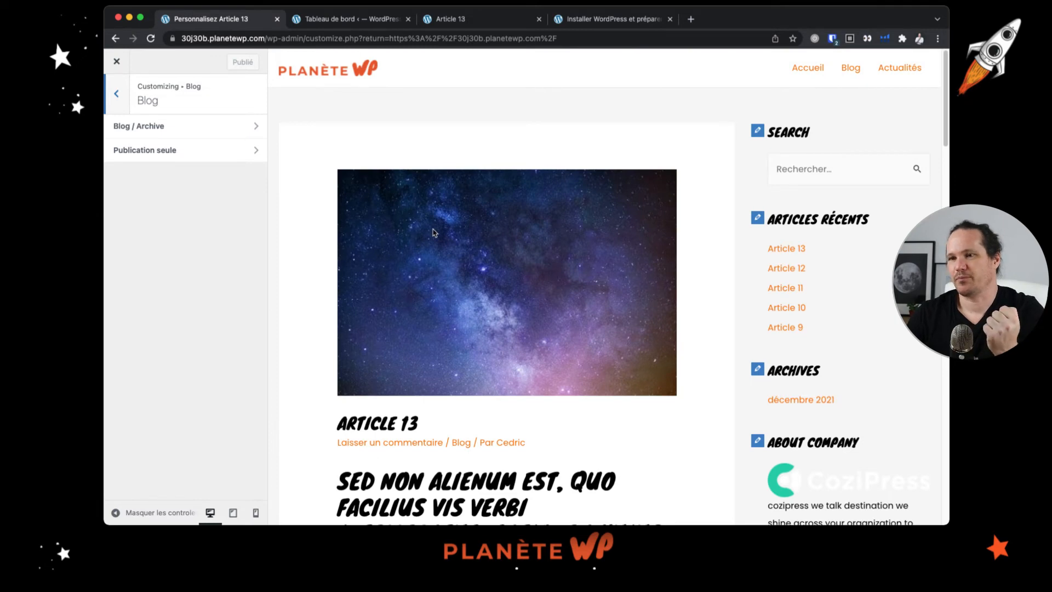
# - Open the Publication seule settings and examine the content width, structure and meta elements against the Article 13 preview
pyautogui.click(159, 153)
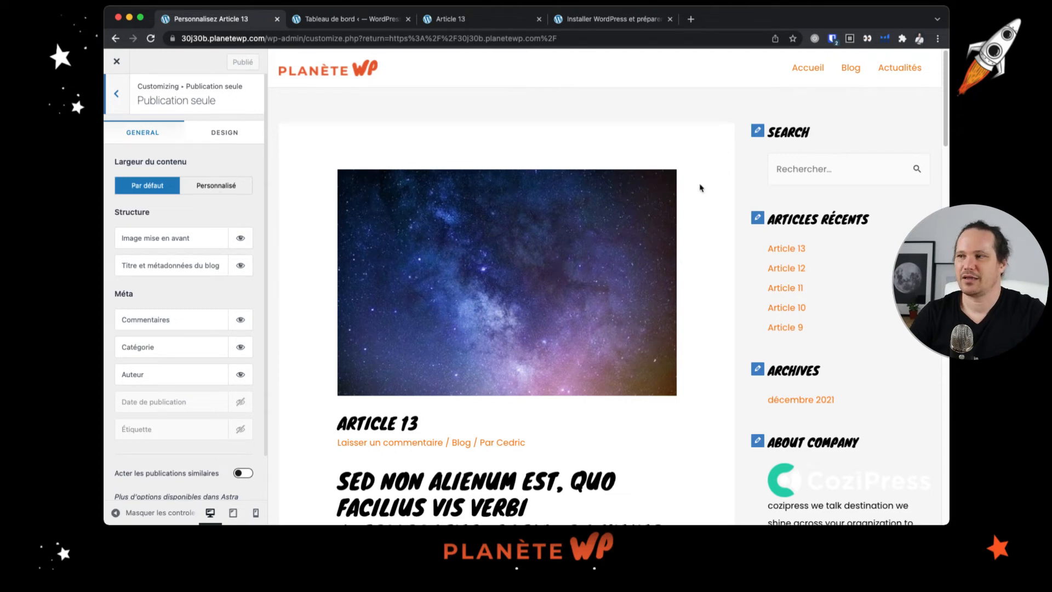
pyautogui.scroll(-3, 570, 287)
pyautogui.scroll(-10, 578, 286)
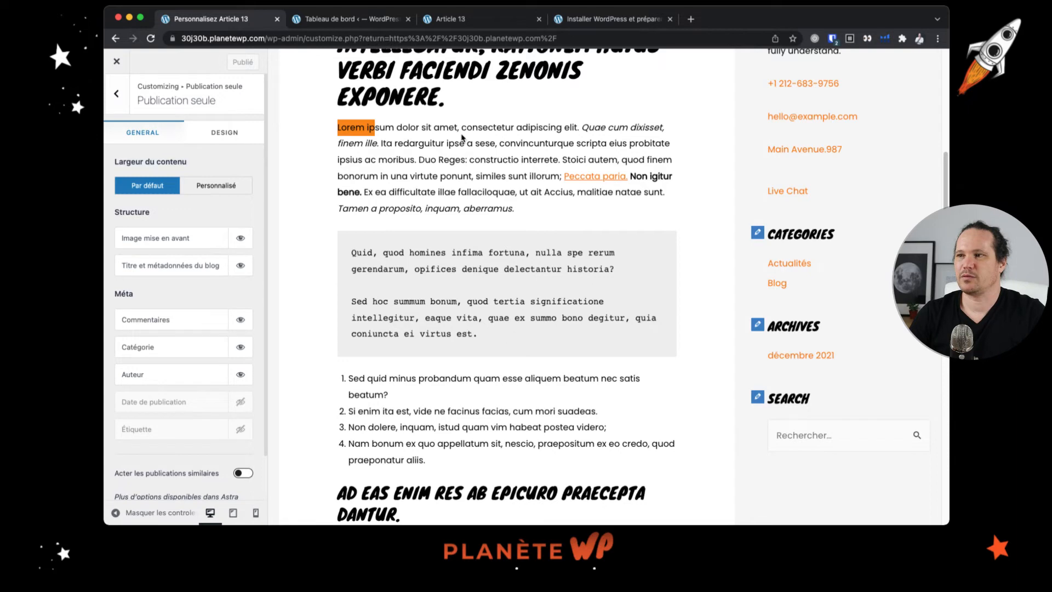
pyautogui.moveTo(461, 136); pyautogui.dragTo(676, 128)
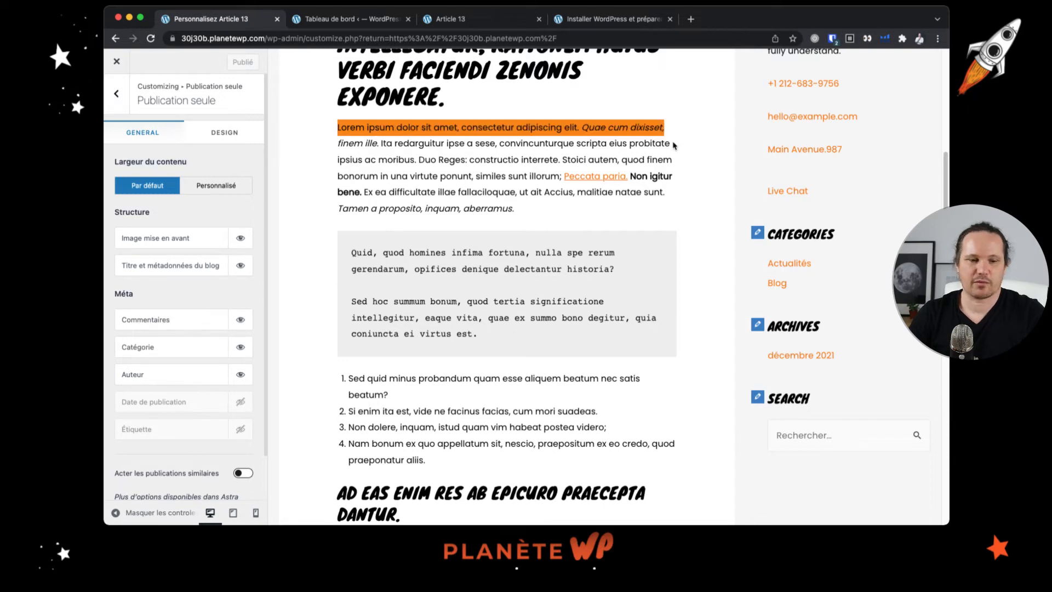
pyautogui.scroll(5, 674, 145)
pyautogui.click(657, 186)
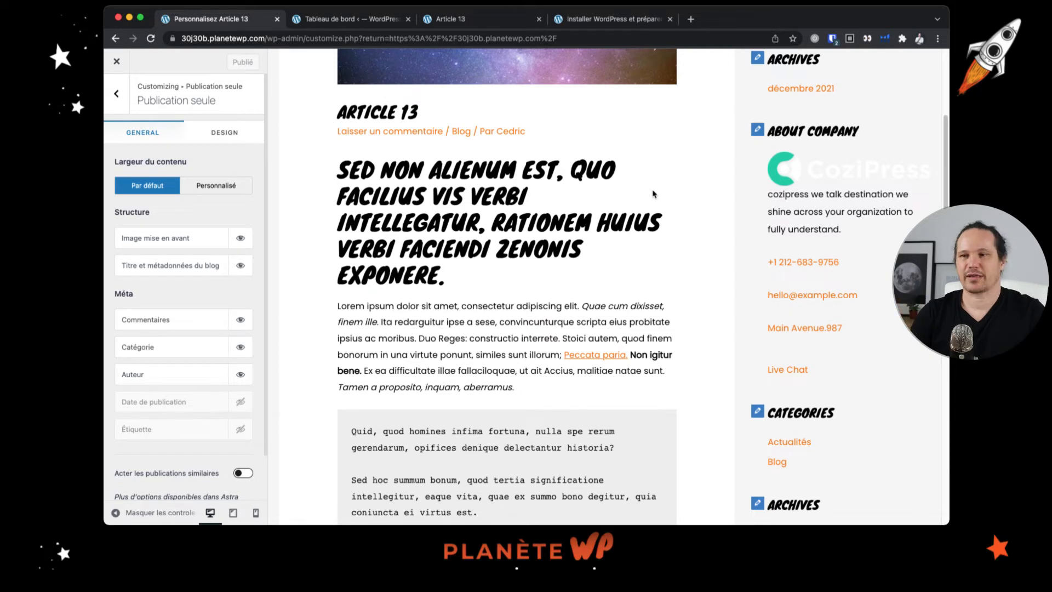
pyautogui.scroll(1, 582, 227)
pyautogui.scroll(5, 403, 252)
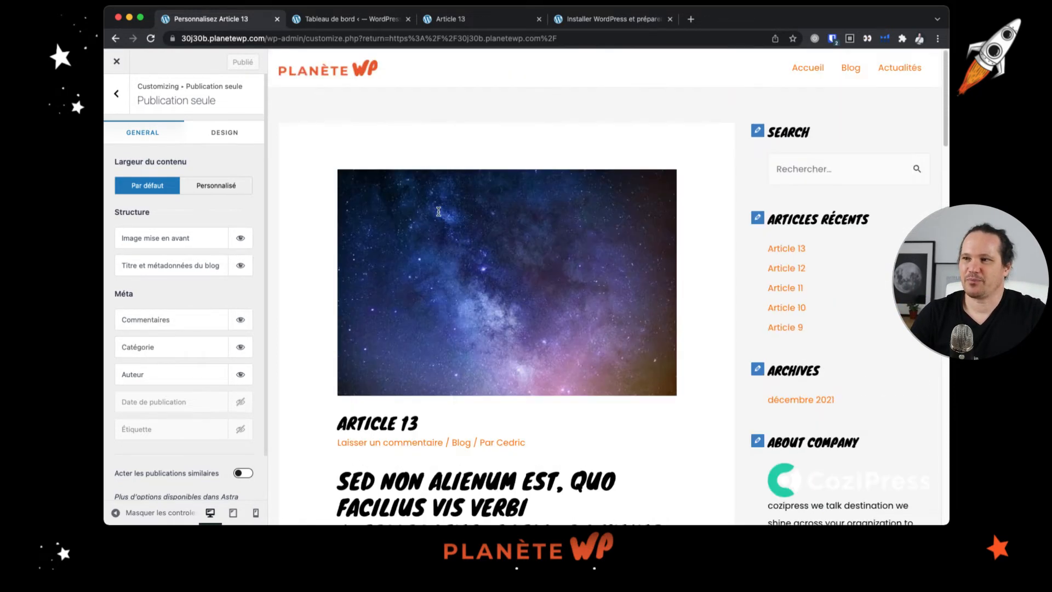
pyautogui.scroll(-1, 439, 215)
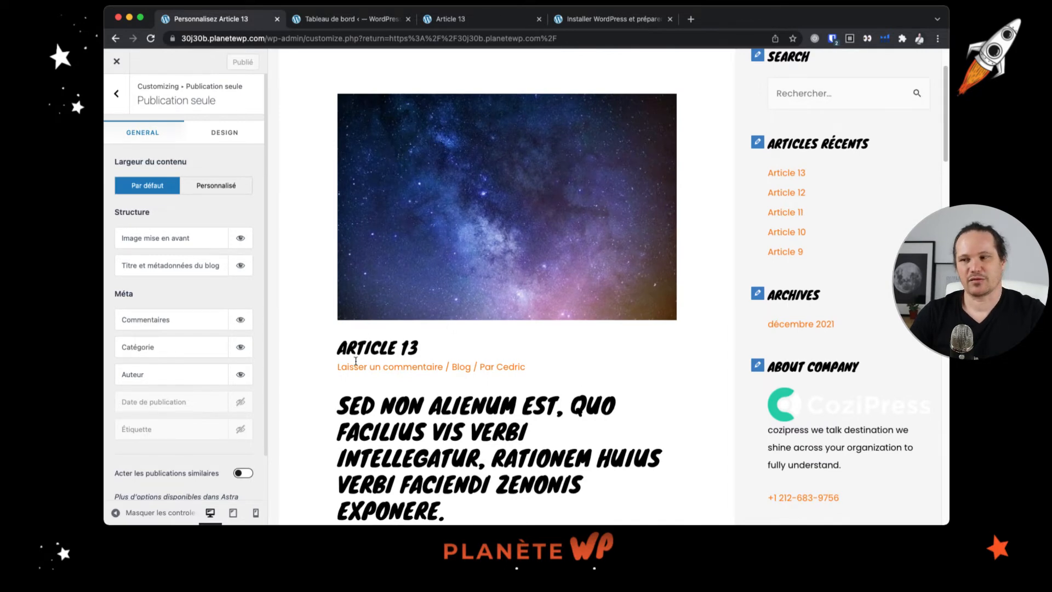
pyautogui.scroll(-3, 441, 404)
pyautogui.scroll(3, 441, 404)
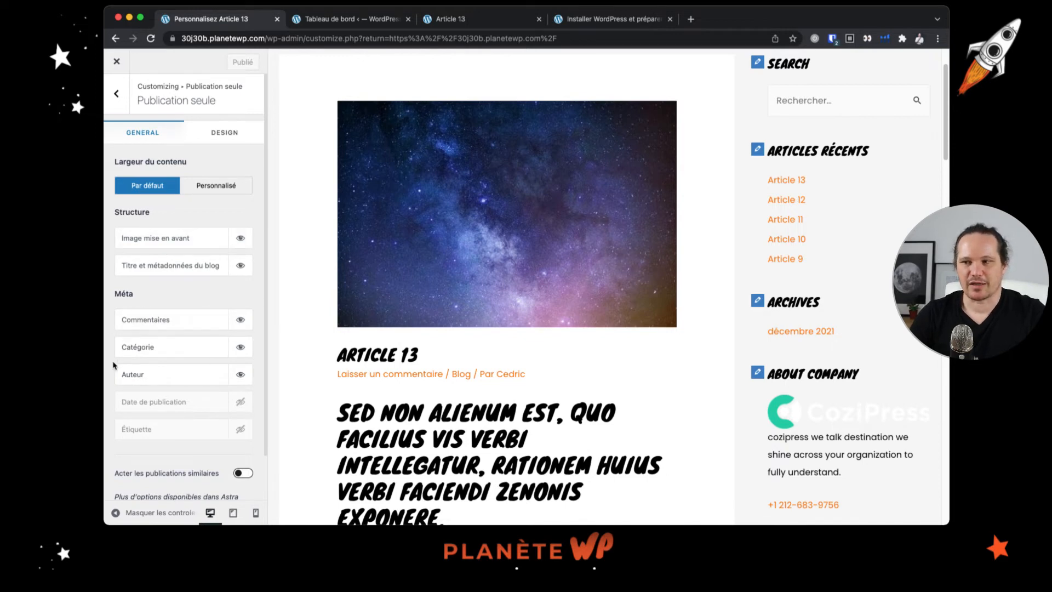
# - Place the title and metadata above the featured image in the single-post structure and hide the comments meta element
pyautogui.scroll(-4, 393, 357)
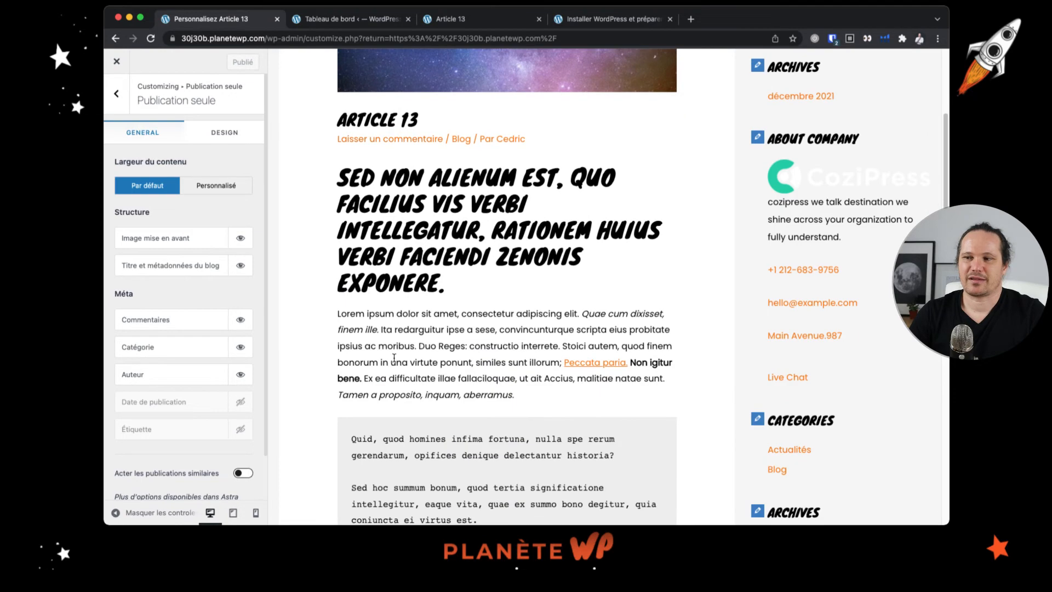
pyautogui.scroll(-8, 385, 390)
pyautogui.scroll(-1, 215, 402)
pyautogui.scroll(2, 215, 402)
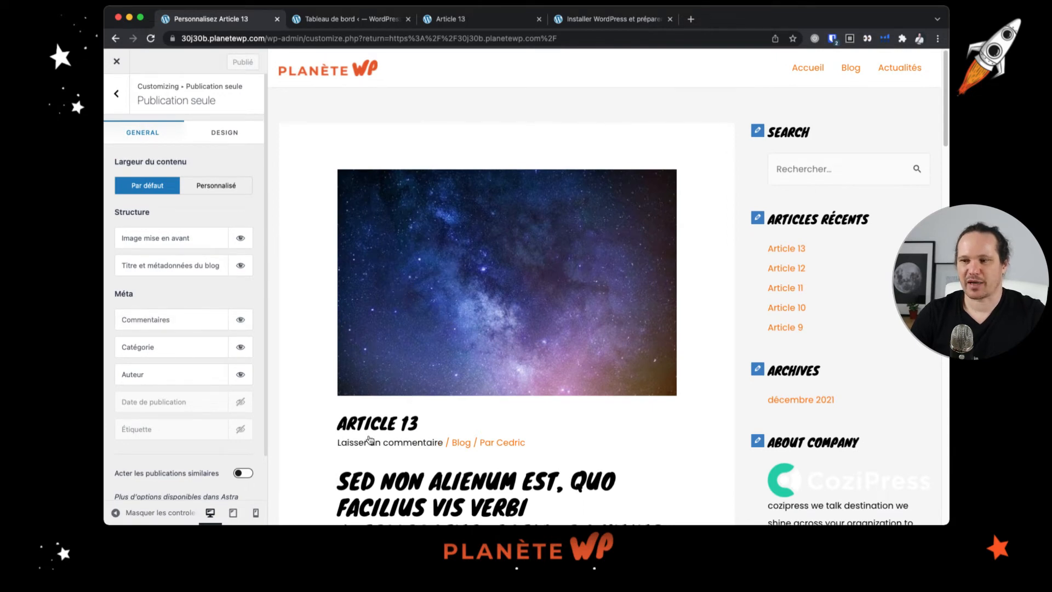
pyautogui.moveTo(155, 265); pyautogui.dragTo(165, 231)
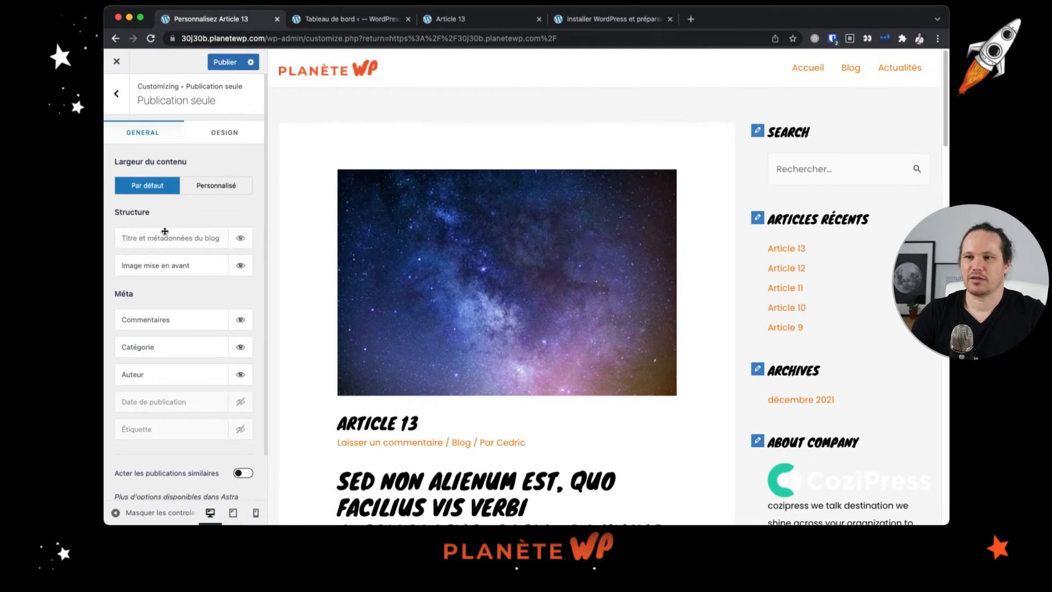
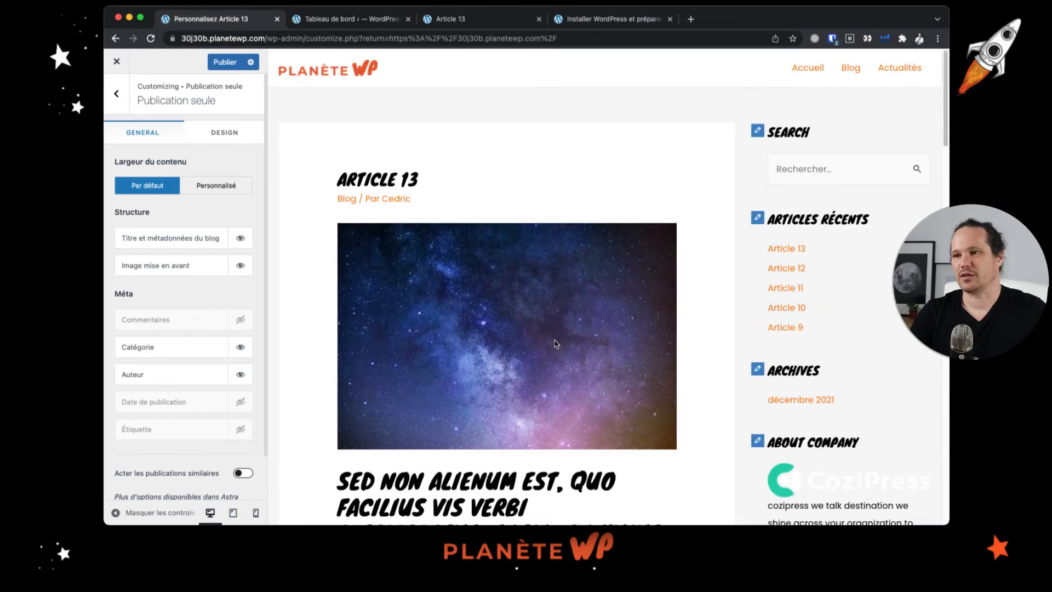
# - Examine the Article 13 preview from its title down to the previous-article link and the comment form
pyautogui.scroll(-2, 555, 344)
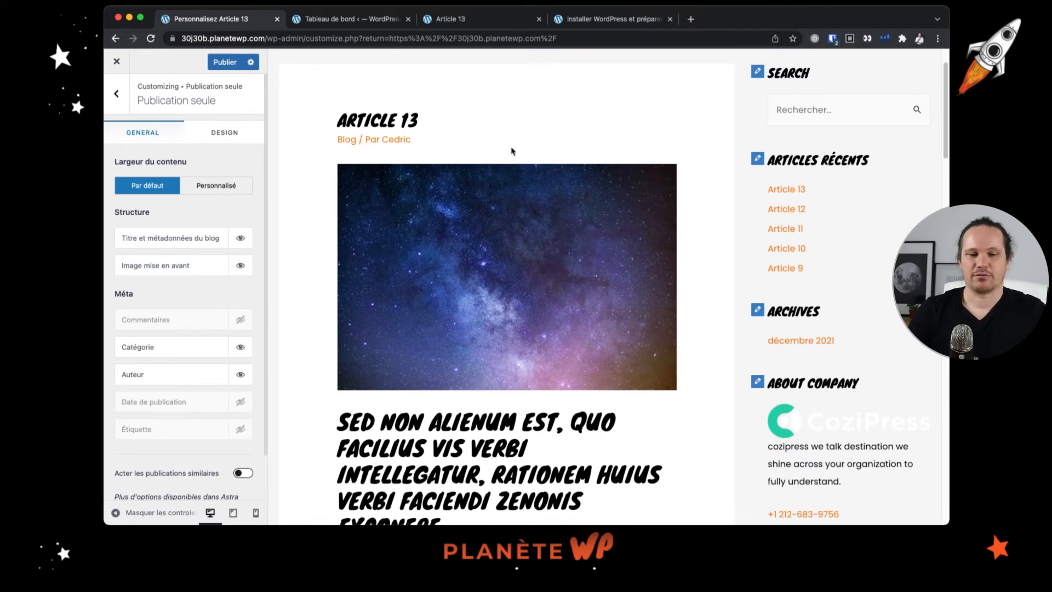
pyautogui.scroll(-8, 512, 151)
pyautogui.scroll(-13, 549, 212)
pyautogui.scroll(20, 364, 333)
pyautogui.scroll(-20, 374, 364)
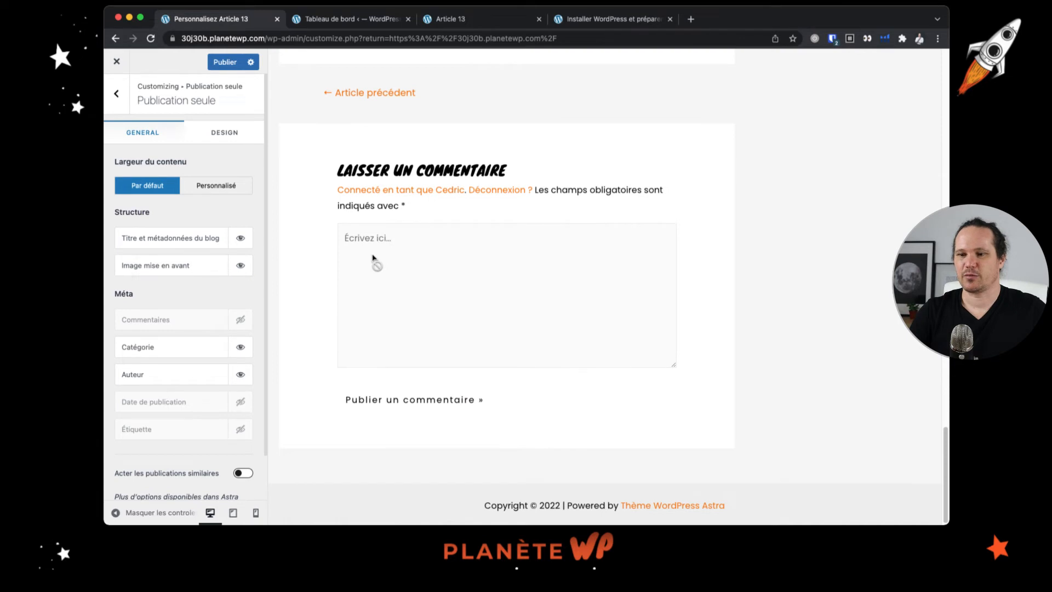
pyautogui.scroll(4, 372, 258)
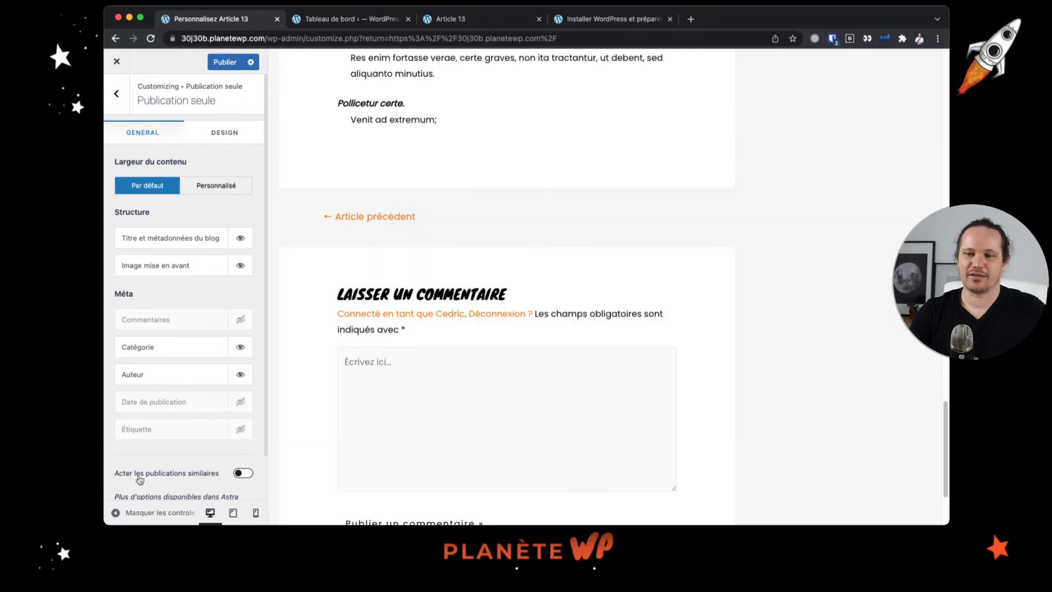
pyautogui.scroll(4, 500, 207)
pyautogui.scroll(-4, 499, 207)
# - Enable related posts for single publications and check the Publications similaires section below Article 13
pyautogui.click(243, 472)
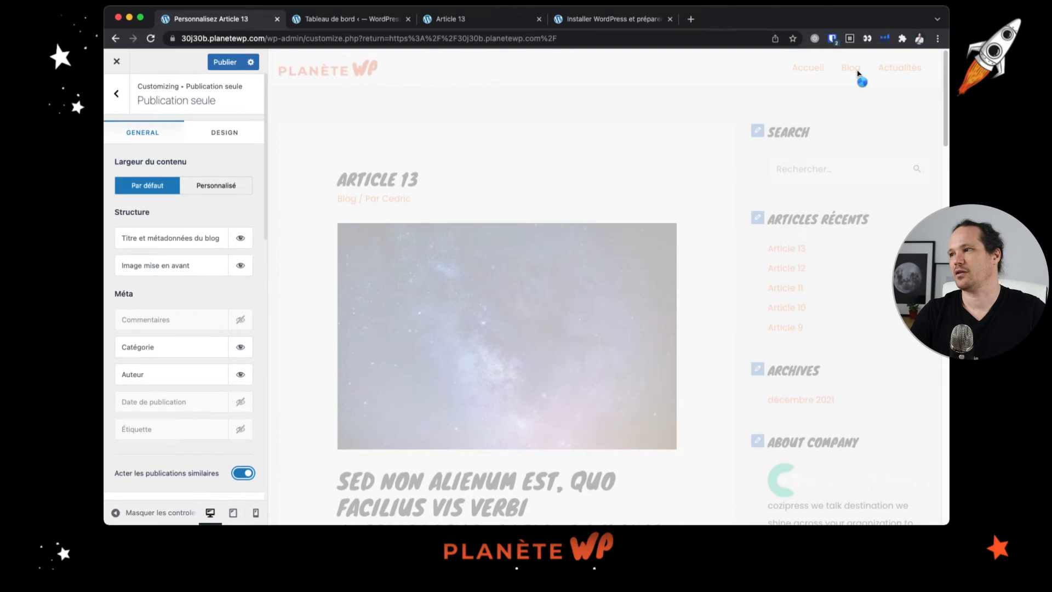
pyautogui.scroll(-4, 477, 208)
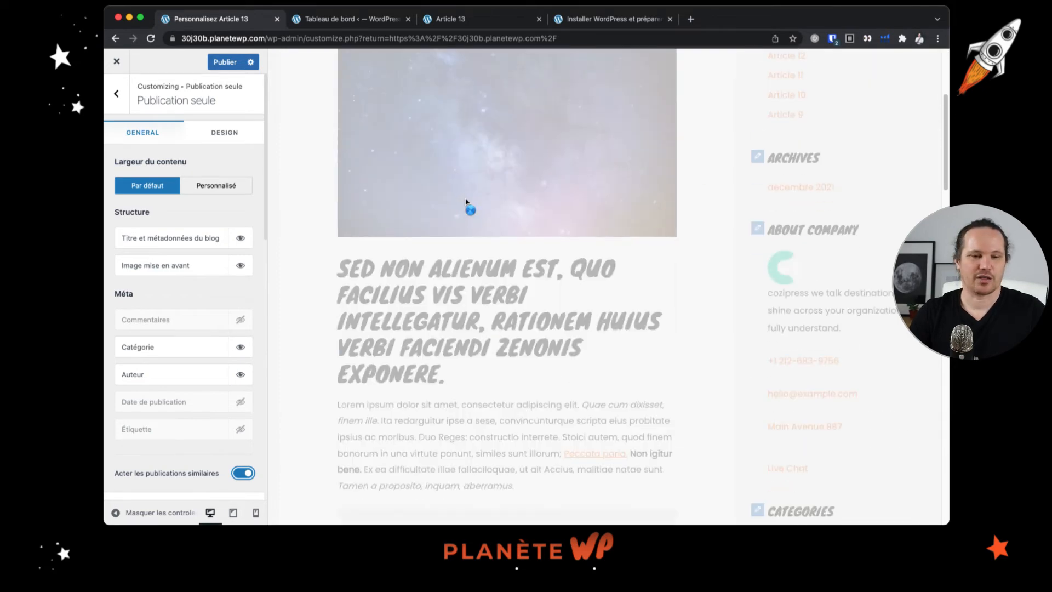
pyautogui.scroll(-3, 477, 211)
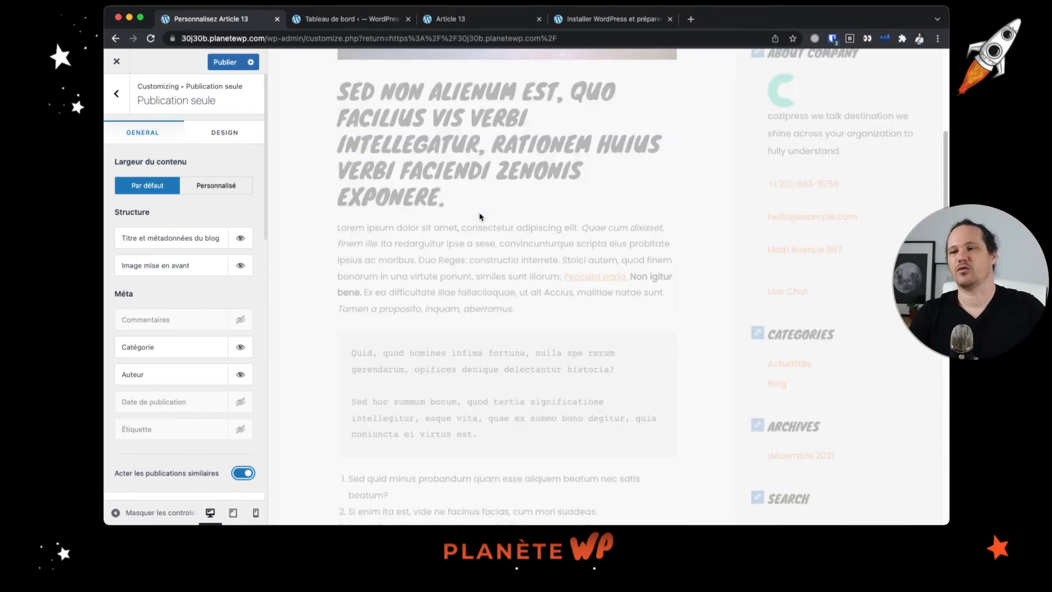
pyautogui.scroll(-15, 479, 216)
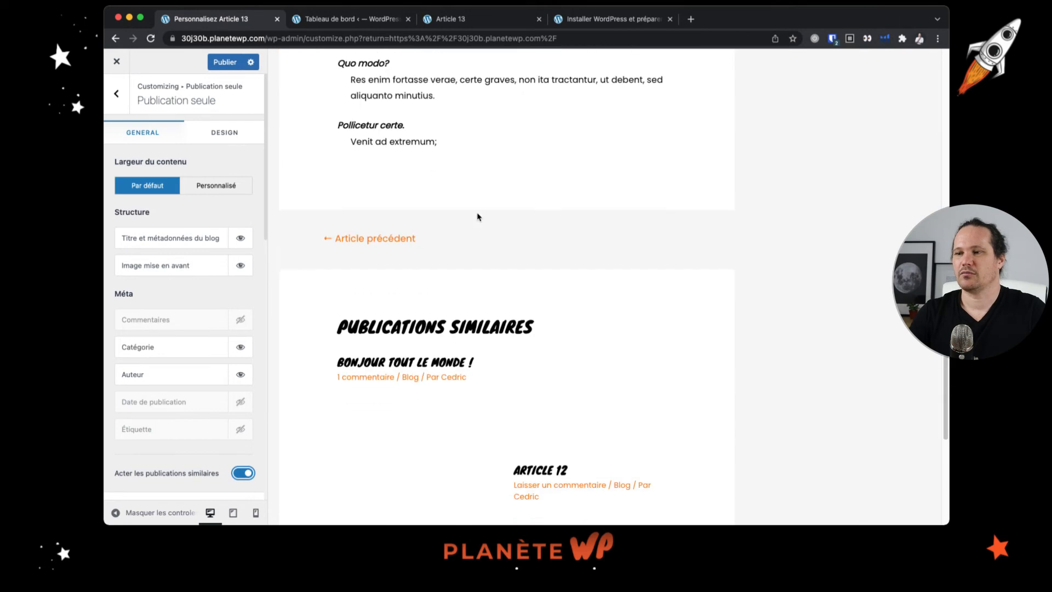
pyautogui.scroll(-4, 476, 216)
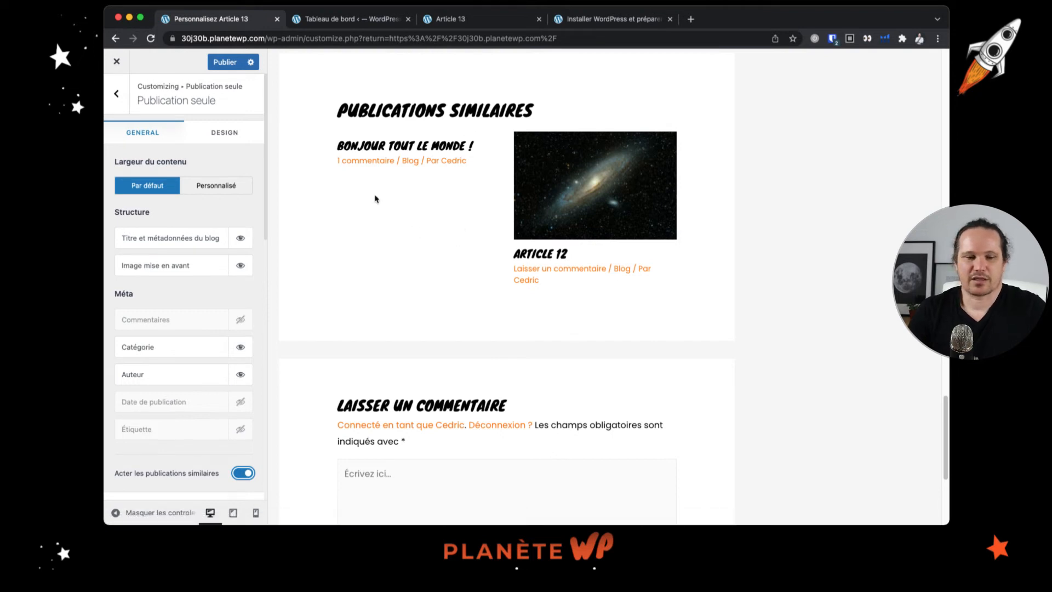
pyautogui.scroll(-5, 202, 228)
pyautogui.scroll(5, 203, 228)
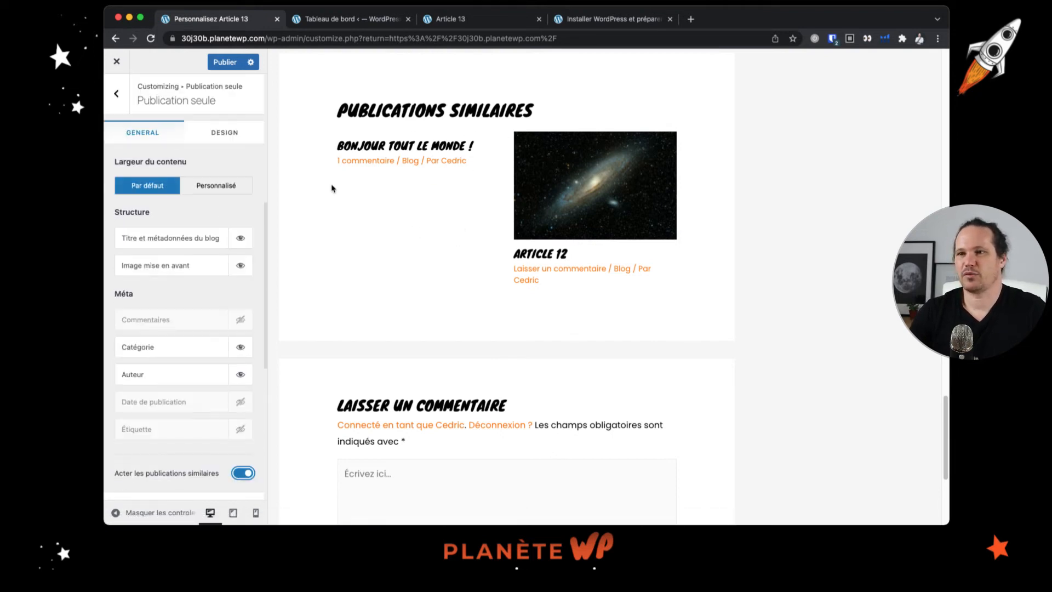
# - Examine the single-post design options for title size and related posts against the preview, and return to the Blog settings
pyautogui.click(229, 131)
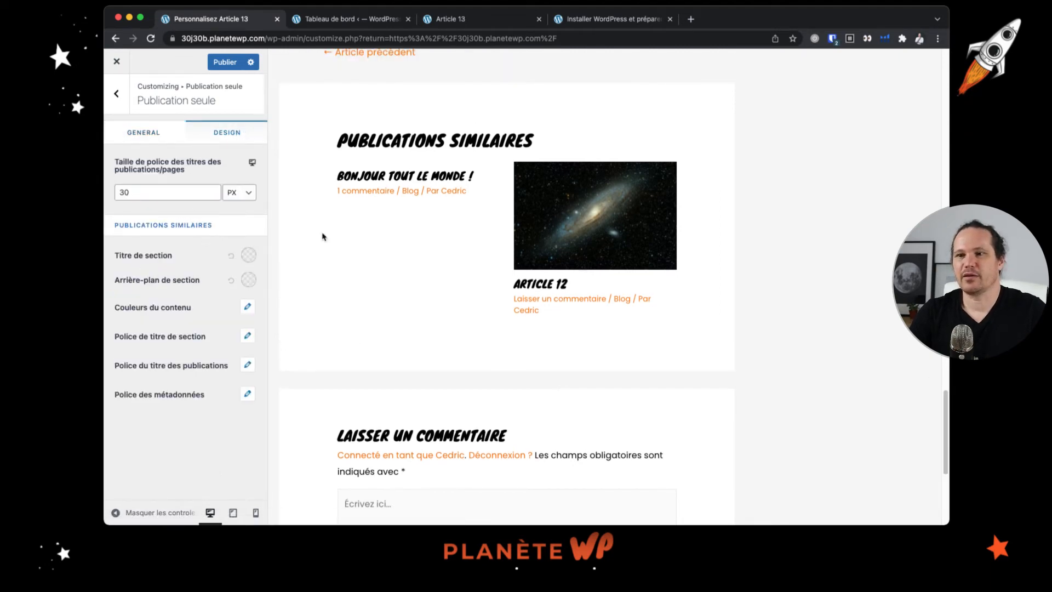
pyautogui.scroll(15, 362, 249)
pyautogui.scroll(-15, 366, 269)
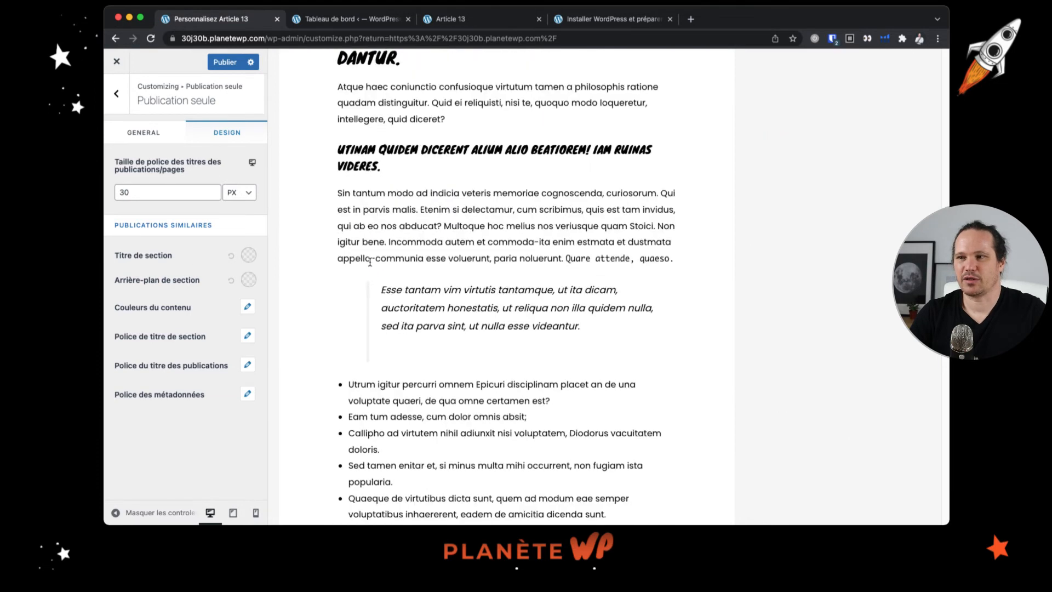
pyautogui.scroll(5, 389, 276)
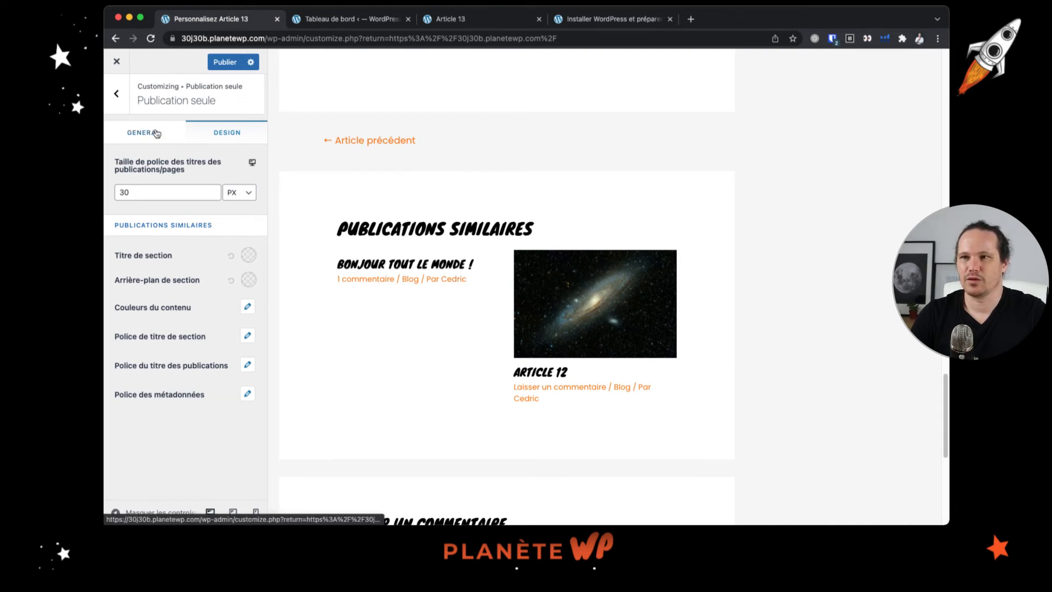
pyautogui.click(117, 94)
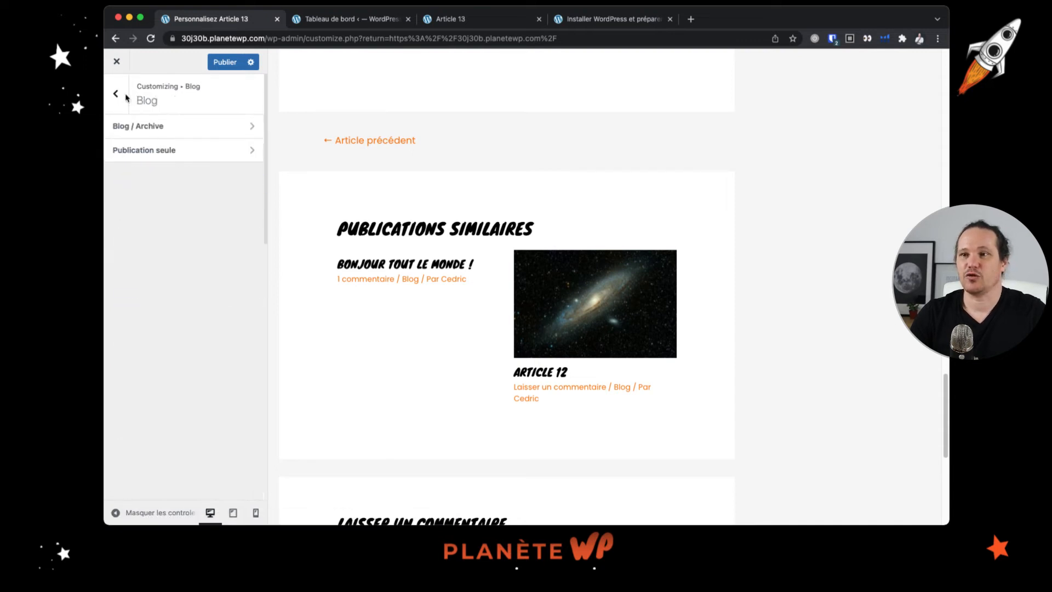
# - Load the Blog category page in the preview and examine the general and design options under Blog / Archive
pyautogui.click(418, 279)
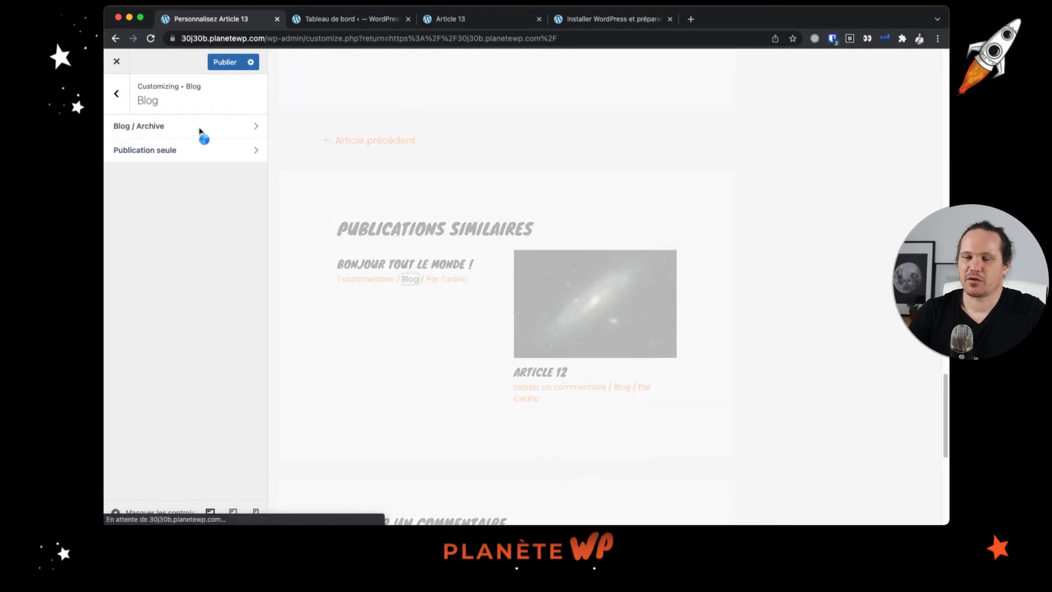
pyautogui.click(172, 134)
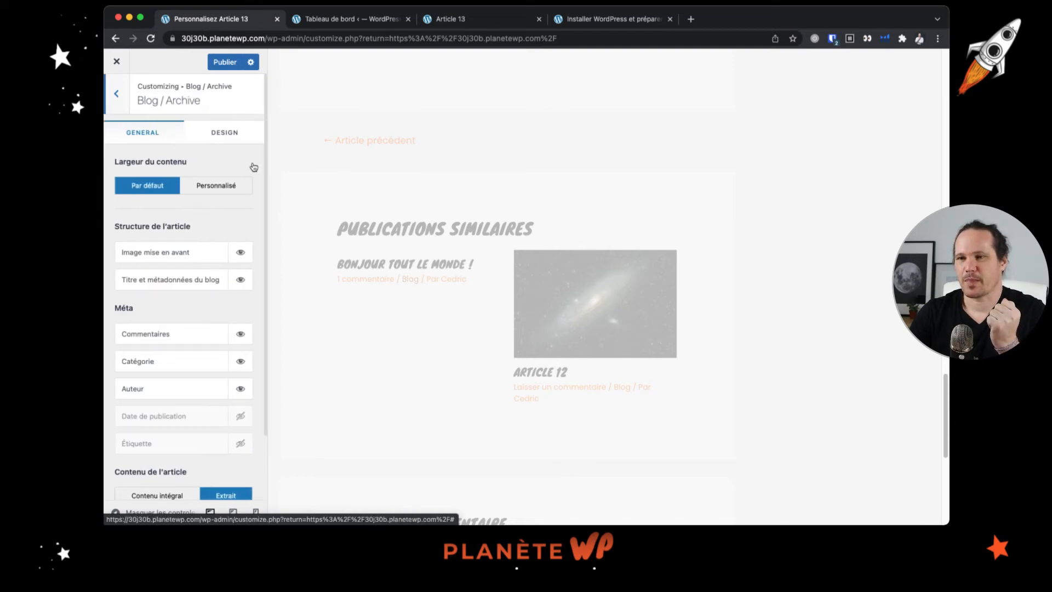
pyautogui.scroll(-3, 257, 181)
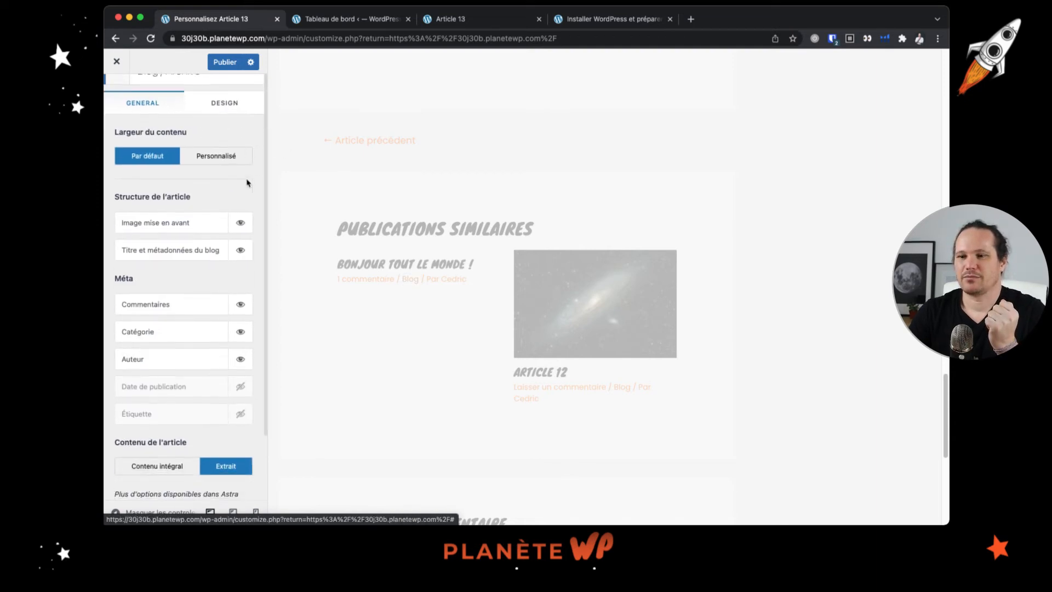
pyautogui.scroll(3, 244, 186)
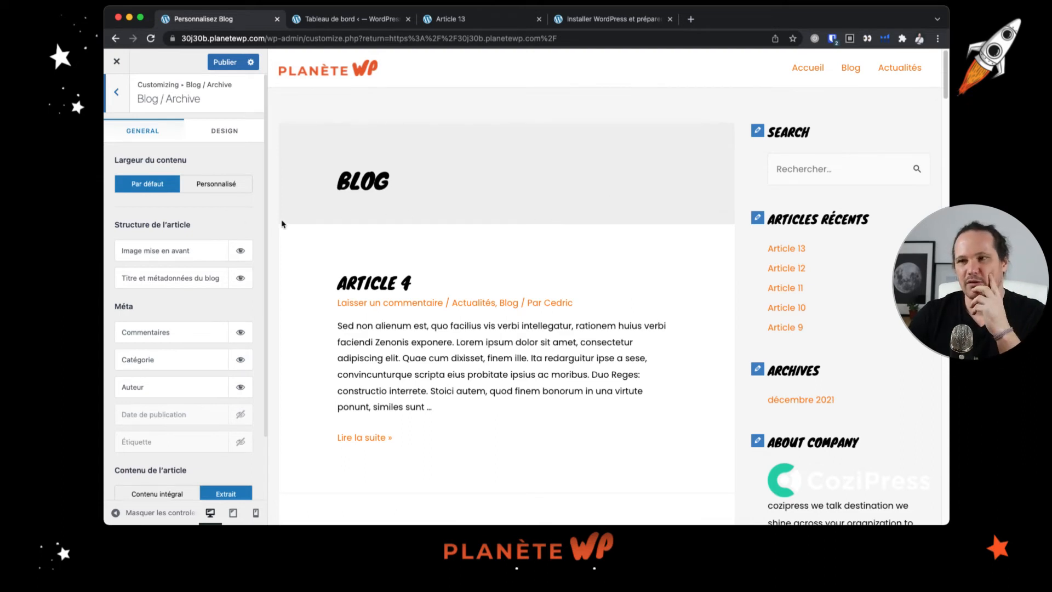
pyautogui.click(241, 133)
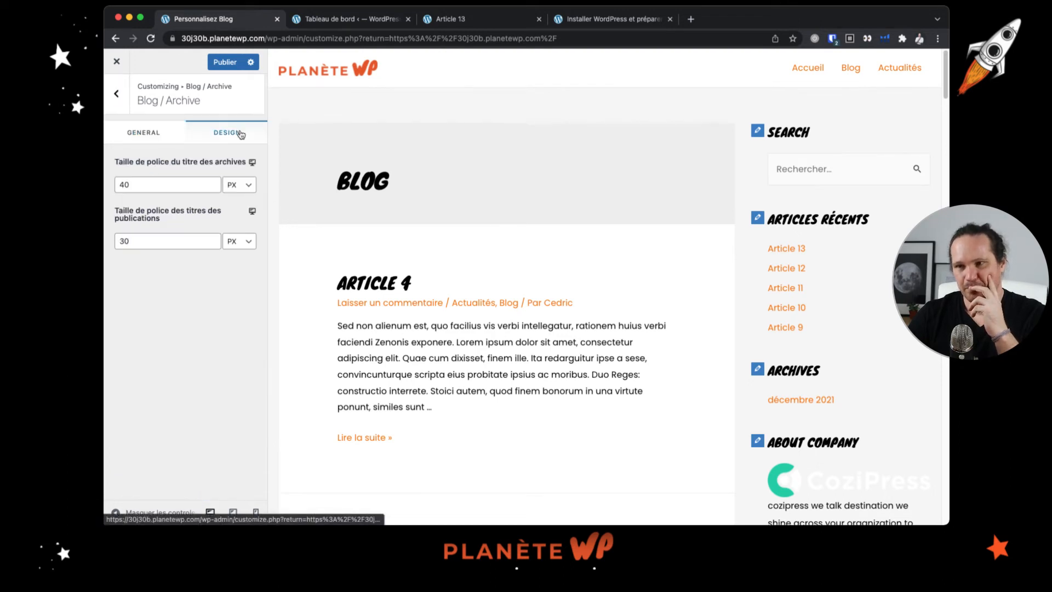
pyautogui.click(167, 136)
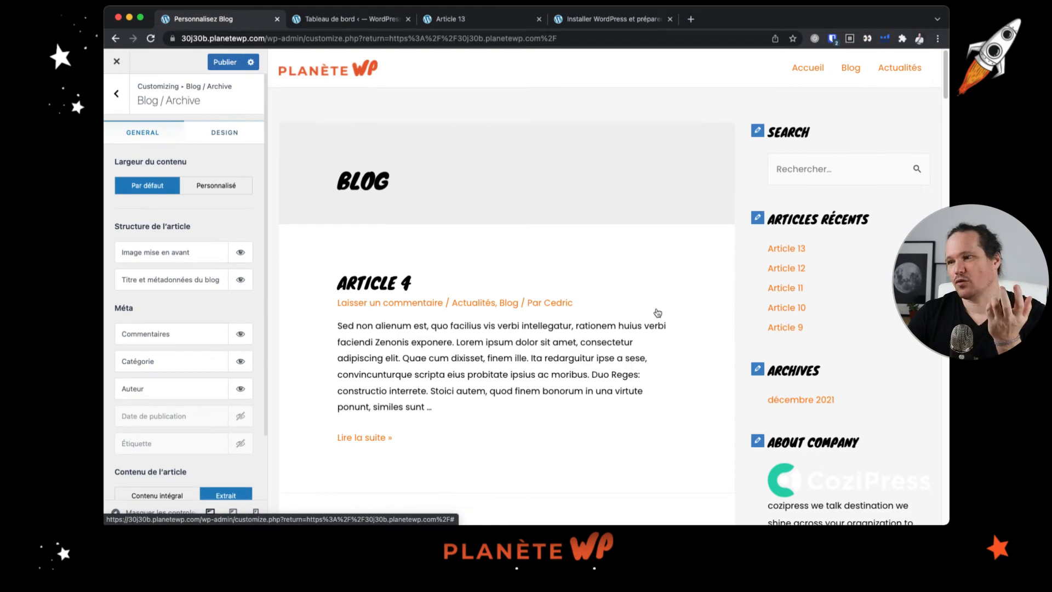
# - Review the article list in the Blog preview alongside the remaining Blog / Archive general options
pyautogui.scroll(-2, 659, 314)
pyautogui.scroll(-15, 661, 316)
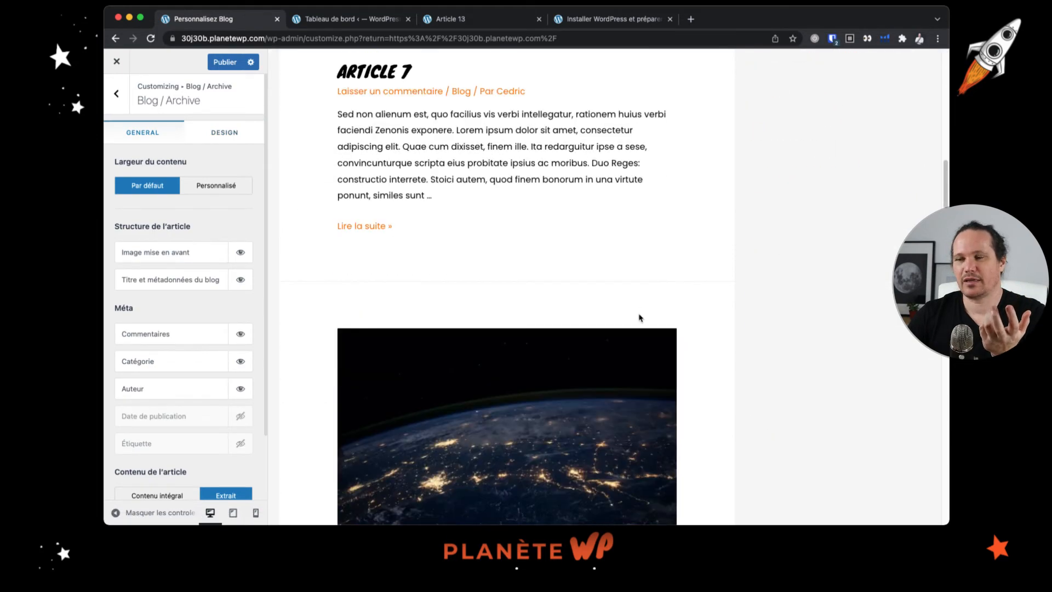
pyautogui.scroll(-3, 640, 318)
pyautogui.scroll(20, 640, 316)
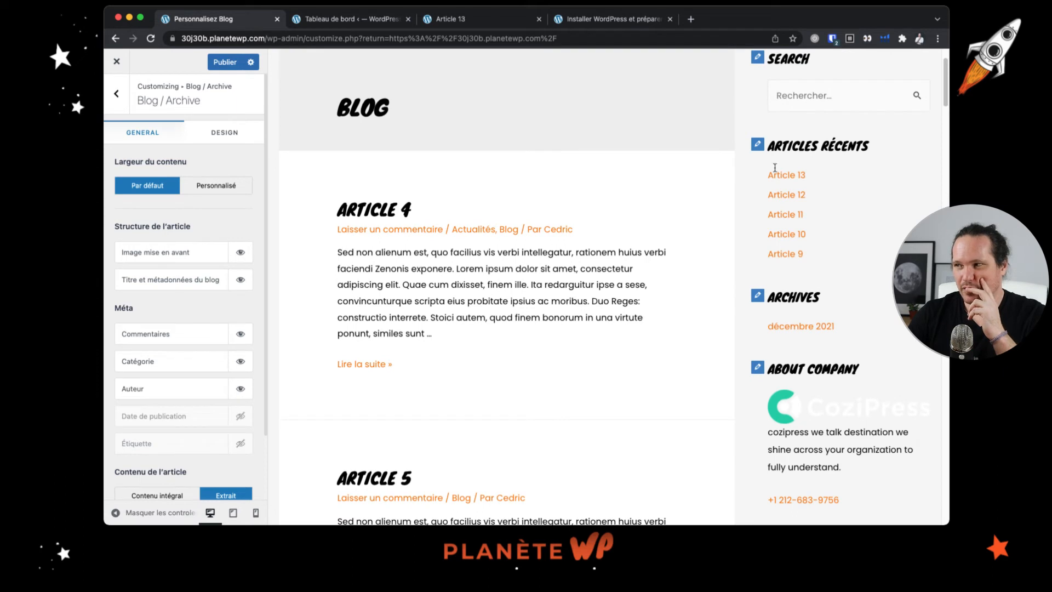
pyautogui.scroll(-3, 177, 356)
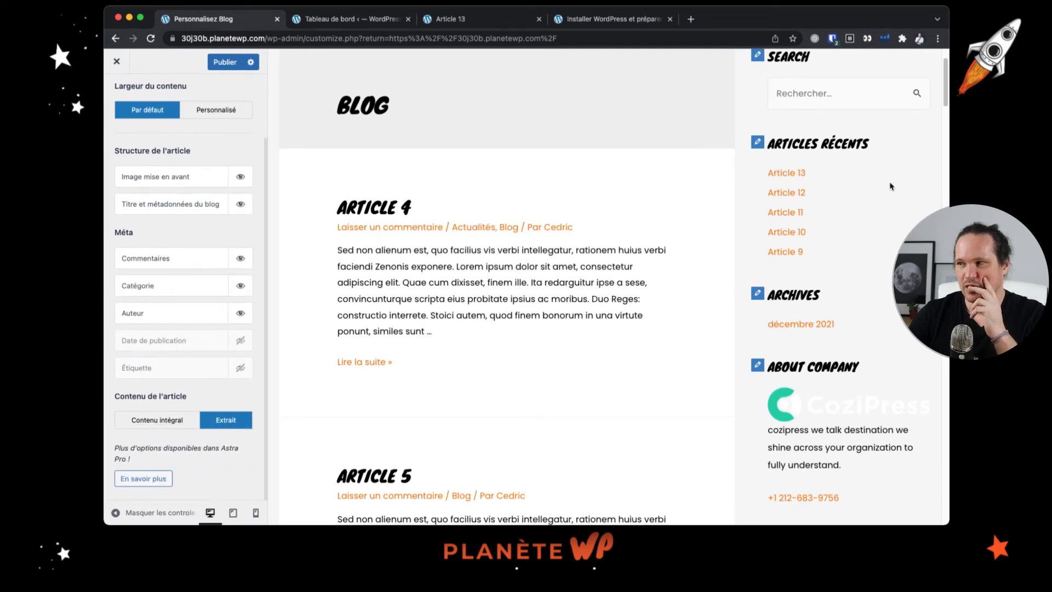
pyautogui.scroll(3, 540, 248)
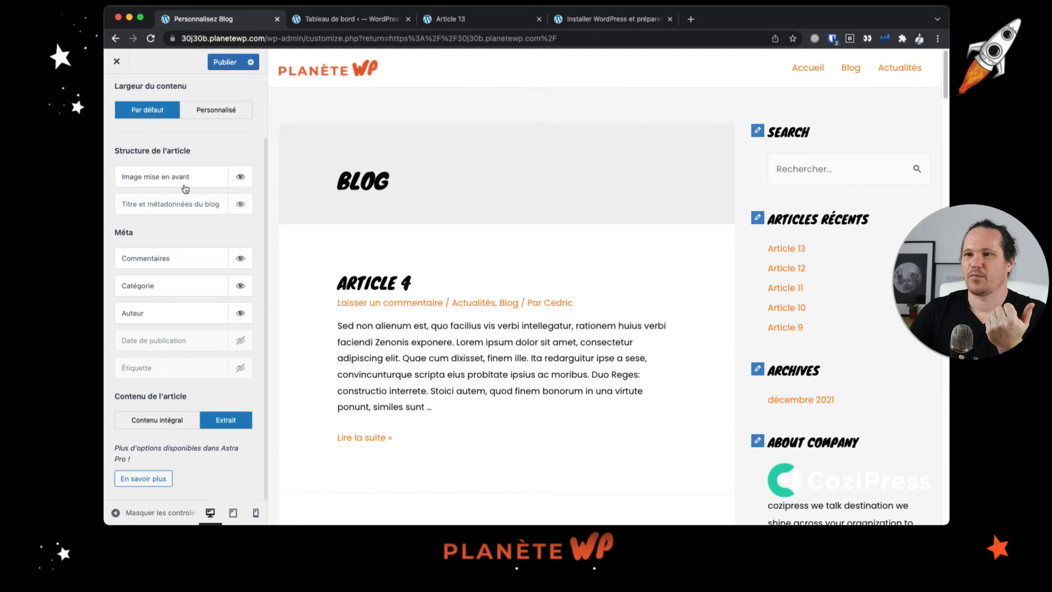
# - Place the archive's title and metadata above the featured image, and replace the comments meta with the publication date ahead of the category
pyautogui.moveTo(162, 202)
pyautogui.mouseDown()
pyautogui.moveTo(176, 168)
pyautogui.moveTo(168, 207)
pyautogui.mouseUp()
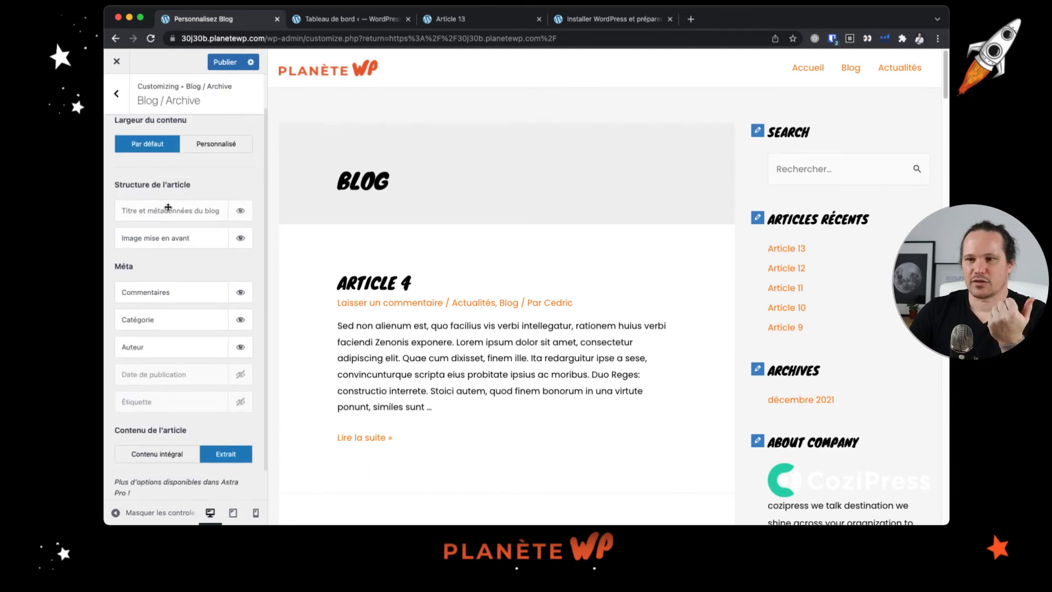
pyautogui.click(241, 285)
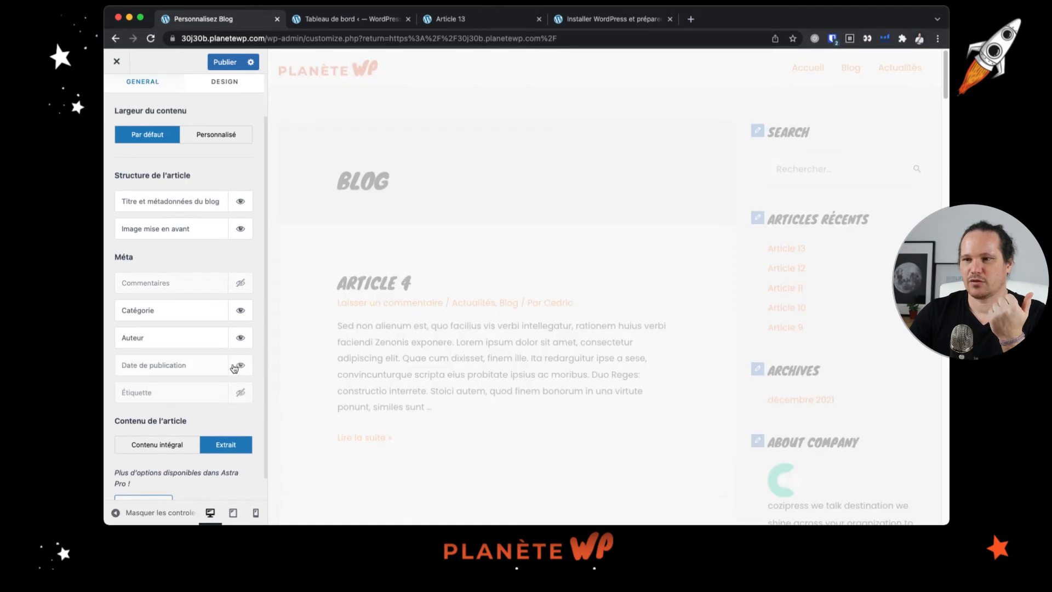
pyautogui.moveTo(185, 369); pyautogui.dragTo(192, 309)
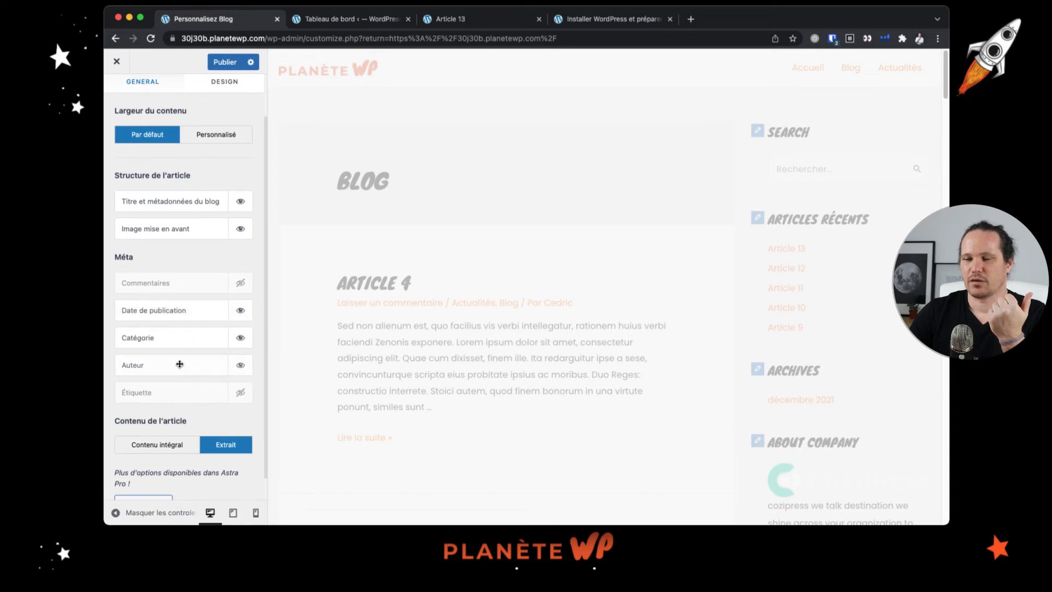
# - Keep the archive's article content set to Extrait and check the metadata under the article titles in the Blog preview
pyautogui.scroll(-2, 449, 324)
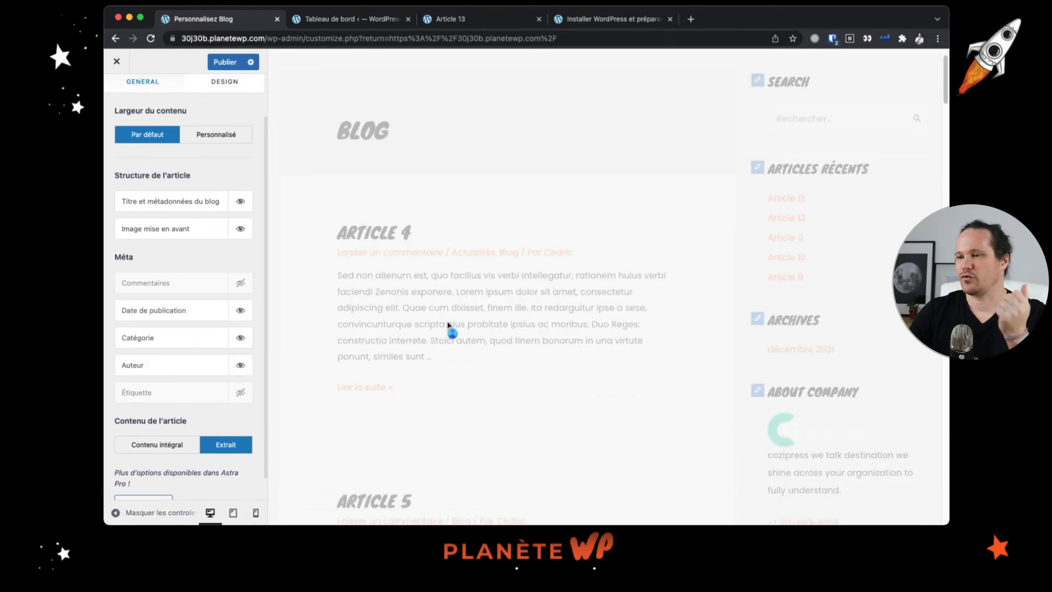
pyautogui.scroll(-1, 189, 415)
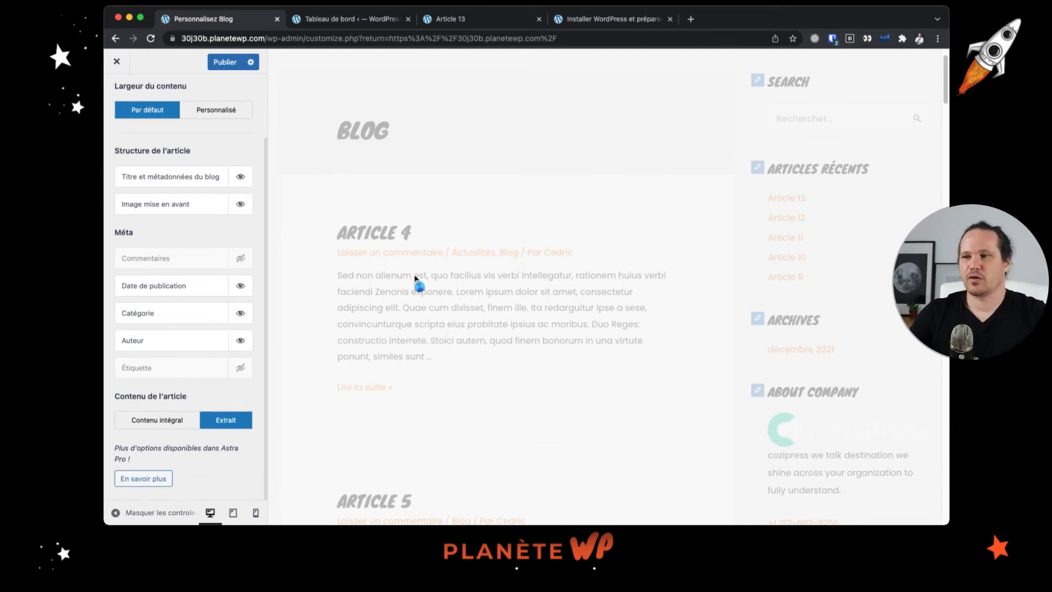
pyautogui.click(226, 424)
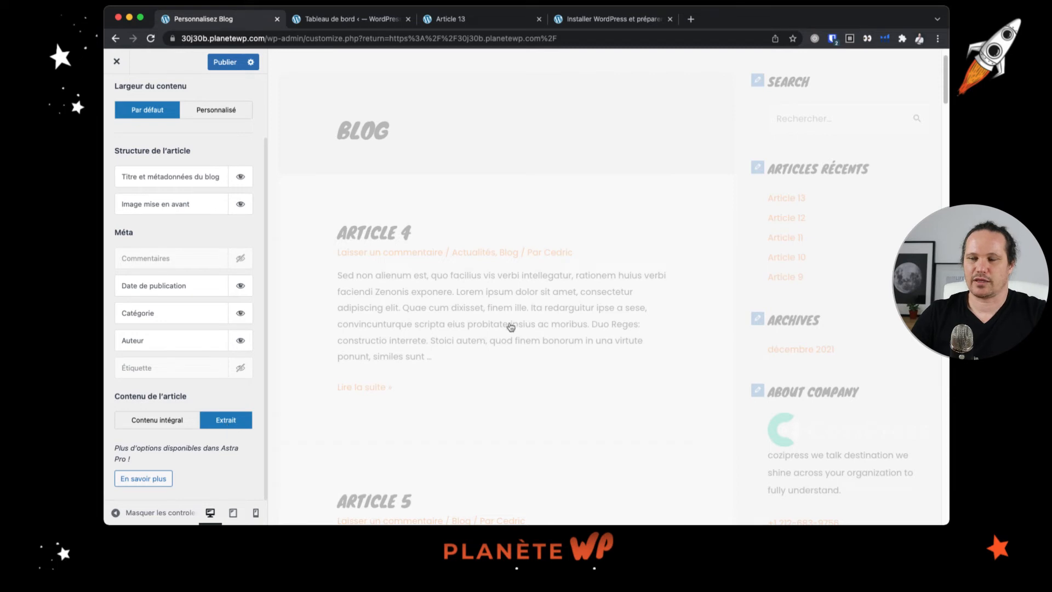
pyautogui.click(163, 476)
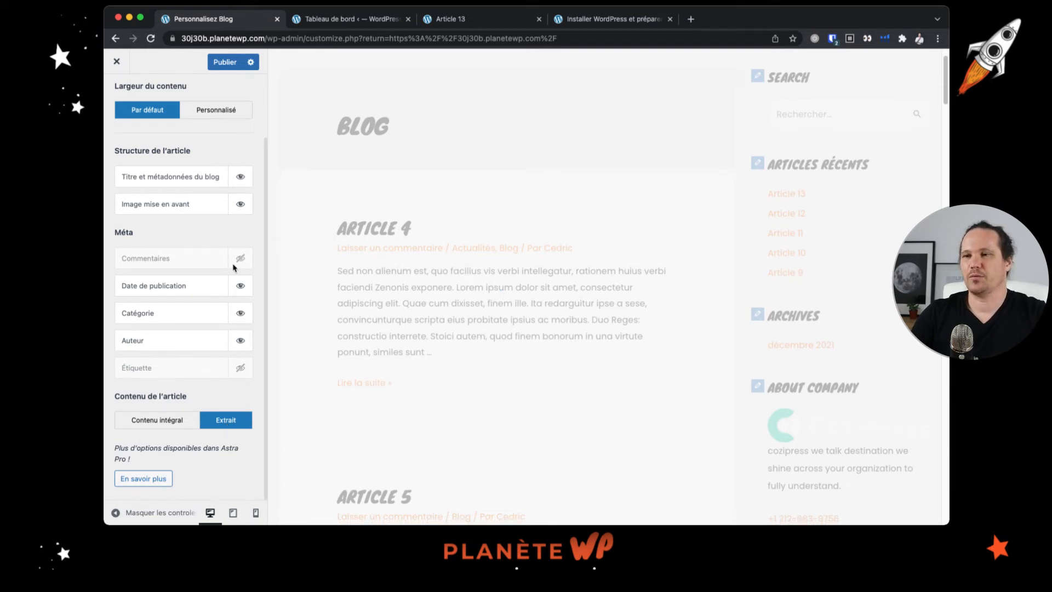
pyautogui.scroll(3, 233, 269)
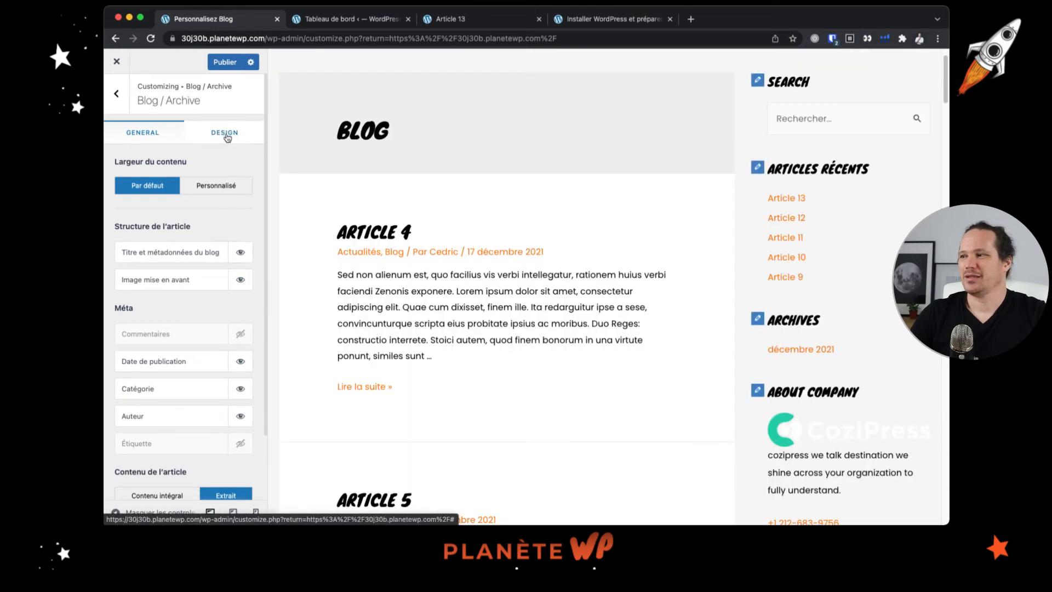
# - Check the archive title and post title font size settings in the Blog / Archive design options
pyautogui.click(225, 133)
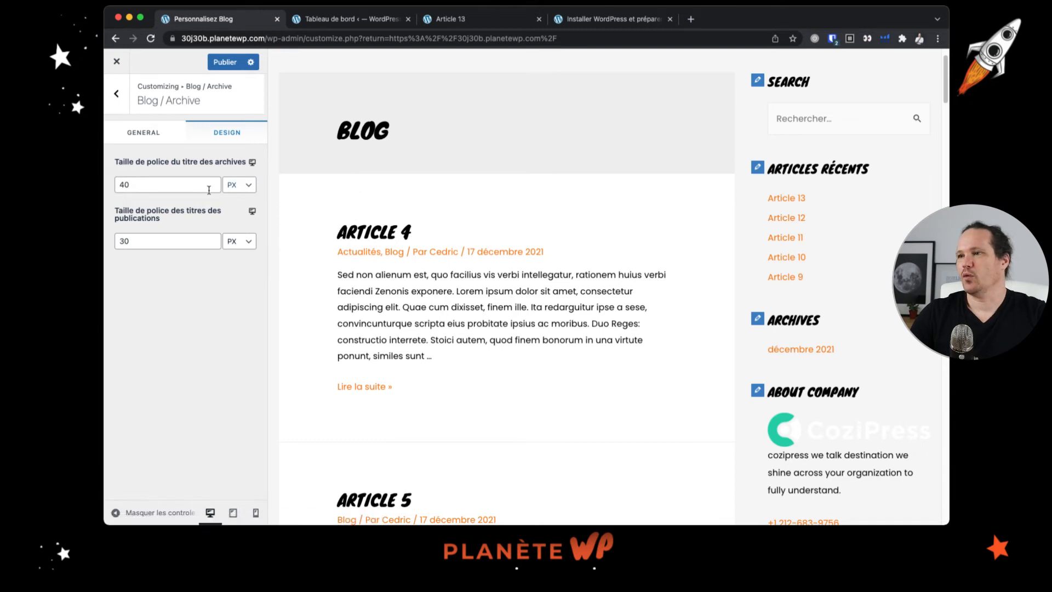
pyautogui.click(117, 95)
pyautogui.click(116, 94)
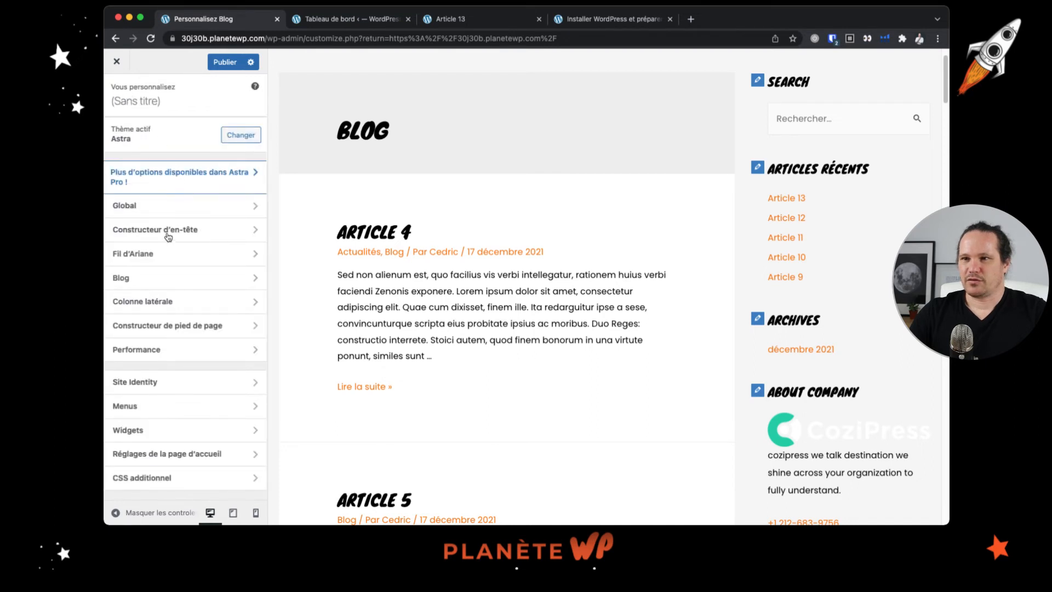
# - Try the Pleine largeur - Espacé layout for archives in the global container settings and check the Blog preview
pyautogui.click(173, 214)
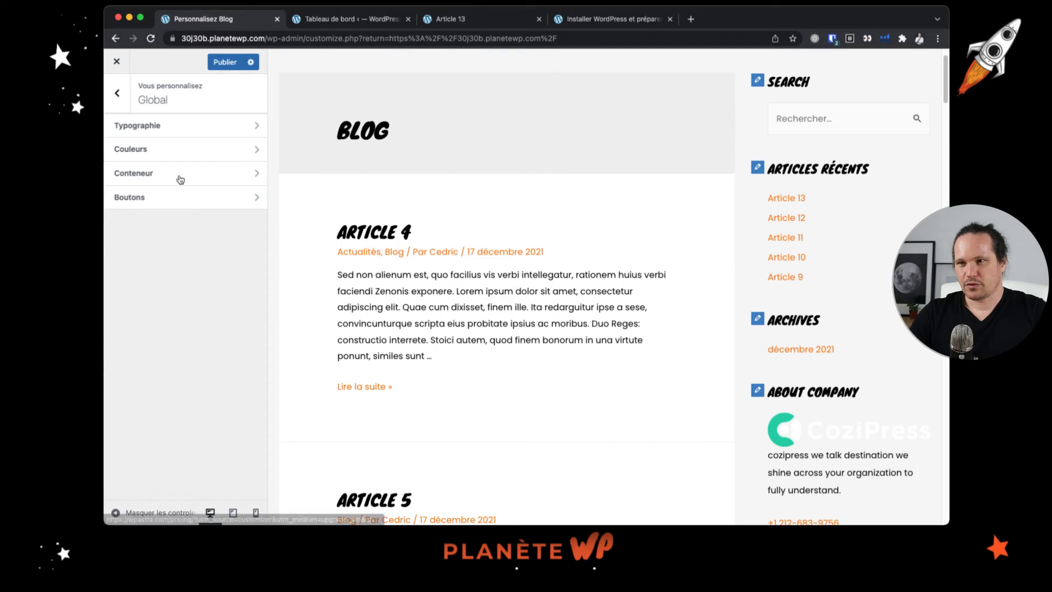
pyautogui.click(181, 179)
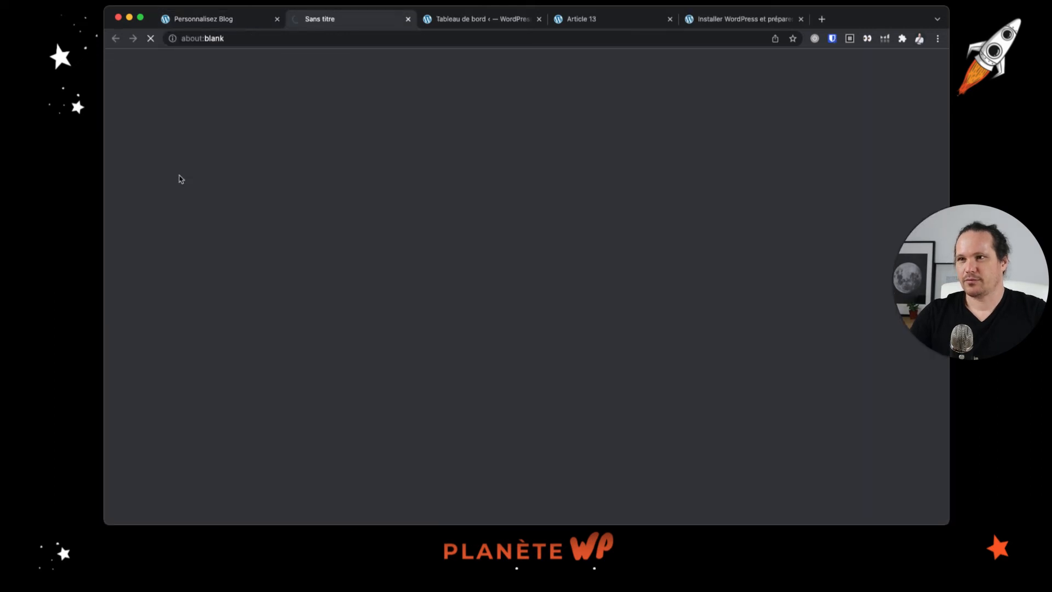
pyautogui.click(224, 19)
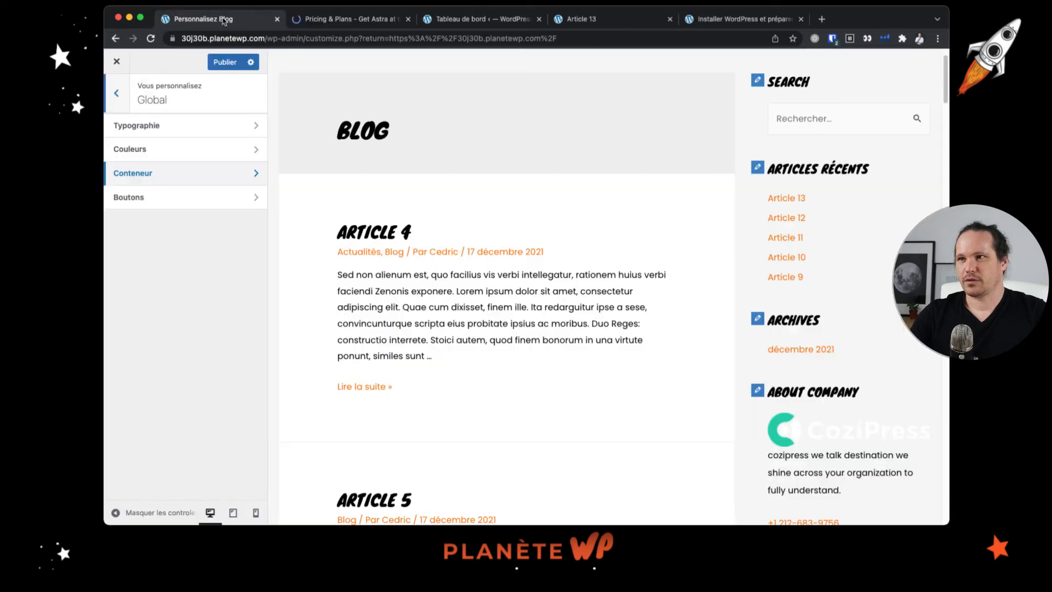
pyautogui.click(152, 177)
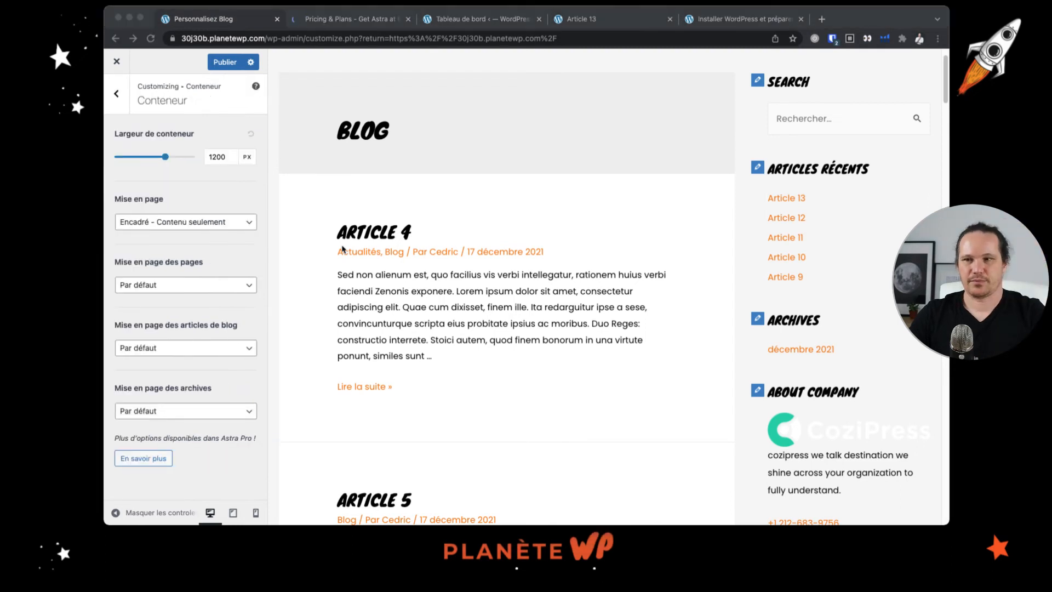
pyautogui.click(201, 415)
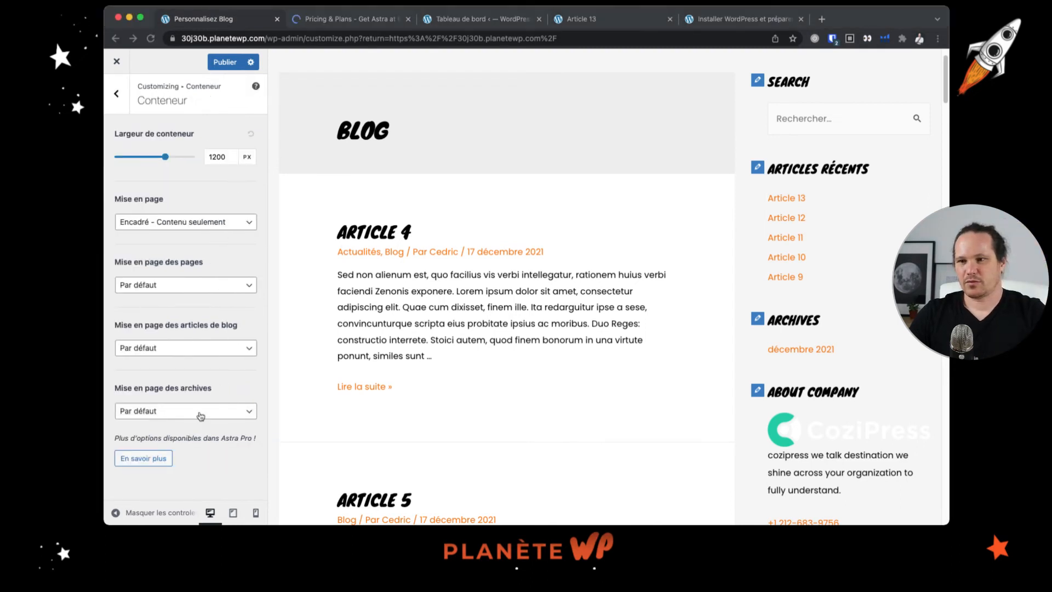
pyautogui.click(200, 416)
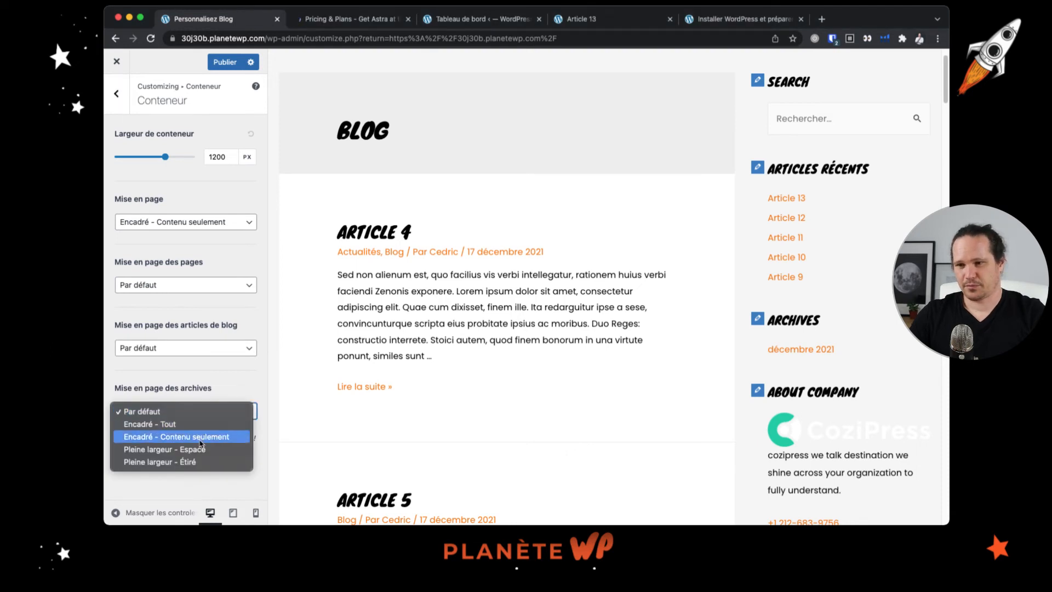
pyautogui.click(201, 449)
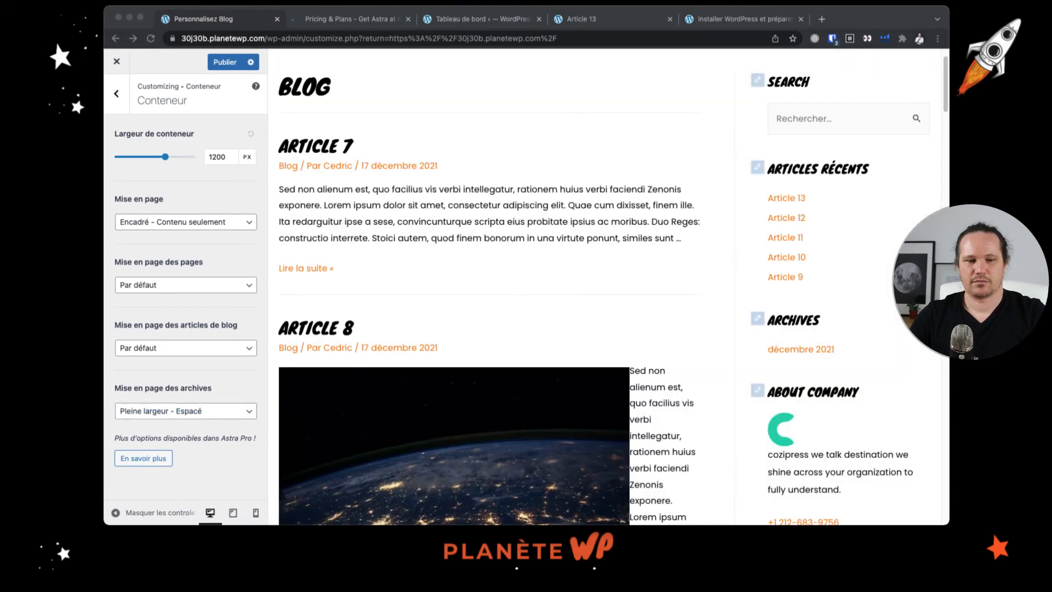
pyautogui.scroll(2, 604, 328)
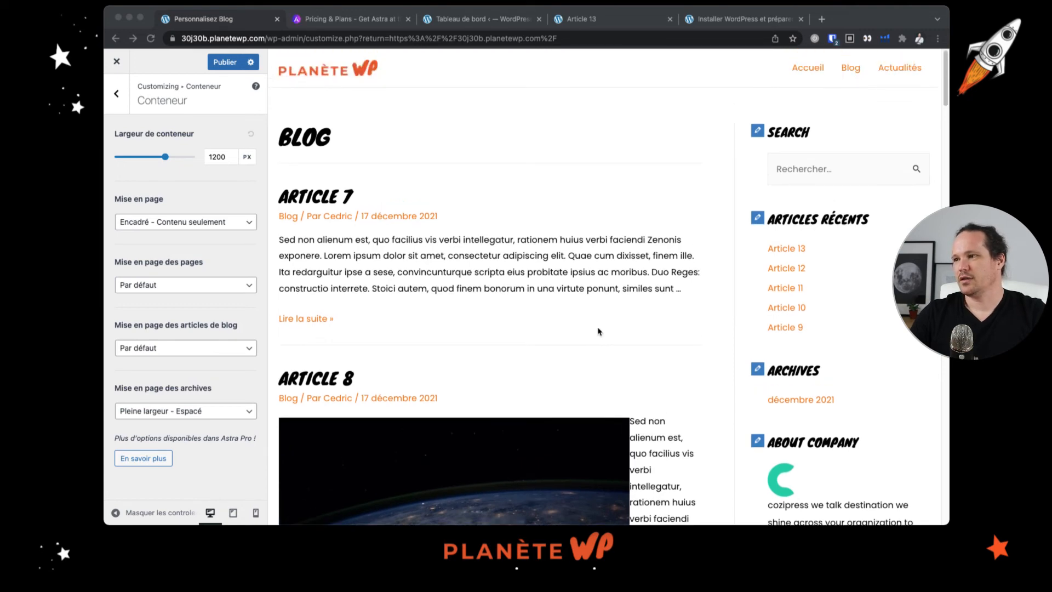
pyautogui.scroll(-1, 597, 332)
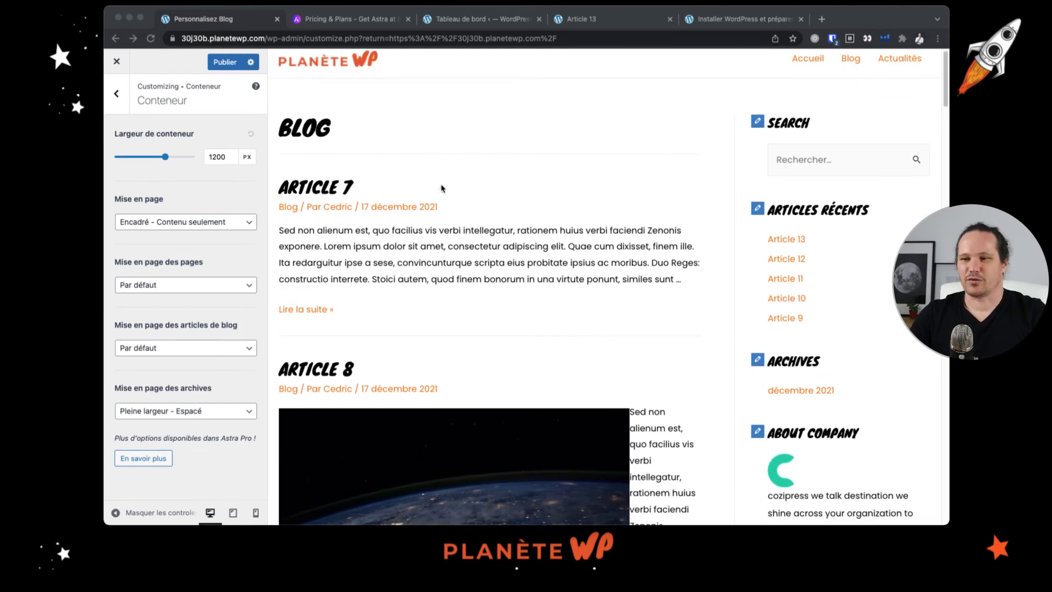
# - Try the Pleine largeur - Étiré layout for the archives and check the article list in the preview
pyautogui.click(215, 412)
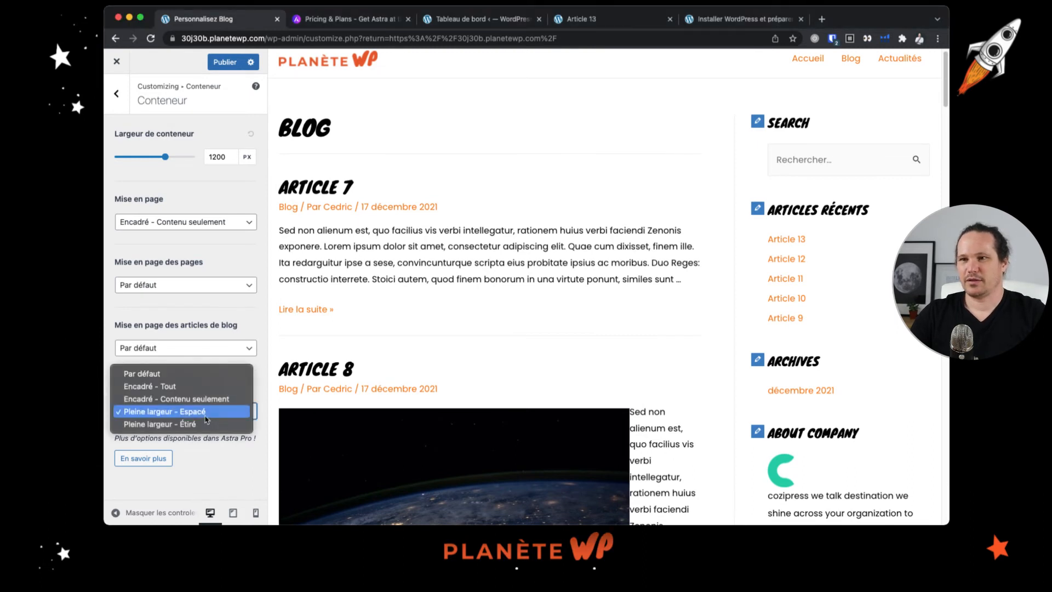
pyautogui.click(205, 416)
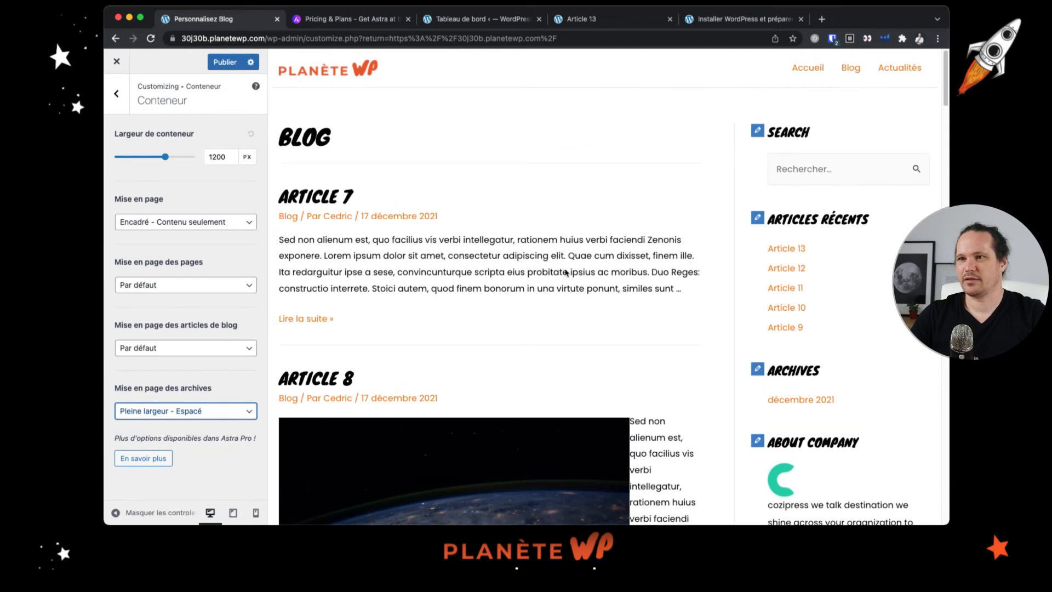
pyautogui.click(198, 226)
pyautogui.click(191, 222)
pyautogui.click(206, 412)
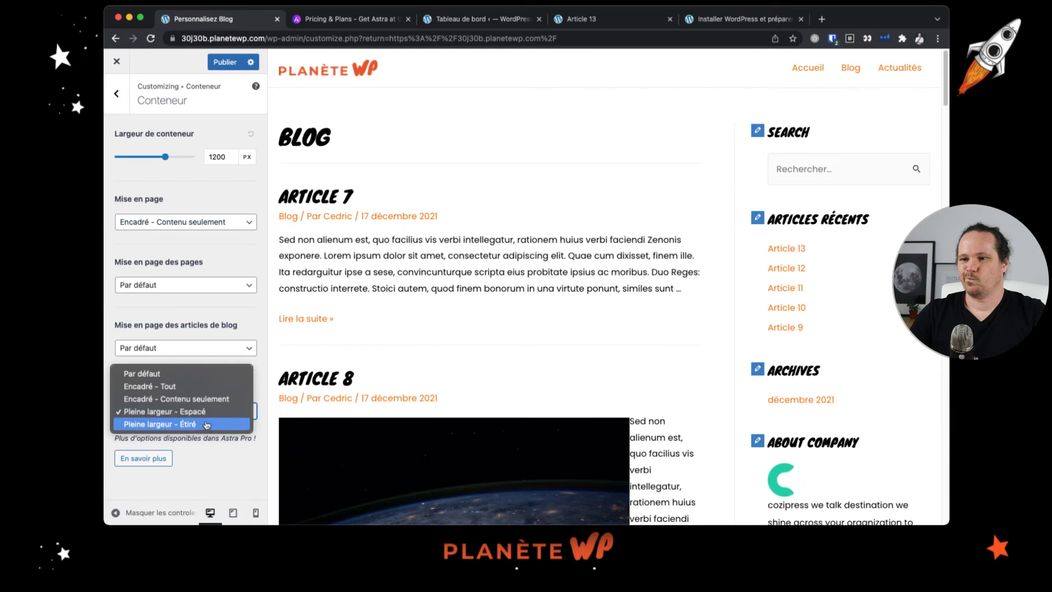
pyautogui.click(206, 424)
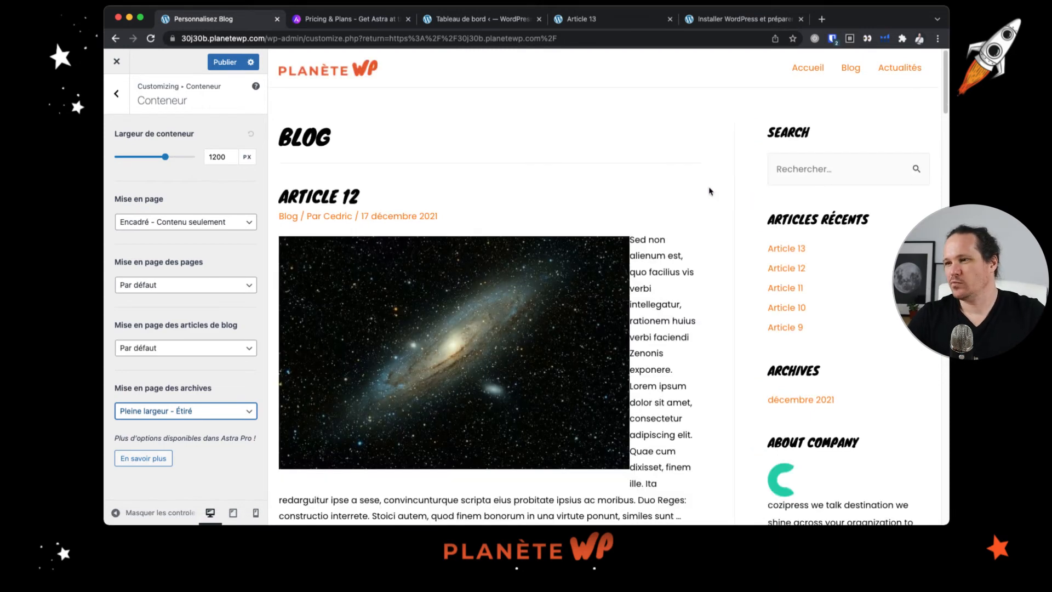
pyautogui.scroll(-15, 655, 222)
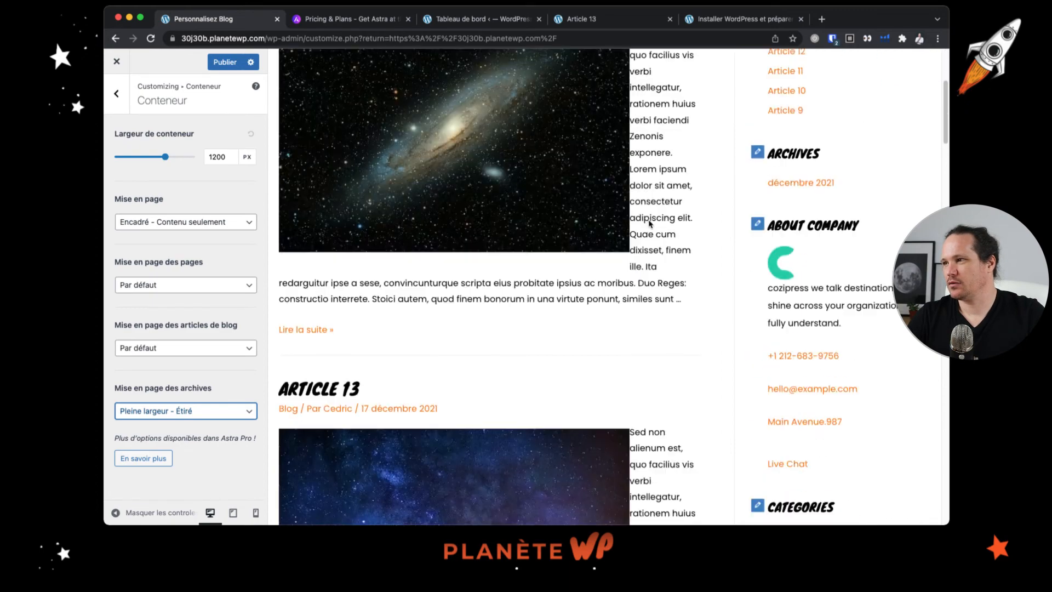
pyautogui.scroll(2, 655, 223)
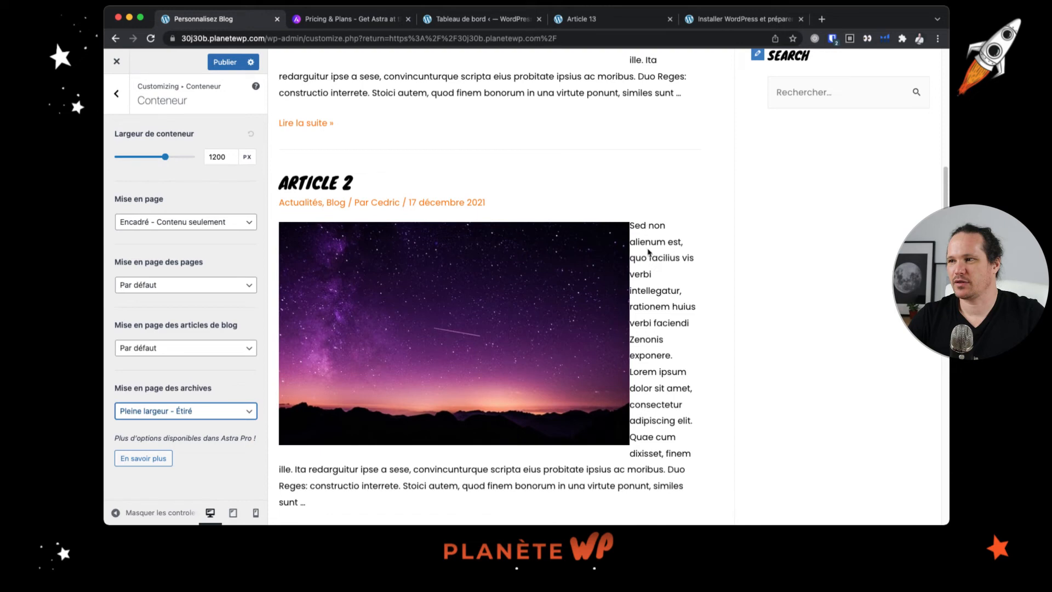
# - Return the archives' container layout to Par défaut and review the Blog page
pyautogui.click(194, 412)
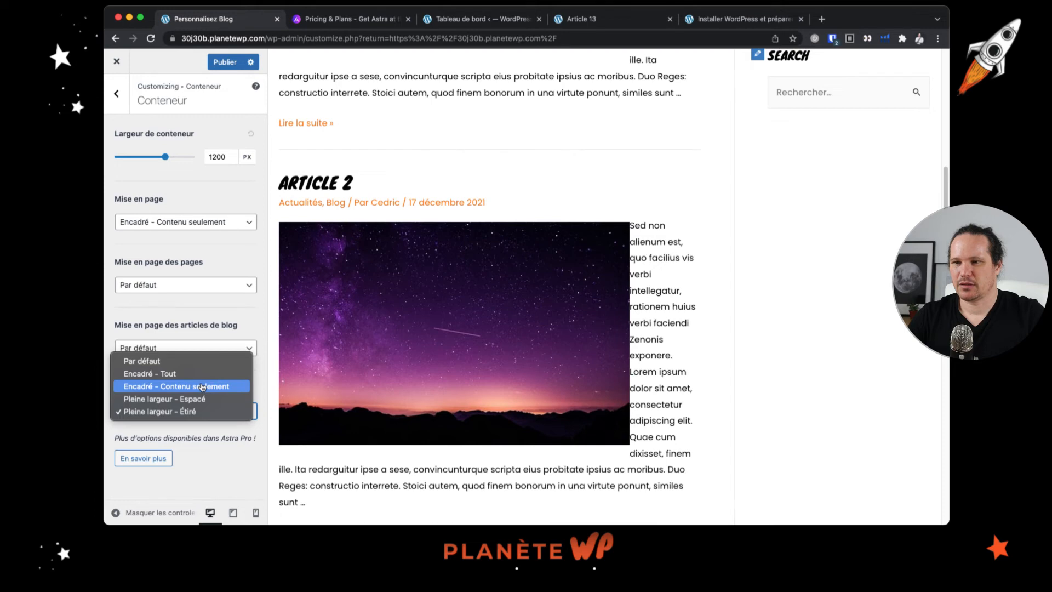
pyautogui.click(142, 361)
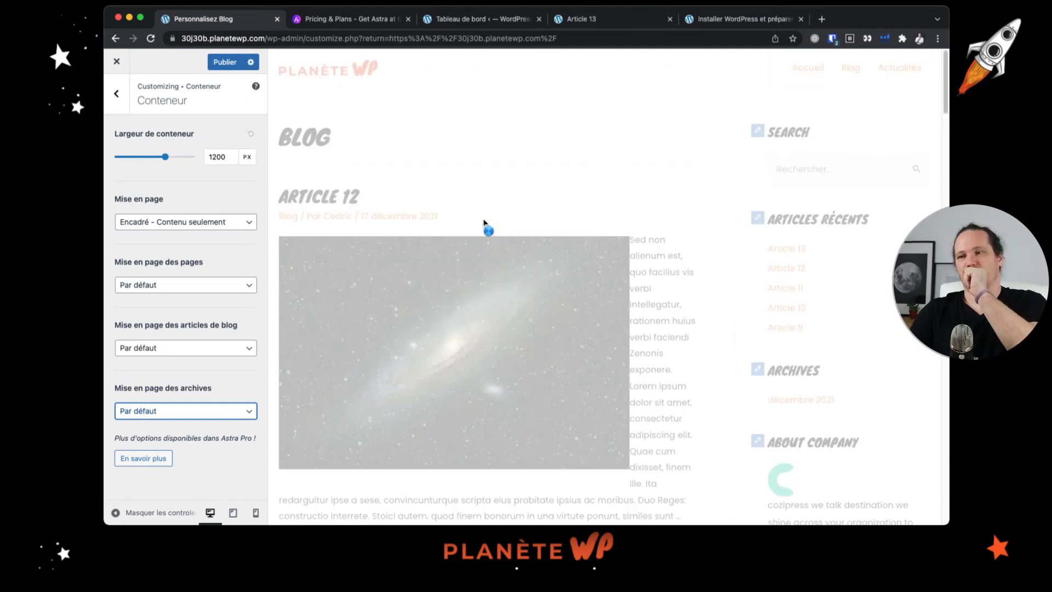
pyautogui.click(115, 97)
pyautogui.click(117, 96)
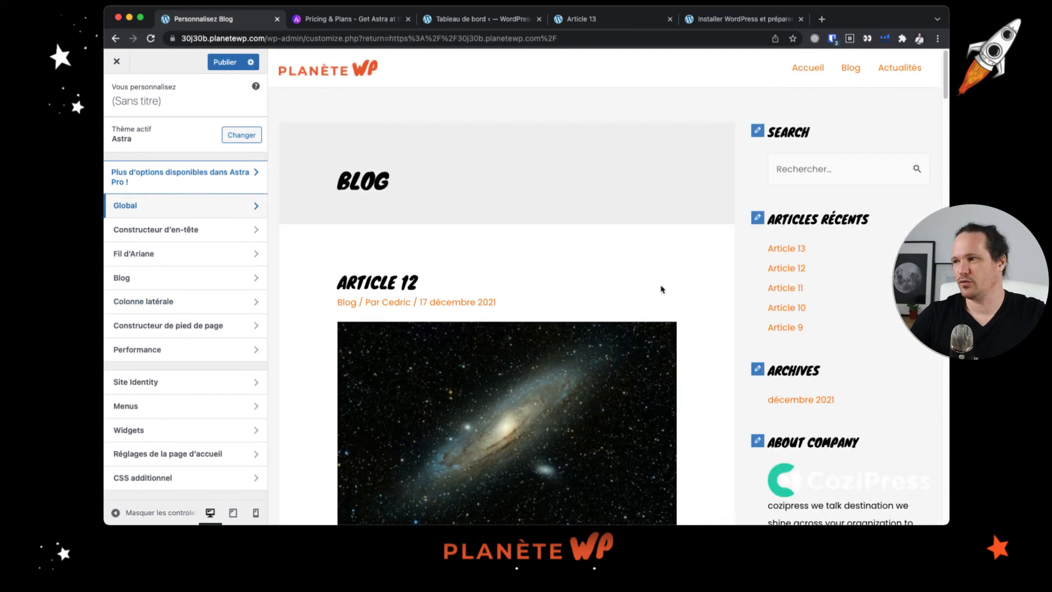
pyautogui.scroll(-10, 662, 289)
pyautogui.scroll(10, 661, 289)
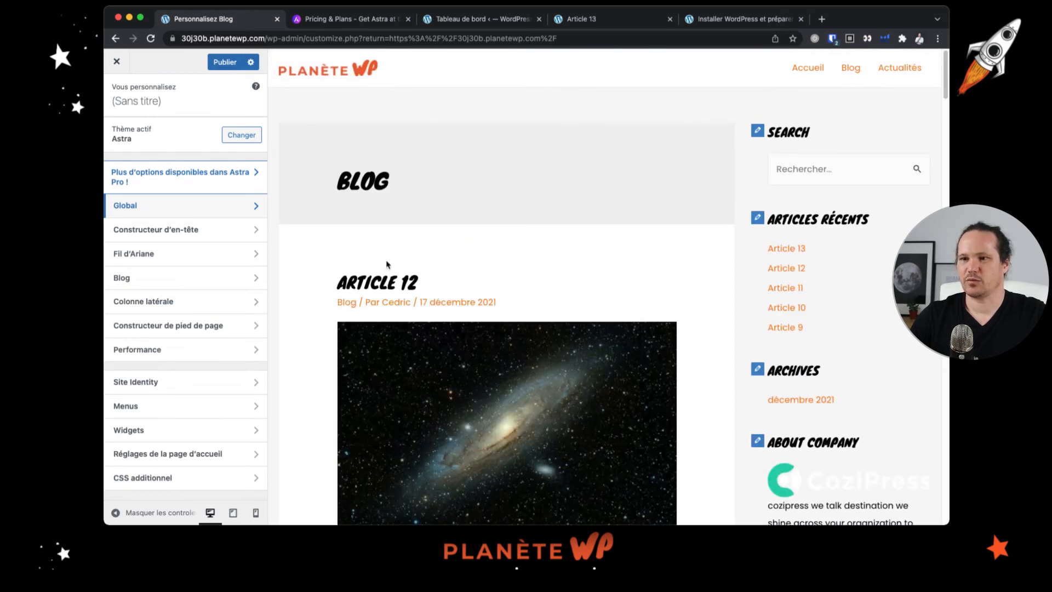
# - Set the archives' sidebar option to Aucune colonne latérale and check the article list in the preview
pyautogui.click(196, 305)
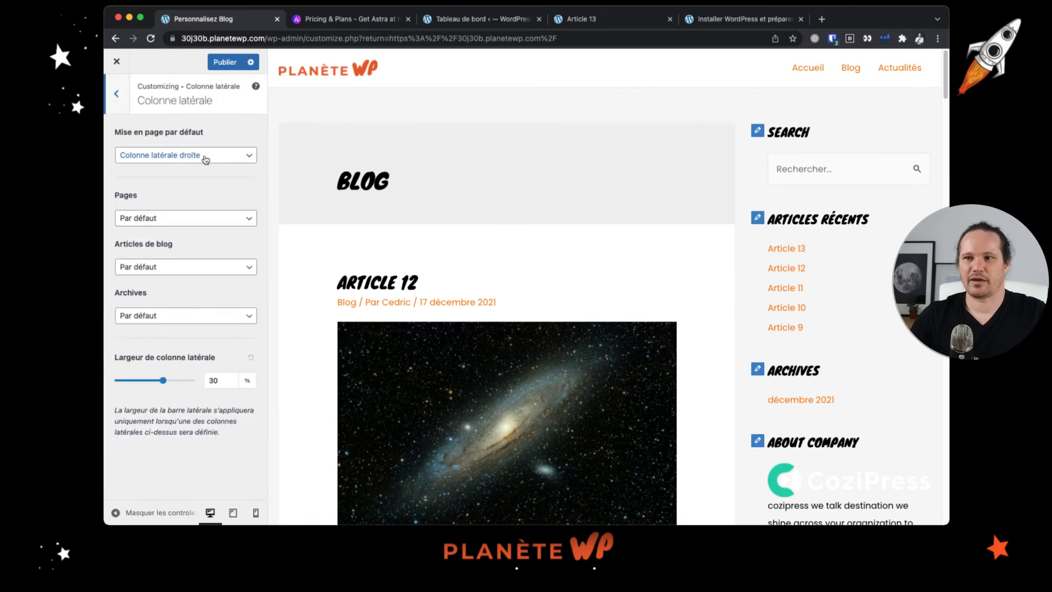
pyautogui.click(179, 320)
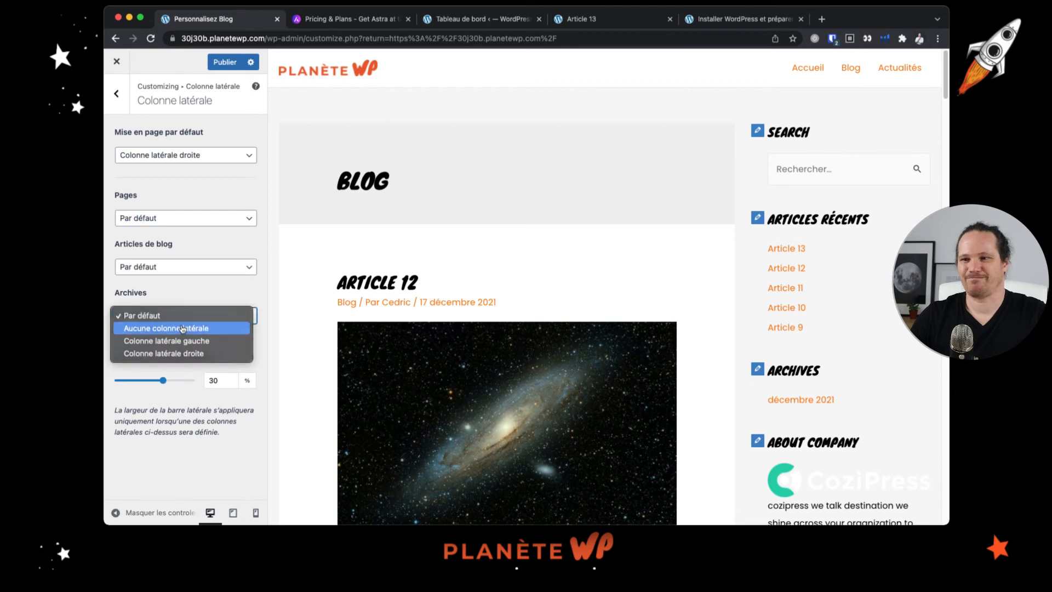
pyautogui.click(183, 329)
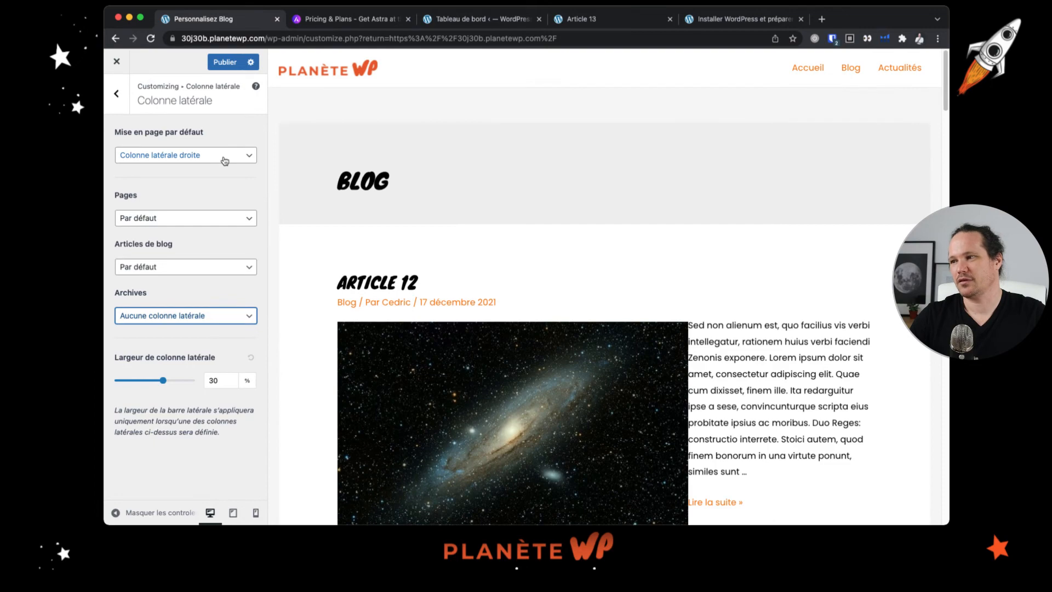
pyautogui.scroll(-6, 610, 316)
pyautogui.scroll(4, 613, 320)
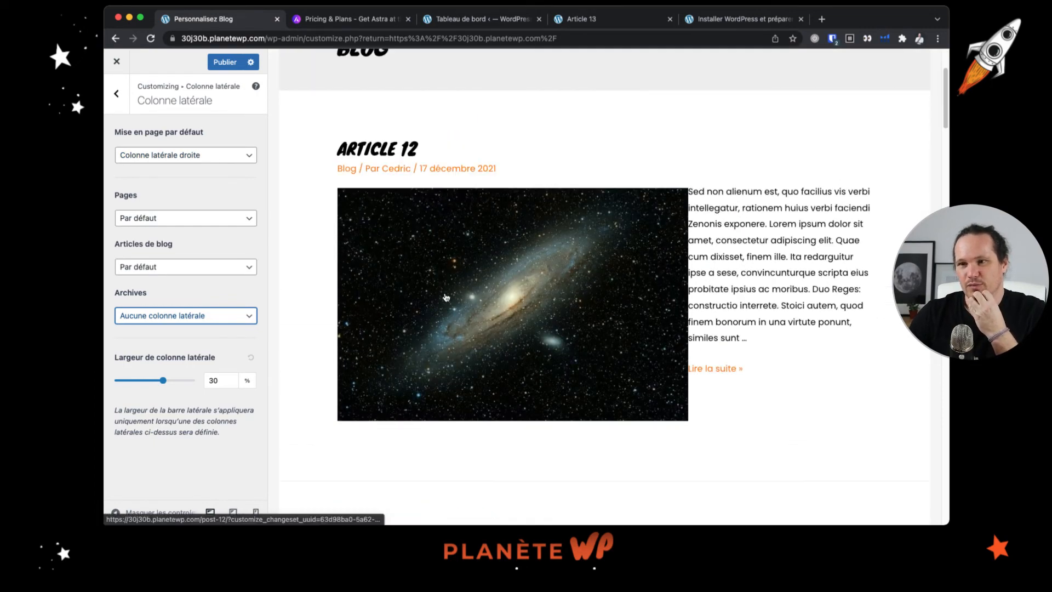
# - Set the site's default sidebar layout to Aucune colonne latérale, with blog articles and archives both on Par défaut
pyautogui.click(145, 156)
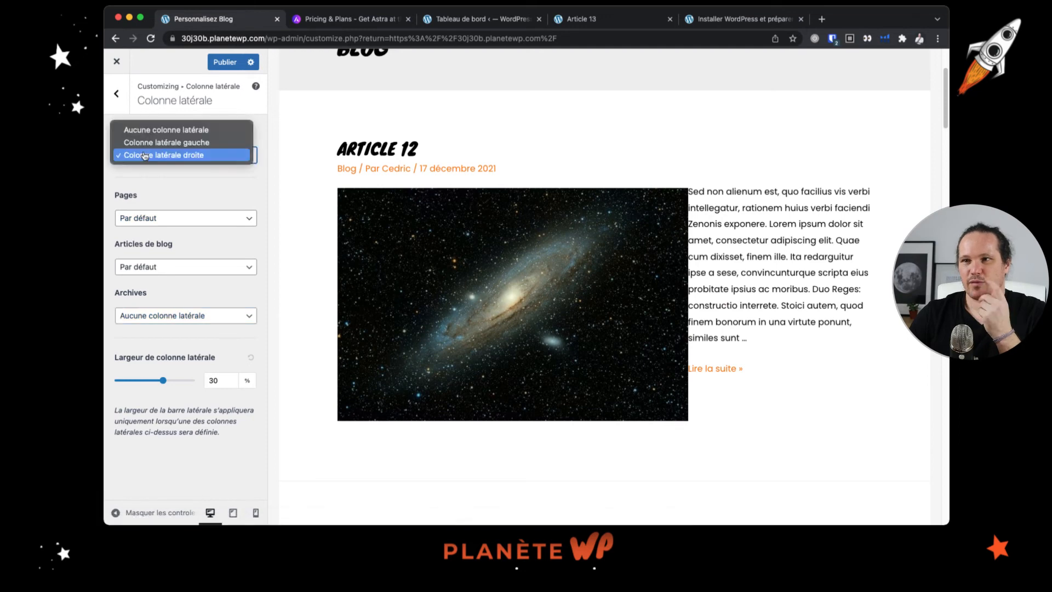
pyautogui.click(185, 130)
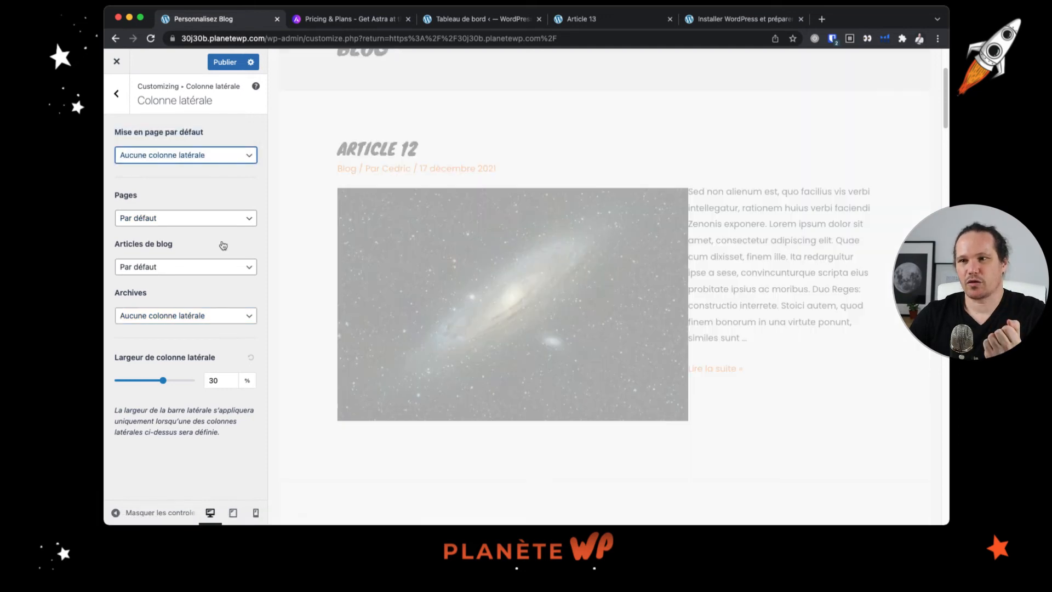
pyautogui.click(202, 271)
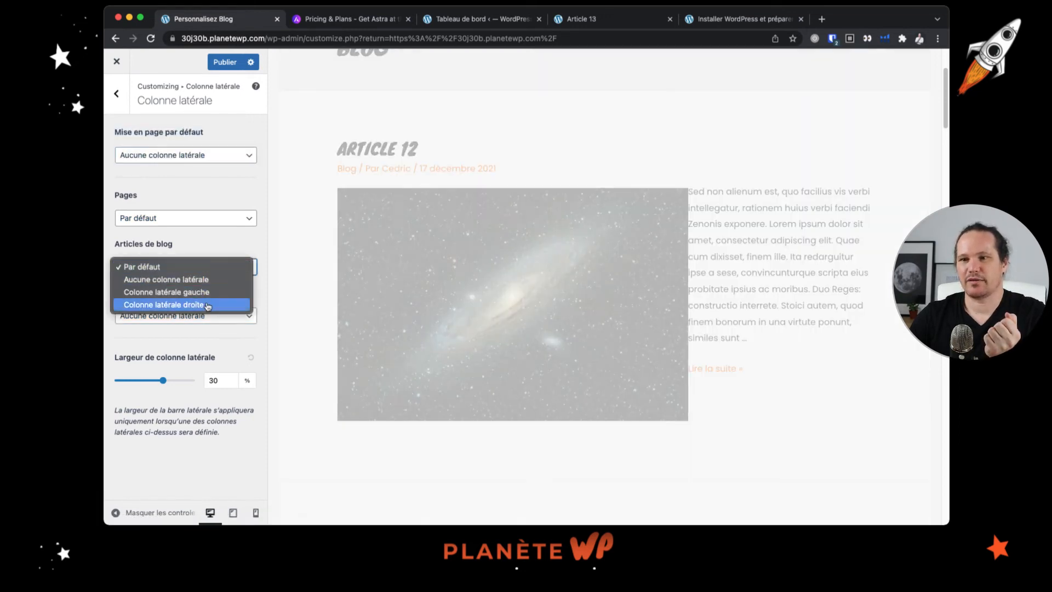
pyautogui.click(166, 266)
pyautogui.click(163, 318)
pyautogui.click(169, 312)
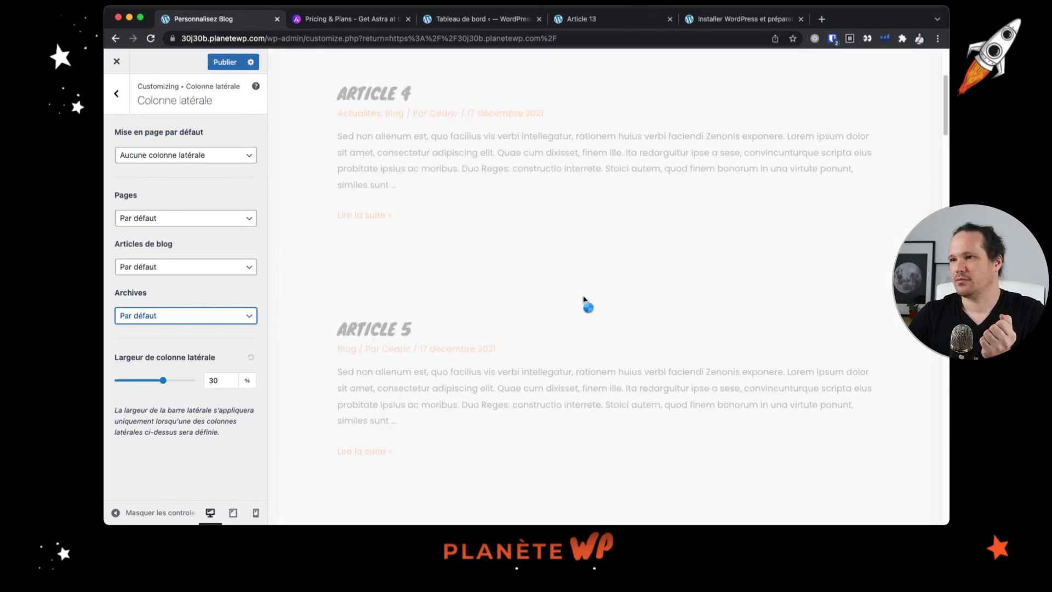
pyautogui.scroll(-10, 583, 299)
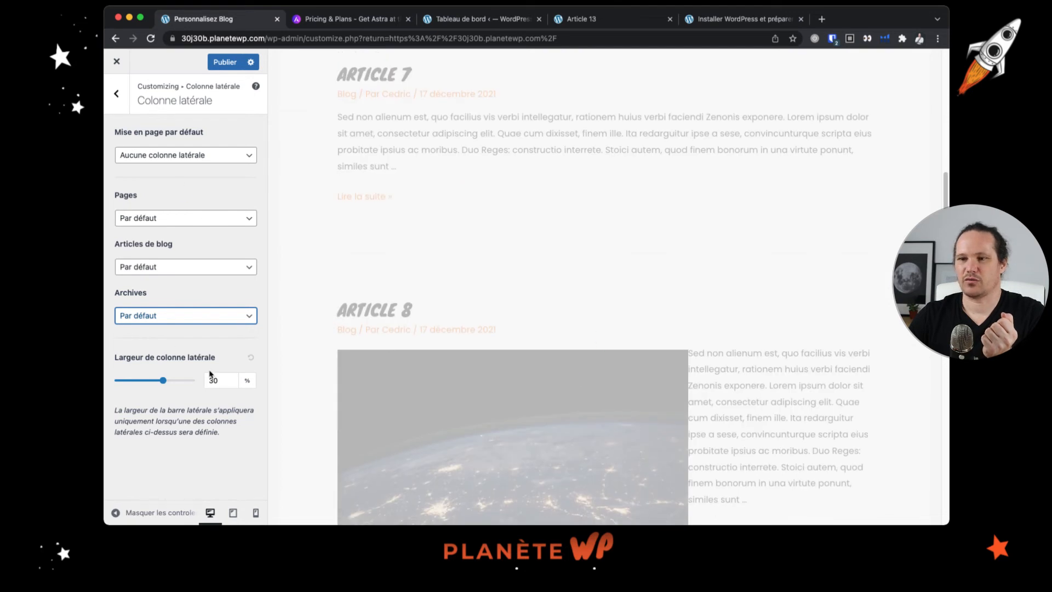
# - Try the Personnalisé content width in the Blog / Archive general options, and return it to Par défaut
pyautogui.click(119, 97)
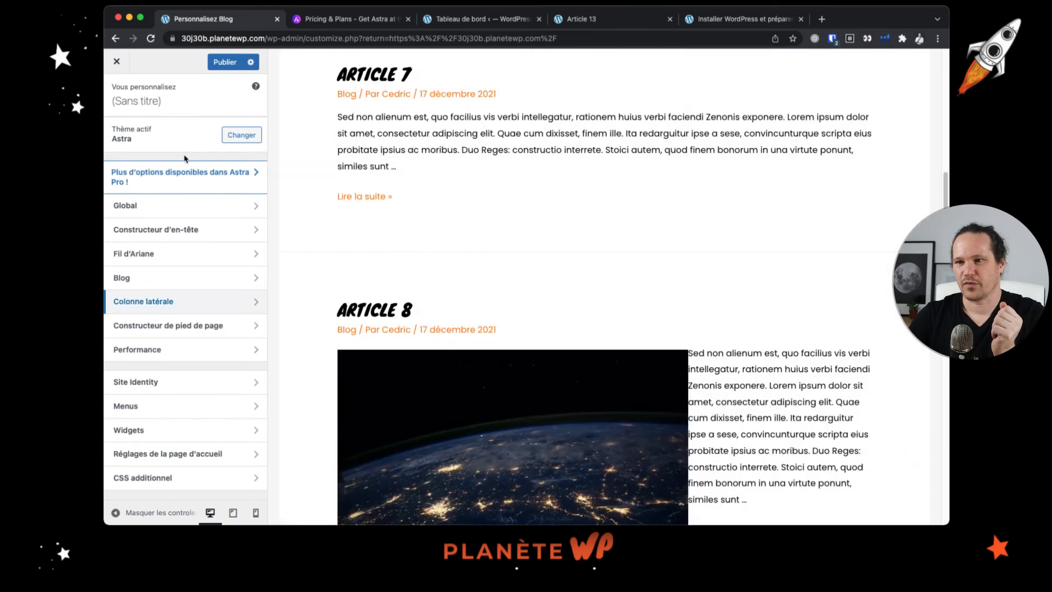
pyautogui.click(177, 282)
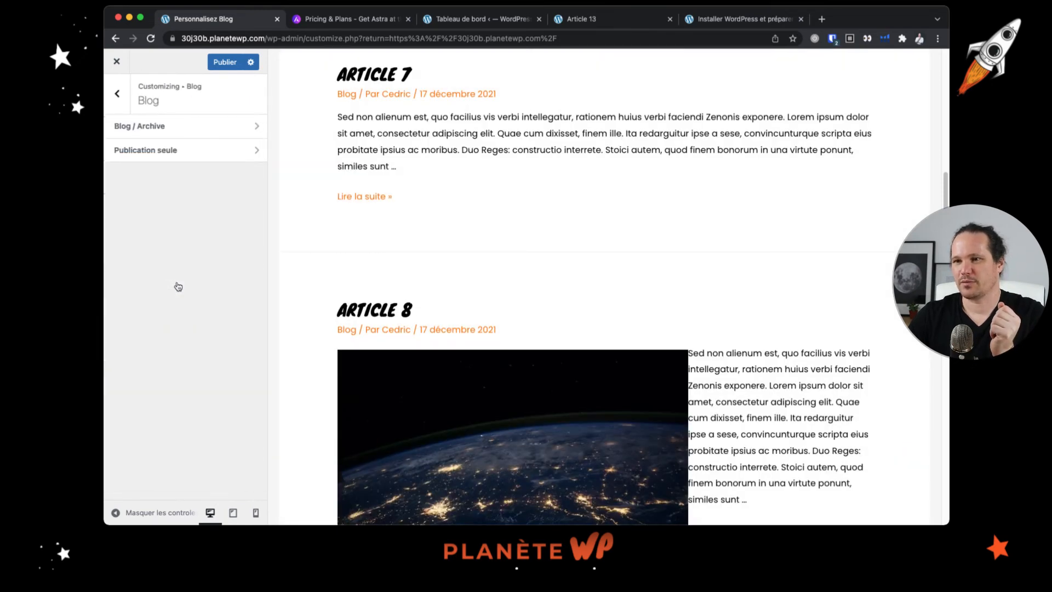
pyautogui.click(166, 132)
pyautogui.scroll(-3, 187, 222)
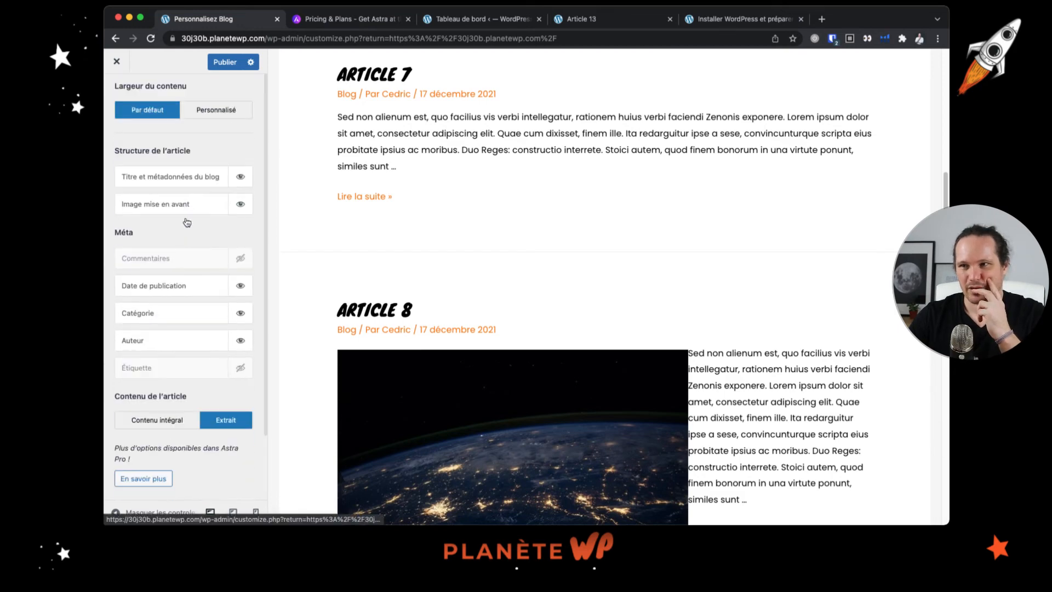
pyautogui.scroll(2, 187, 222)
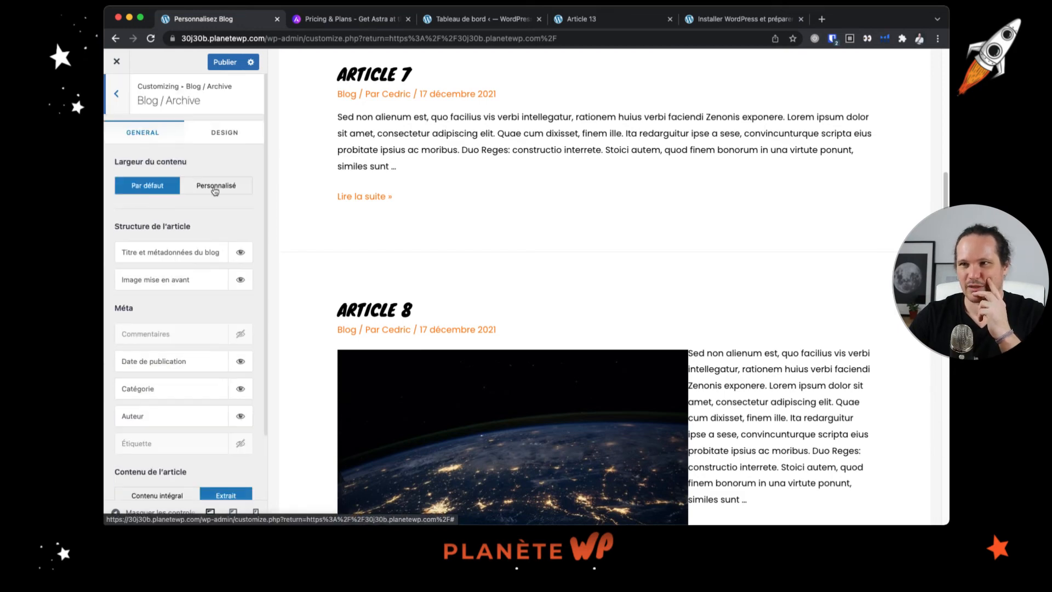
pyautogui.click(215, 189)
pyautogui.click(148, 181)
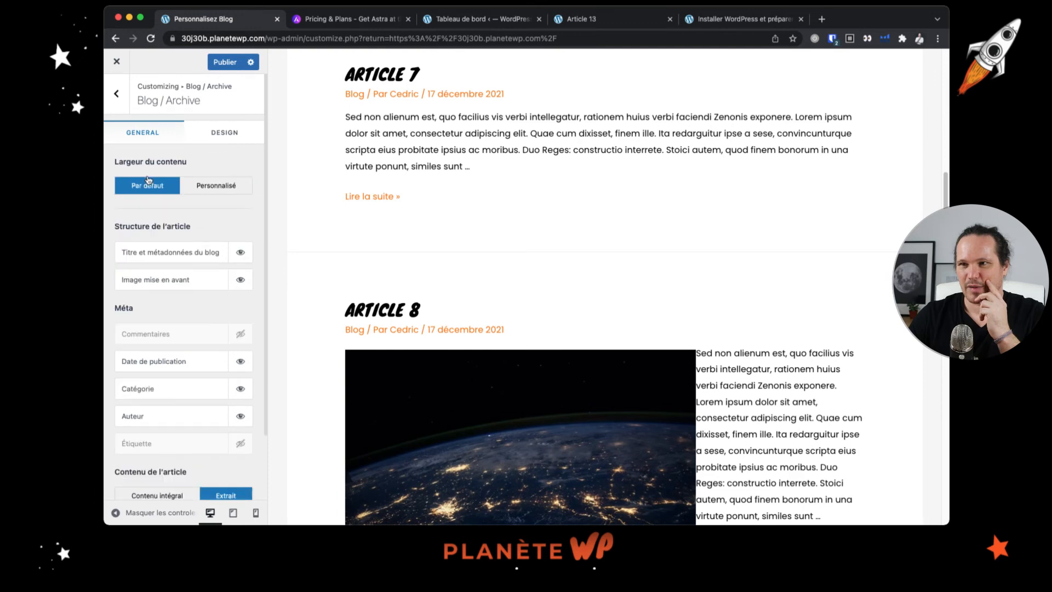
# - Review the Blog / Archive design options, return to the main customizer sections and look over the article list in the preview
pyautogui.click(116, 94)
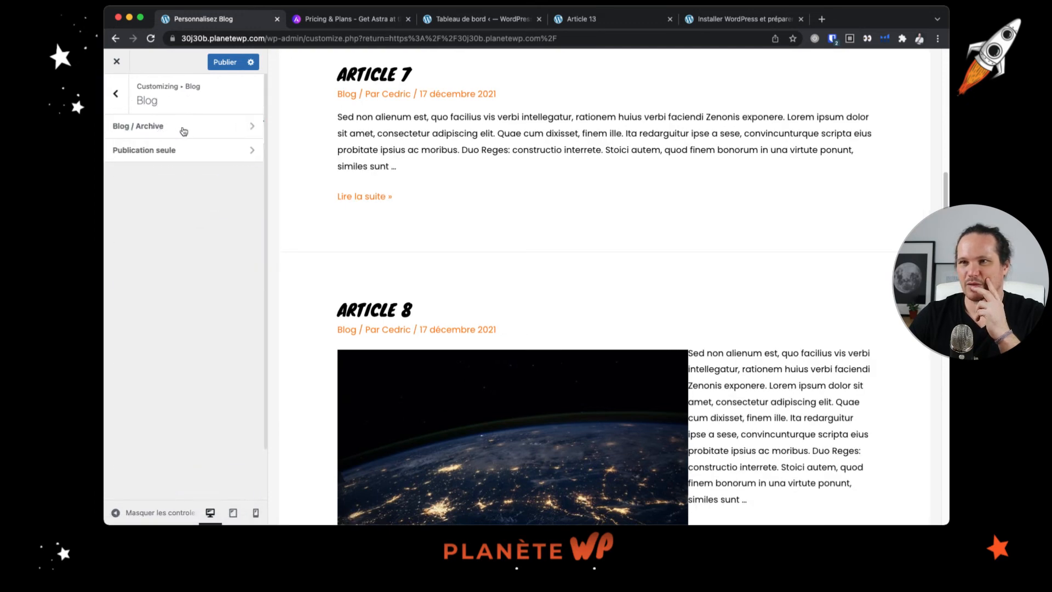
pyautogui.click(235, 130)
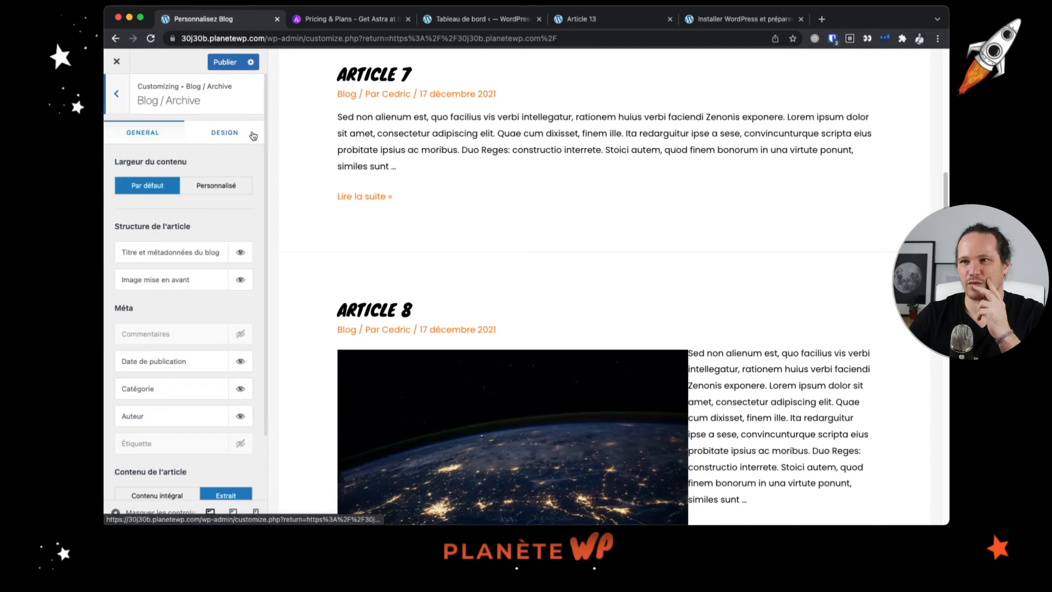
pyautogui.click(228, 135)
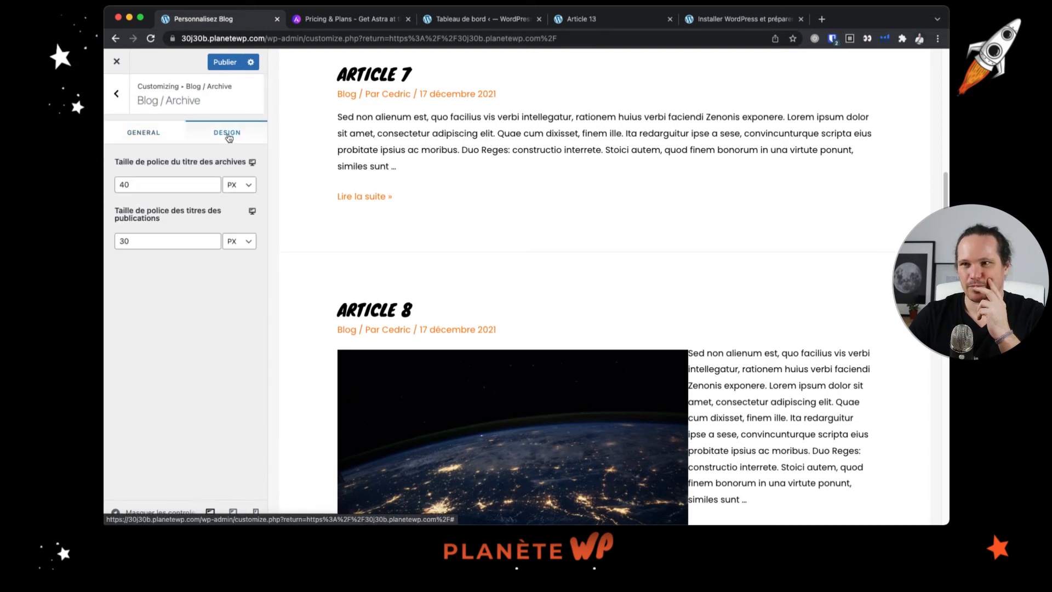
pyautogui.click(117, 98)
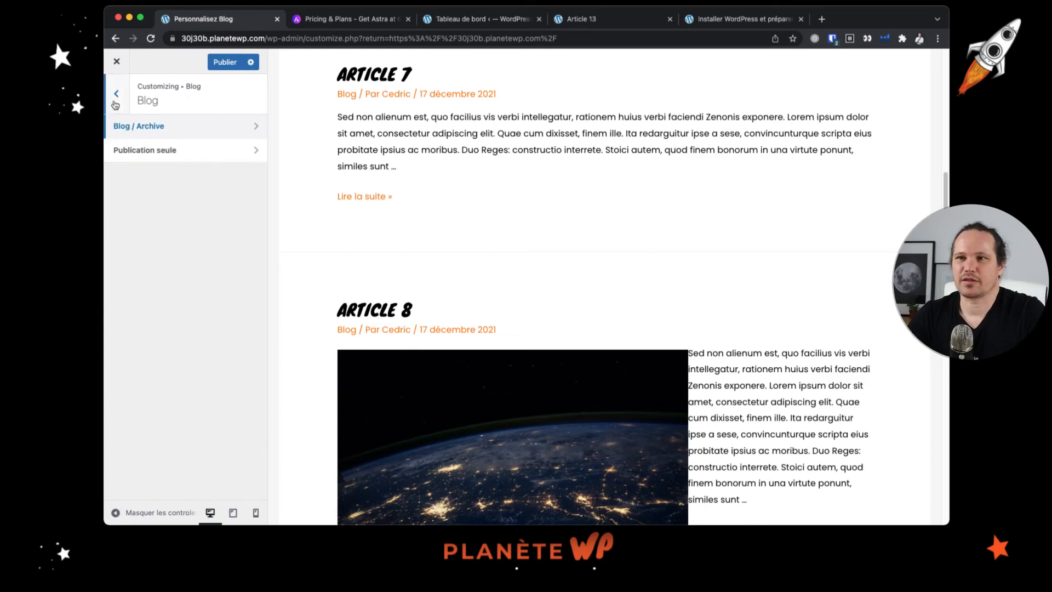
pyautogui.click(116, 97)
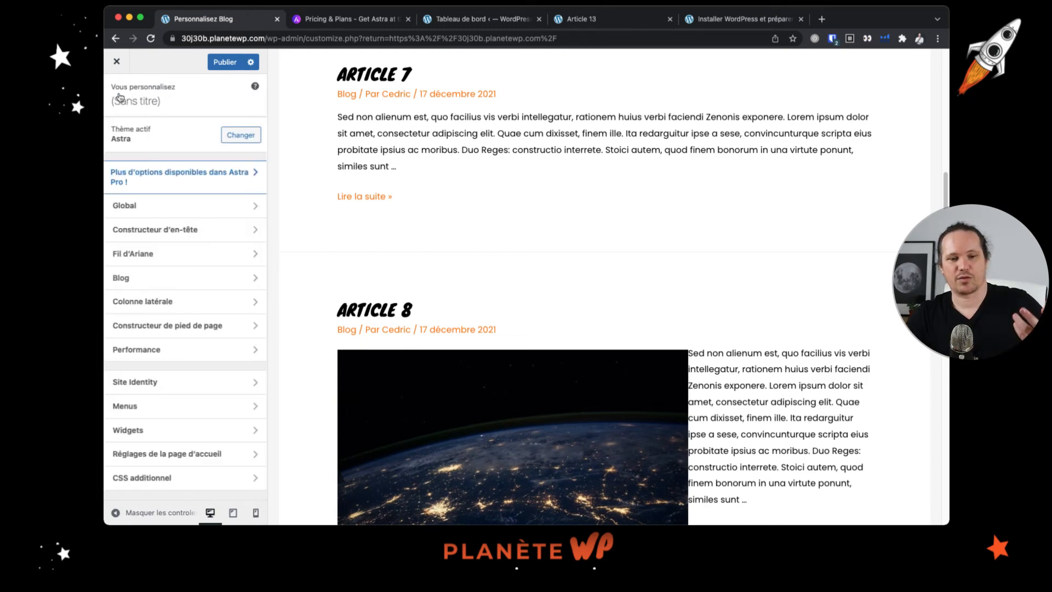
pyautogui.scroll(10, 617, 261)
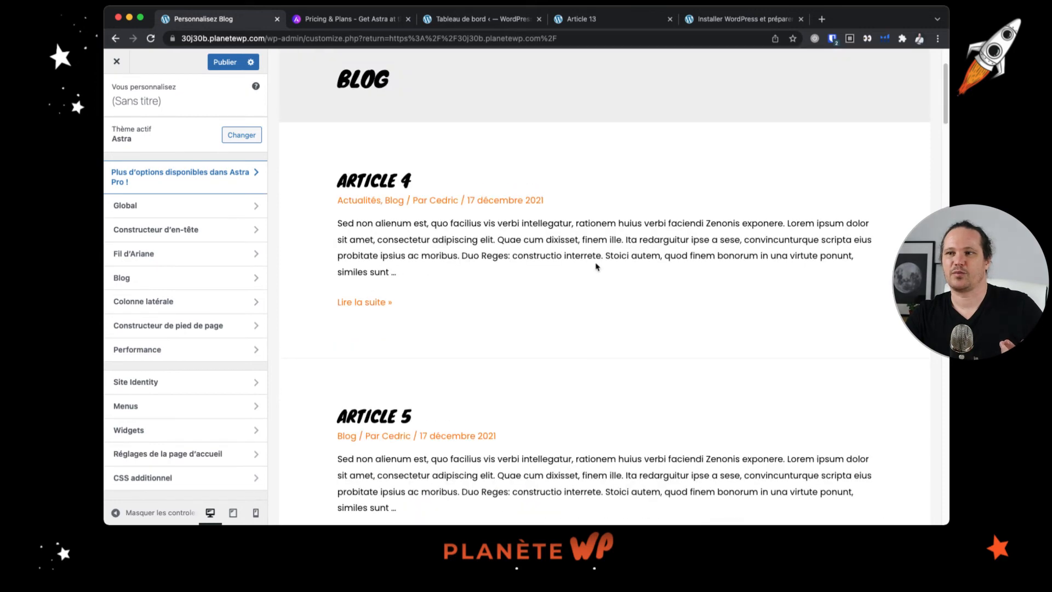
pyautogui.scroll(-3, 596, 267)
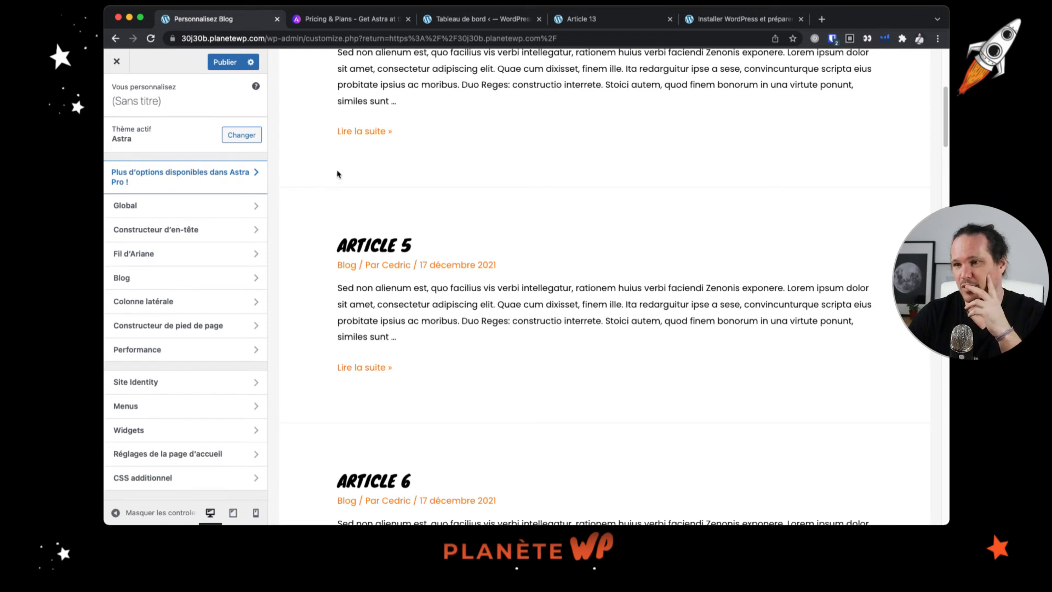
# - Review the footer builder's layout and its Copyright element's general and design settings, and return to the main customizer sections
pyautogui.click(233, 321)
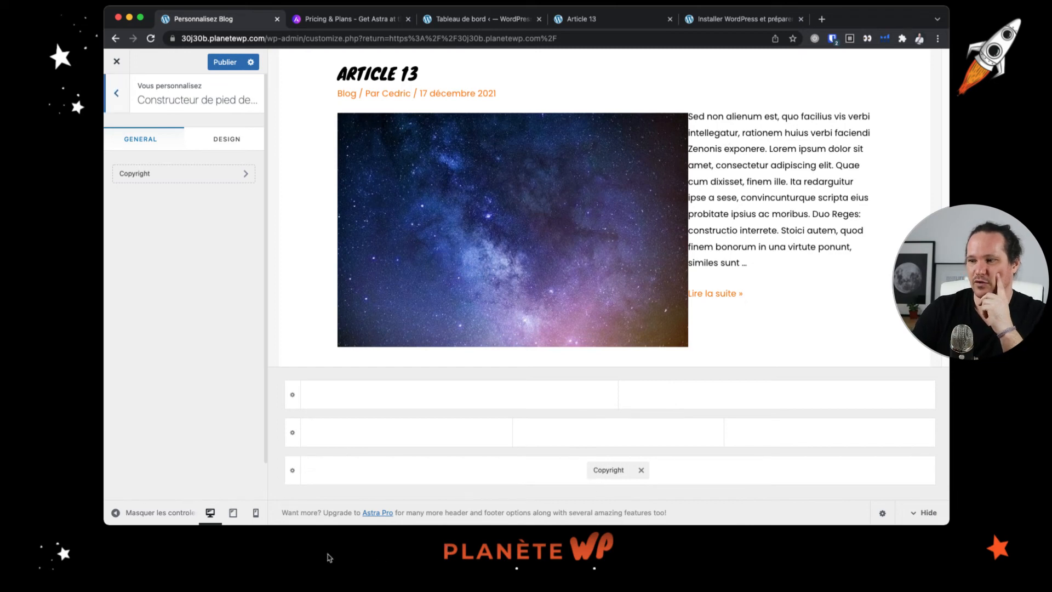
pyautogui.scroll(-3, 635, 350)
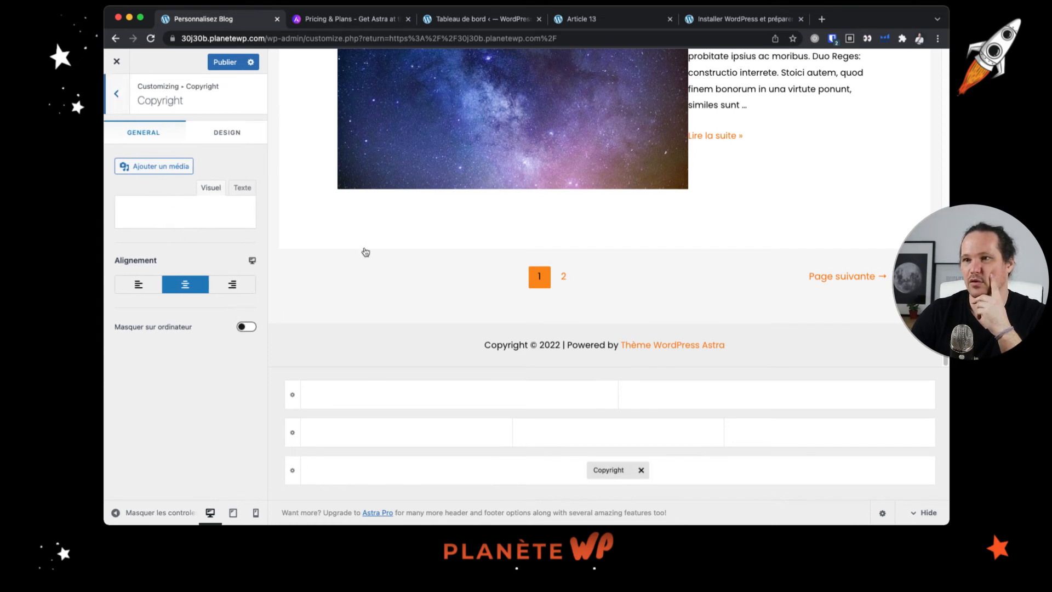
pyautogui.click(229, 135)
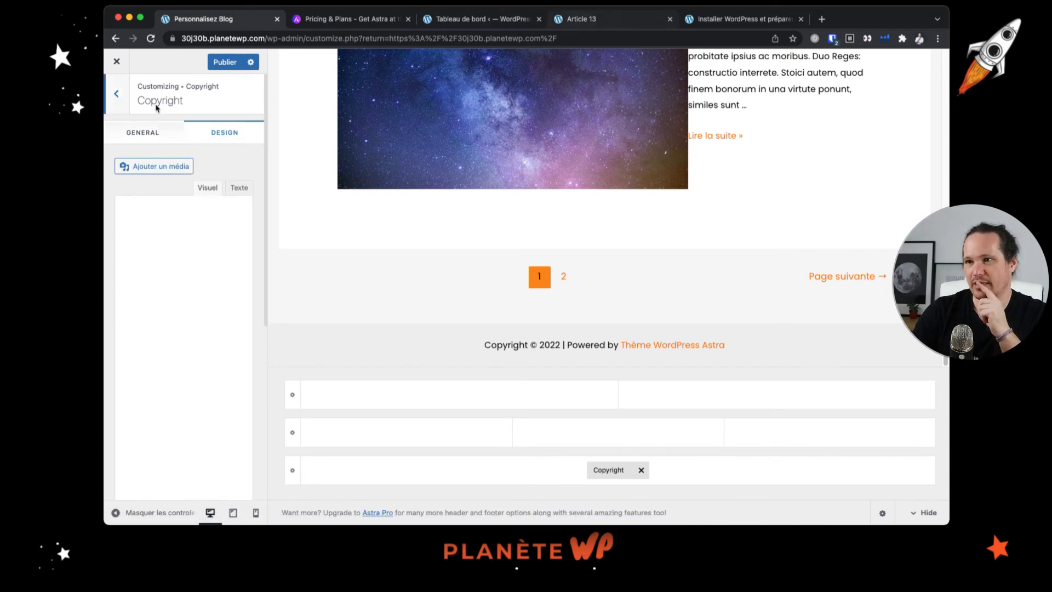
pyautogui.click(118, 102)
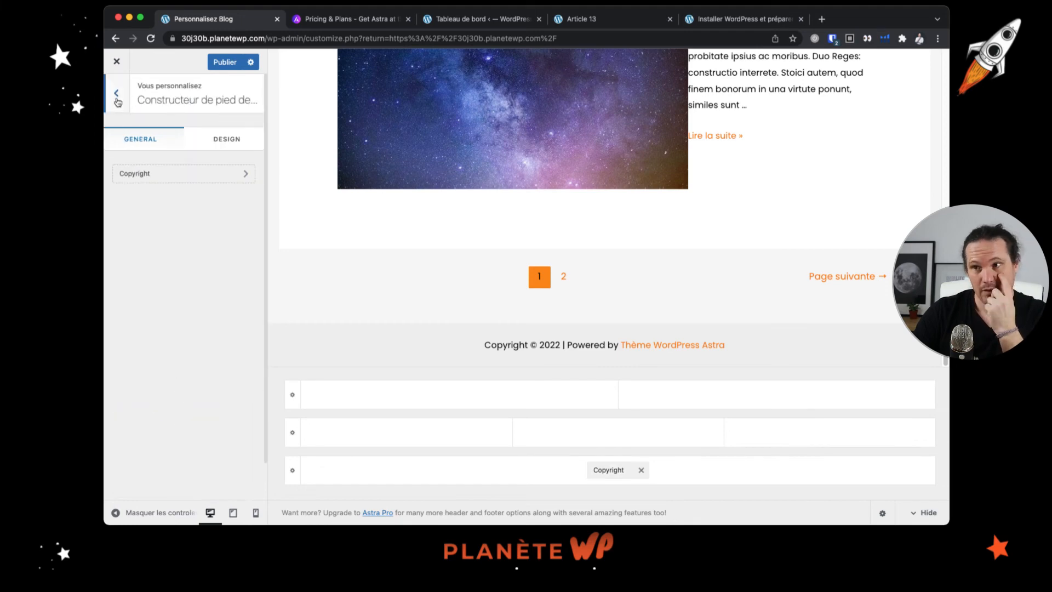
pyautogui.click(118, 102)
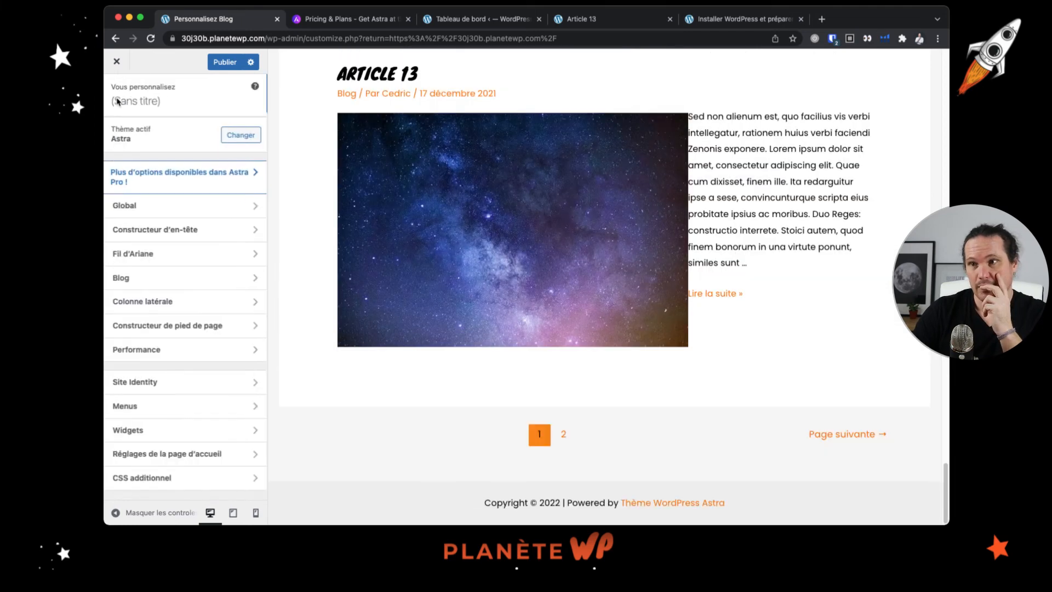
# - Enable local loading and preloading of Google Fonts in the Performance settings, and publish the customizations
pyautogui.click(174, 353)
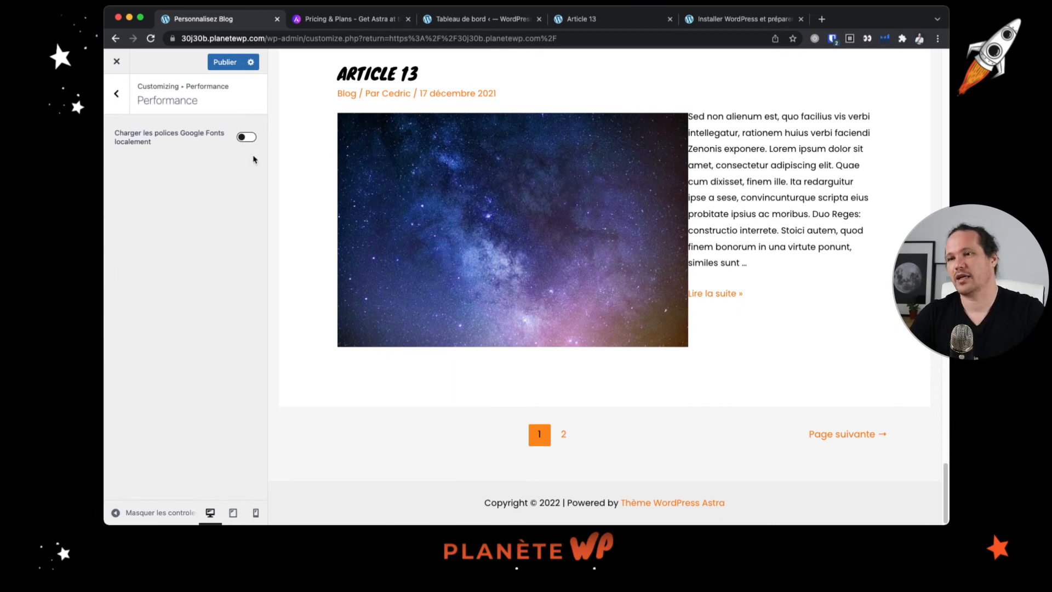
pyautogui.click(247, 136)
pyautogui.click(249, 183)
pyautogui.click(233, 63)
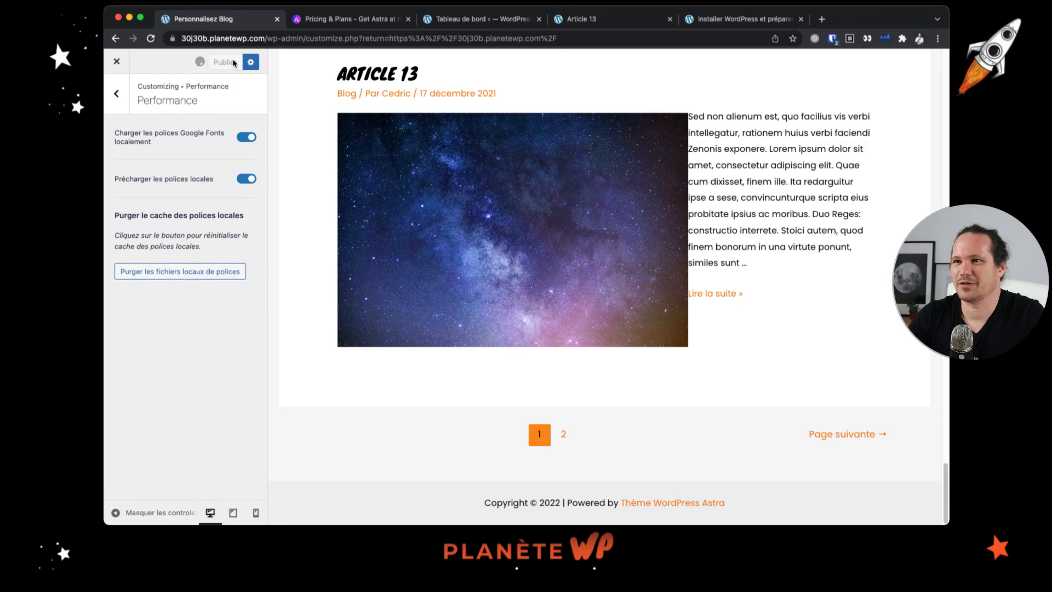
pyautogui.click(133, 101)
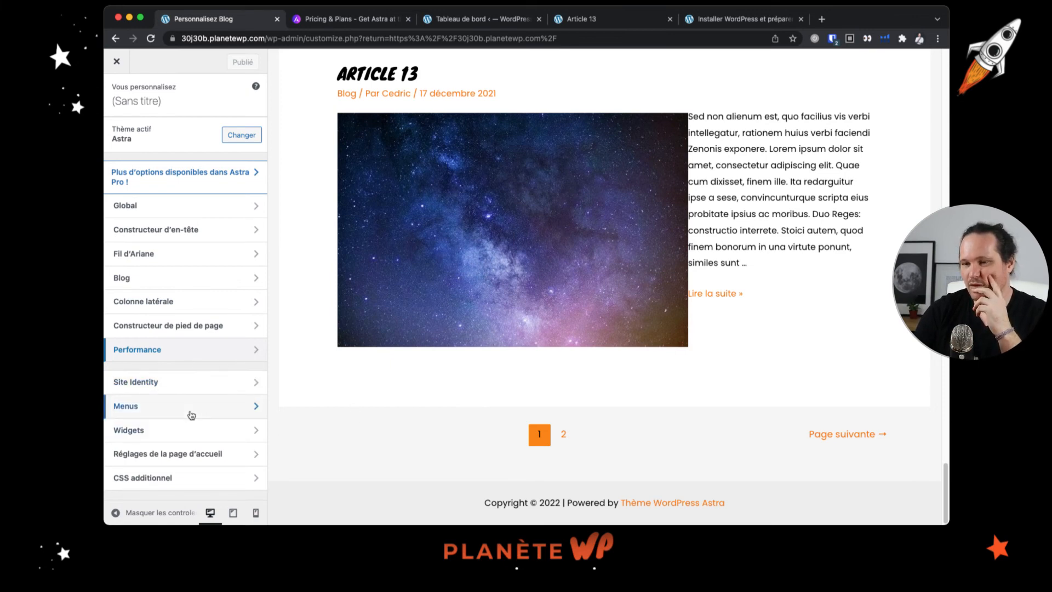
# - Check the Site Identity options, return to the main customizer sections and view the beginning of the Blog page preview
pyautogui.click(208, 387)
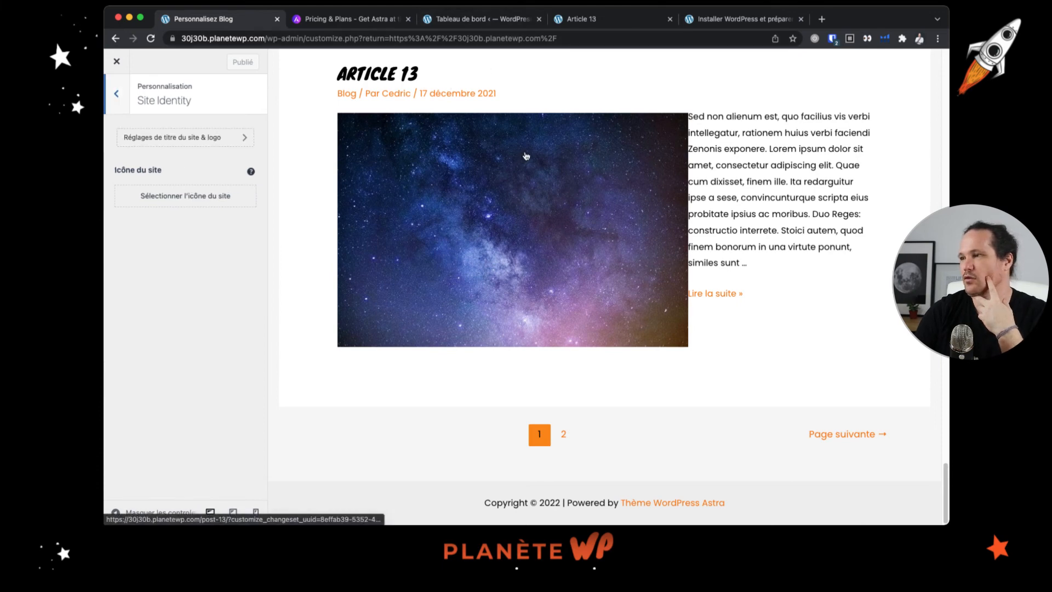
pyautogui.click(117, 93)
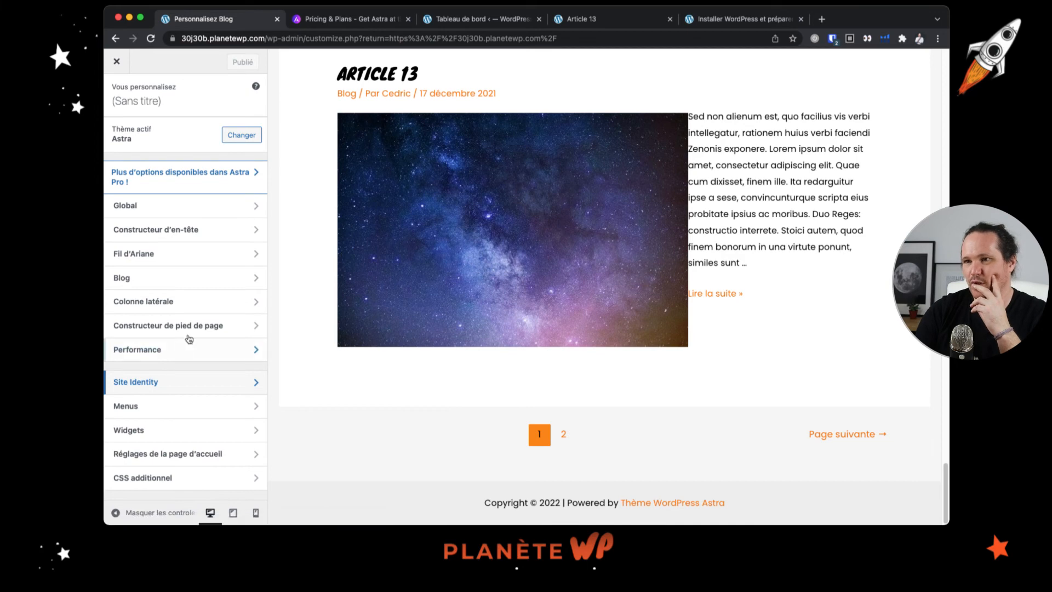
pyautogui.scroll(1, 500, 231)
pyautogui.scroll(20, 500, 230)
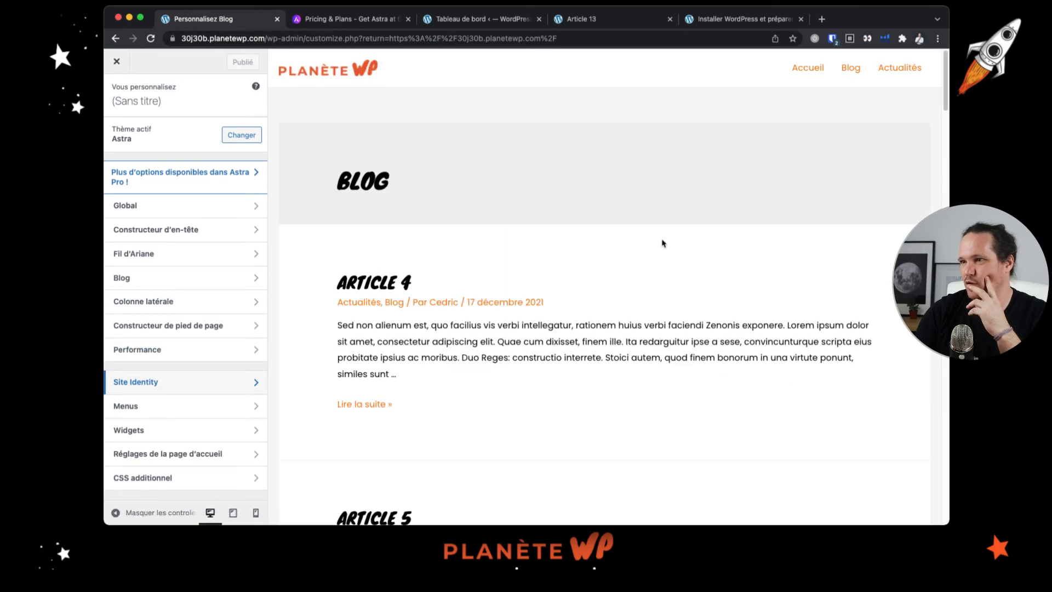
# - Reload the live Article 13 page and review its content, related posts, comment form and footer at desktop width
pyautogui.click(596, 23)
pyautogui.click(150, 39)
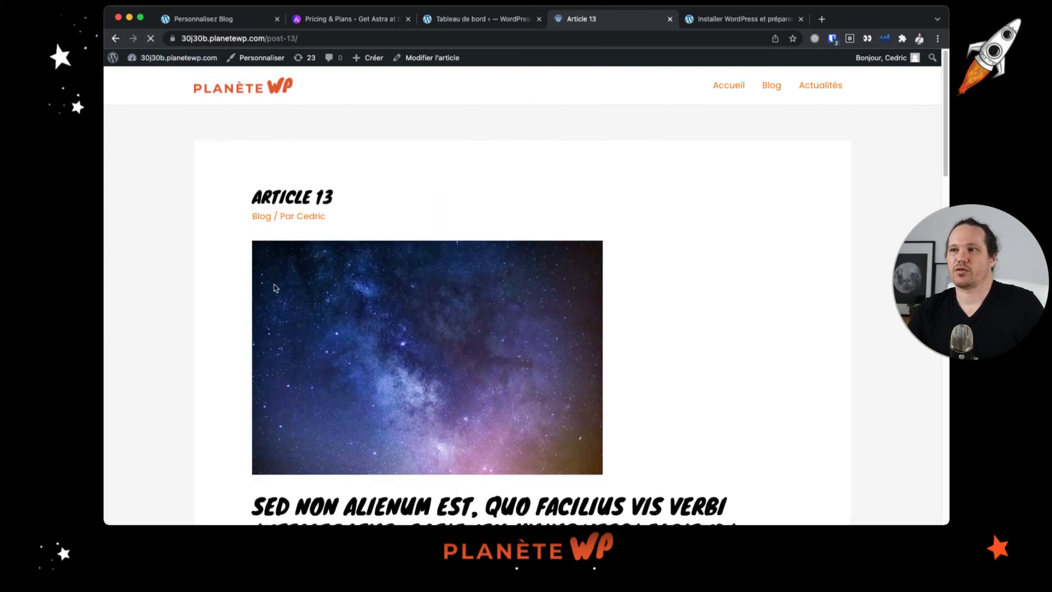
pyautogui.scroll(-5, 623, 293)
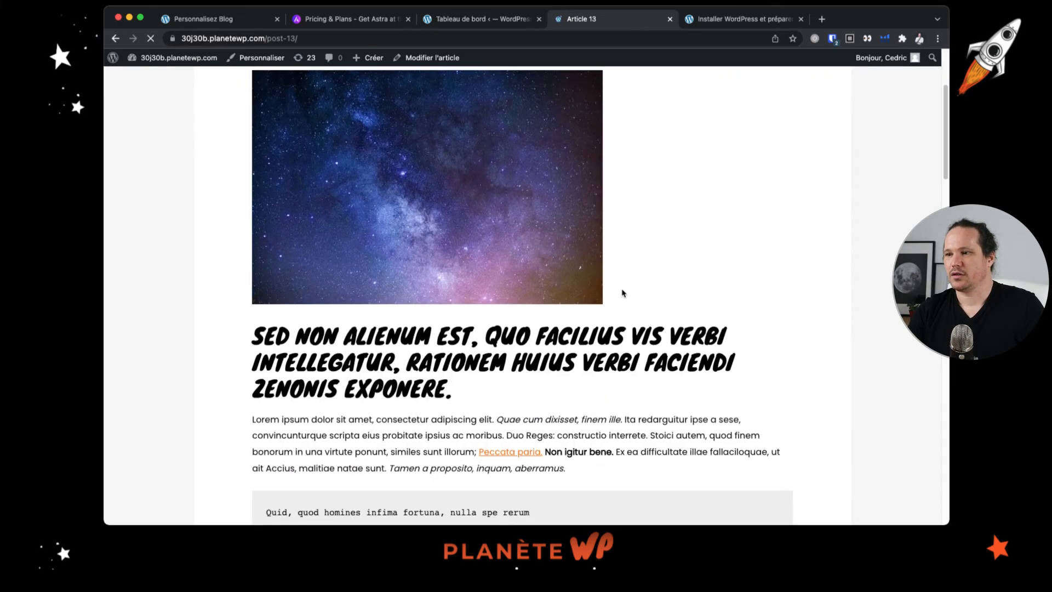
pyautogui.scroll(-15, 623, 293)
pyautogui.scroll(-20, 626, 294)
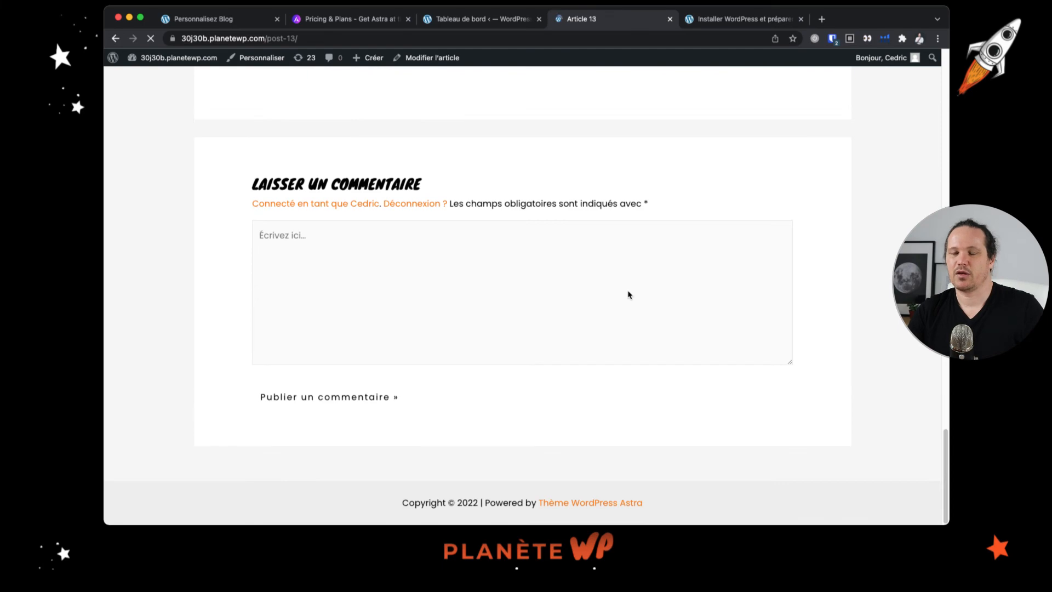
pyautogui.scroll(8, 629, 294)
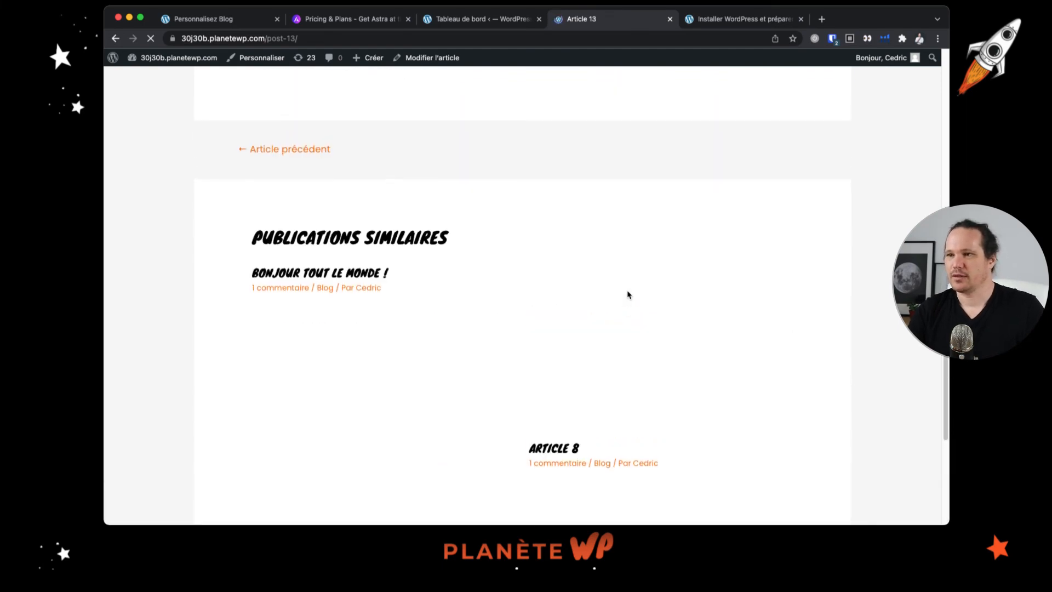
pyautogui.scroll(20, 627, 295)
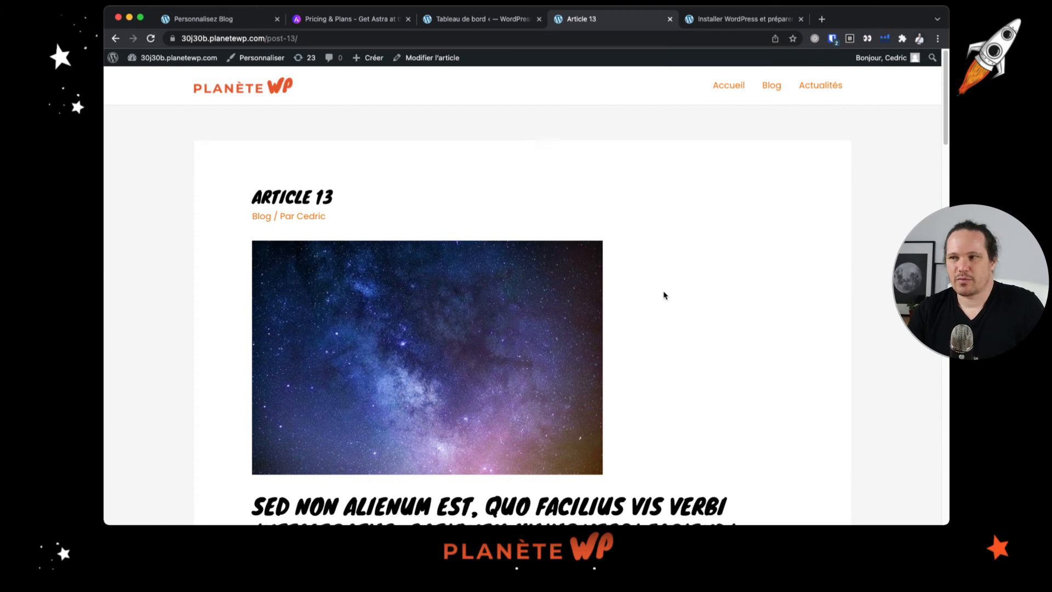
pyautogui.scroll(-12, 549, 277)
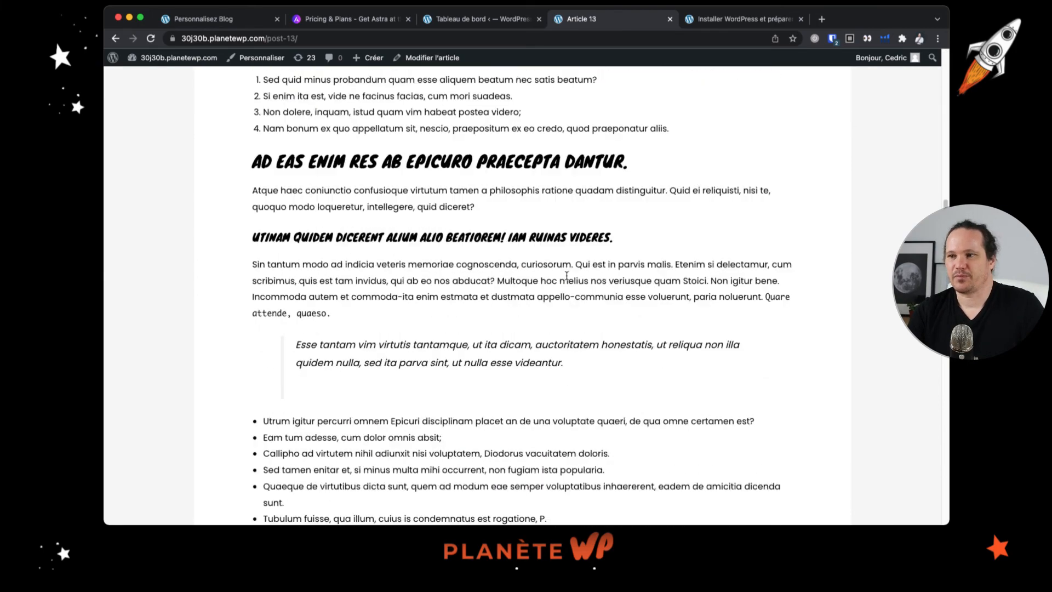
pyautogui.scroll(15, 567, 276)
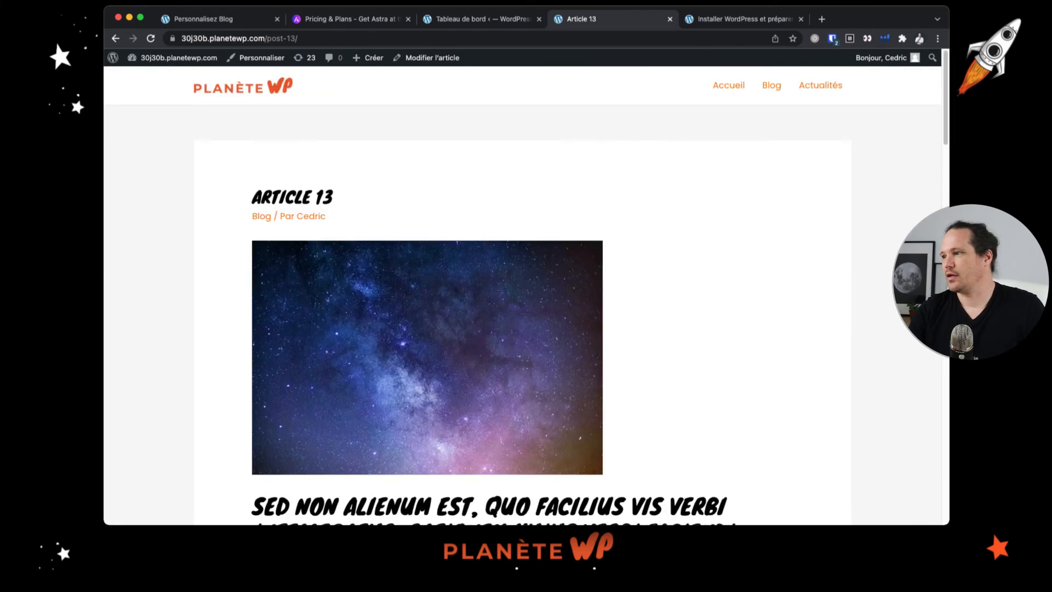
# - Narrow the browser window to mobile width and examine the Article 13 page from its header to the comment form and footer
pyautogui.moveTo(889, 240); pyautogui.dragTo(378, 258)
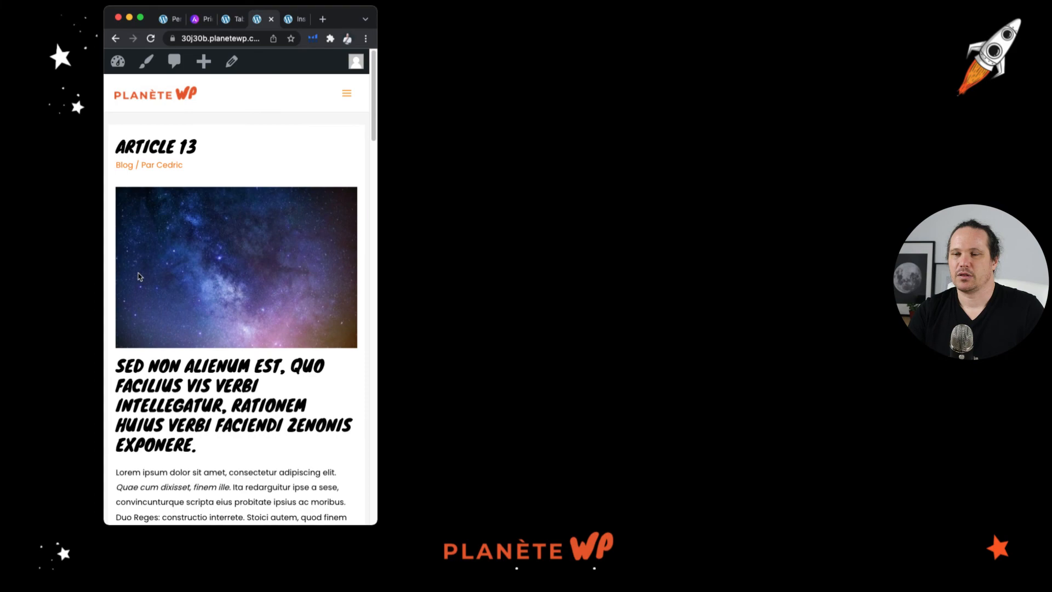
pyautogui.scroll(-1, 224, 277)
pyautogui.scroll(-10, 224, 277)
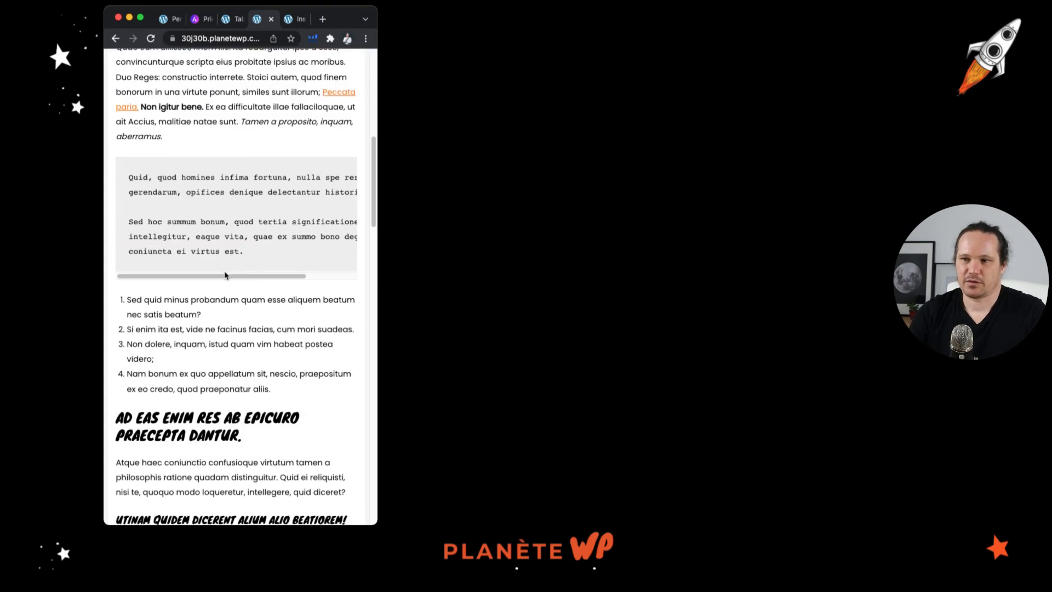
pyautogui.scroll(5, 225, 275)
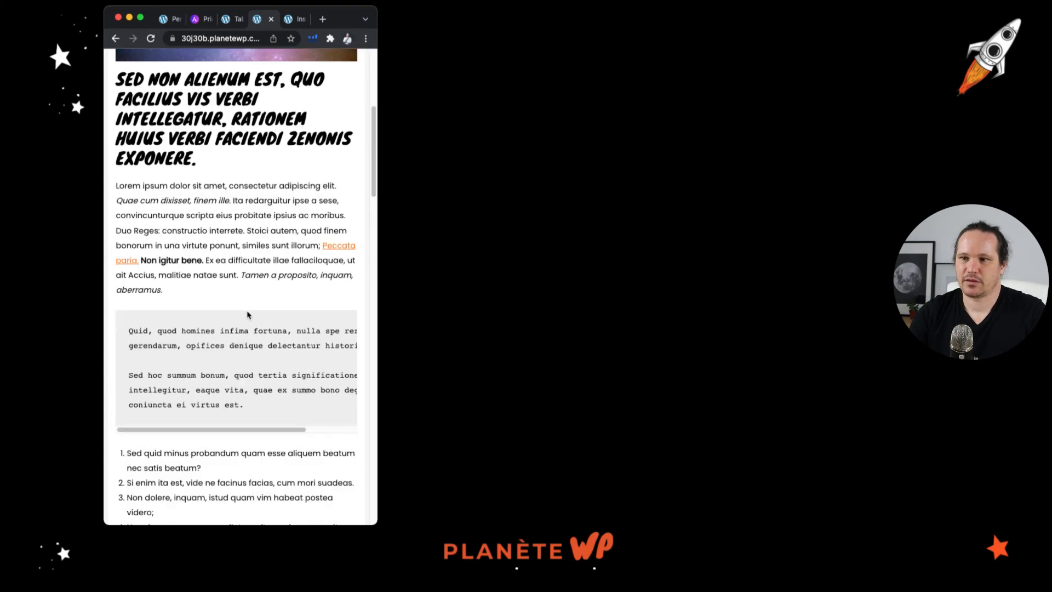
pyautogui.scroll(-15, 245, 311)
pyautogui.scroll(-10, 245, 311)
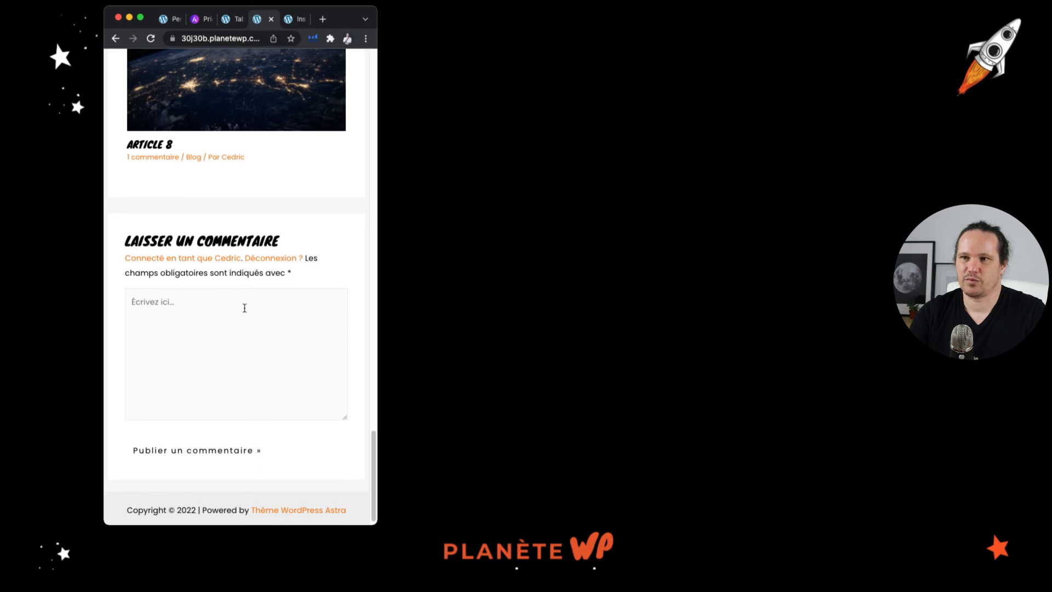
pyautogui.scroll(8, 245, 308)
pyautogui.scroll(-2, 238, 289)
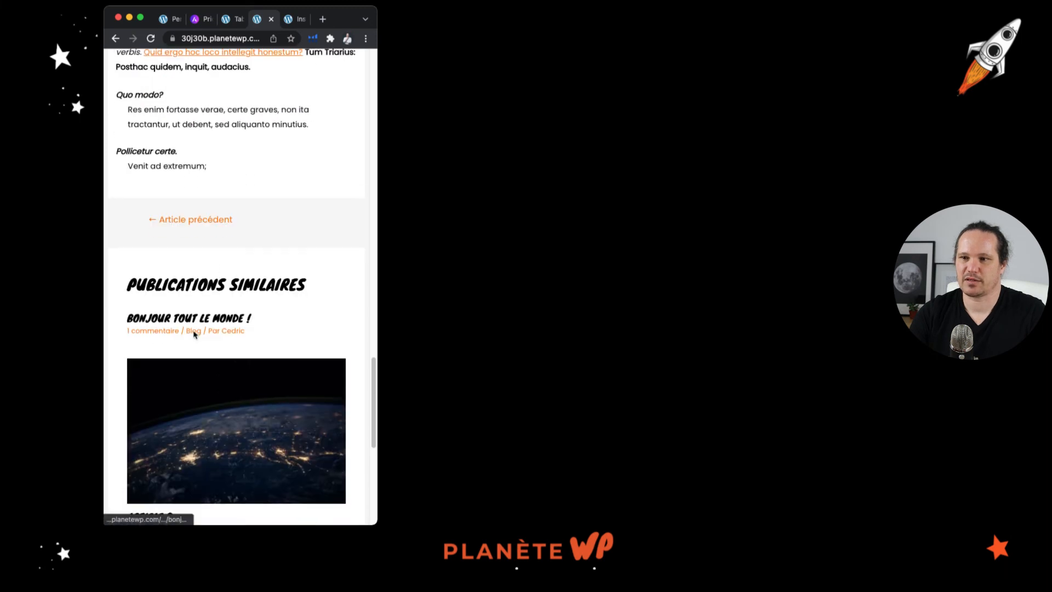
pyautogui.scroll(-8, 195, 334)
pyautogui.click(226, 344)
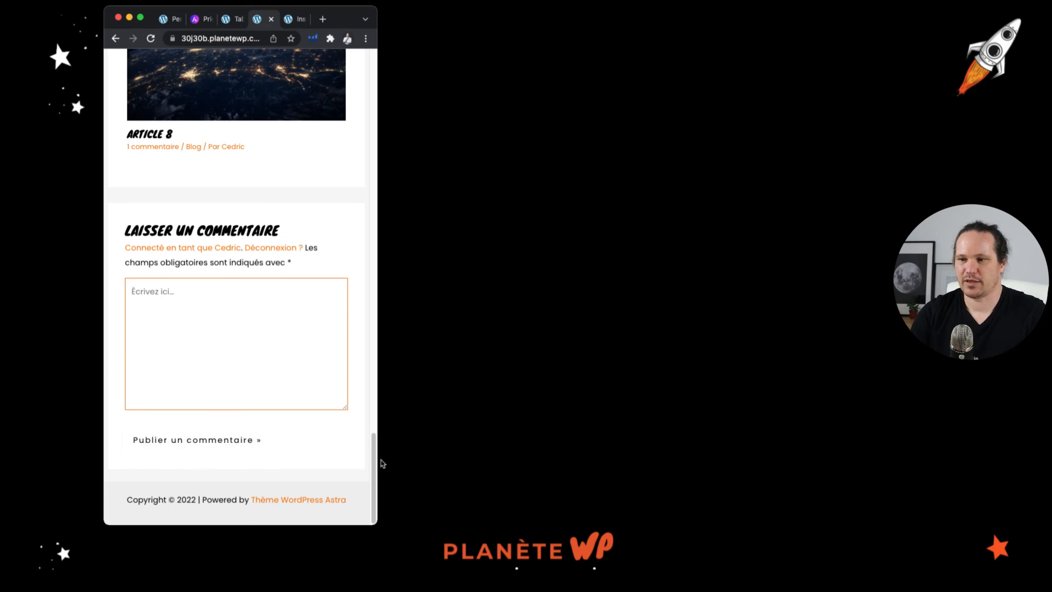
pyautogui.moveTo(375, 472); pyautogui.dragTo(356, 53)
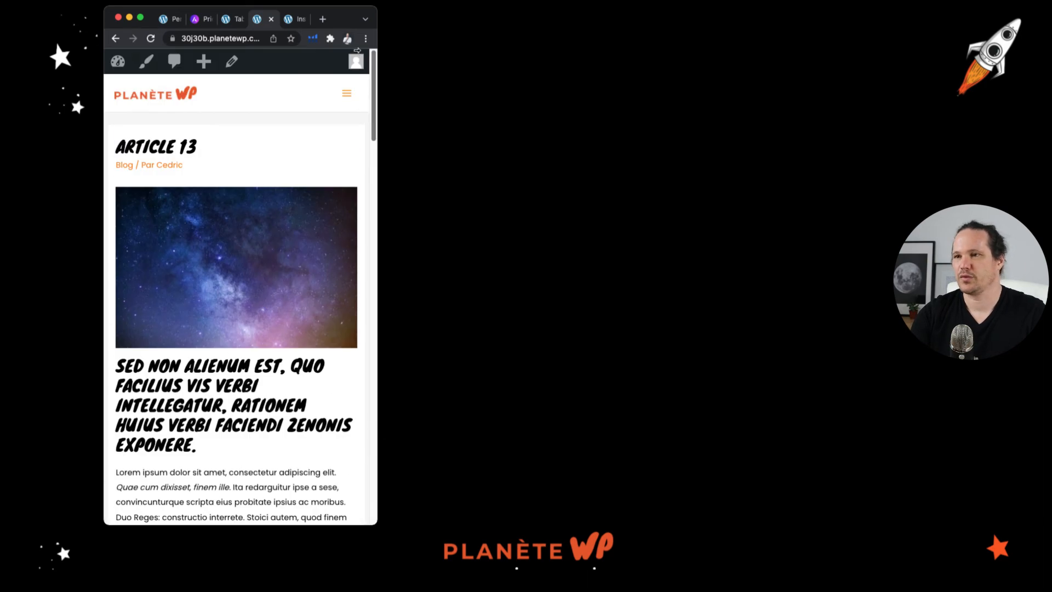
# - Test opening and closing the mobile menu, and go to the Blog page from it to check the article list
pyautogui.click(346, 94)
pyautogui.click(346, 96)
pyautogui.click(346, 97)
pyautogui.click(347, 98)
pyautogui.click(346, 97)
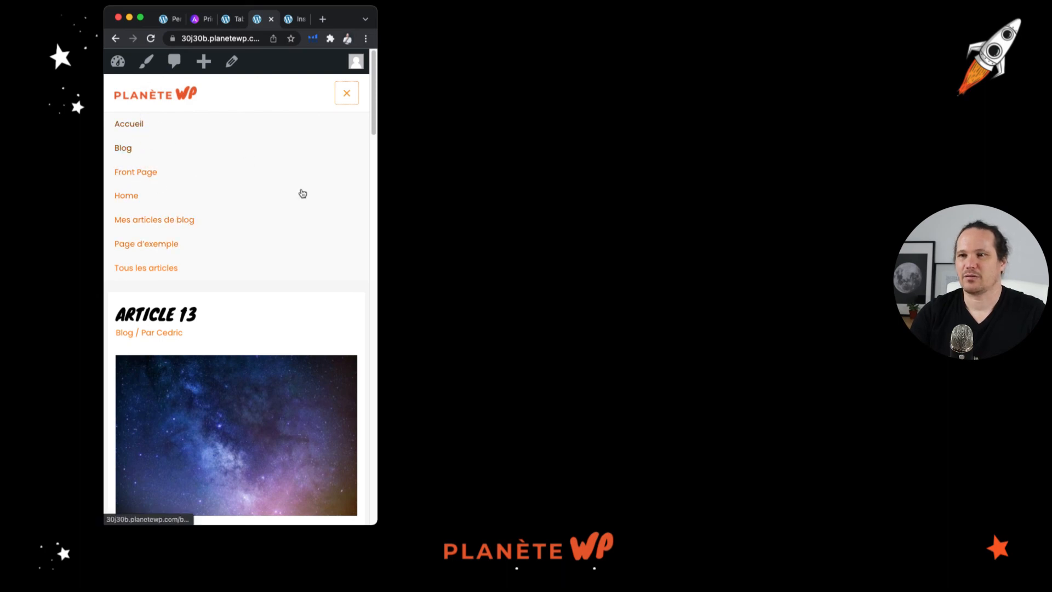
pyautogui.click(128, 150)
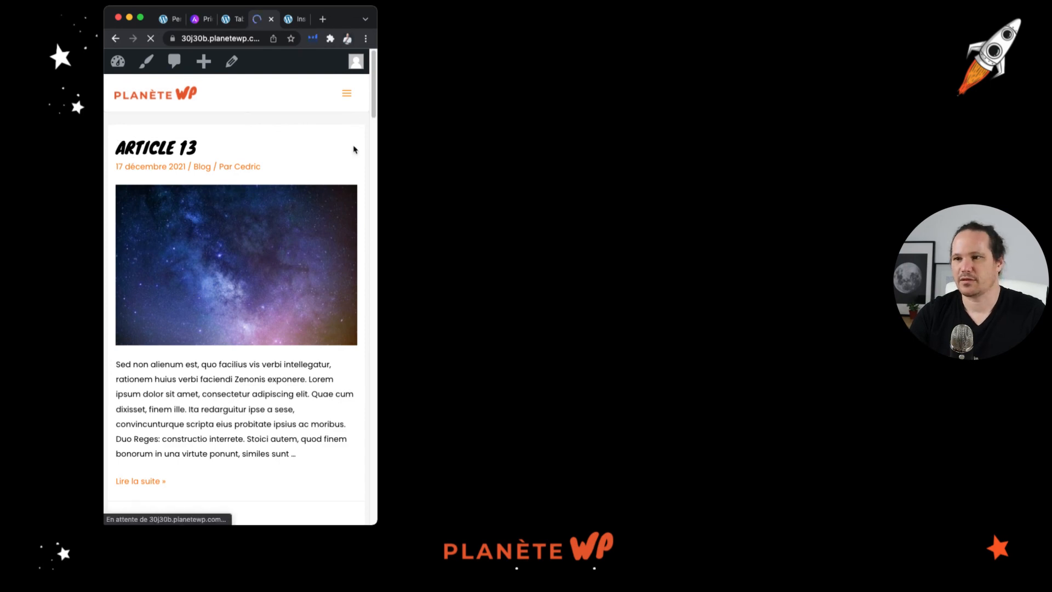
pyautogui.scroll(-3, 344, 158)
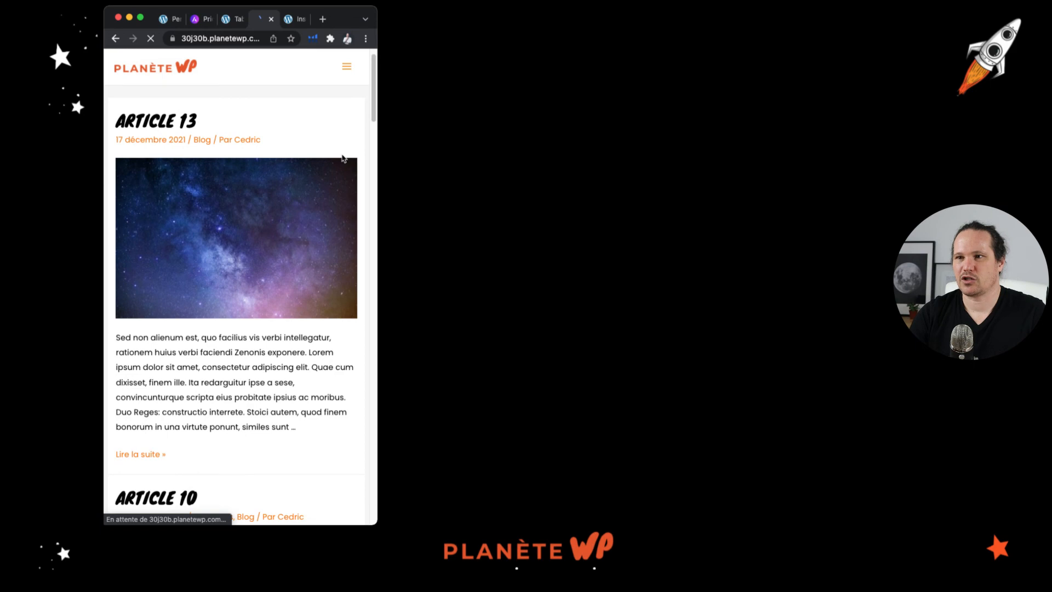
# - Examine the Blog page's article list at mobile width, from Article 13 to the pagination and footer
pyautogui.scroll(-5, 343, 158)
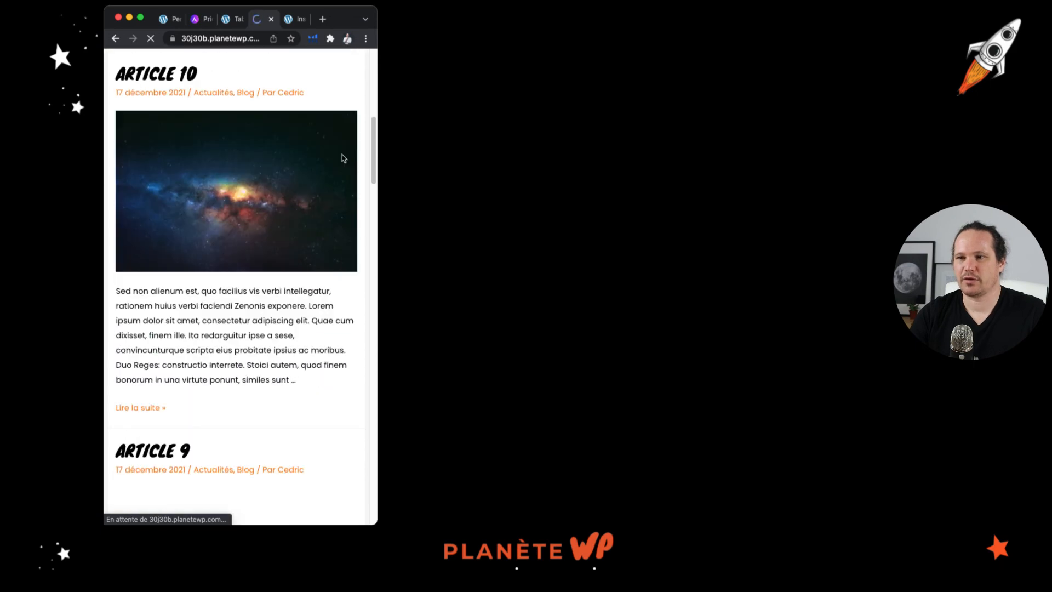
pyautogui.scroll(-3, 344, 159)
pyautogui.scroll(-3, 343, 158)
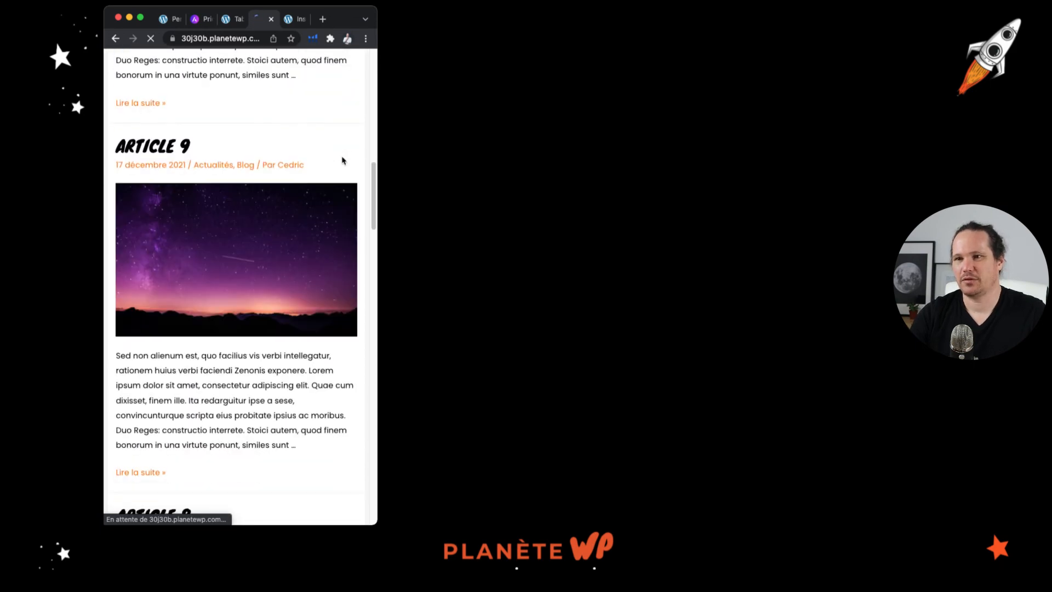
pyautogui.scroll(-10, 343, 160)
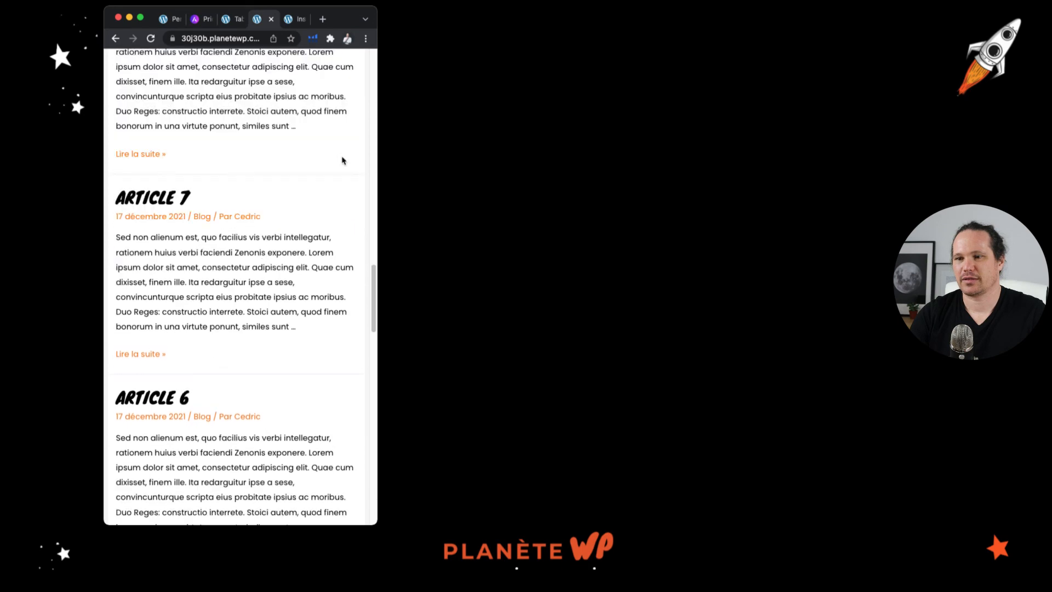
pyautogui.scroll(-15, 343, 160)
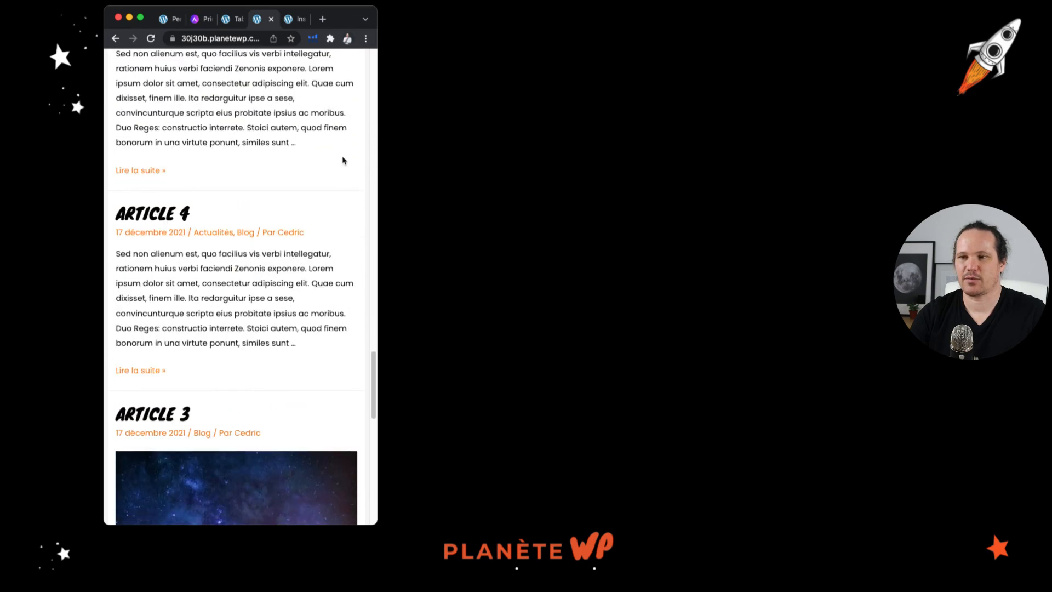
pyautogui.scroll(-5, 344, 160)
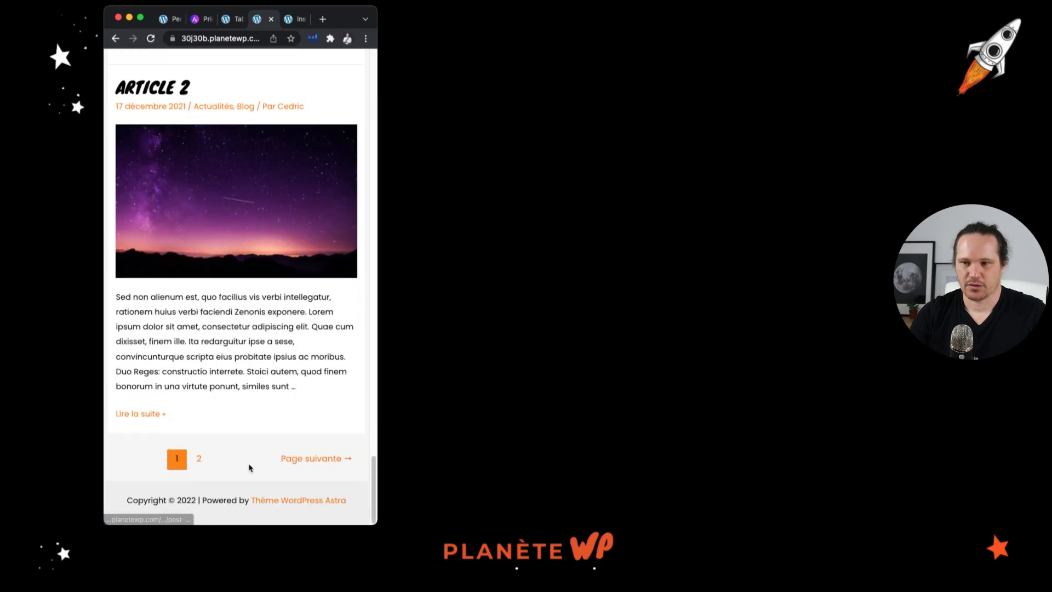
# - Go to the next page of Blog articles, review it down to the footer, and widen the browser window back to desktop width
pyautogui.click(322, 462)
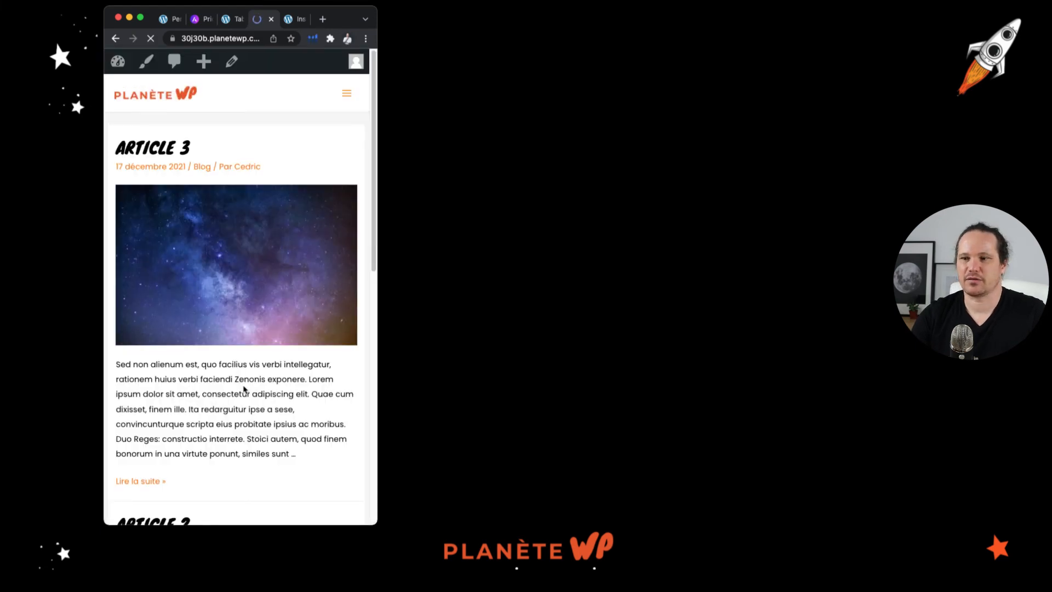
pyautogui.scroll(-10, 244, 388)
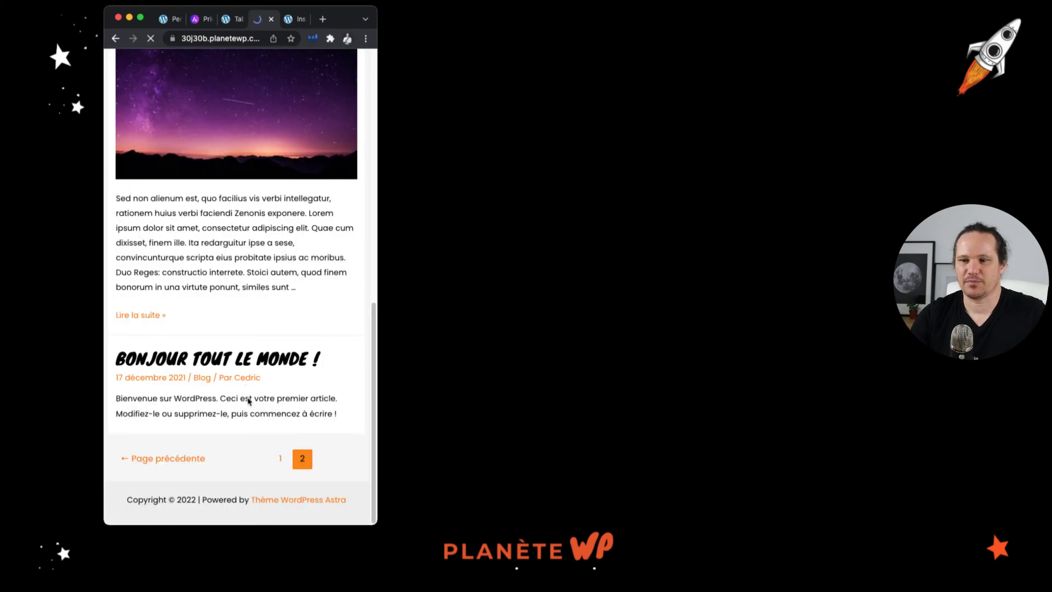
pyautogui.scroll(10, 253, 404)
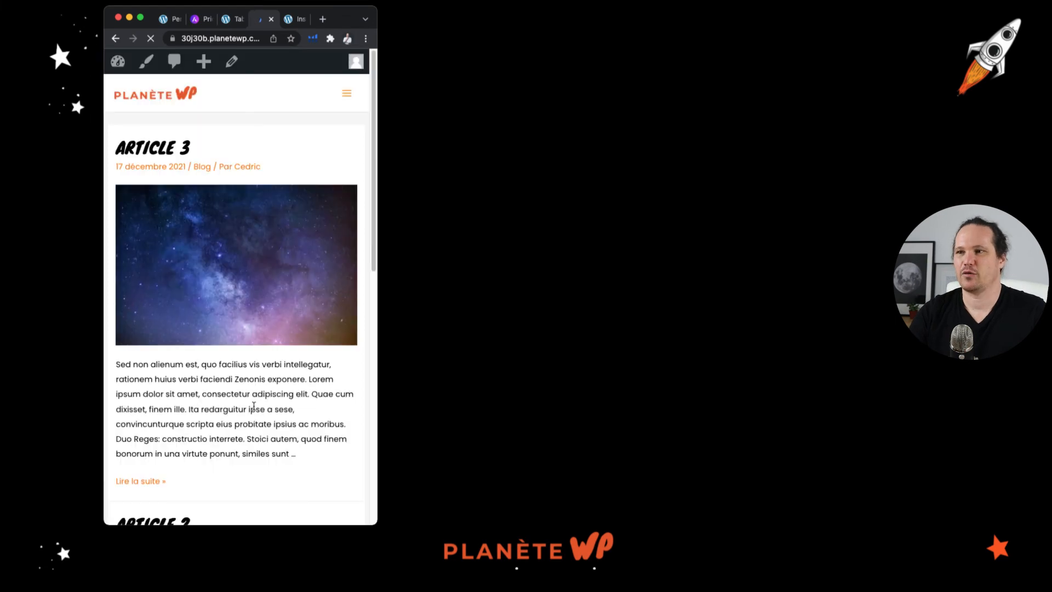
pyautogui.moveTo(377, 112); pyautogui.dragTo(938, 115)
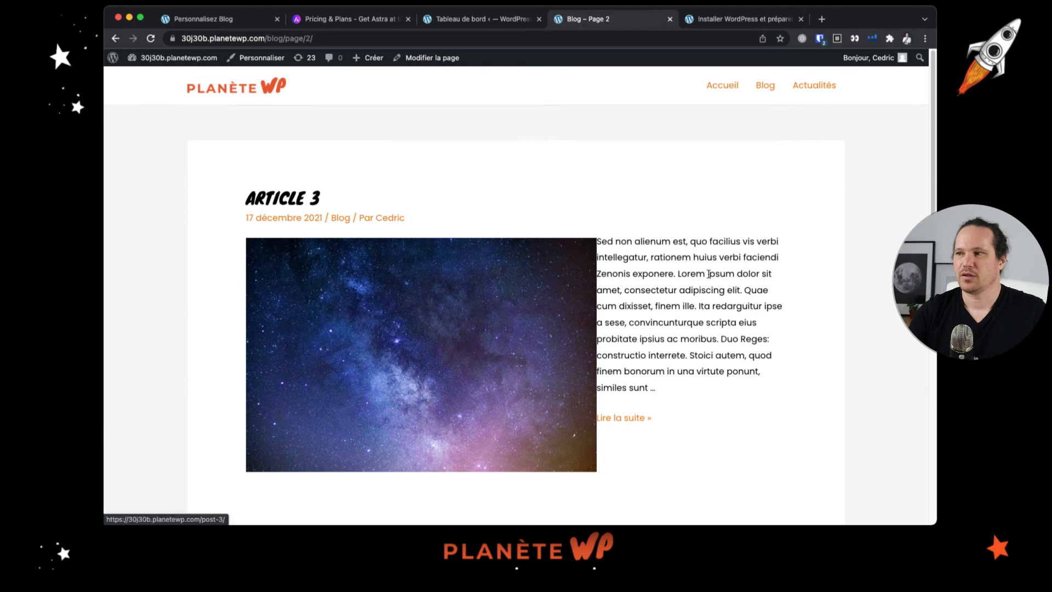